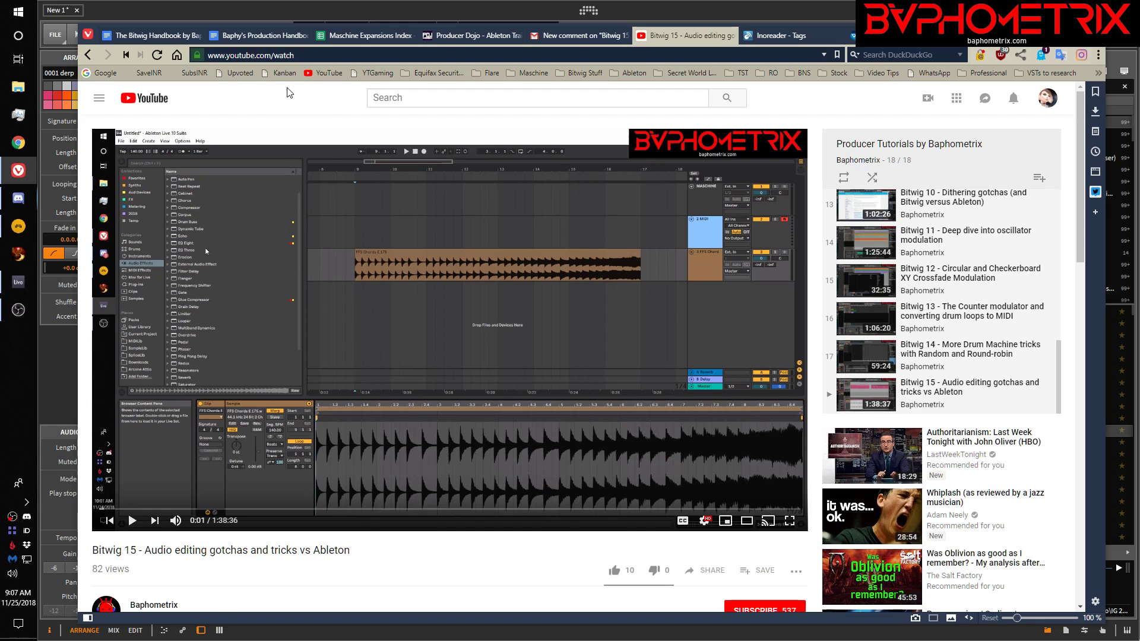
Switch to Bitwig Studio, open the 0001 derp clip for editing and select its audio event starting at 1.2.2.00
click(289, 12)
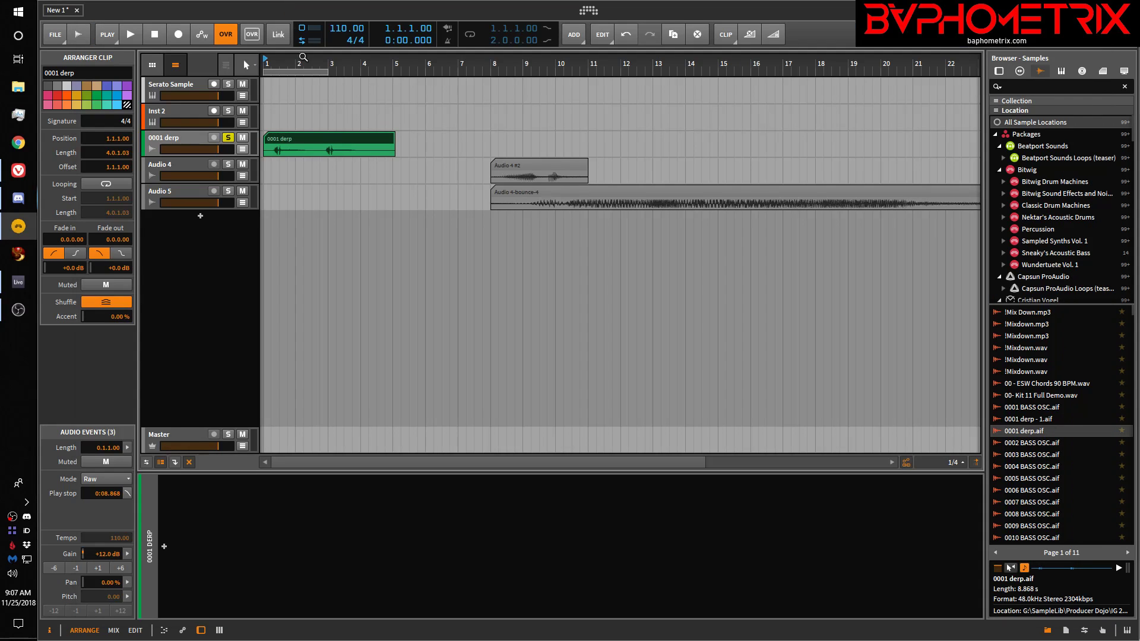
double_click(306, 139)
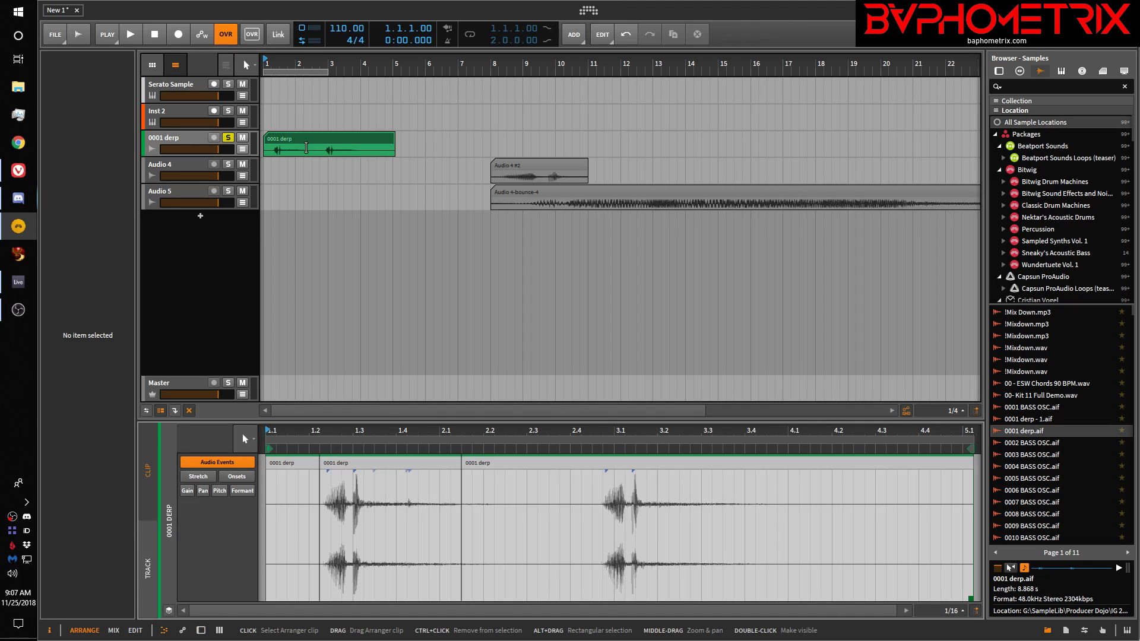
click(373, 464)
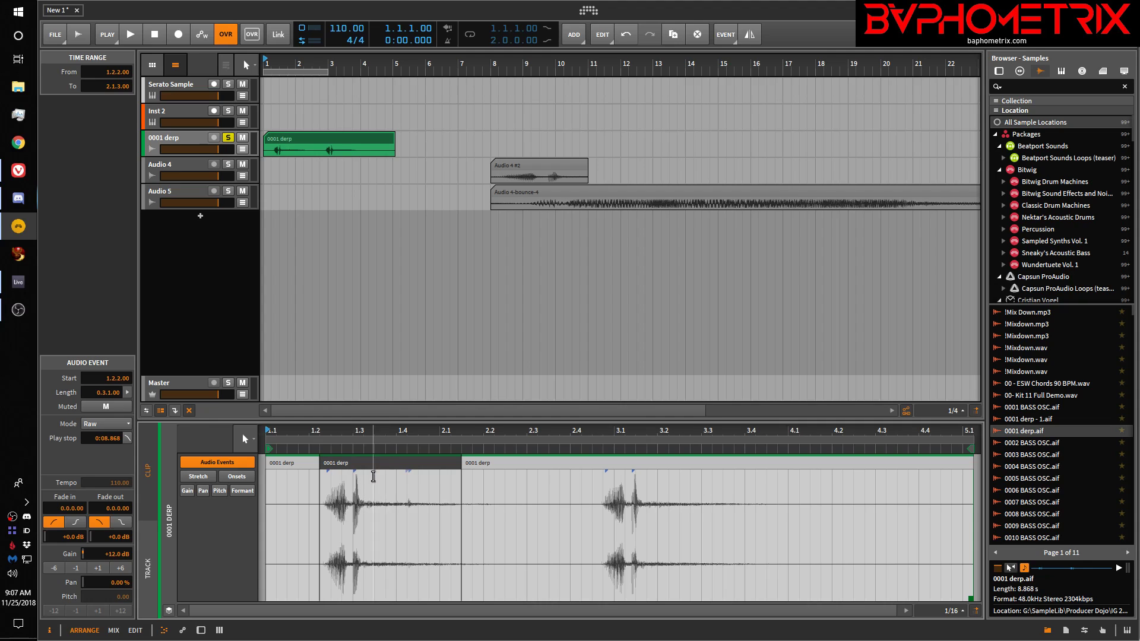
click(498, 468)
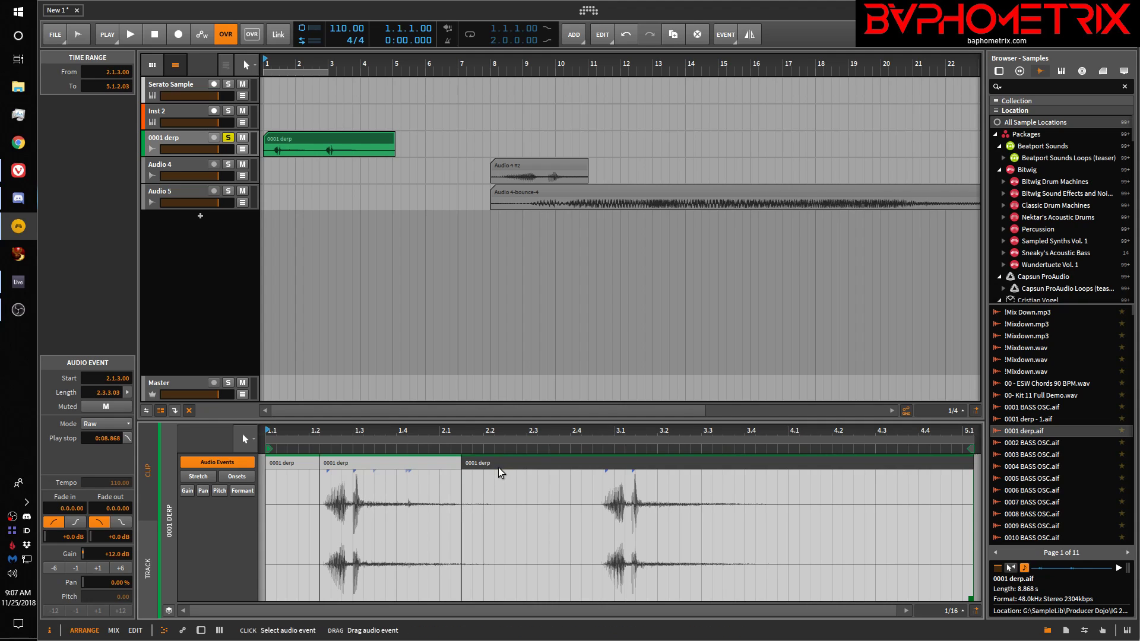
click(293, 464)
click(350, 465)
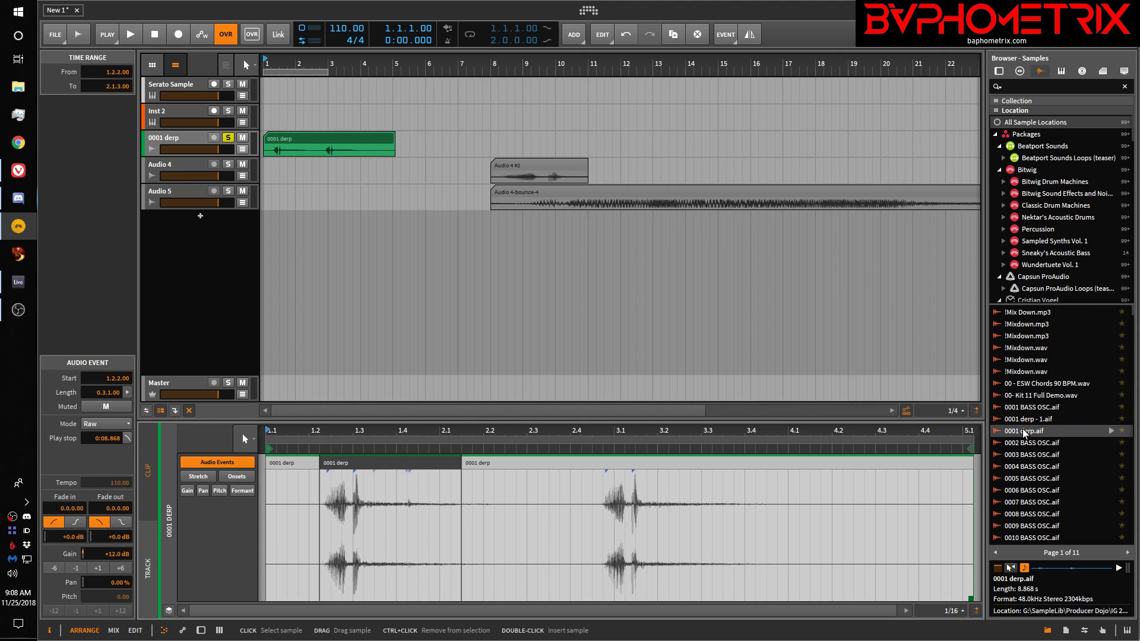
Turn on automatic preview for the selected sample 0001 derp.aif and check the application's Audio settings
click(1012, 570)
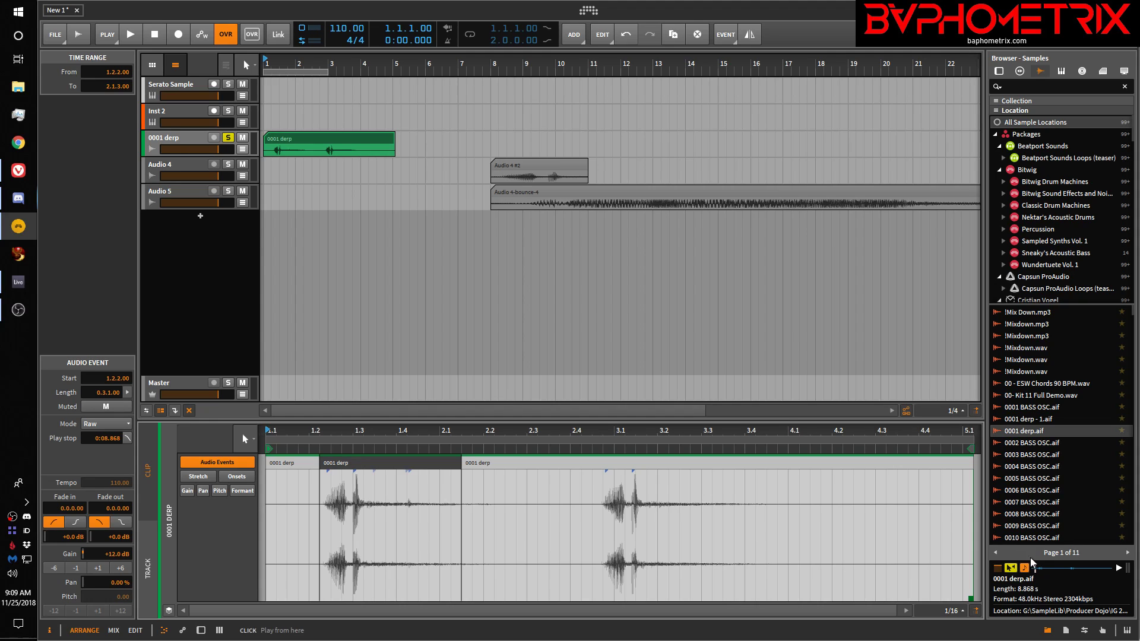
click(1029, 431)
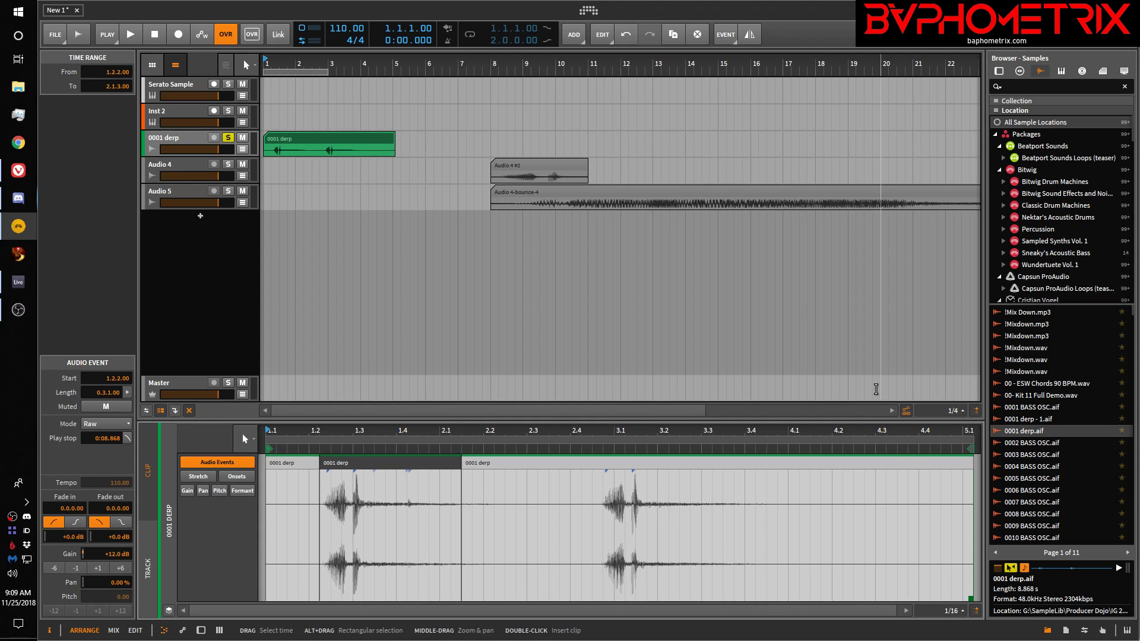
click(590, 10)
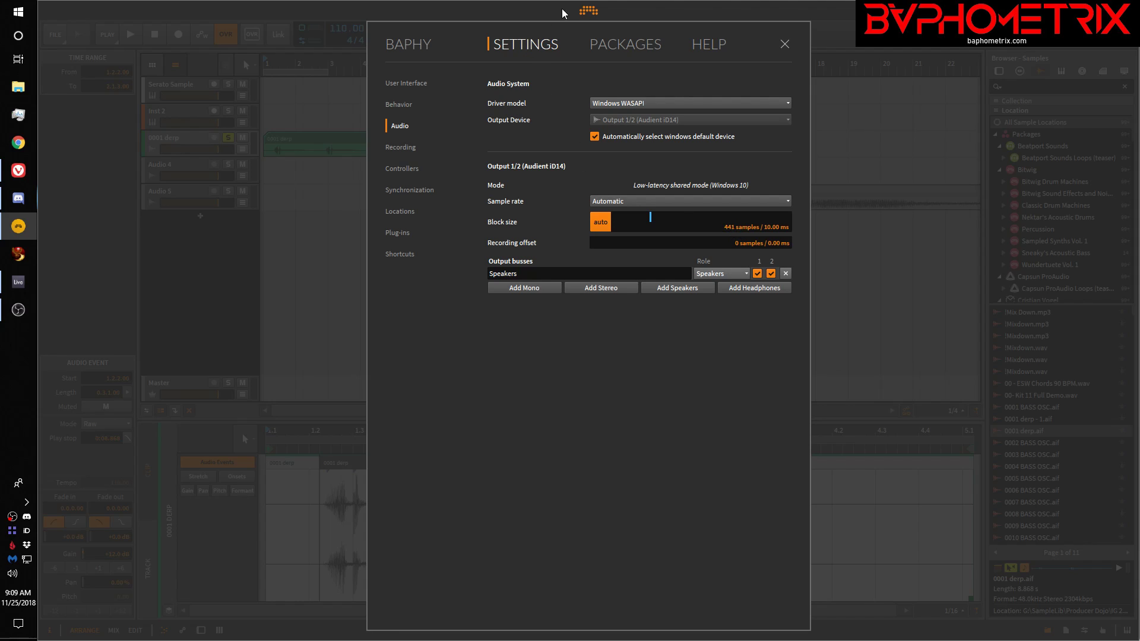
click(589, 12)
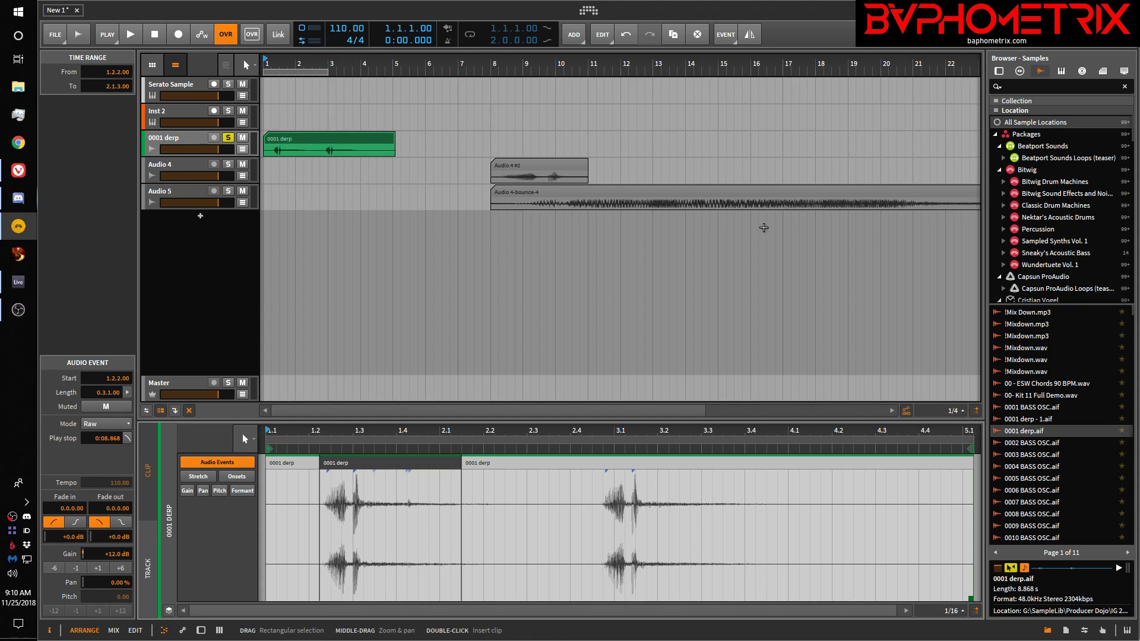
Audition the sample 0001 derp.aif alongside project playback, stopping both the preview and the transport
click(1031, 432)
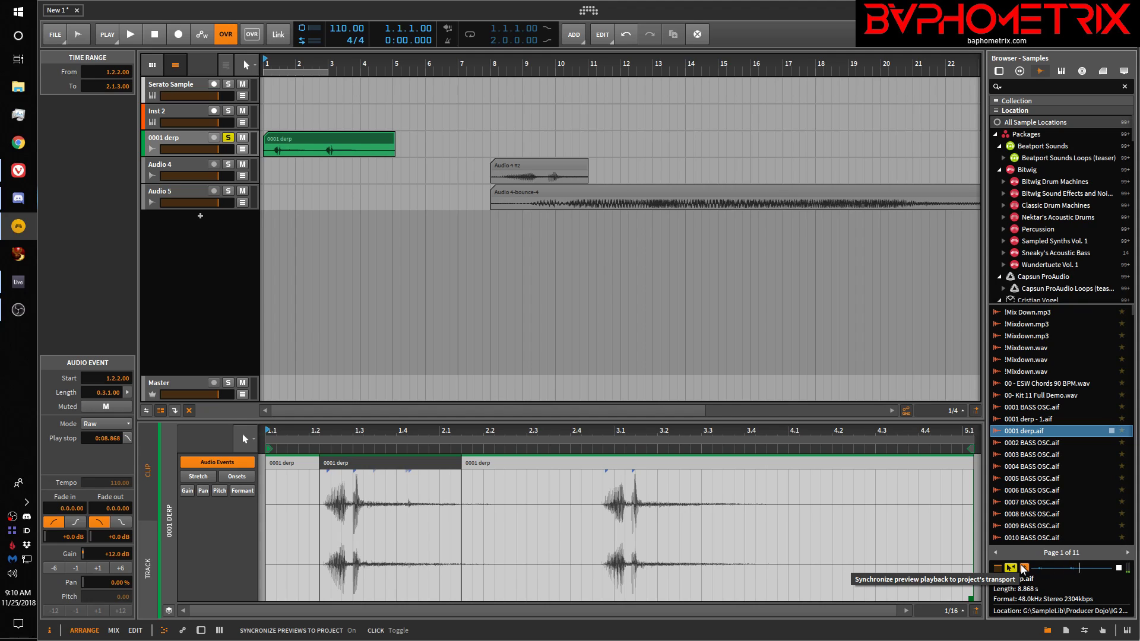
key(space)
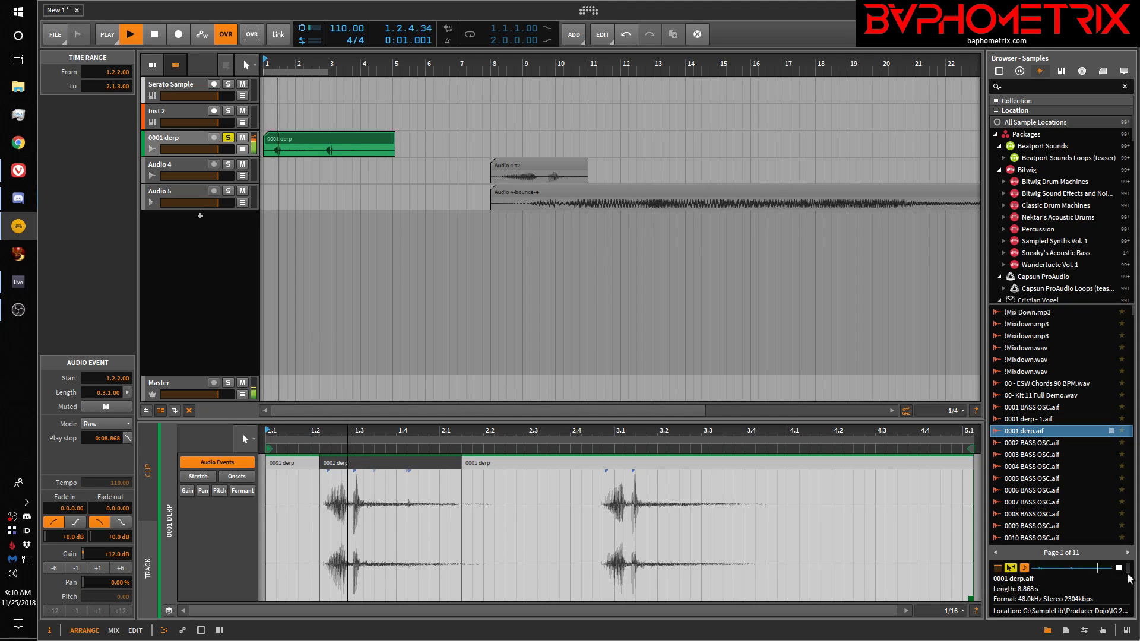
click(1121, 570)
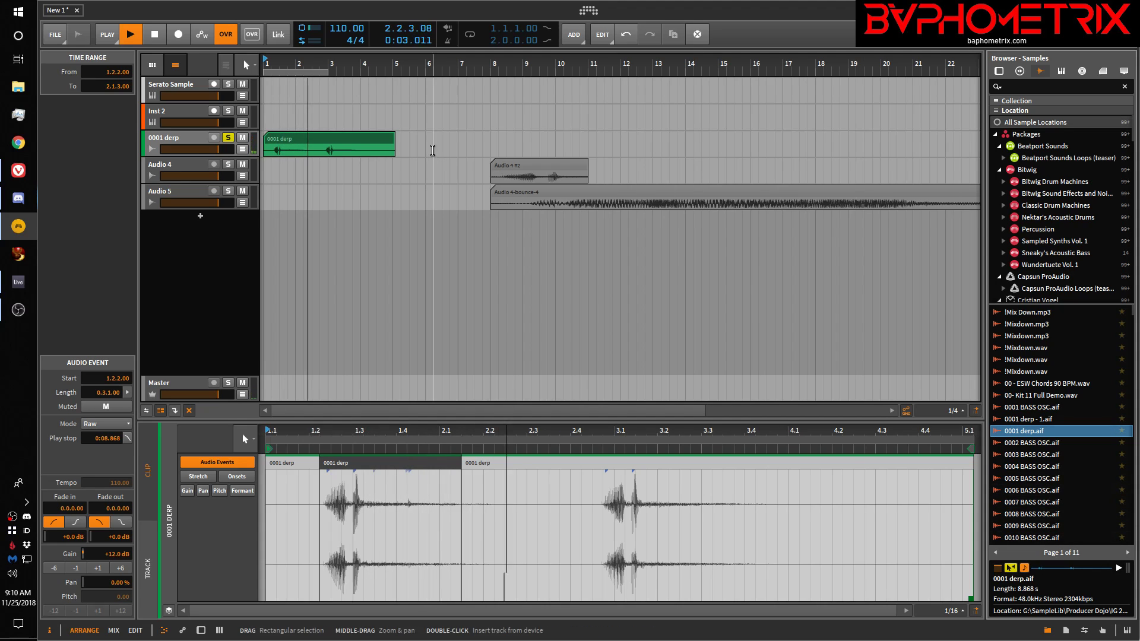
key(space)
Play the 0001 derp clip from the start of the arrangement and stop playback
click(310, 137)
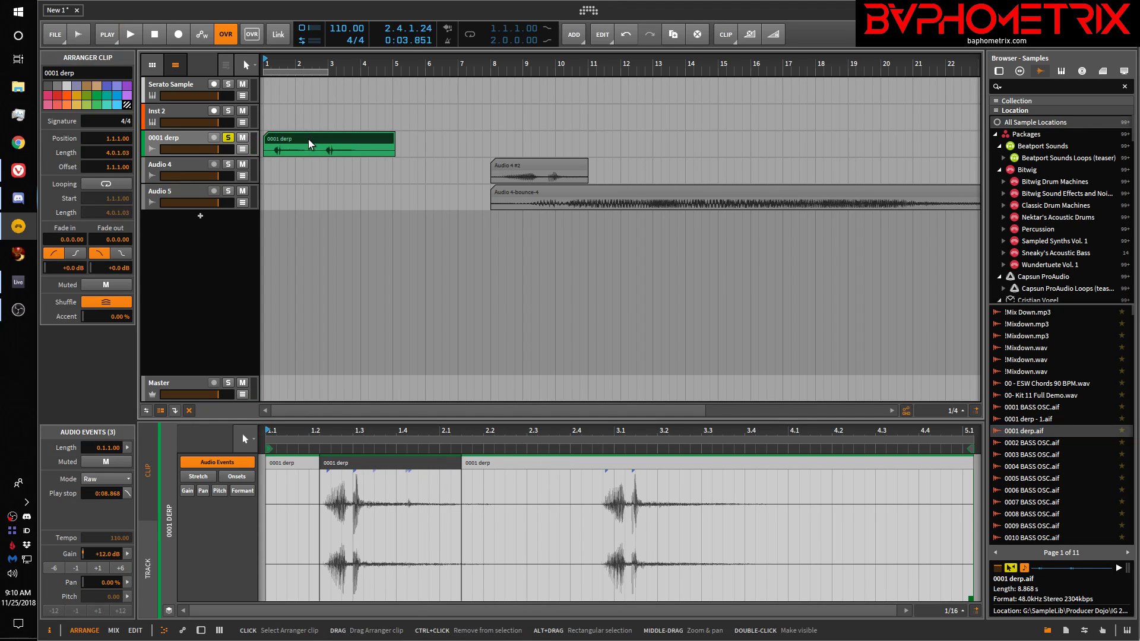
key(Home)
key(space)
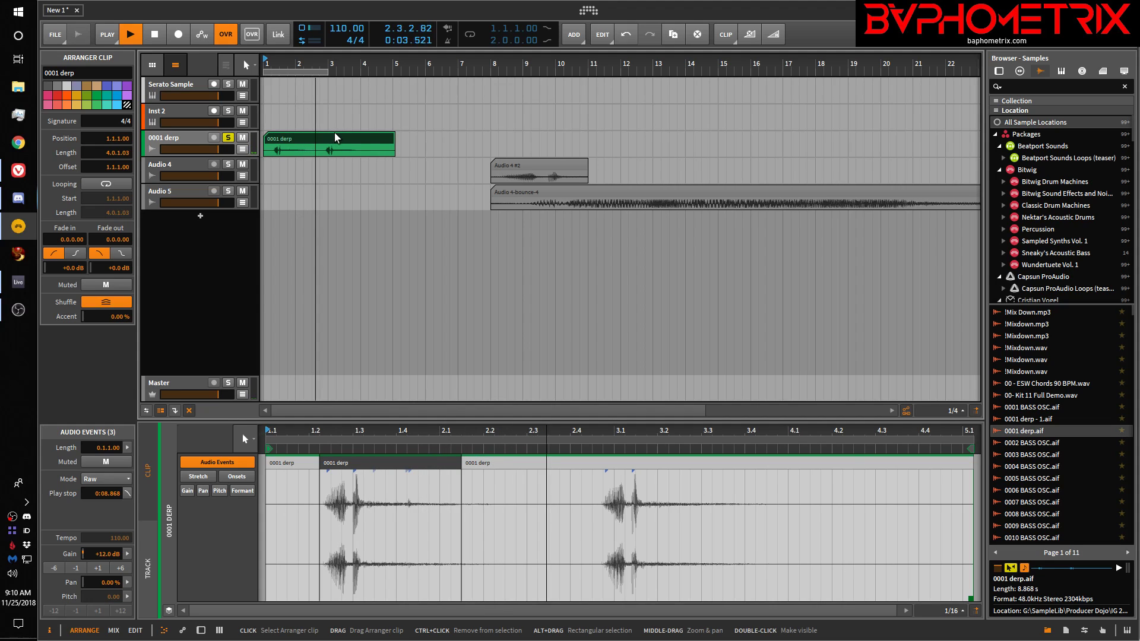
key(space)
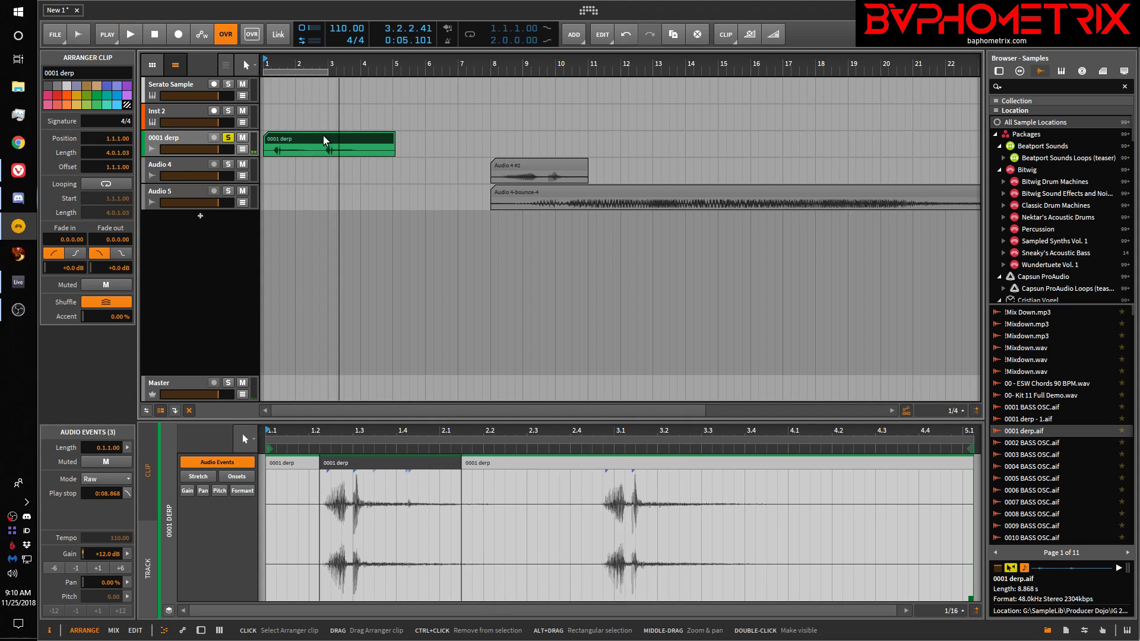
Split the last audio event of the 0001 derp clip at 2.2.1.00 and 2.4.1.00, then select the event starting at 1.2.2.00
key(Tab)
key(Tab)
key(Tab)
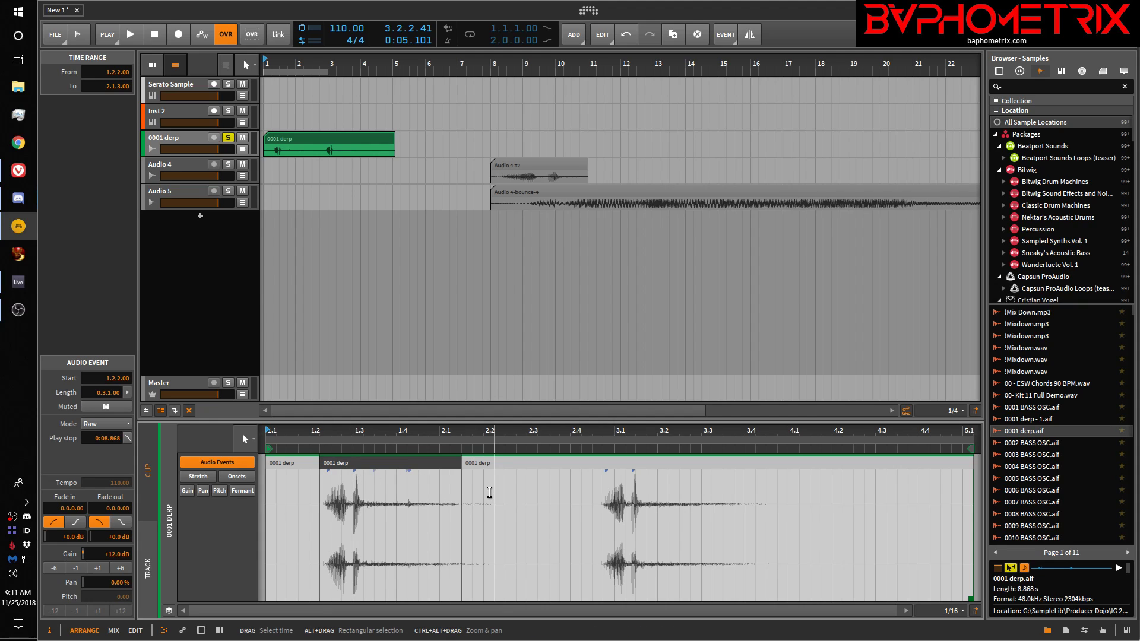
drag(487, 495, 570, 503)
key(ctrl+e)
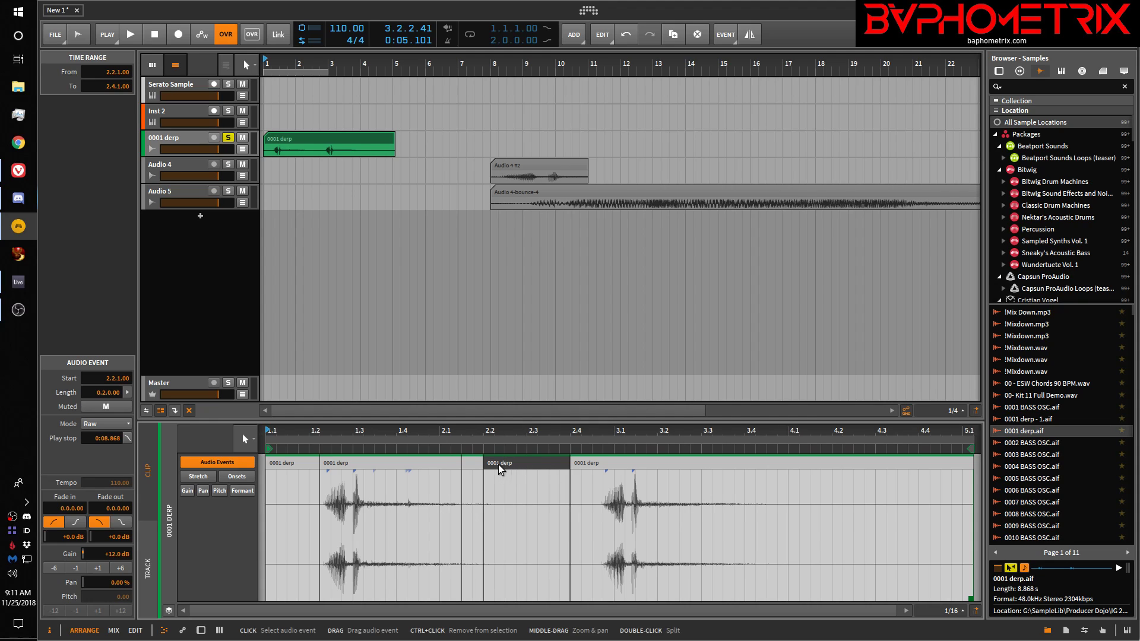
click(599, 461)
click(550, 463)
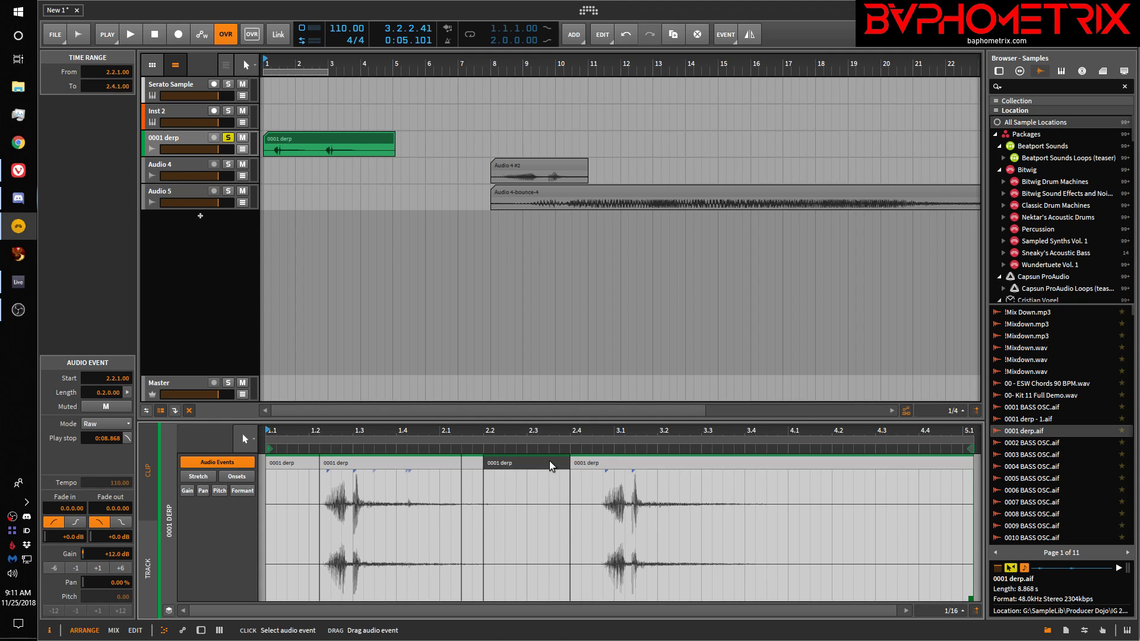
click(404, 465)
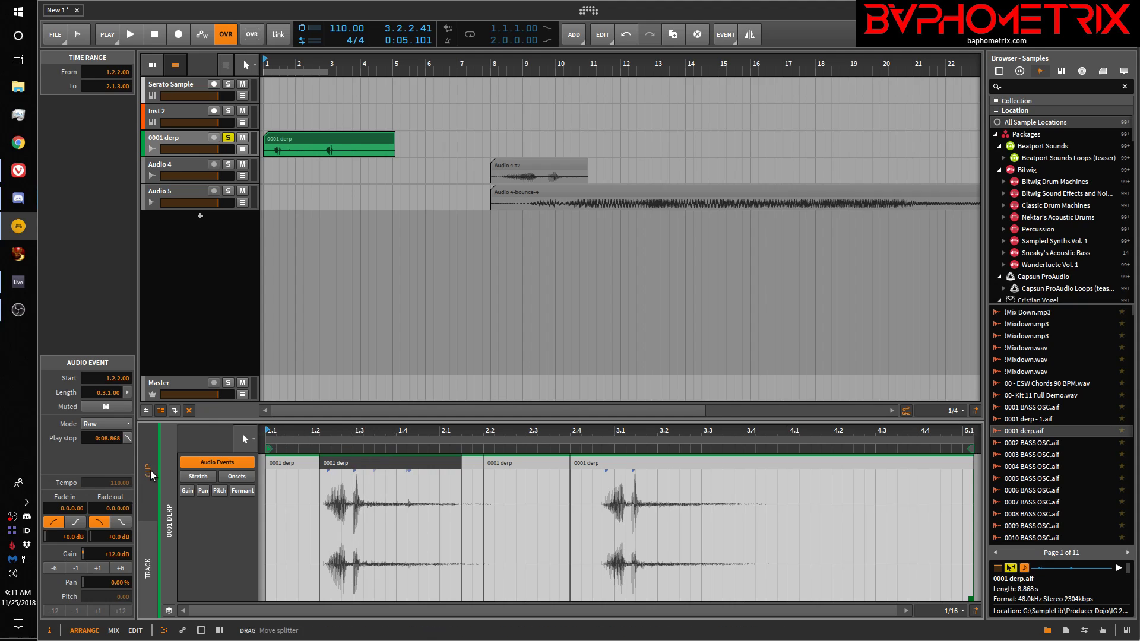
In track-level editing, copy the 0001 derp audio event starting at 1.2.2.00 to bar 6 of the same track as a separate clip
click(152, 567)
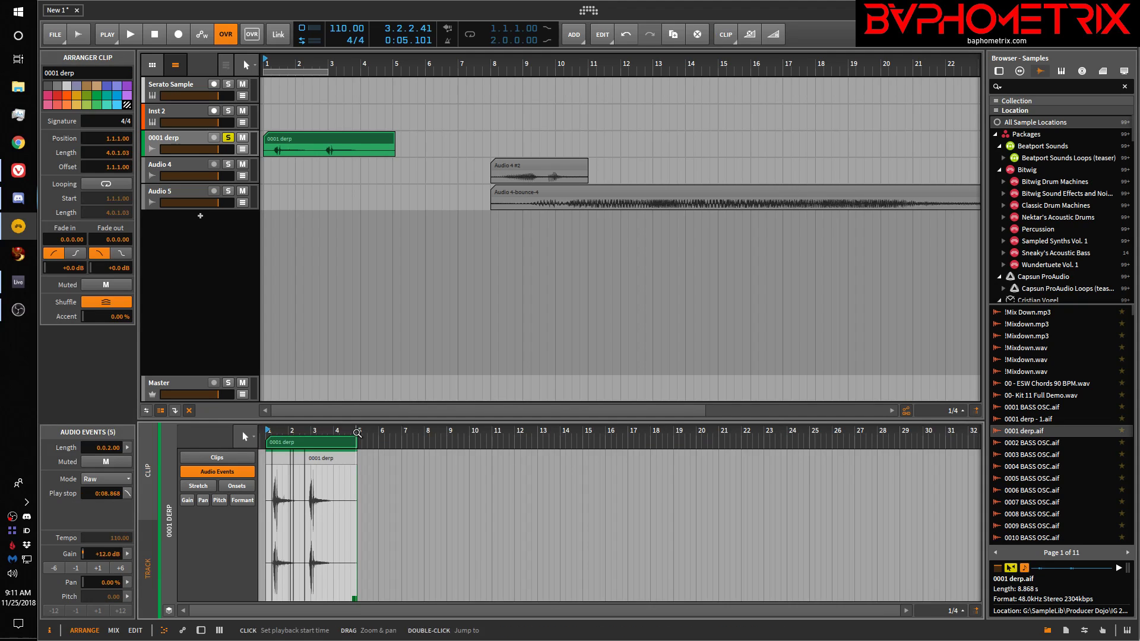
drag(386, 430, 781, 432)
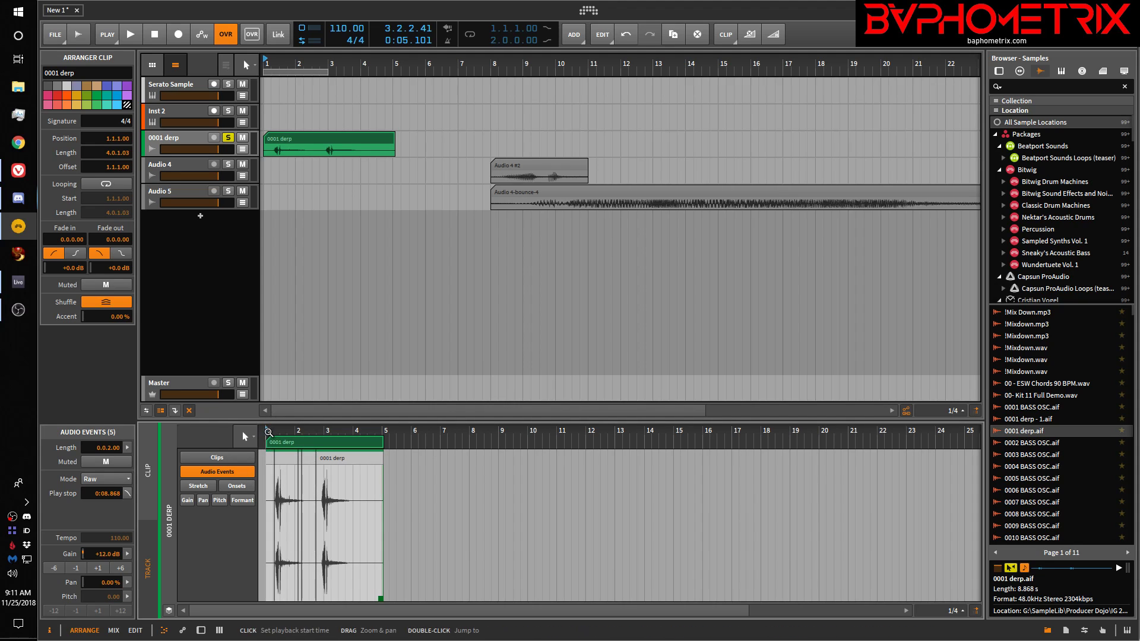
drag(267, 433, 267, 433)
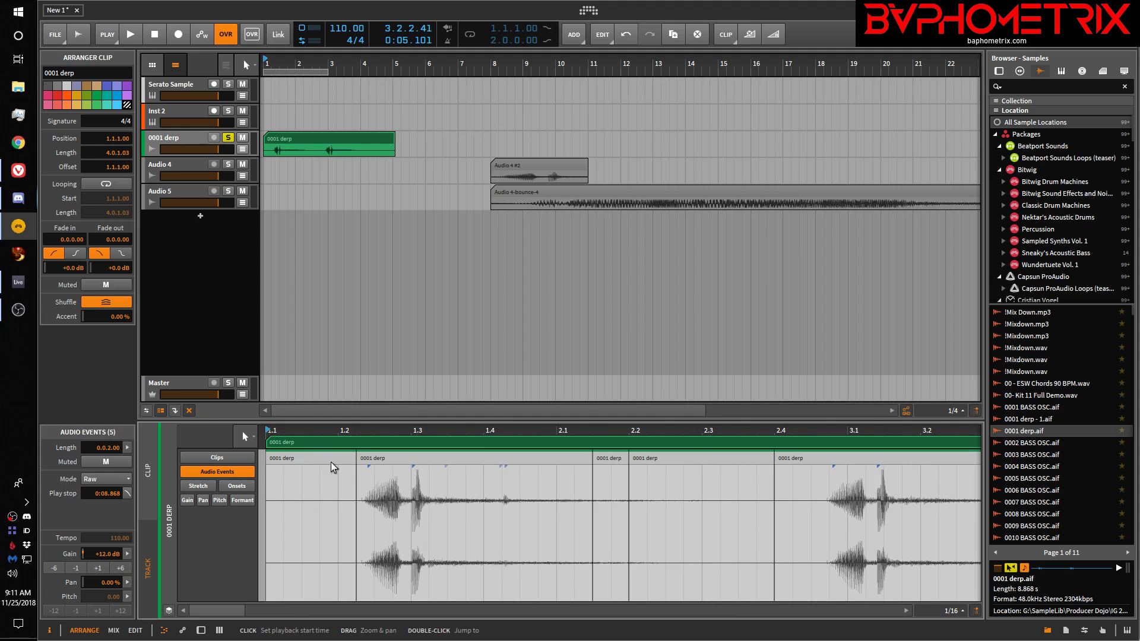
click(440, 463)
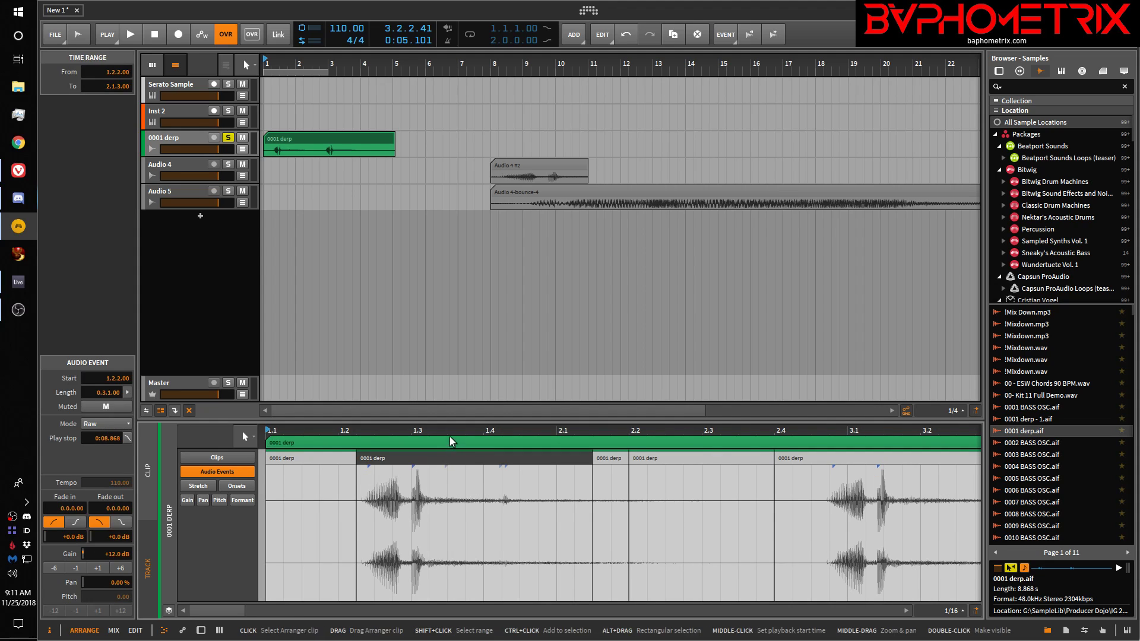
drag(453, 433, 454, 436)
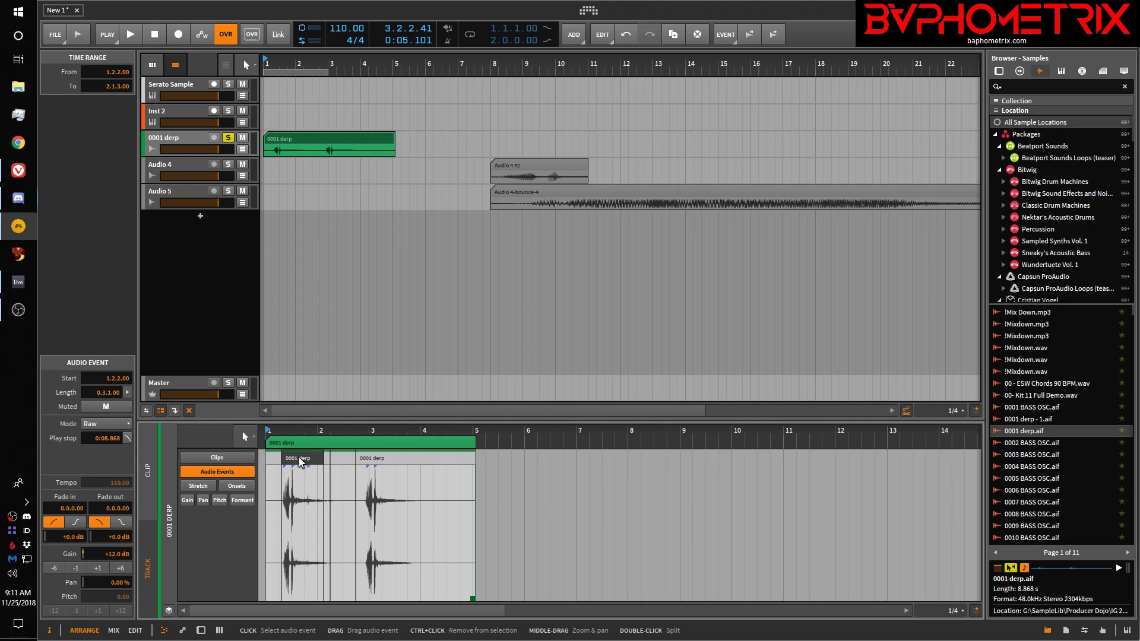
drag(301, 457, 543, 472)
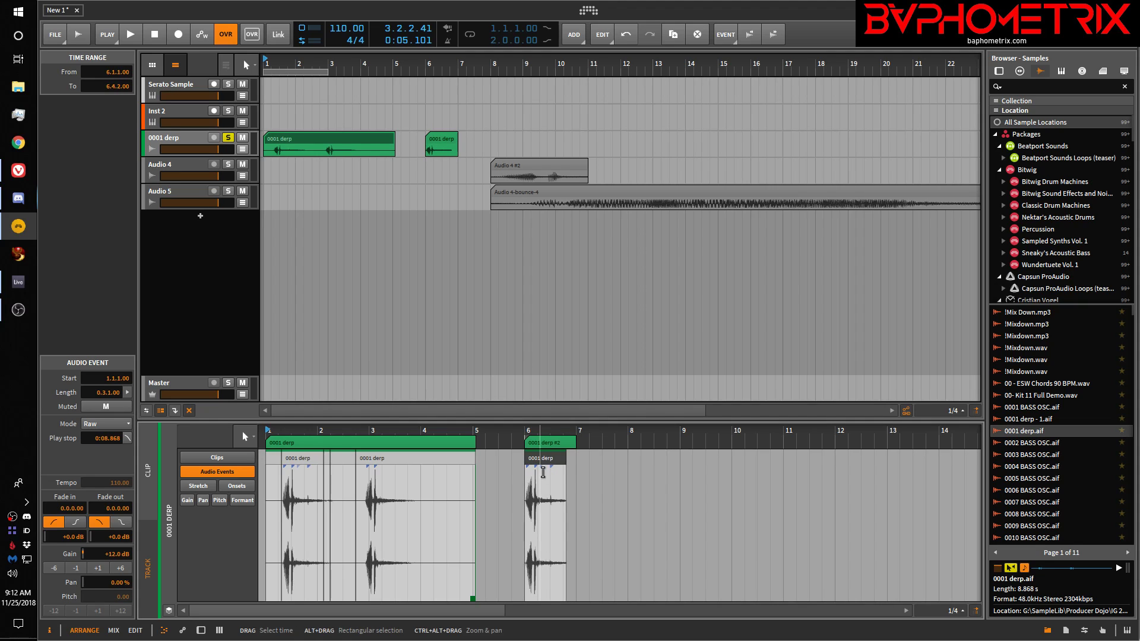
Examine the short 0001 derp clip at bar 6 and its audio event up close in track-level editing
click(447, 140)
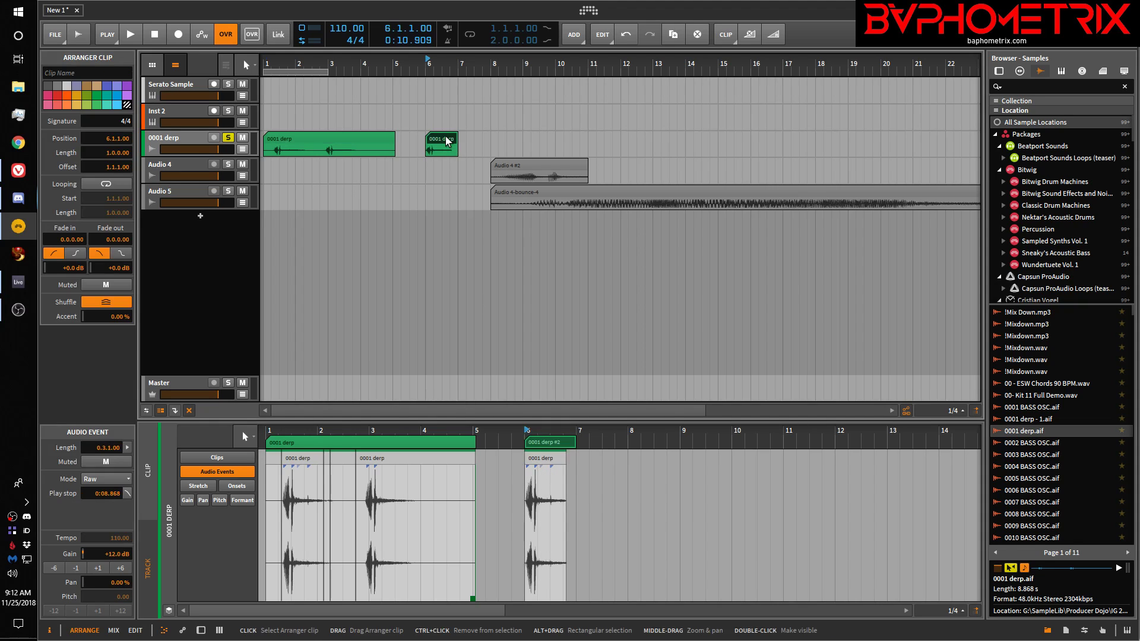
double_click(447, 141)
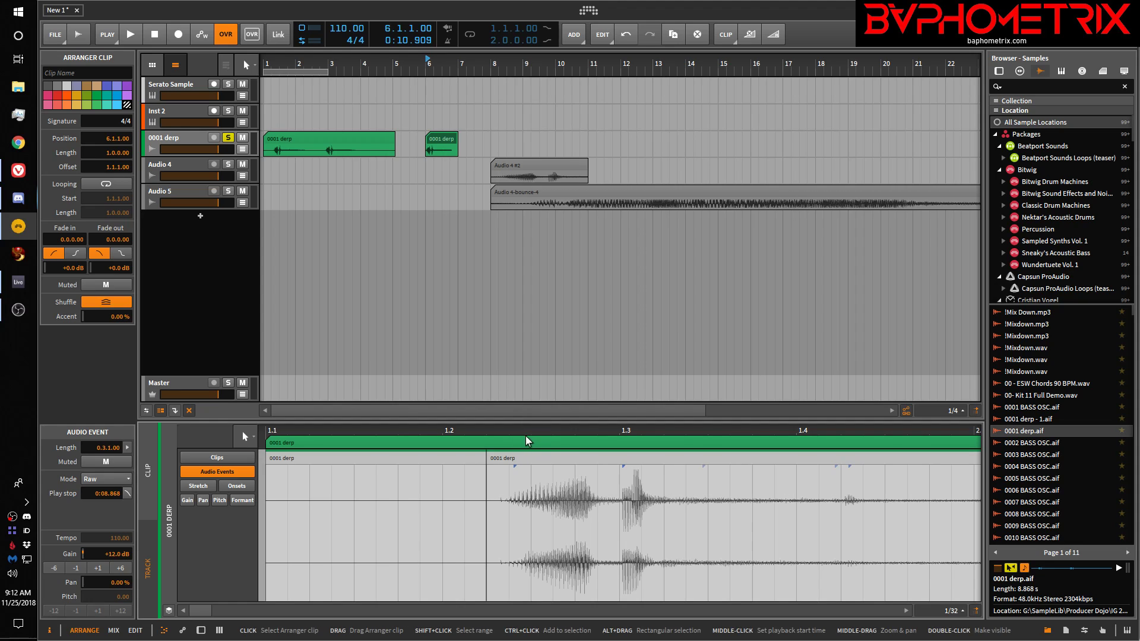
scroll(528, 435, down, 4)
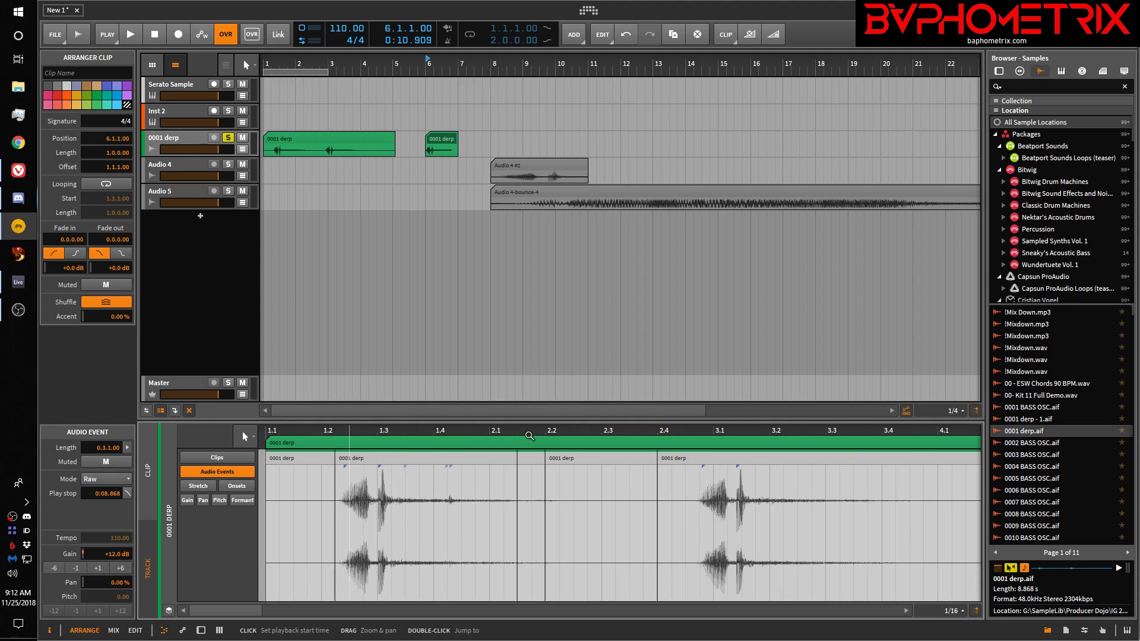
double_click(449, 141)
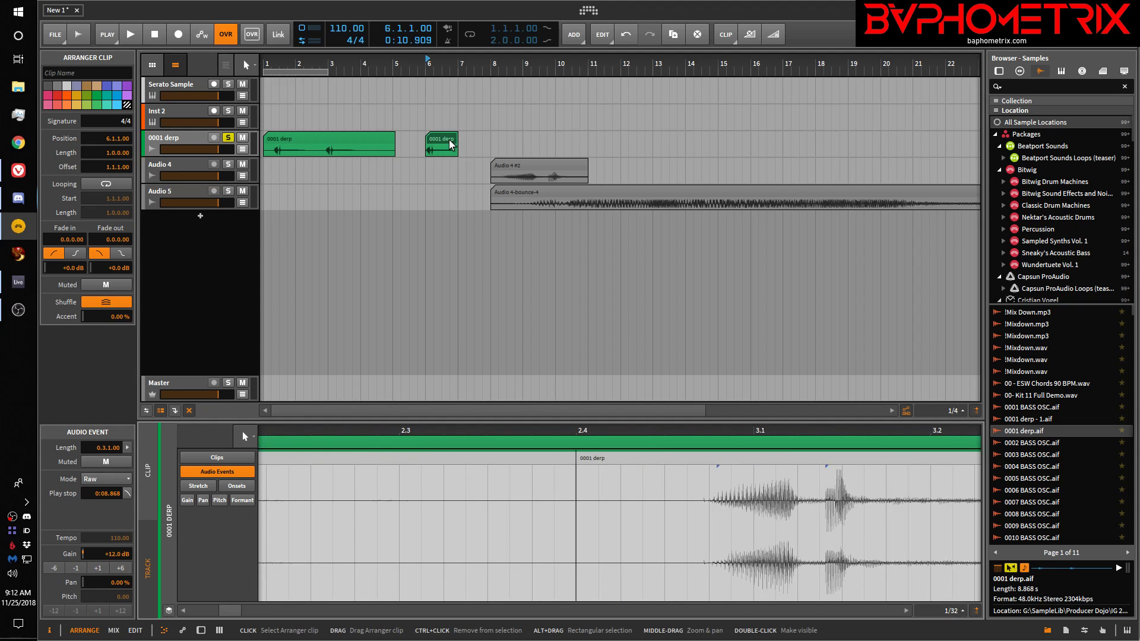
double_click(449, 140)
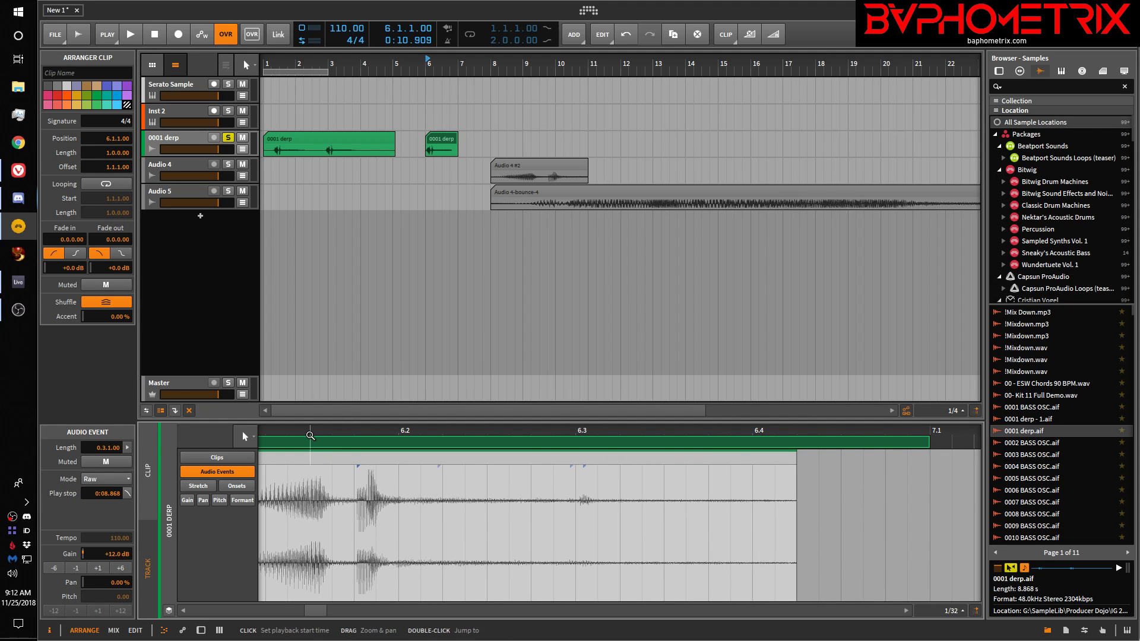
drag(310, 436, 311, 474)
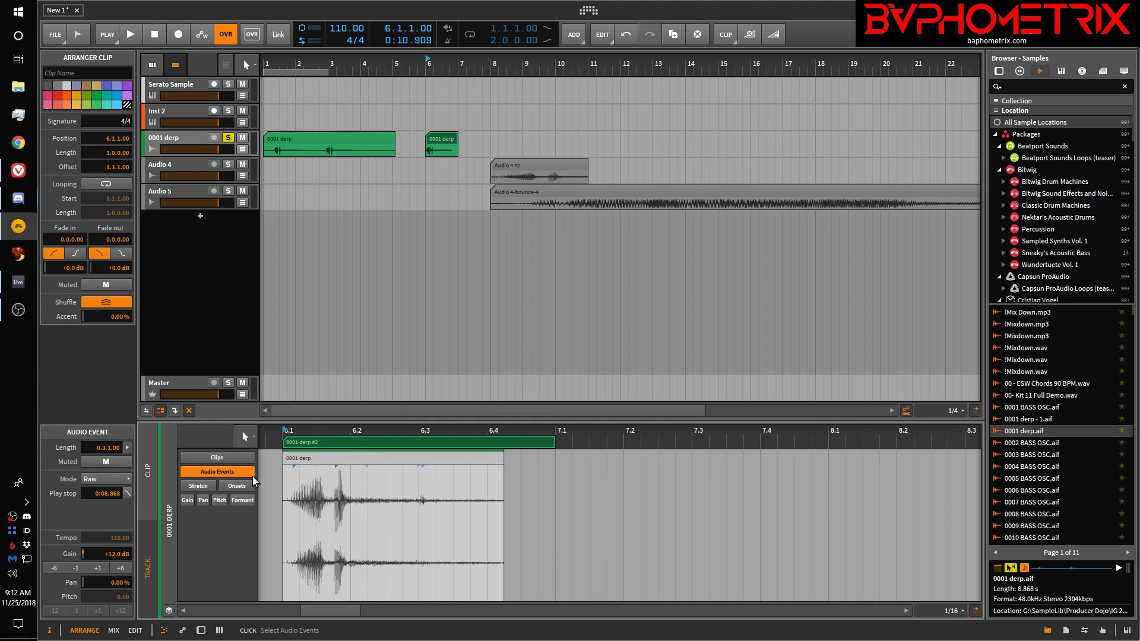
drag(272, 435, 275, 487)
drag(518, 433, 511, 373)
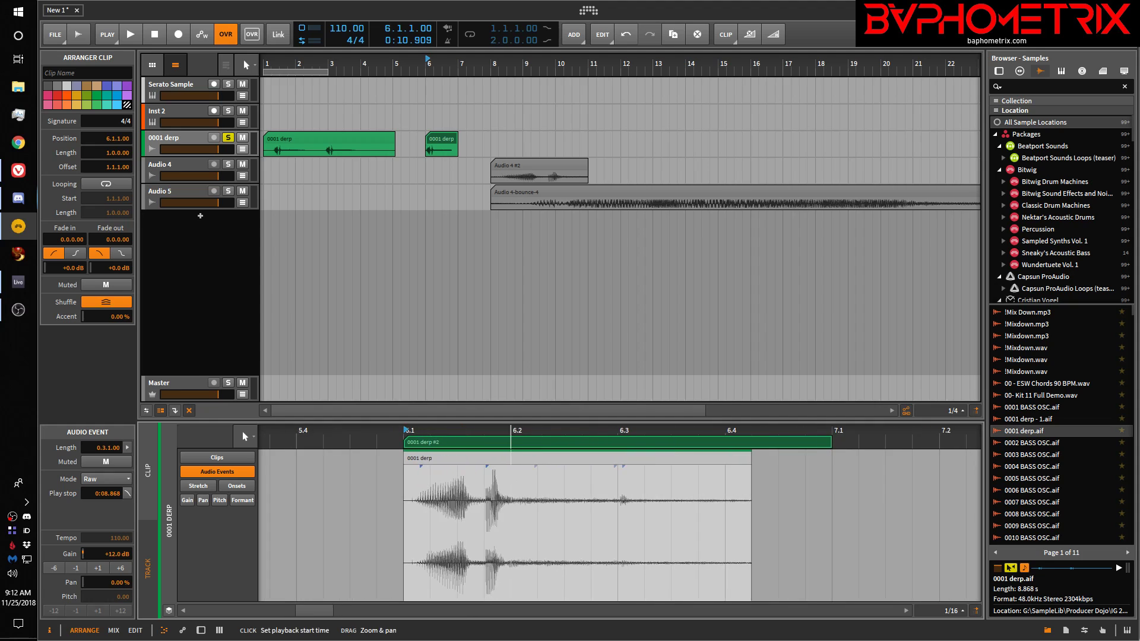
Return to clip-level editing and view the long 0001 derp clip, followed by the clip on the Audio 4 track
click(151, 486)
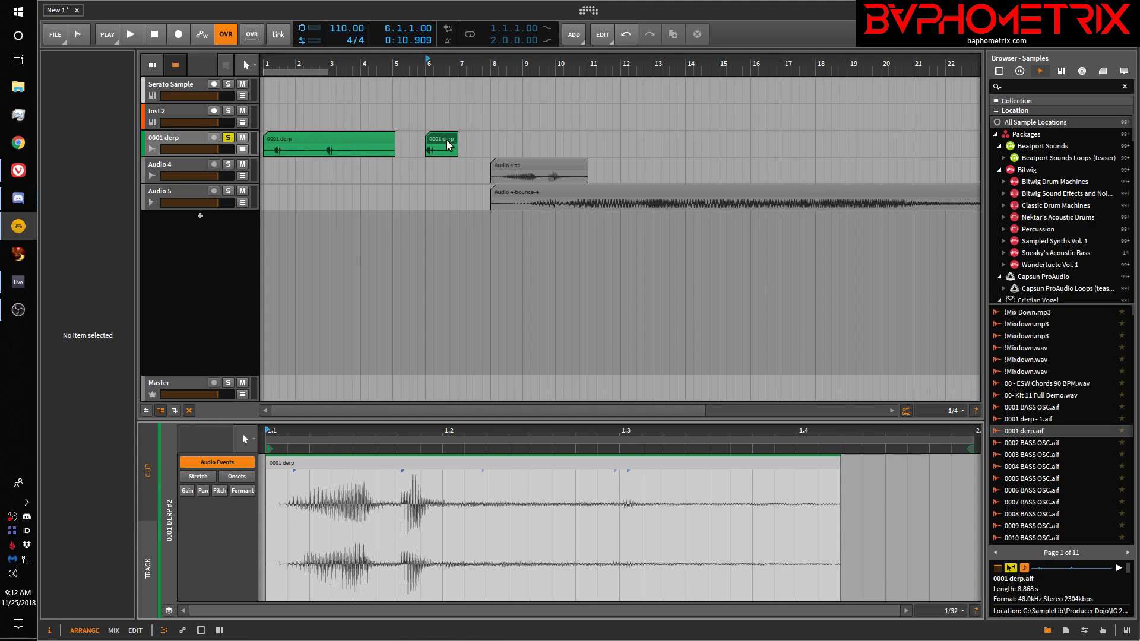
click(362, 142)
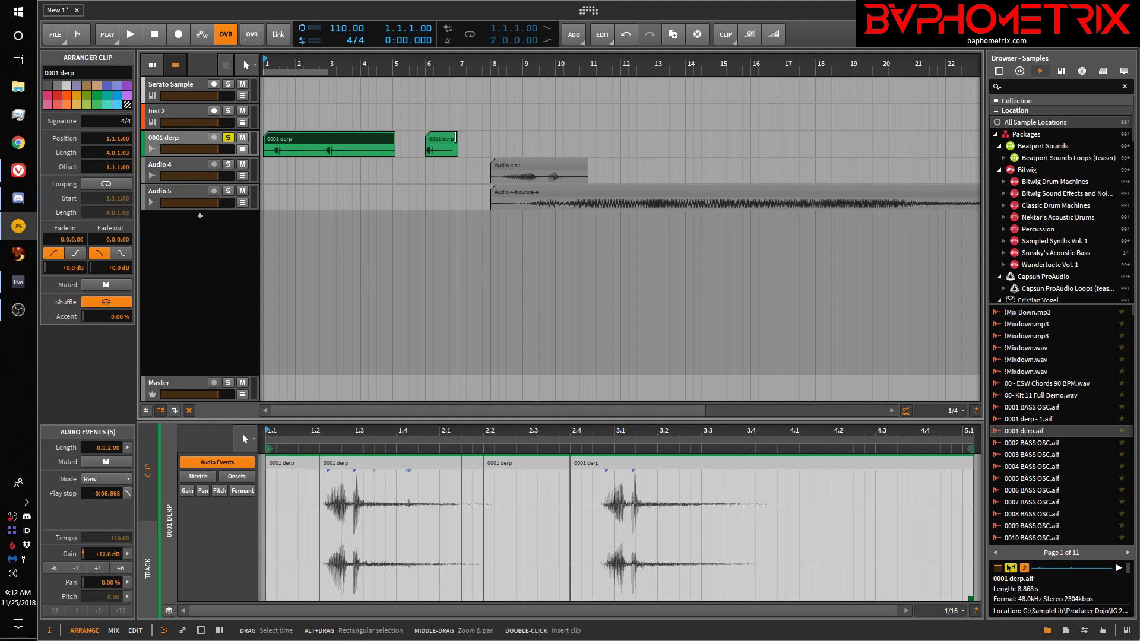
click(532, 168)
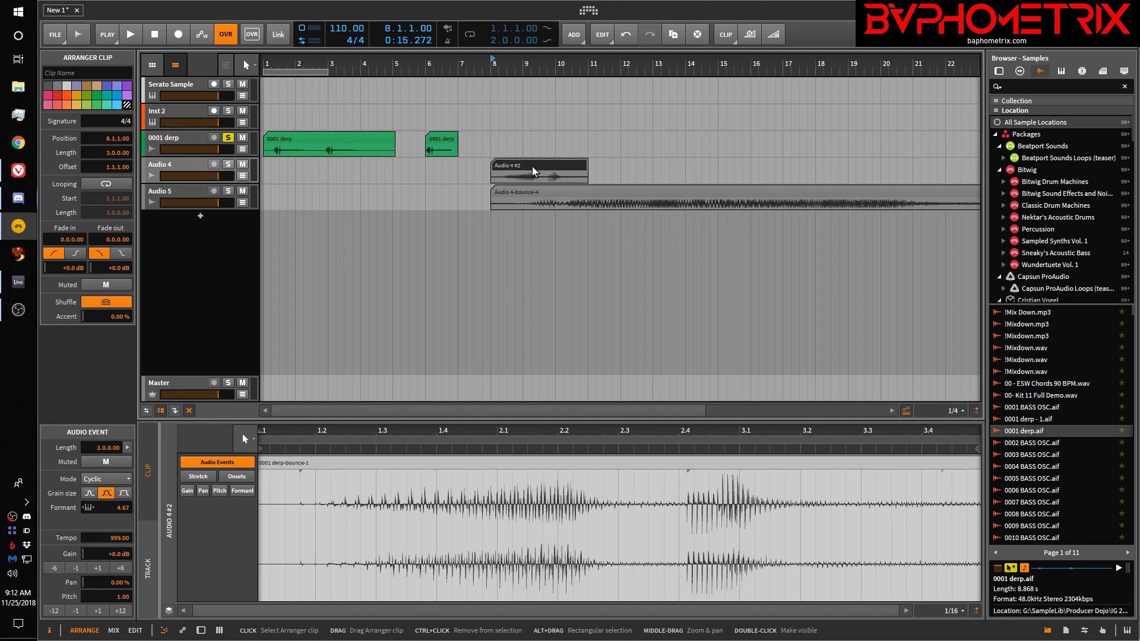
Switch the clip-level view from the Audio 4 clip to the short 0001 derp clip at bar 6
ctrl+click(531, 167)
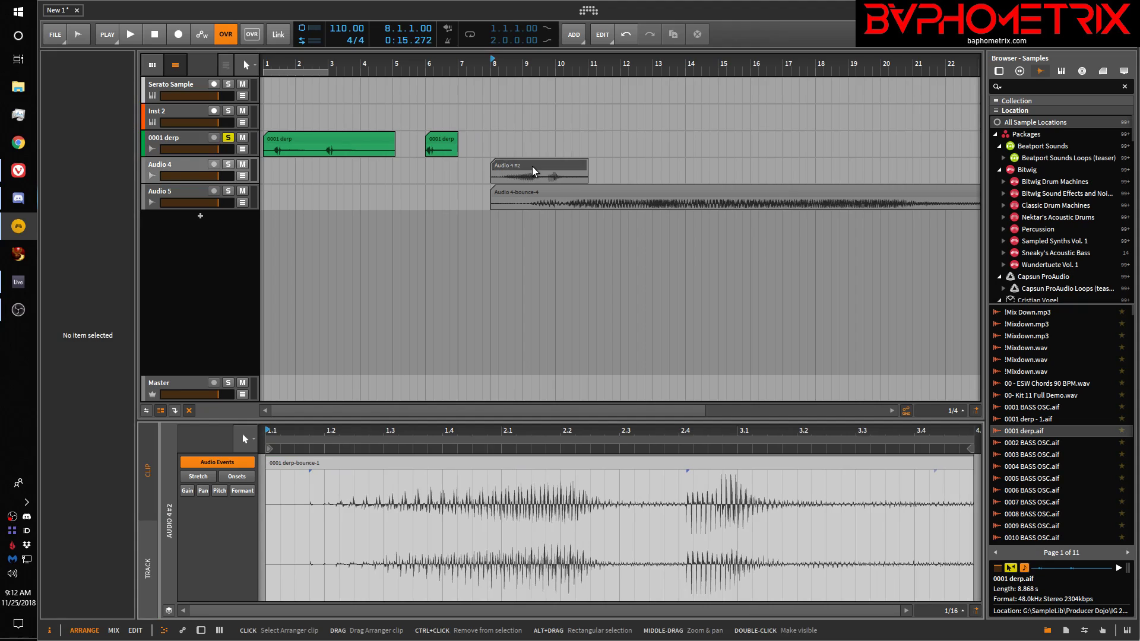
click(441, 144)
ctrl+click(442, 144)
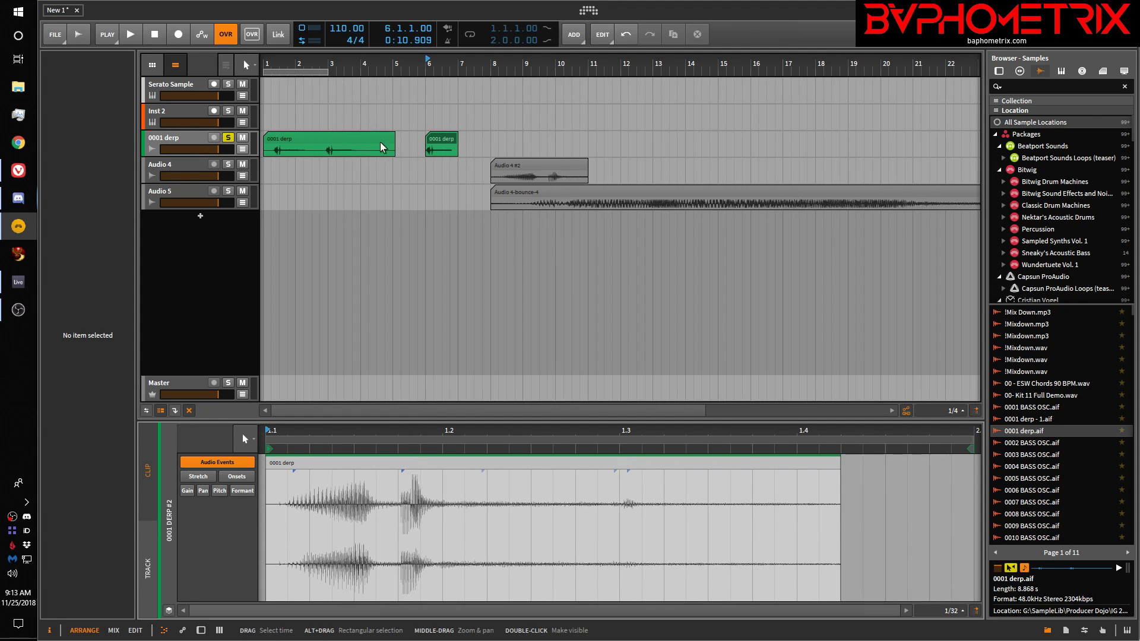
click(449, 144)
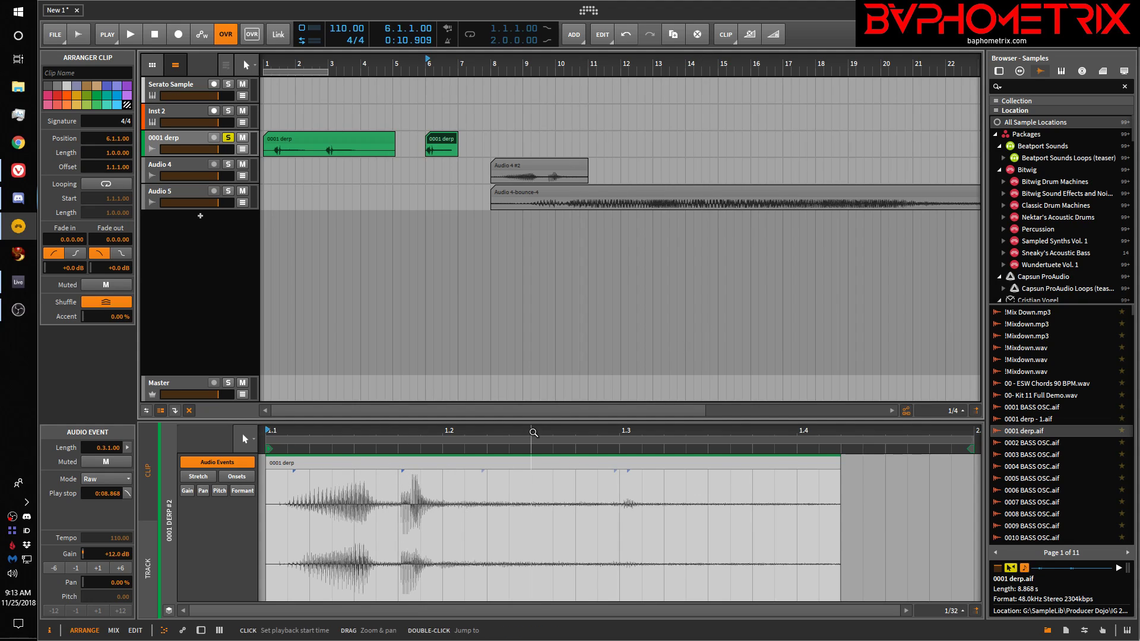
In track-level editing, extend the audio event of the short 0001 derp clip to the clip's end at 7.1
click(147, 567)
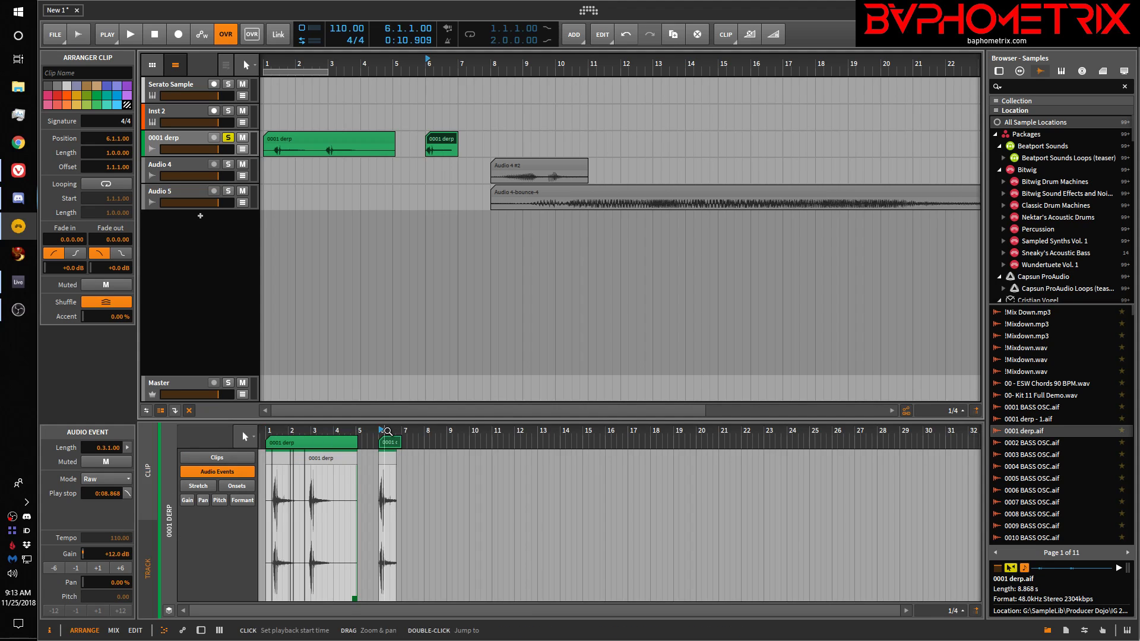
drag(387, 431, 392, 501)
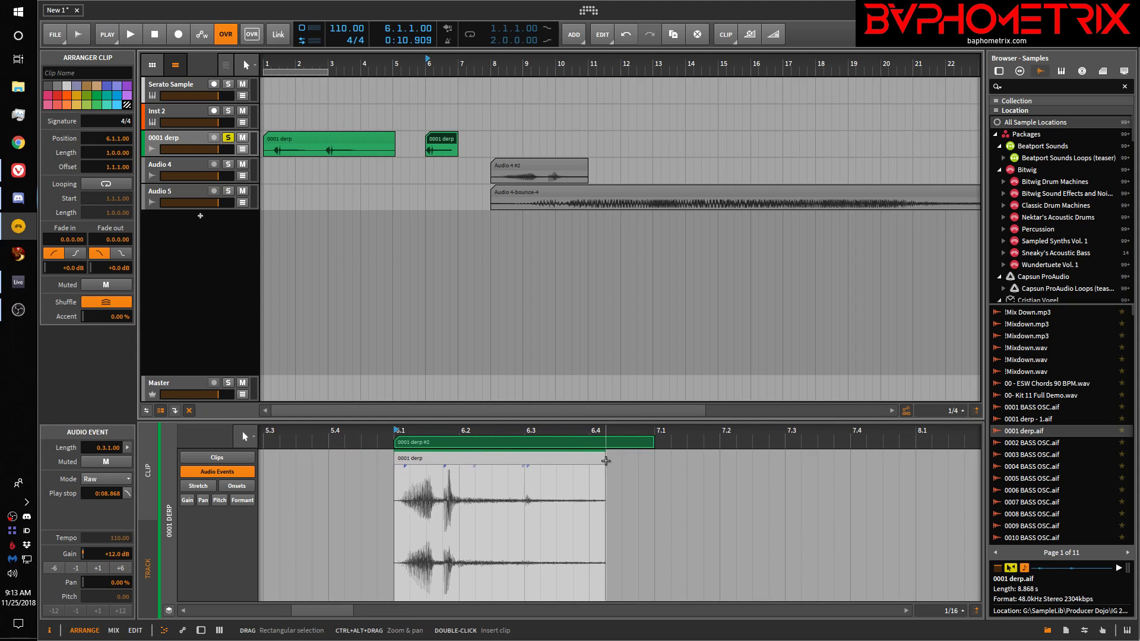
drag(604, 461, 674, 467)
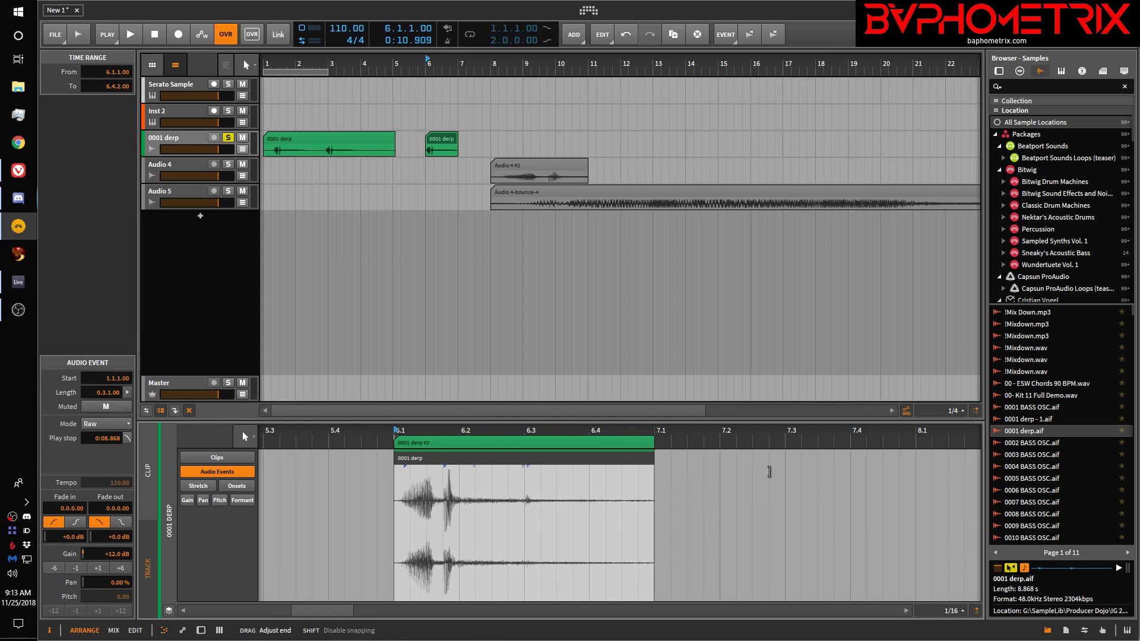
drag(773, 473, 654, 469)
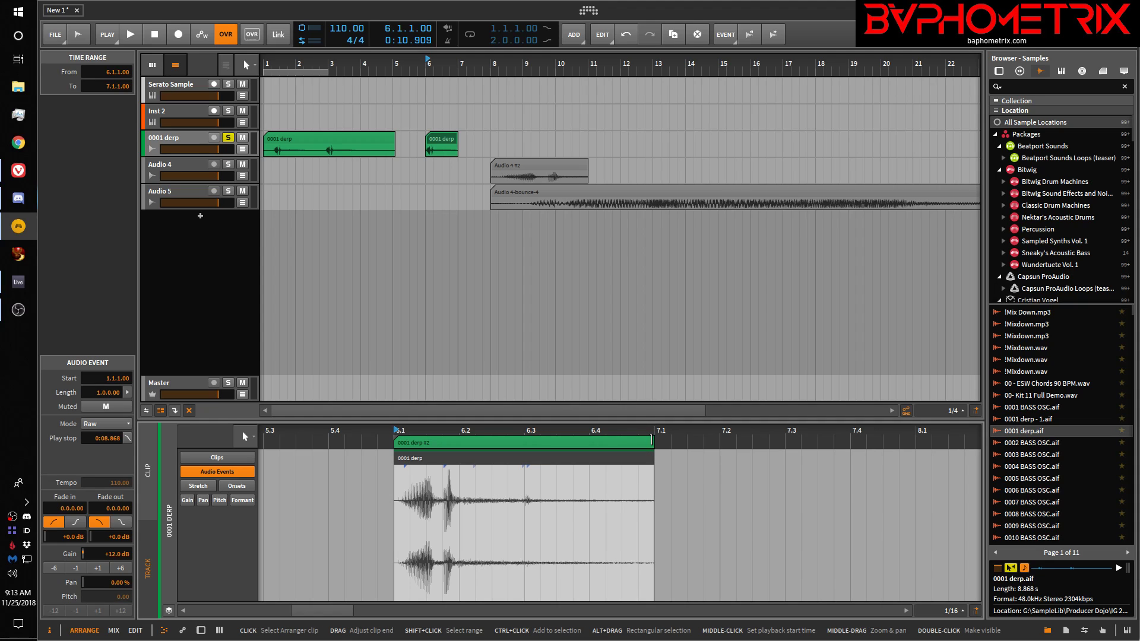
Try extending the short 0001 derp clip and its audio event to 8.1, and undo both changes
click(652, 439)
drag(651, 440, 915, 440)
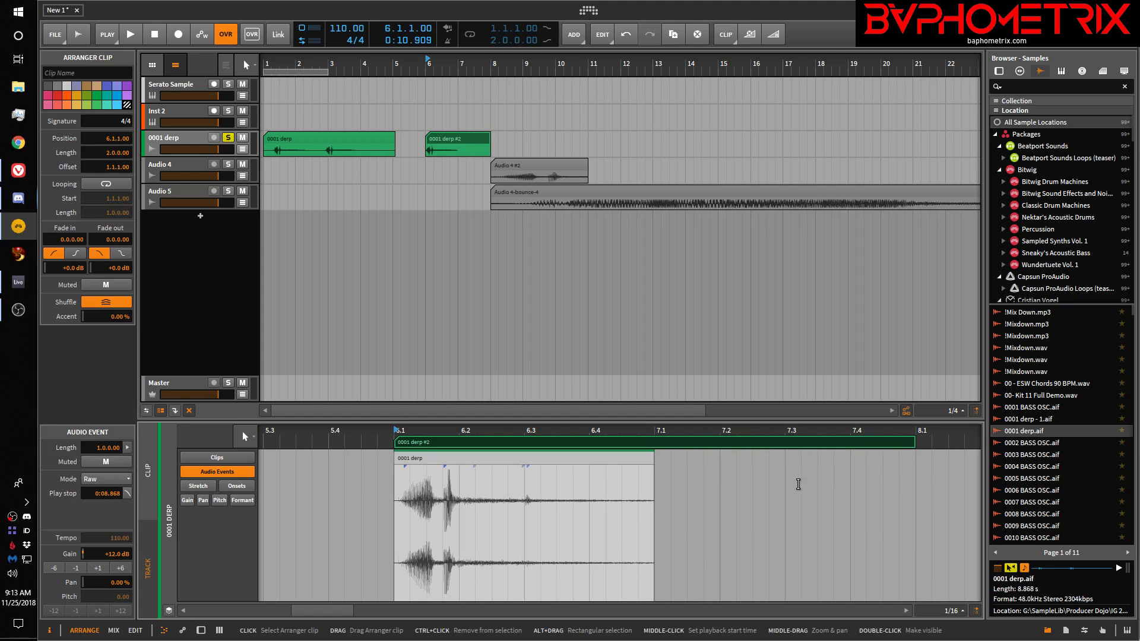
drag(650, 454, 943, 466)
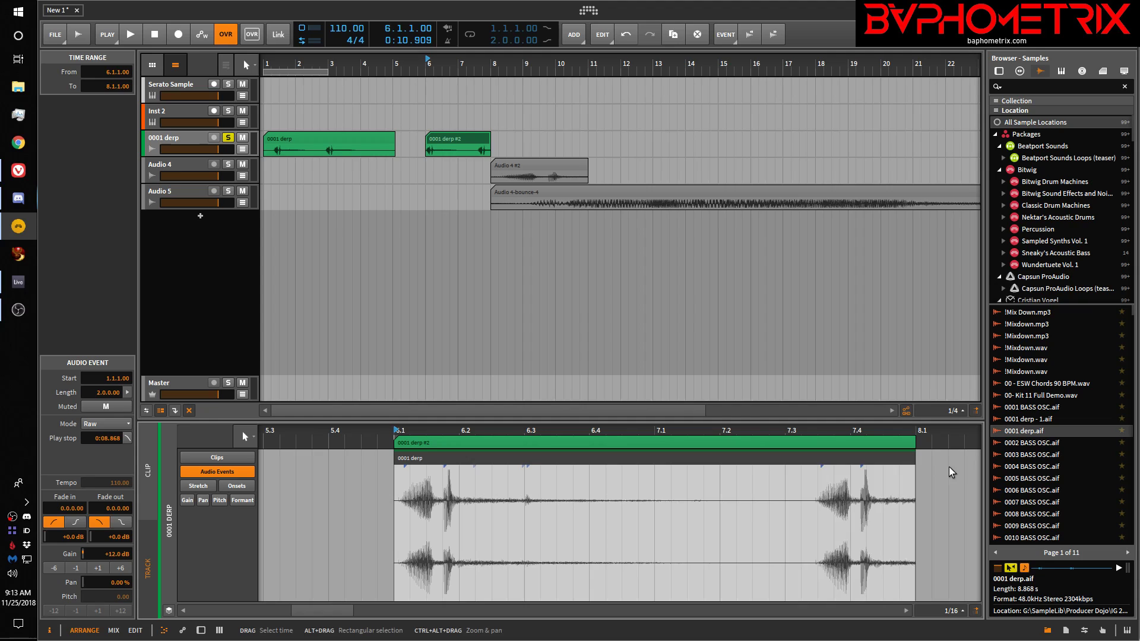
key(ctrl+z)
key(ctrl+z)
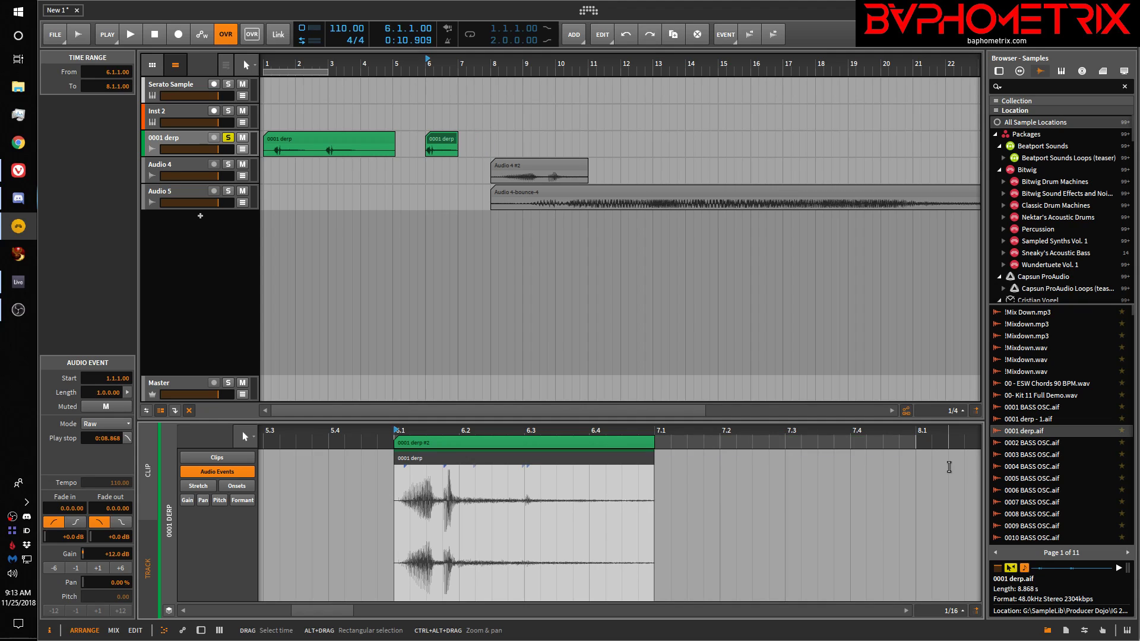
Try extending the short 0001 derp clip to a length of 2.2.0.00 and adjusting its event's end, and undo it
click(440, 141)
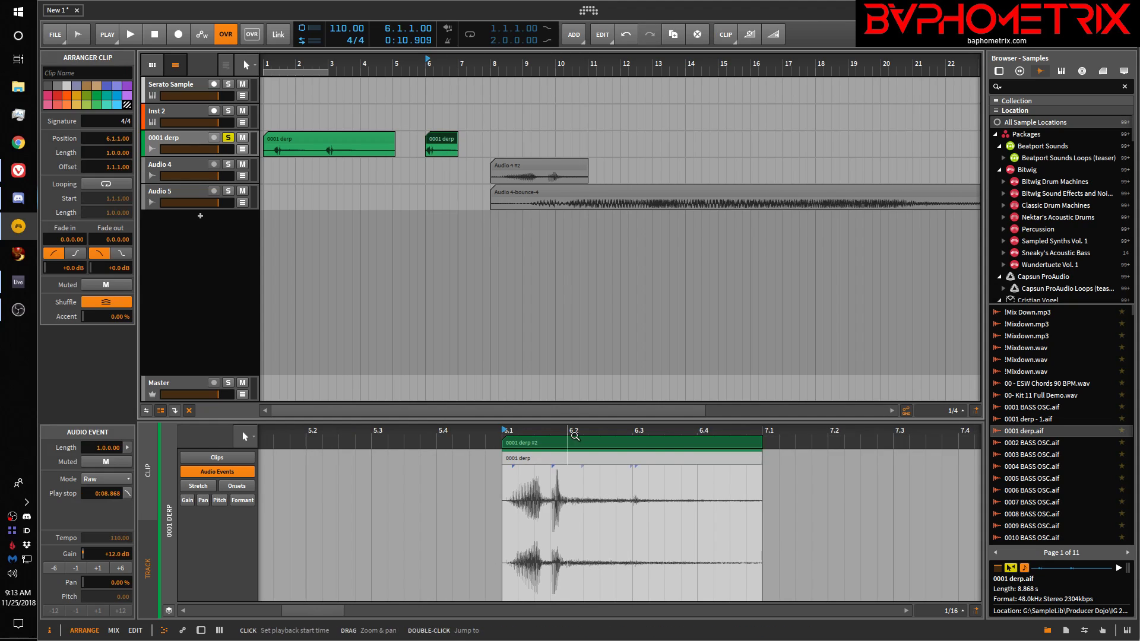
drag(703, 432, 929, 440)
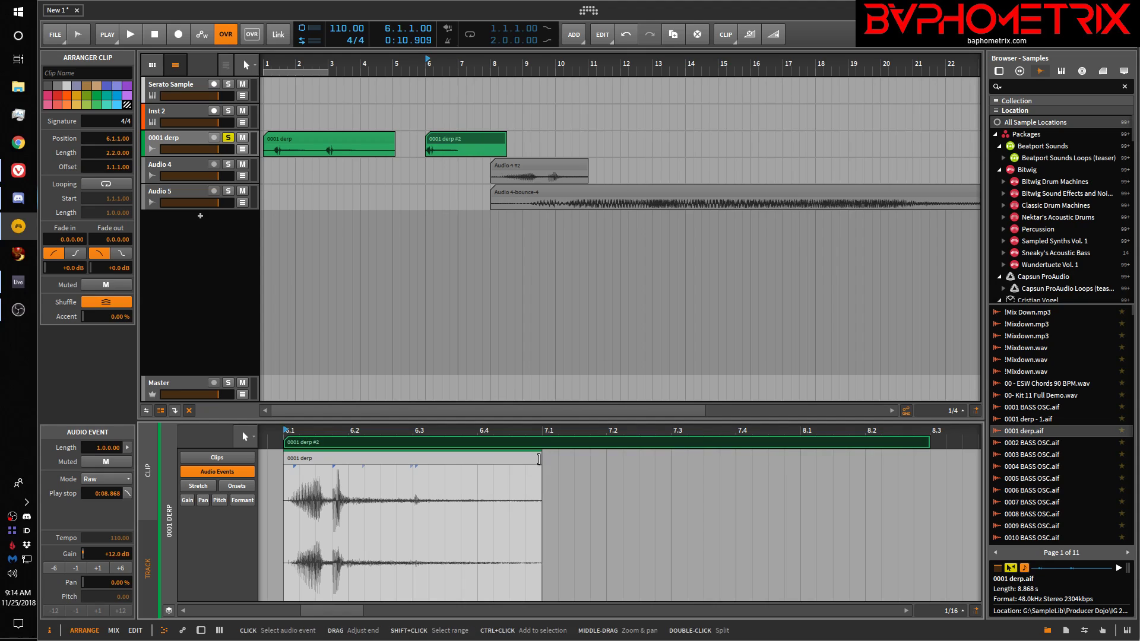
drag(538, 459, 543, 499)
key(ctrl+z)
key(ctrl+z)
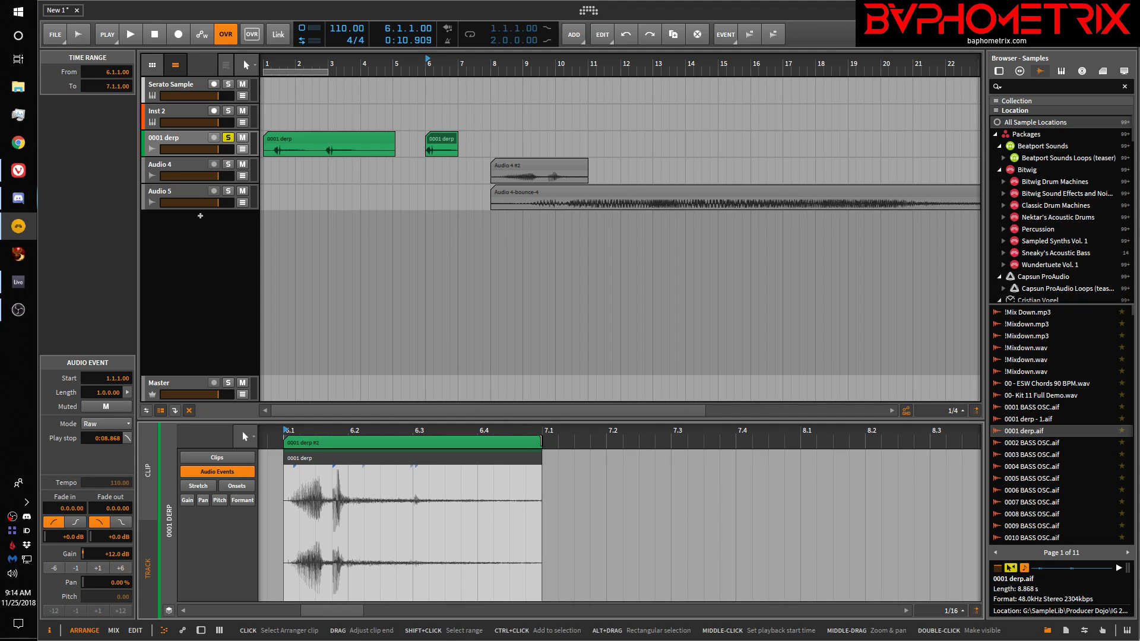
Shorten the 0001 derp clip at bar 6 to 0.2.0.00 and bounce it pre-fader at 32-bit (floating-point)
drag(541, 440, 411, 461)
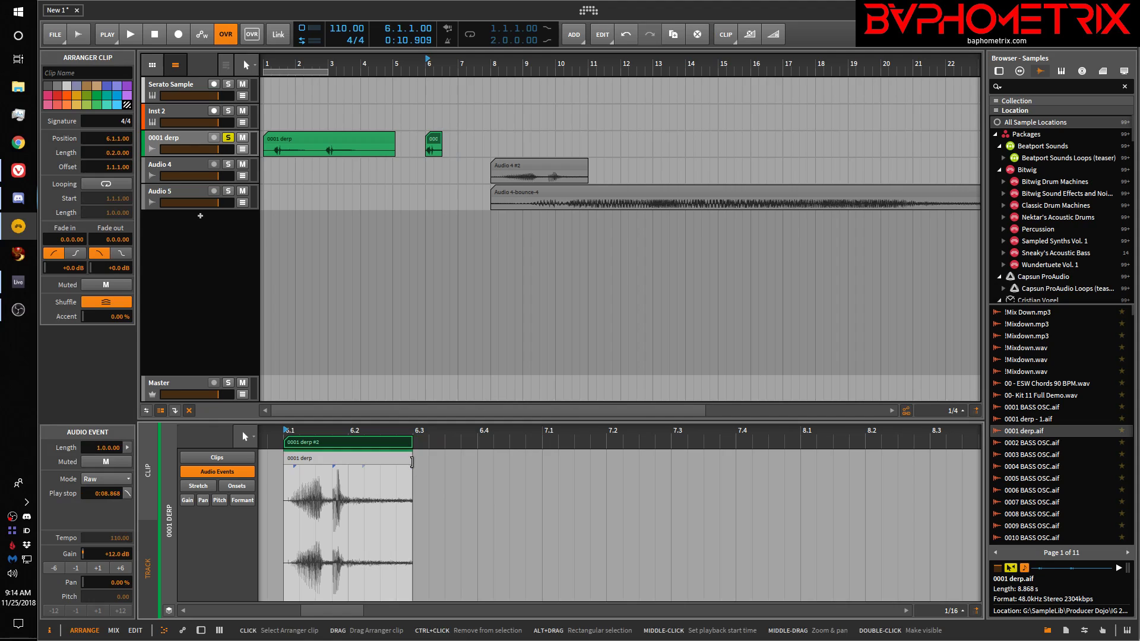
click(436, 143)
right_click(435, 144)
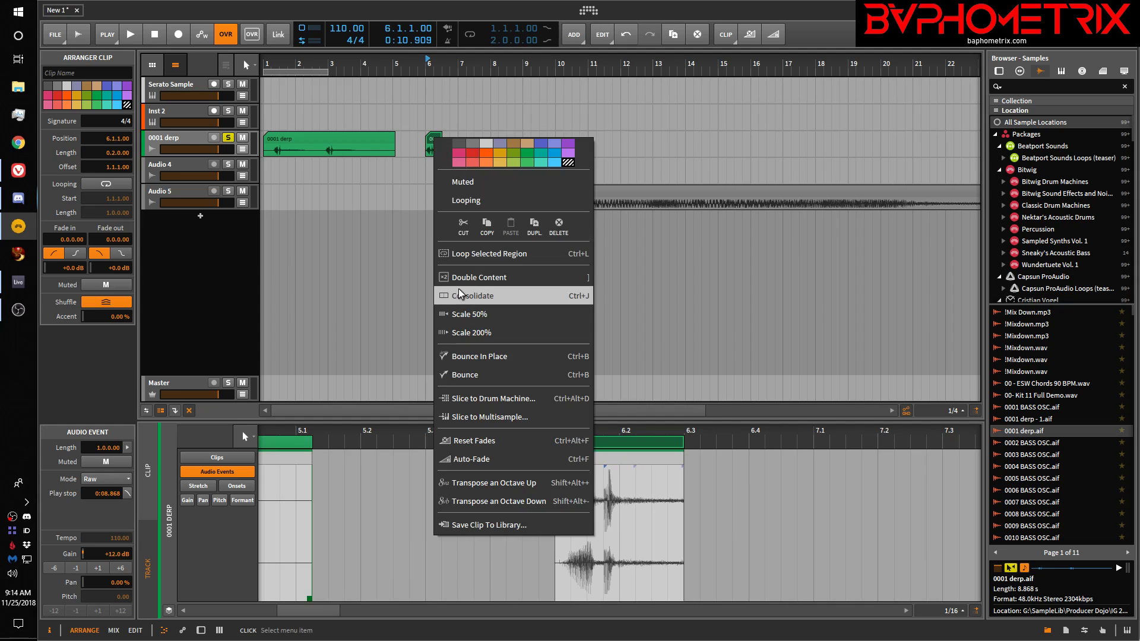
click(473, 376)
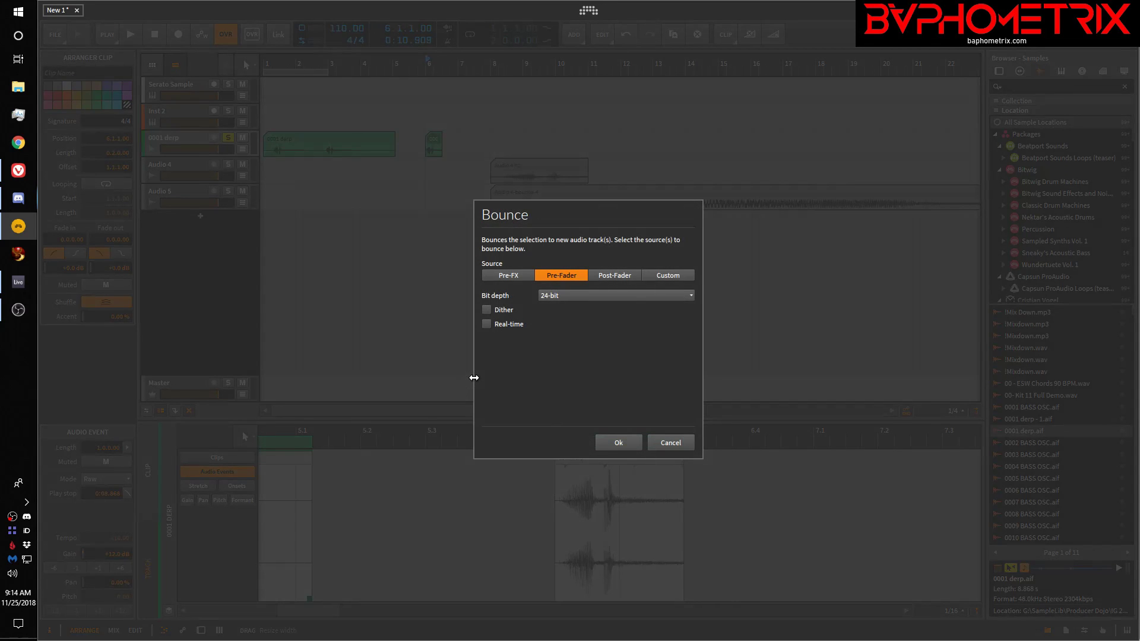
click(613, 293)
click(595, 337)
click(564, 294)
click(553, 323)
click(563, 295)
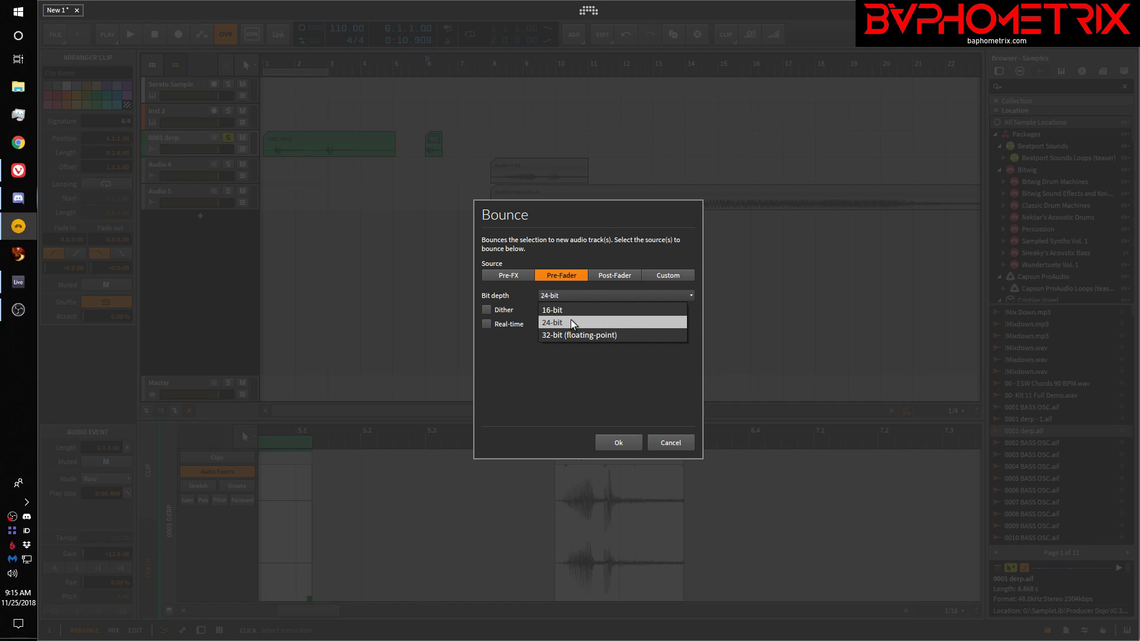
click(566, 335)
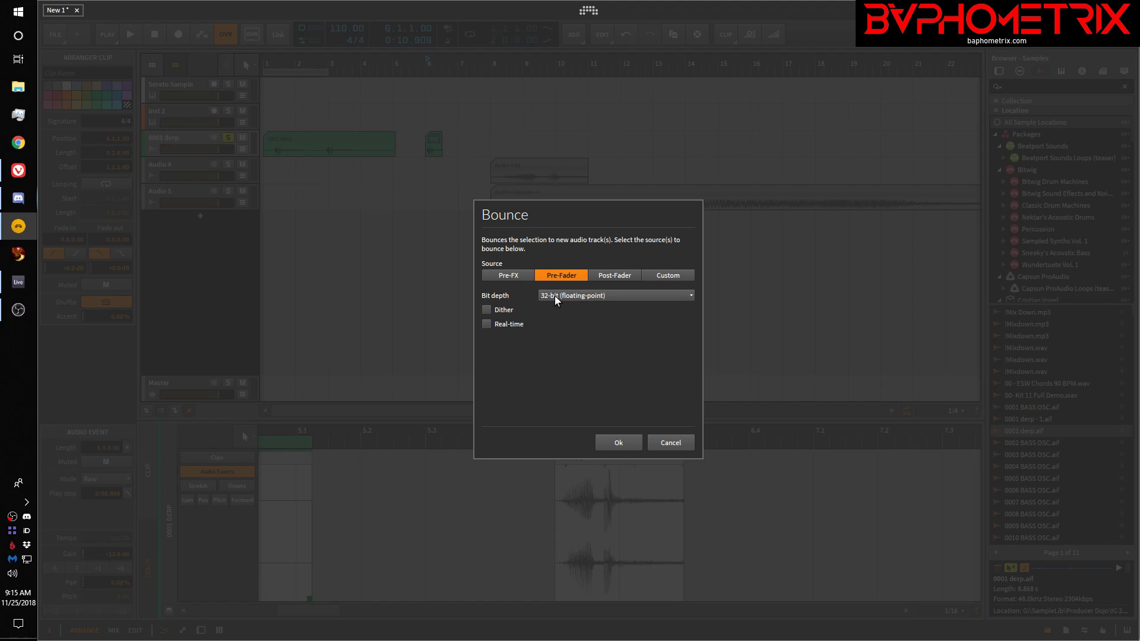
click(620, 442)
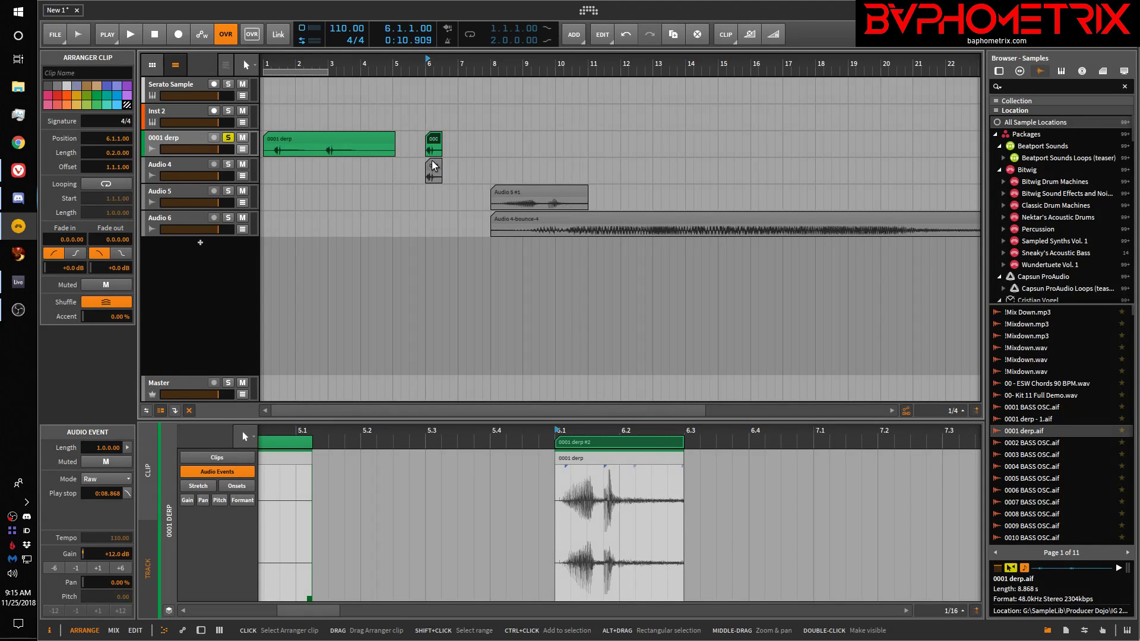
Try extending the bounced clip on Audio 4 to 1.0.1.00 and lengthening its audio event, and undo the clip extension
scroll(432, 162, up, 10)
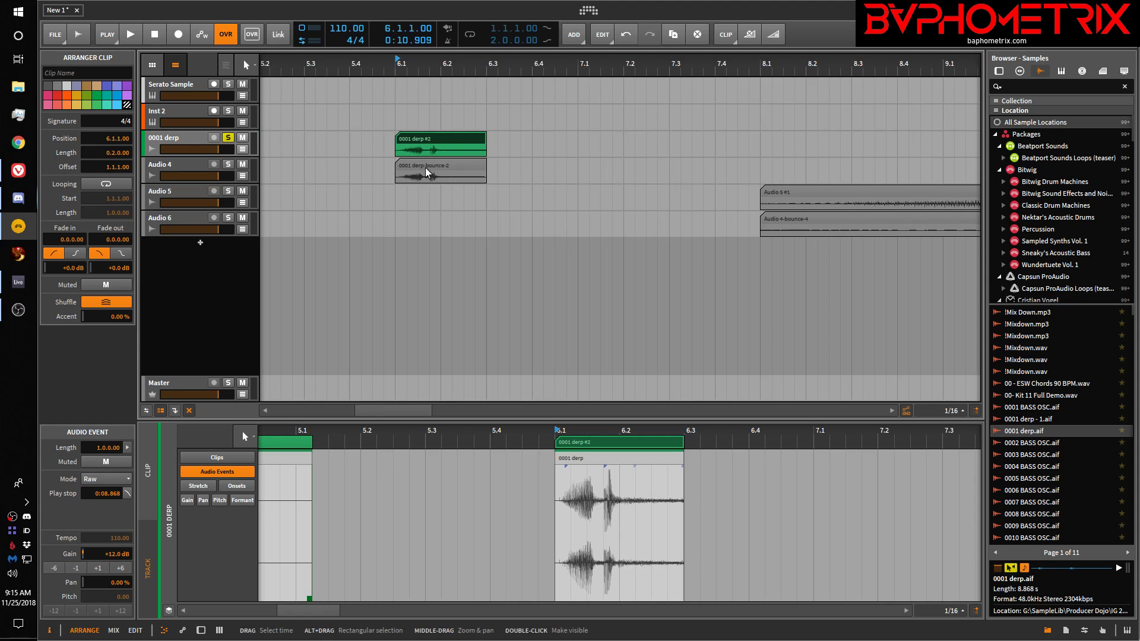
click(425, 165)
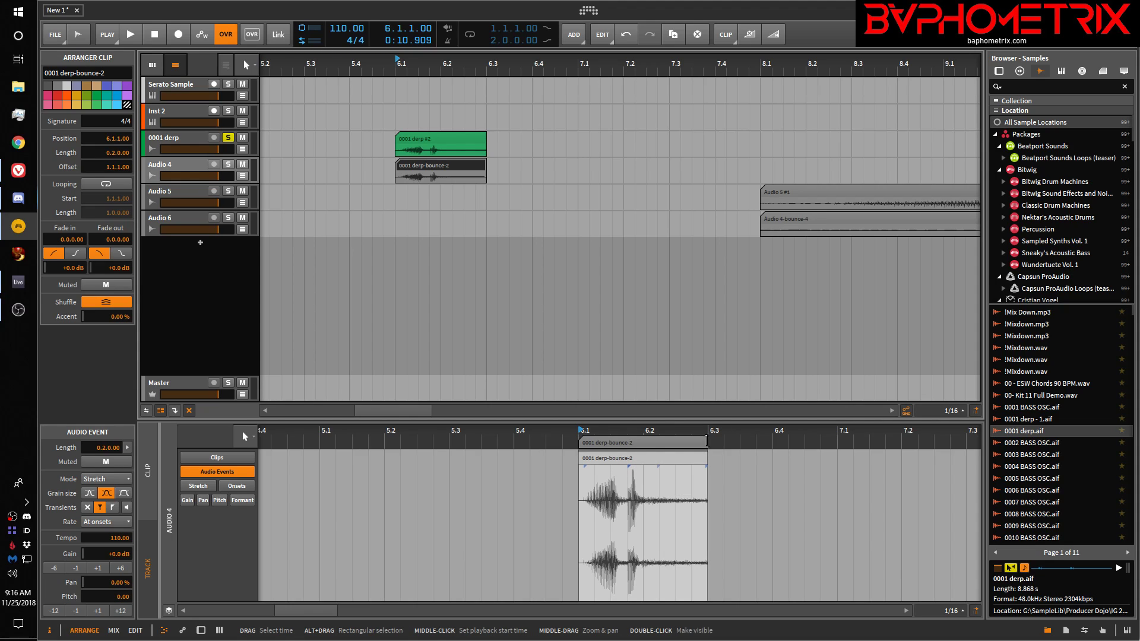
drag(705, 440, 852, 440)
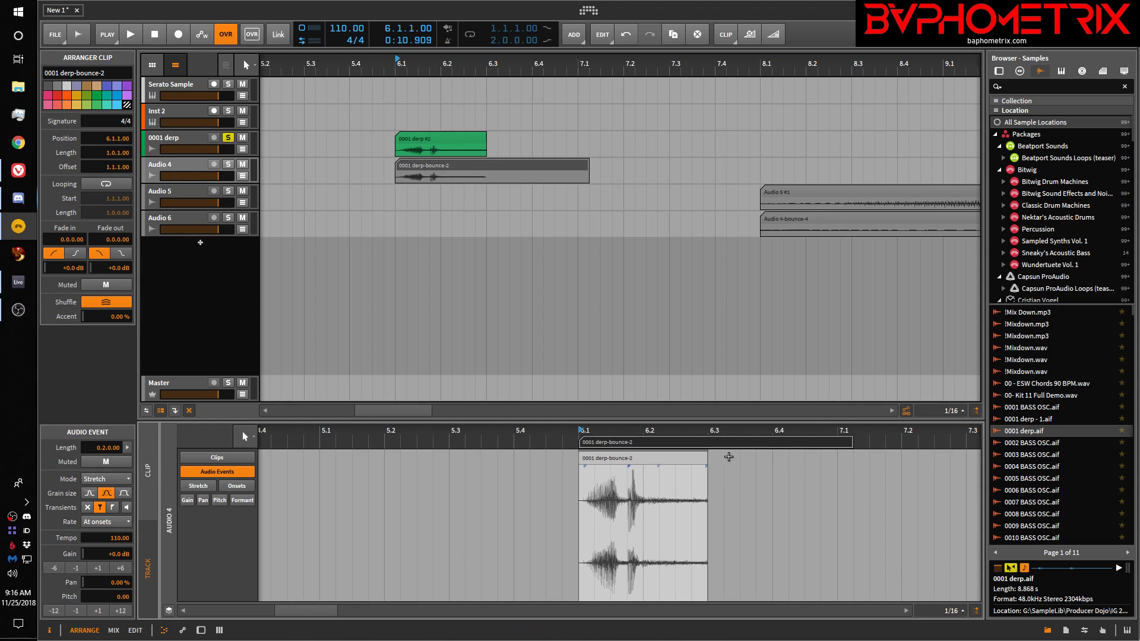
click(710, 455)
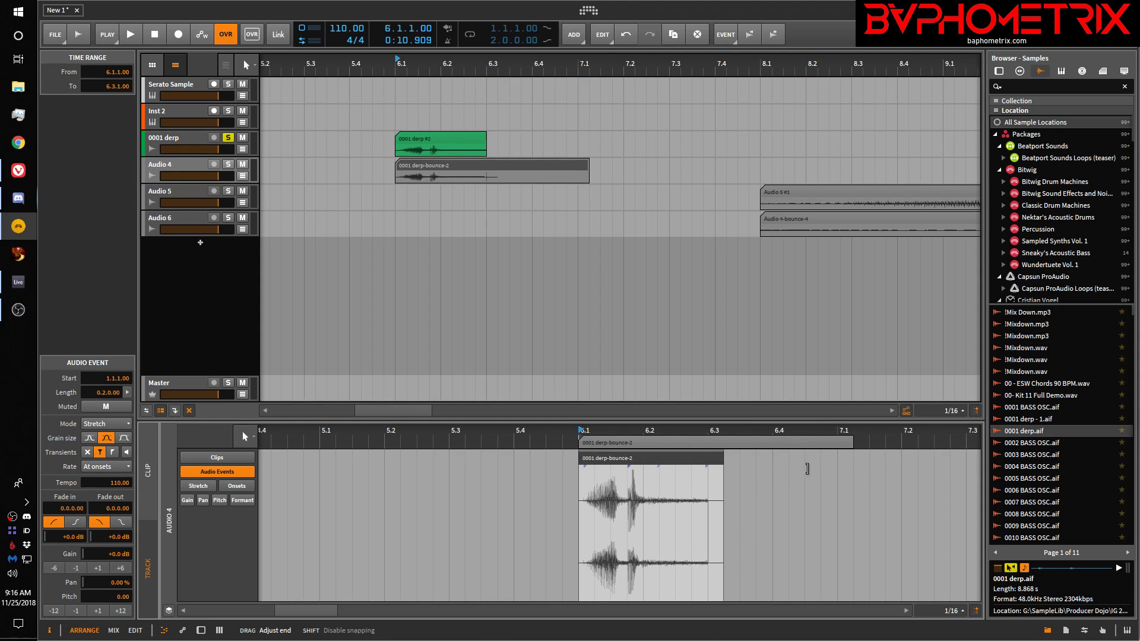
drag(723, 465, 713, 465)
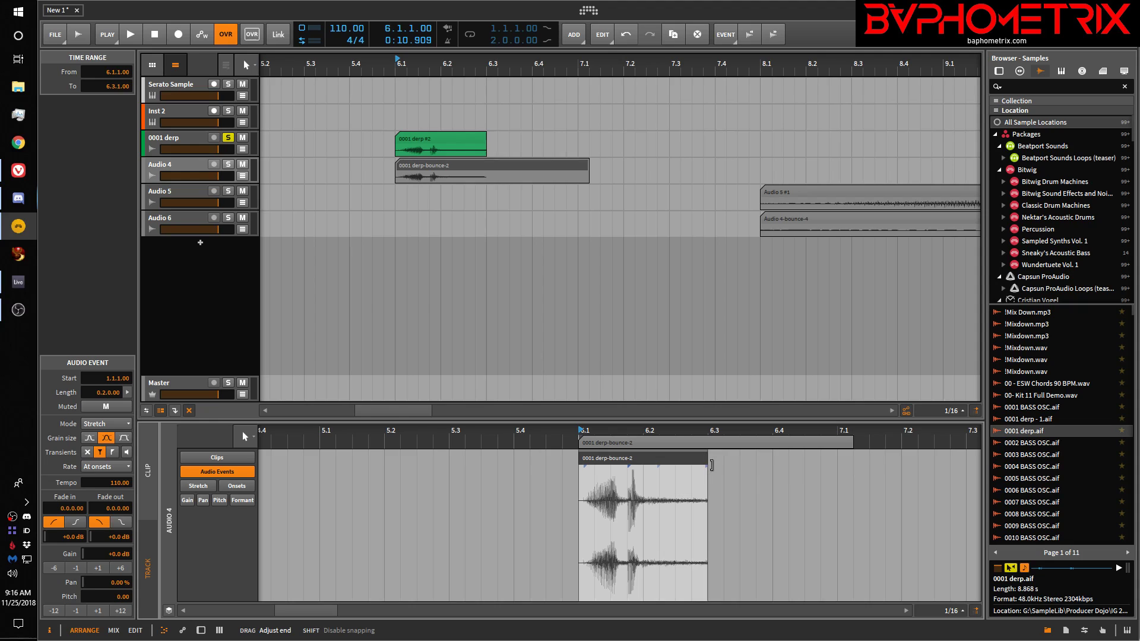
key(ctrl+z)
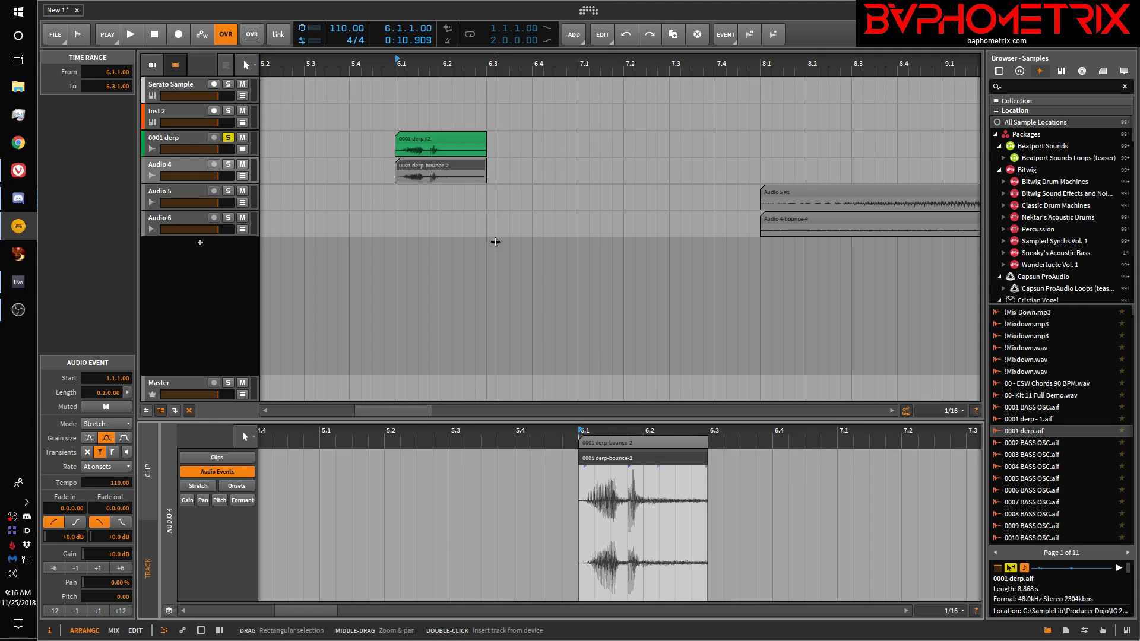
Compare the short 0001 derp clip with its bounced copy, and move the bounced clip to the Audio 5 track at bar 6
click(436, 140)
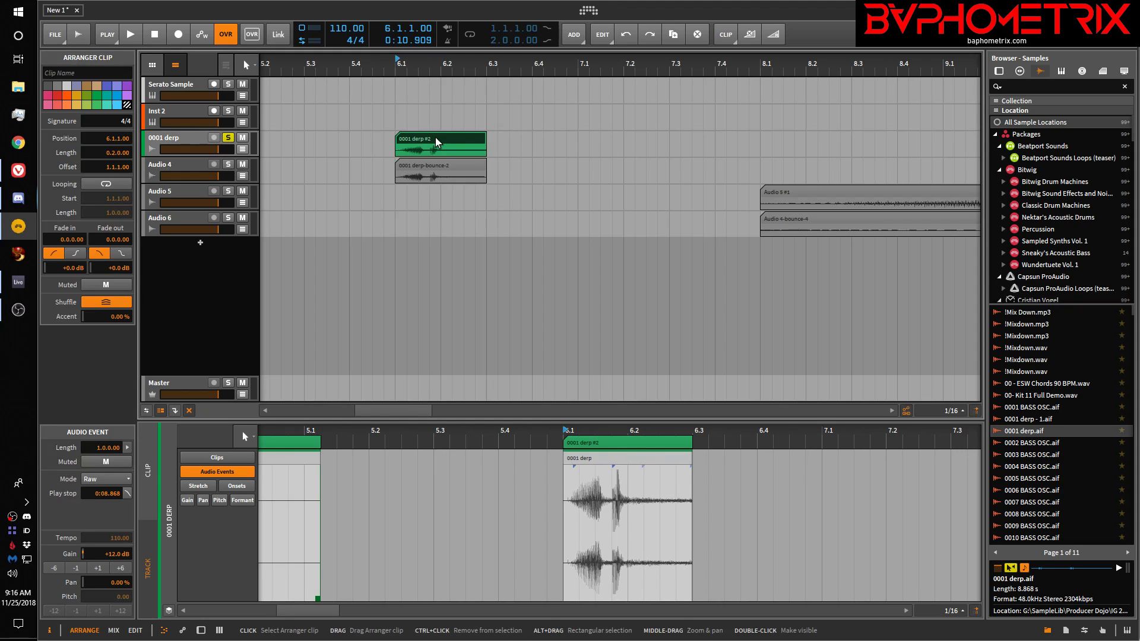
click(439, 166)
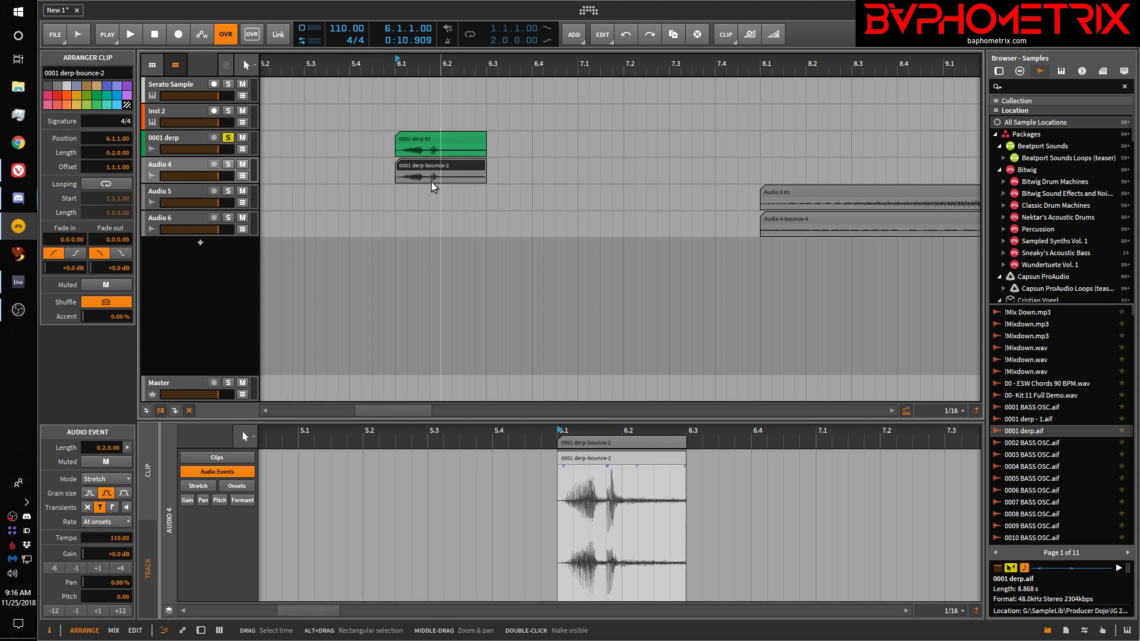
scroll(392, 189, down, 5)
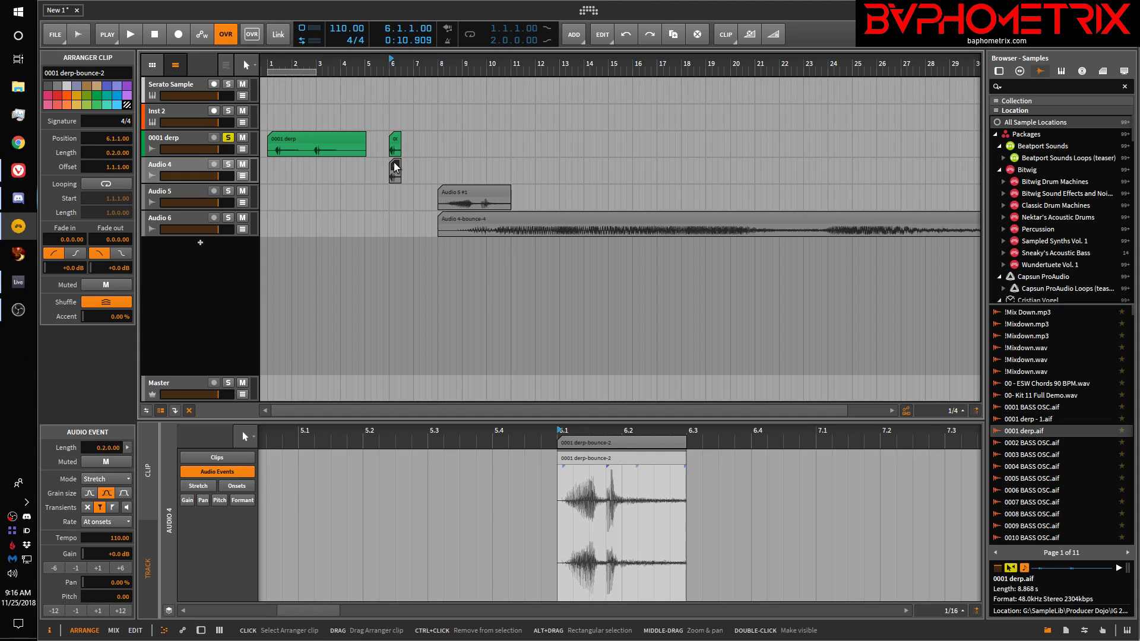
drag(395, 167, 399, 200)
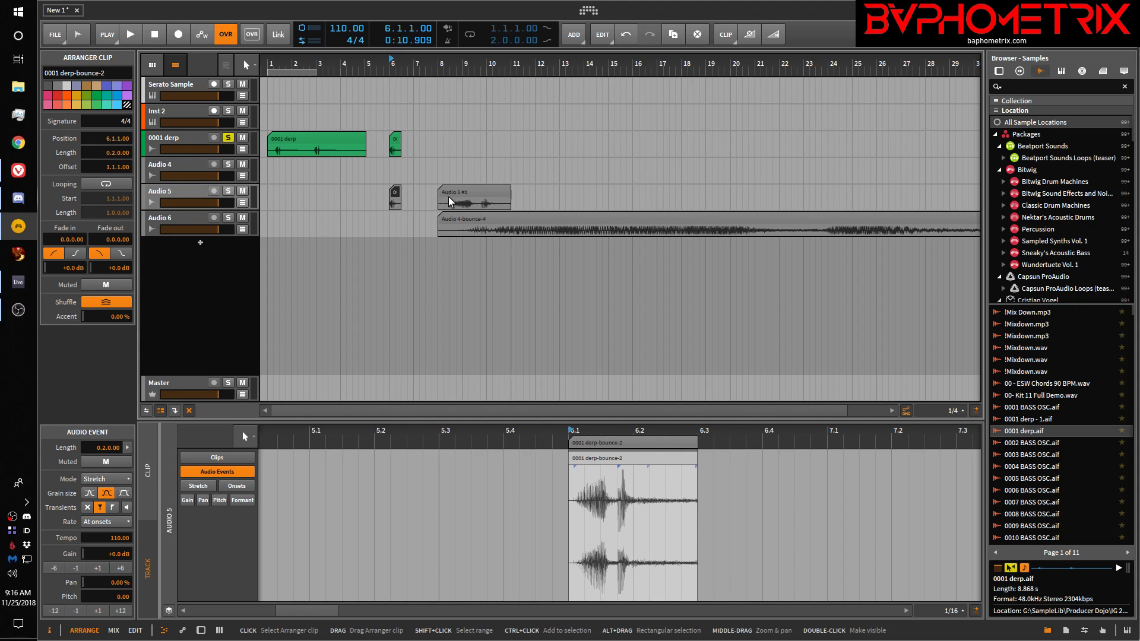
Open the bounced clip on the Audio 5 track in clip-level editing and examine its audio event properties
double_click(396, 192)
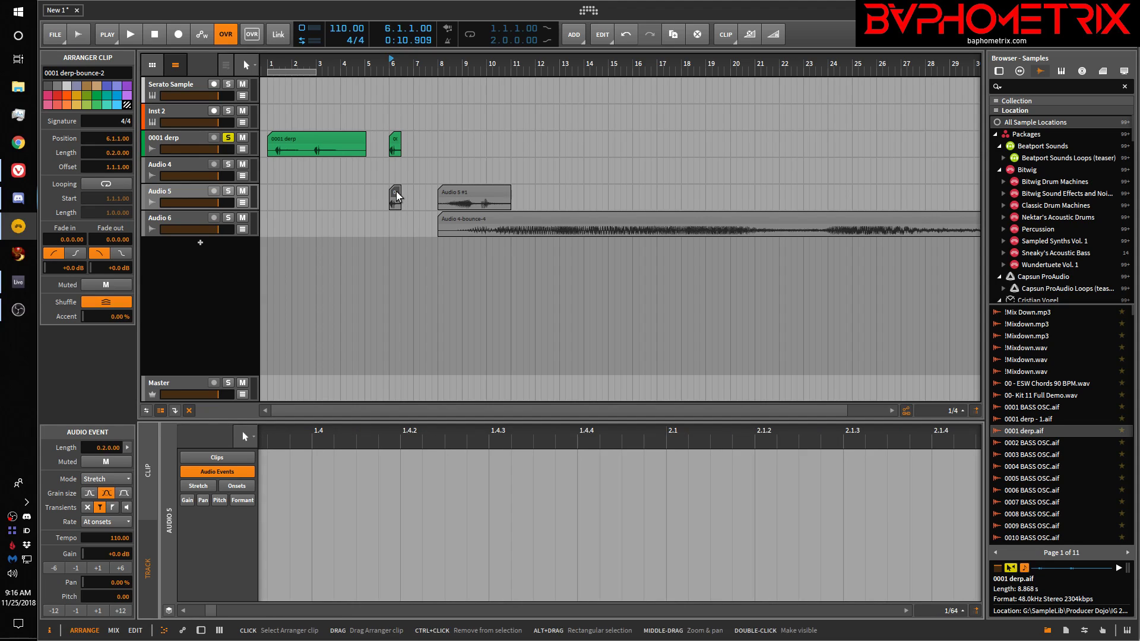
click(393, 194)
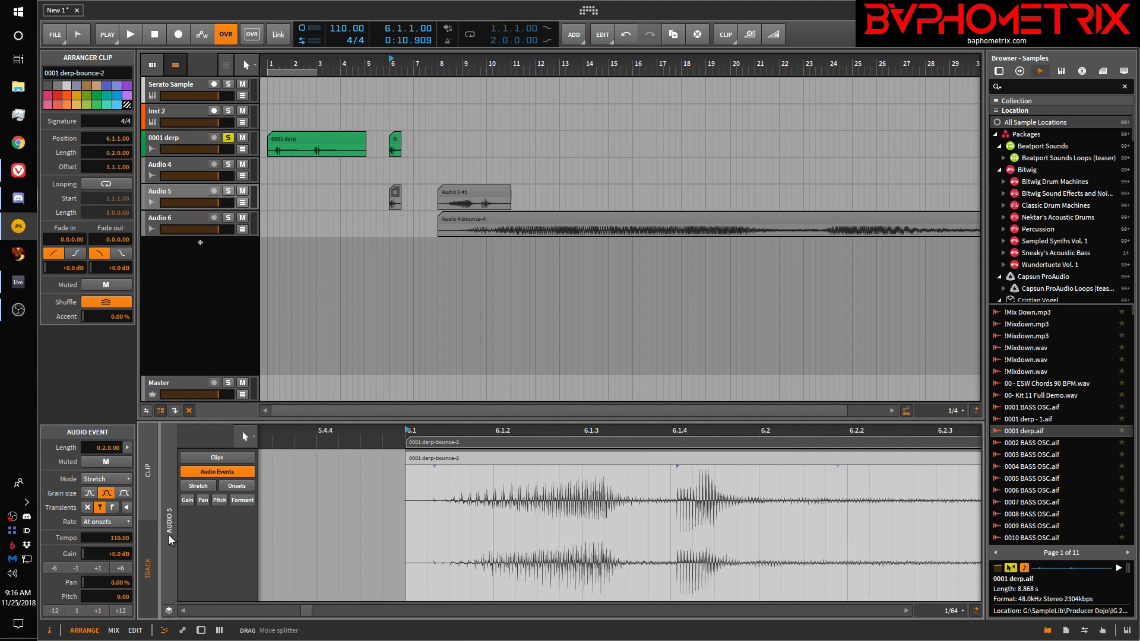
click(151, 489)
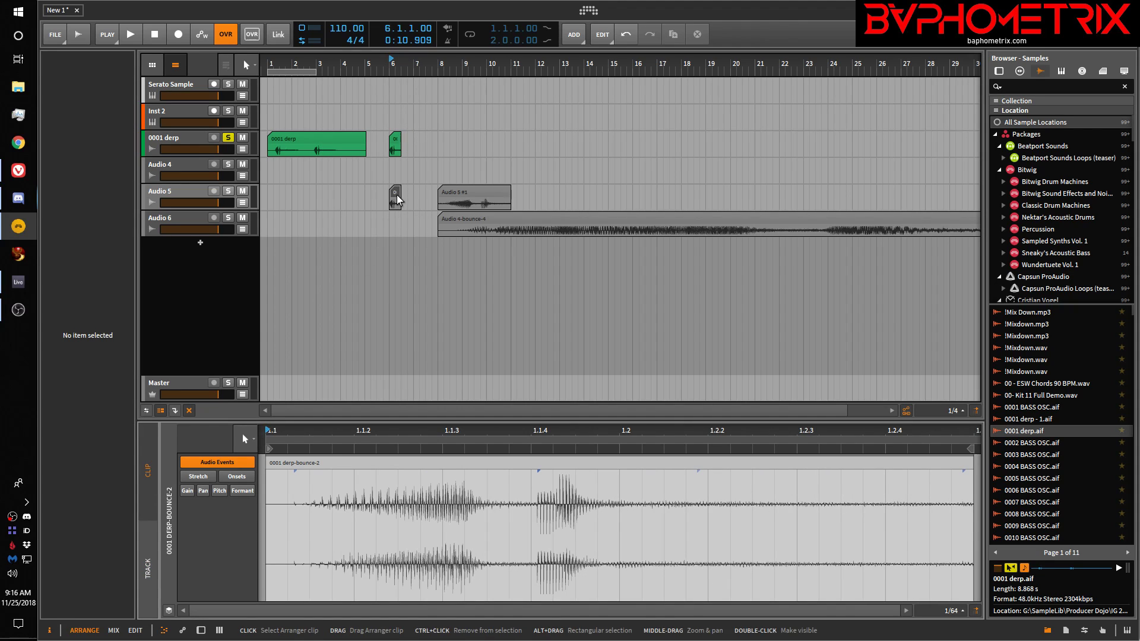
click(397, 195)
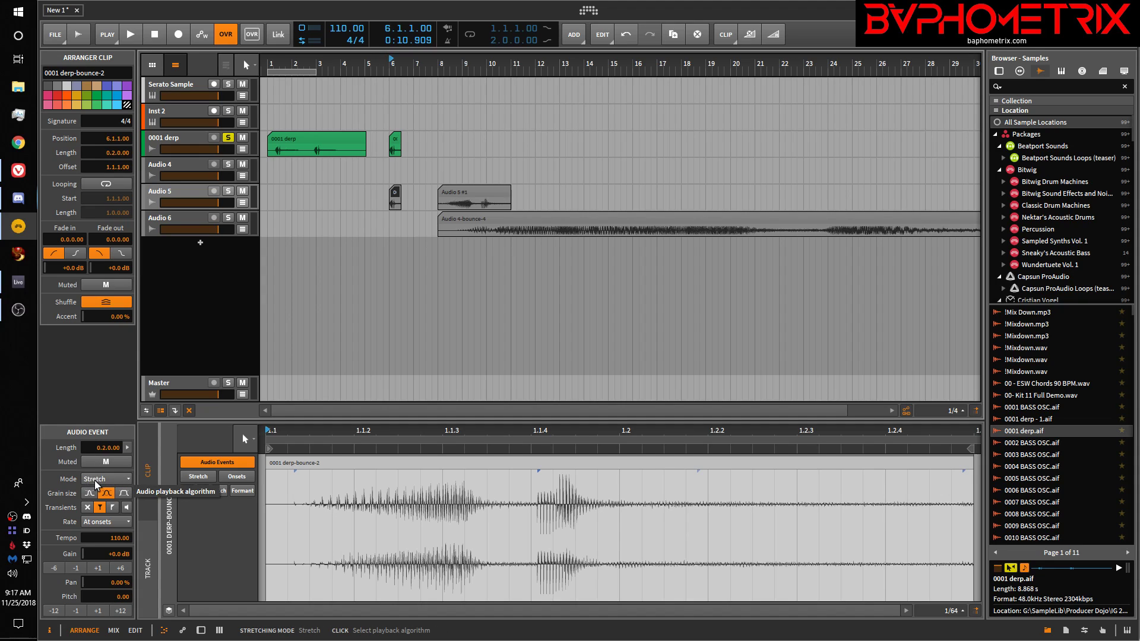
Open the Behavior settings to examine the default stretch modes, including the one for recording and bouncing
click(588, 10)
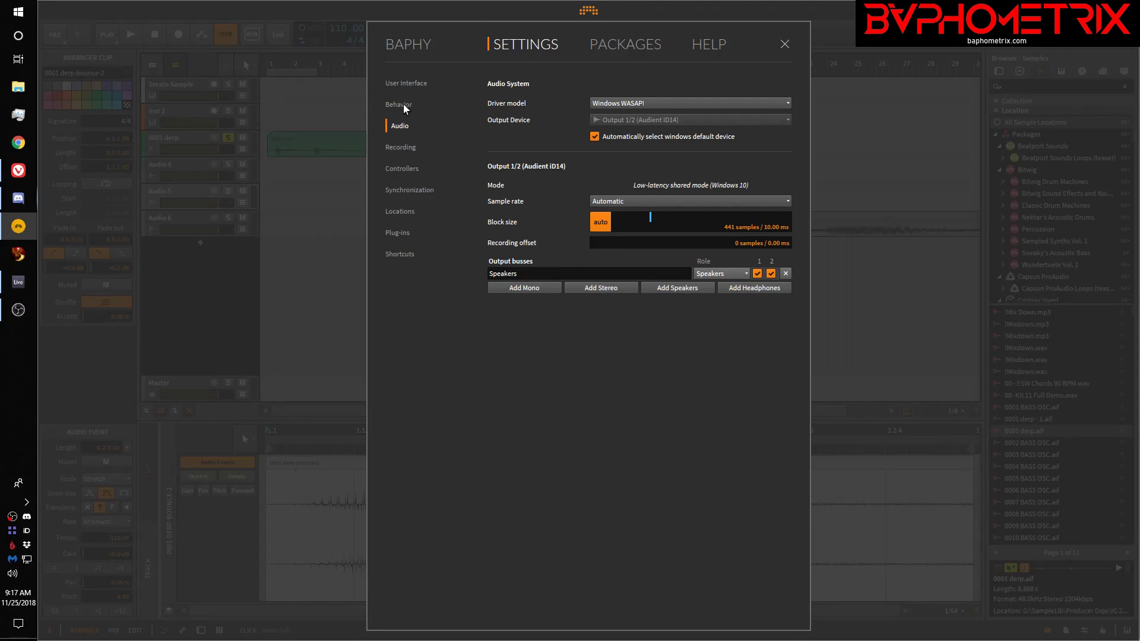
click(404, 104)
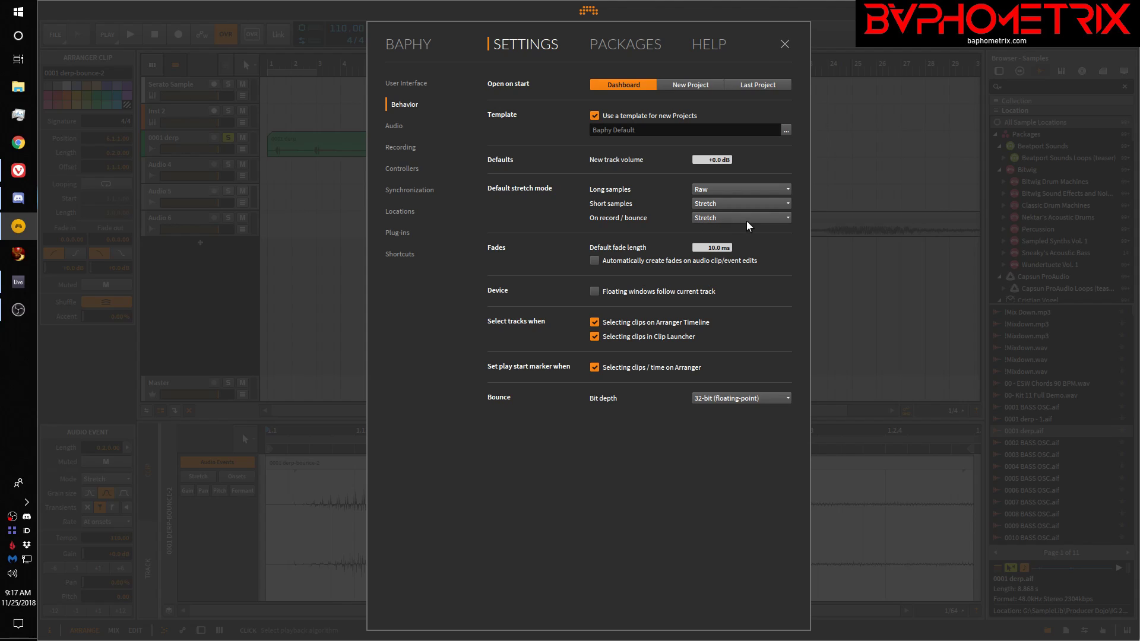
Review the available default stretch modes for recording/bouncing and for long samples, and close the settings with all modes as they are
click(790, 218)
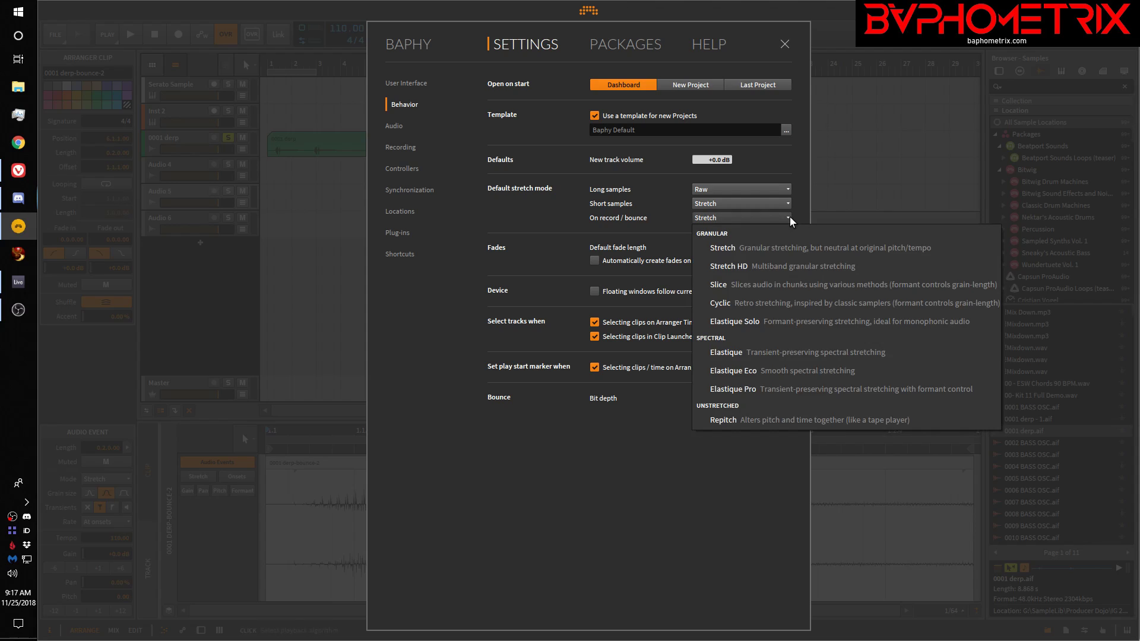
click(789, 216)
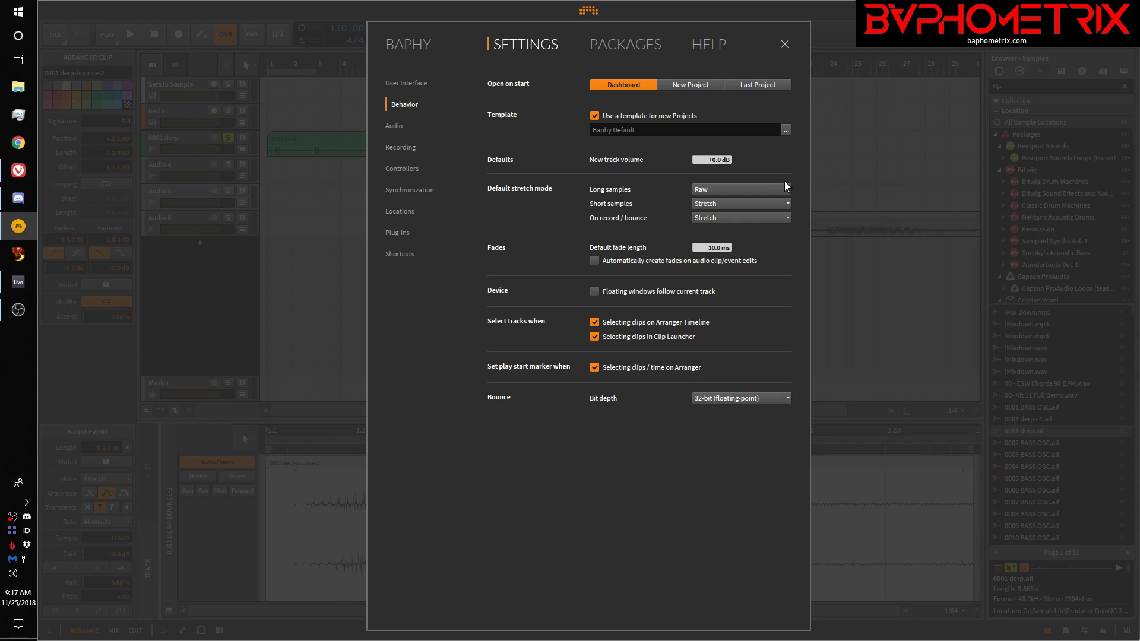
click(784, 189)
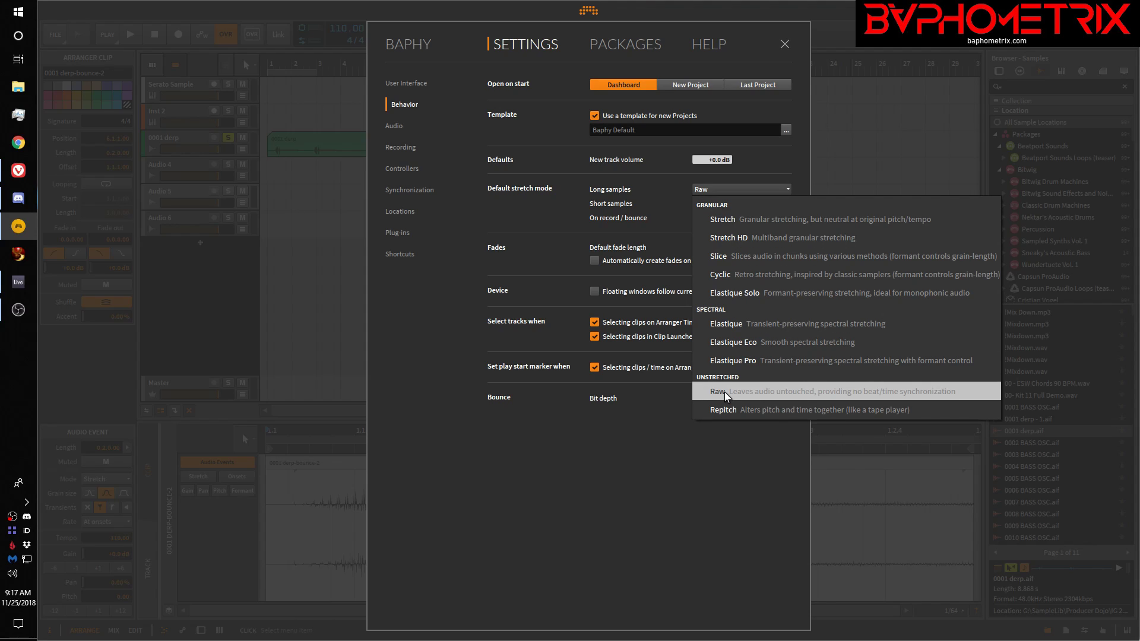
click(498, 212)
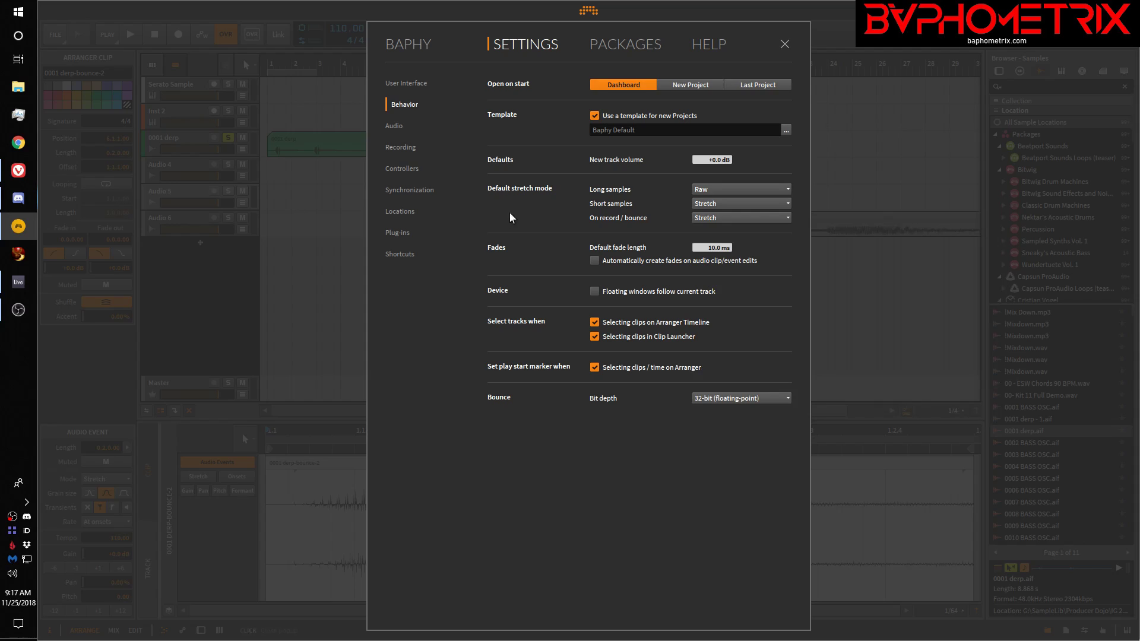
click(788, 218)
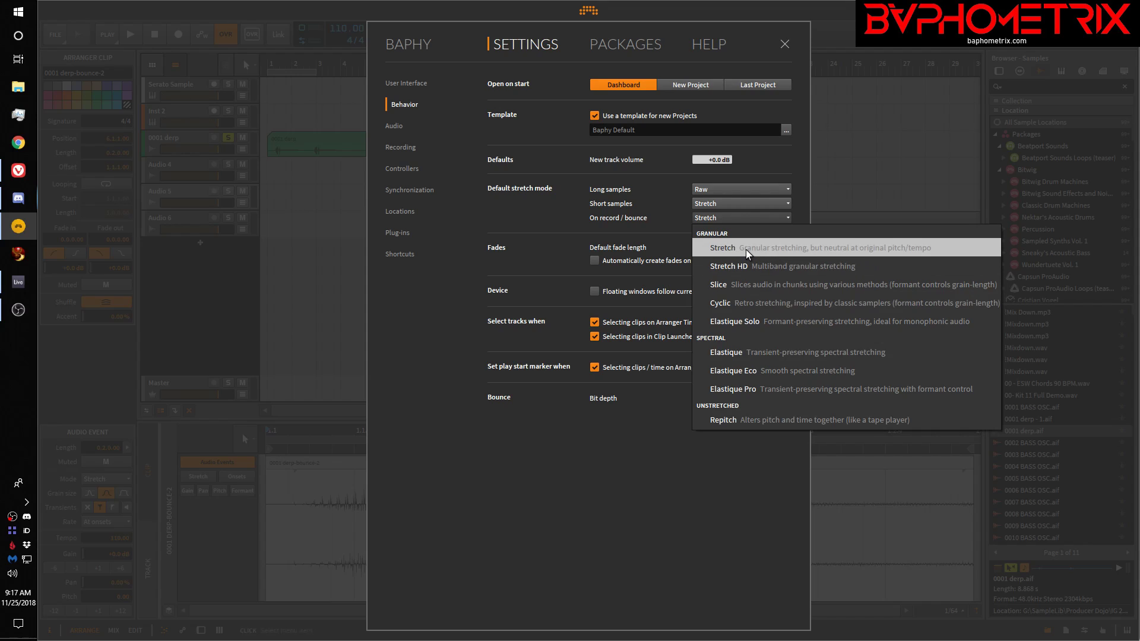
click(568, 220)
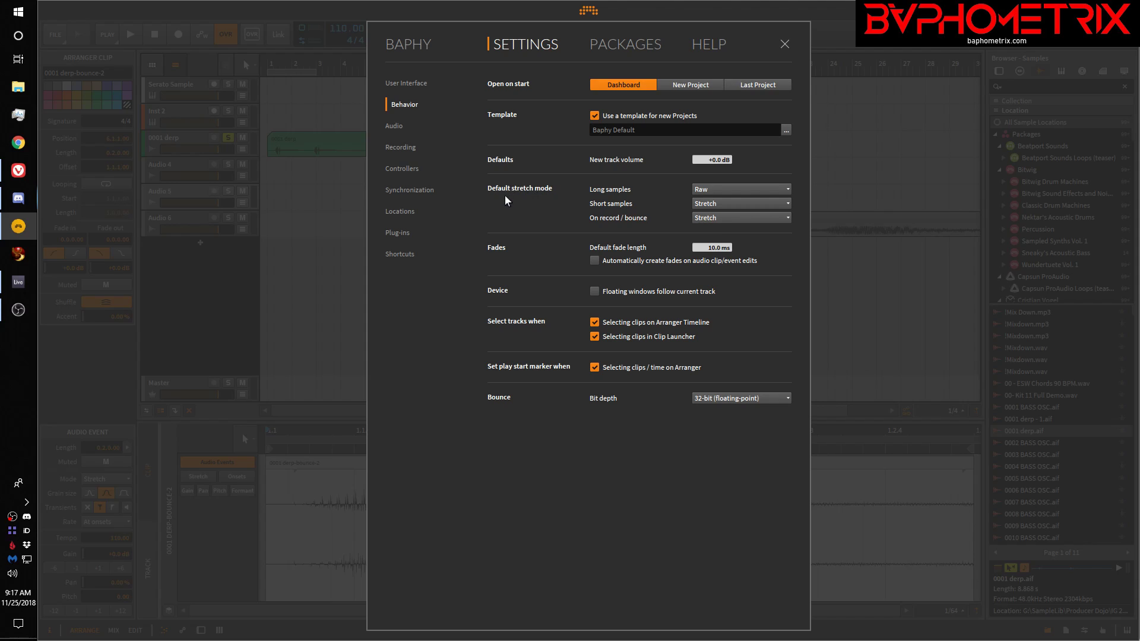
click(590, 11)
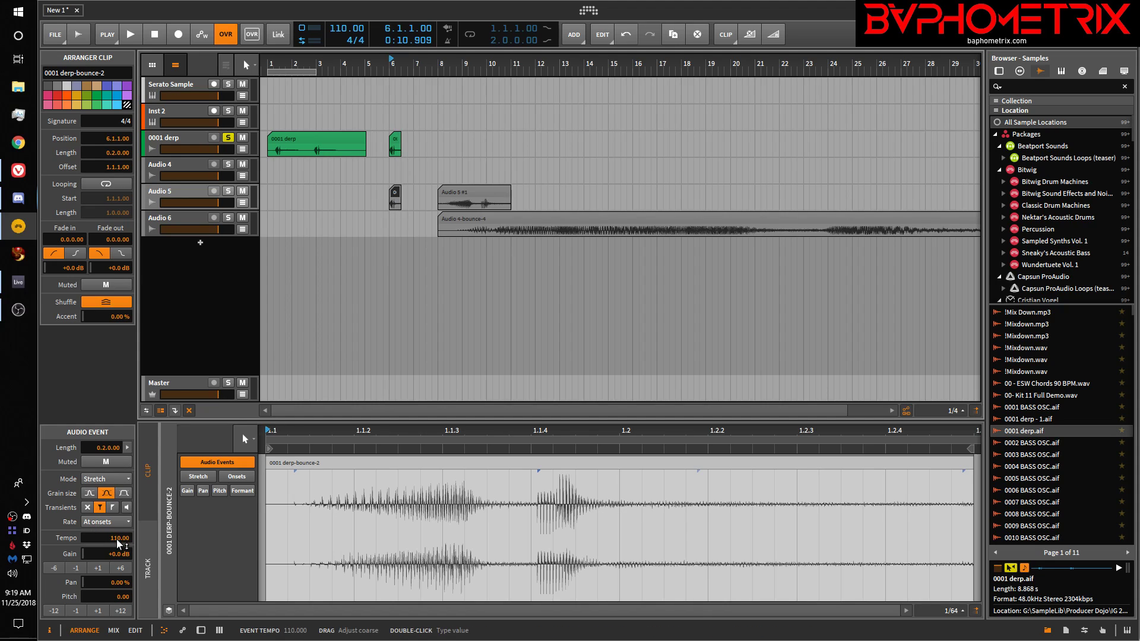
Set the bounced clip at bar 6 on the Audio 5 track to Cyclic stretch mode with an event tempo of 999.00
click(459, 191)
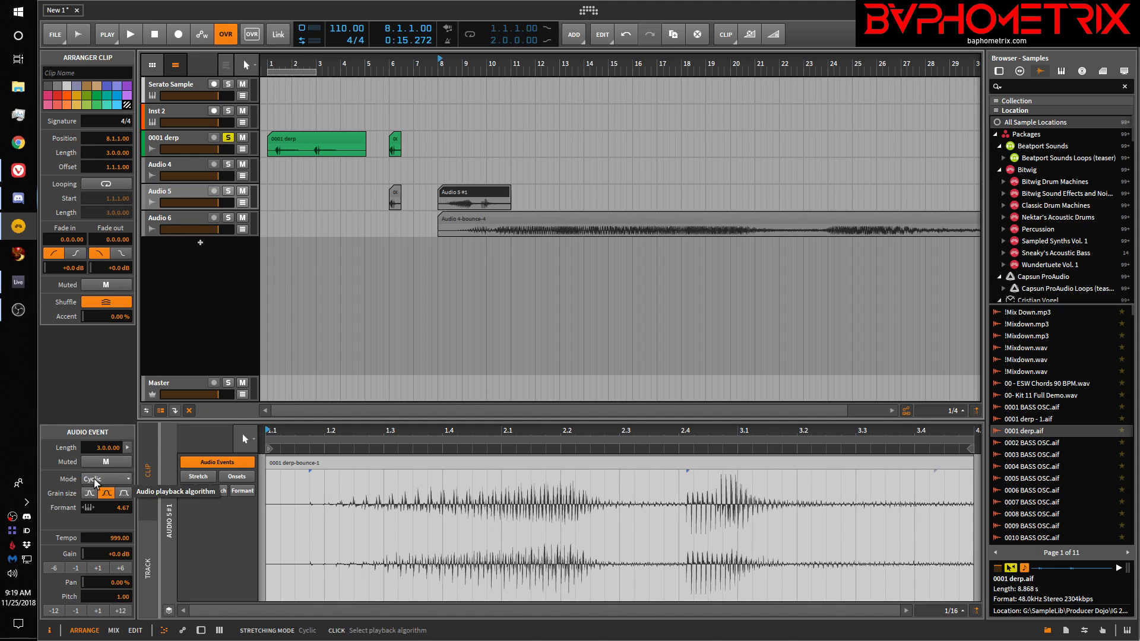
click(396, 194)
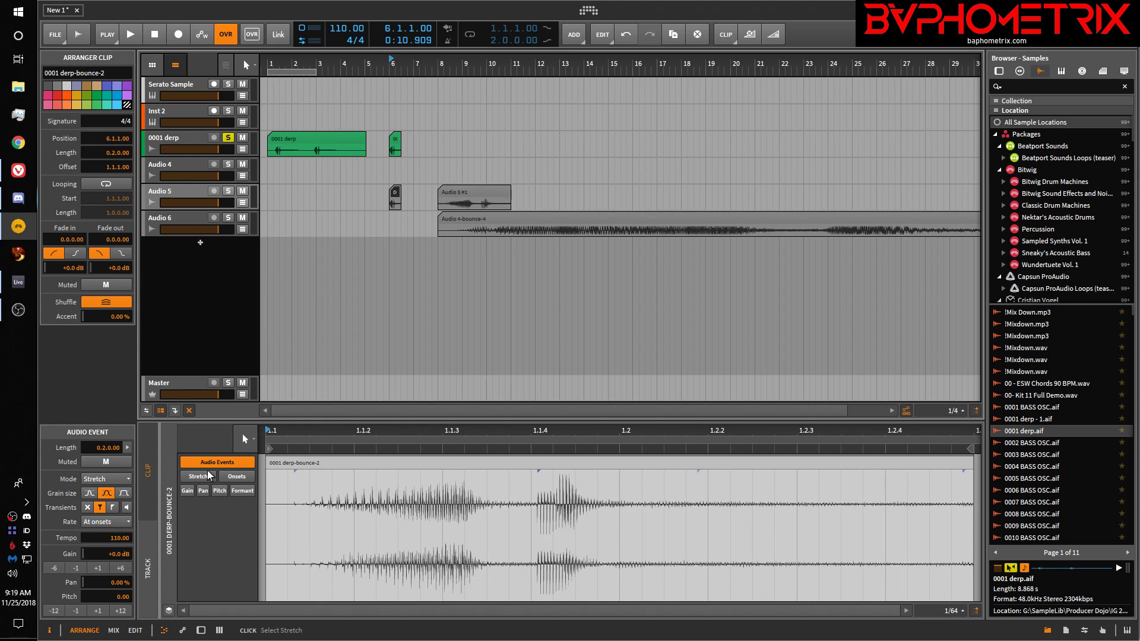
click(123, 479)
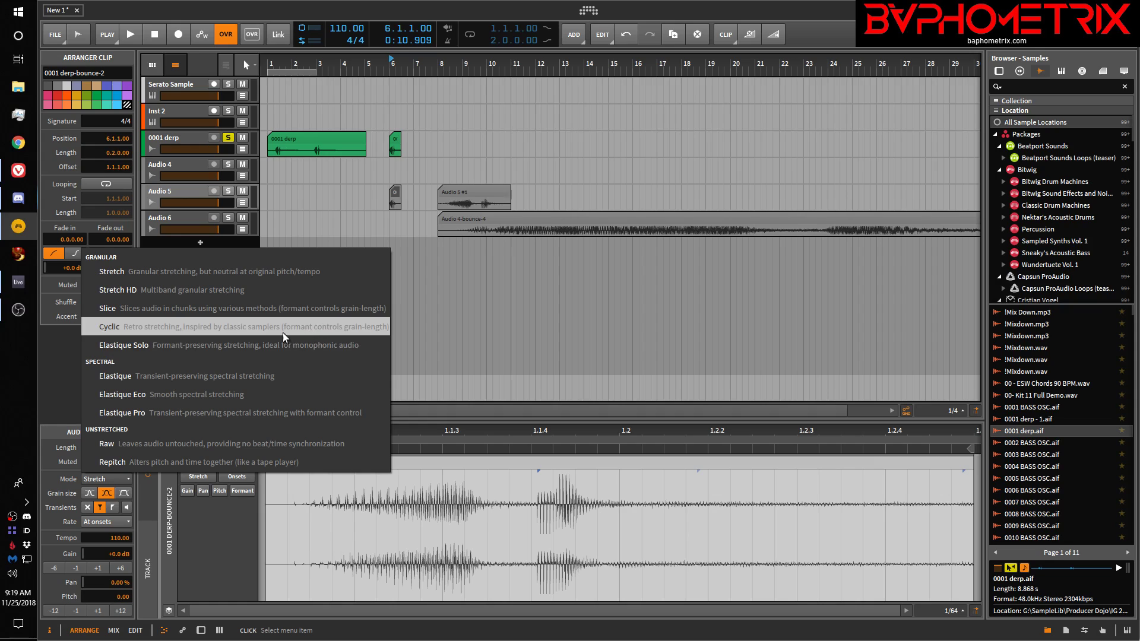
click(113, 327)
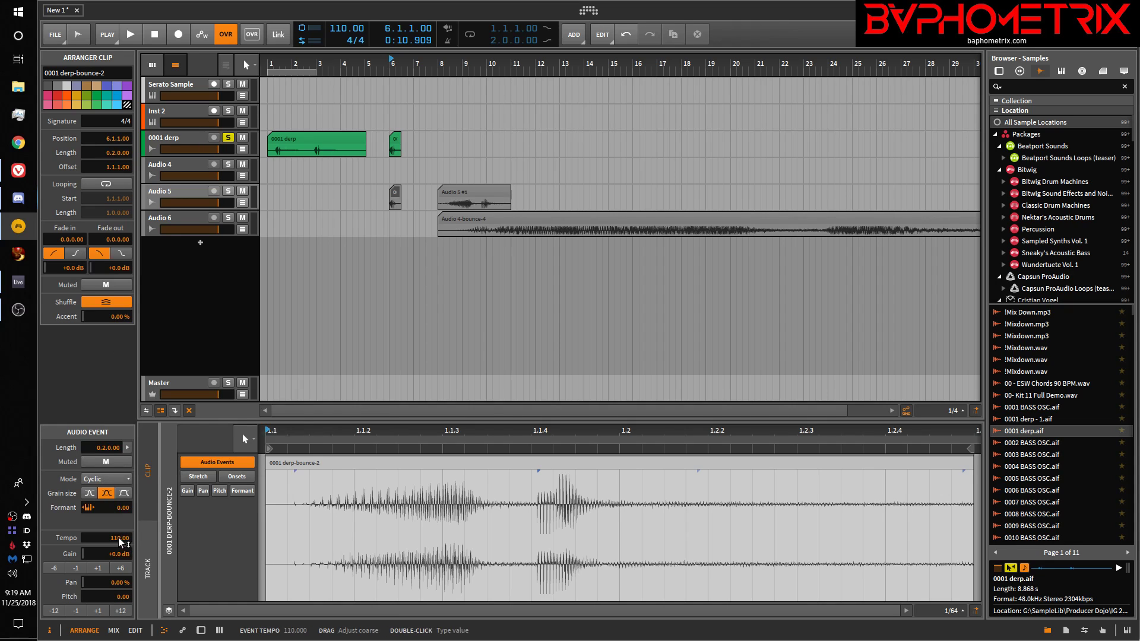
drag(121, 542, 120, 333)
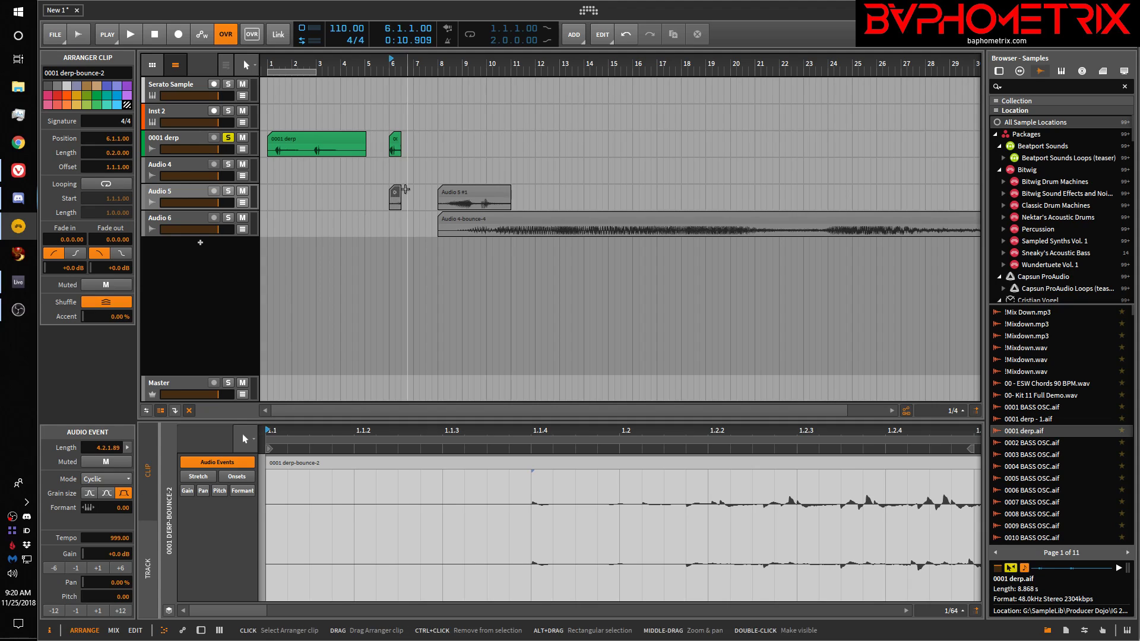
Extend the bounced clip at bar 6 to a length of 1.3.0.00, and delete it from the Audio 5 track
drag(399, 193, 431, 193)
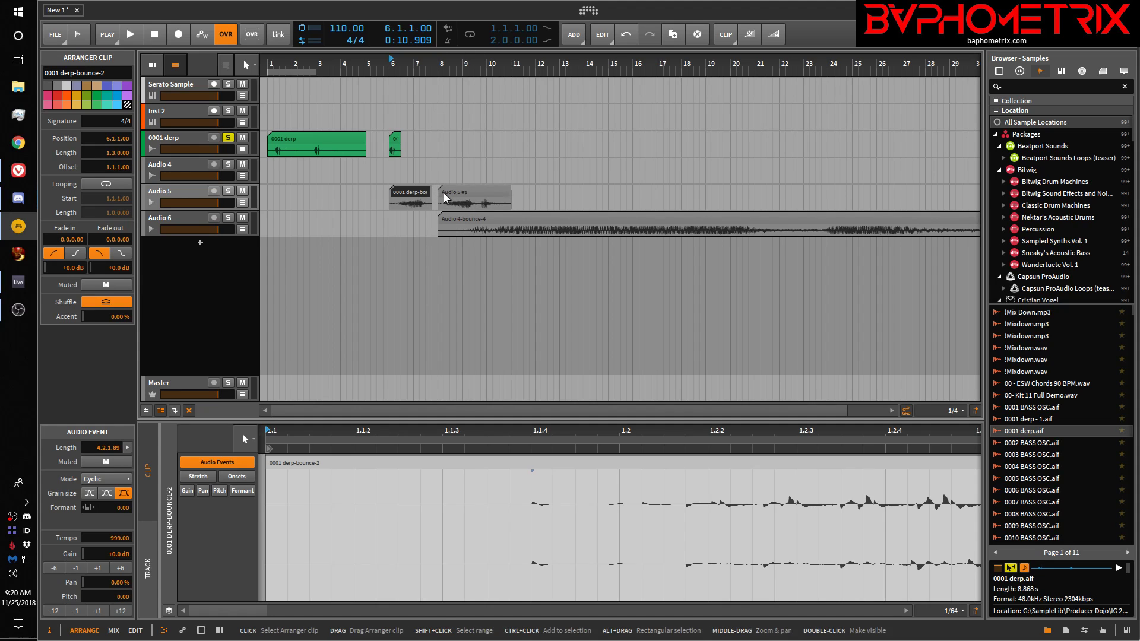
key(Delete)
Solo the Audio 5 track and turn off its BX_SUBSYNTH and DUMPSTER FIRE devices
click(462, 194)
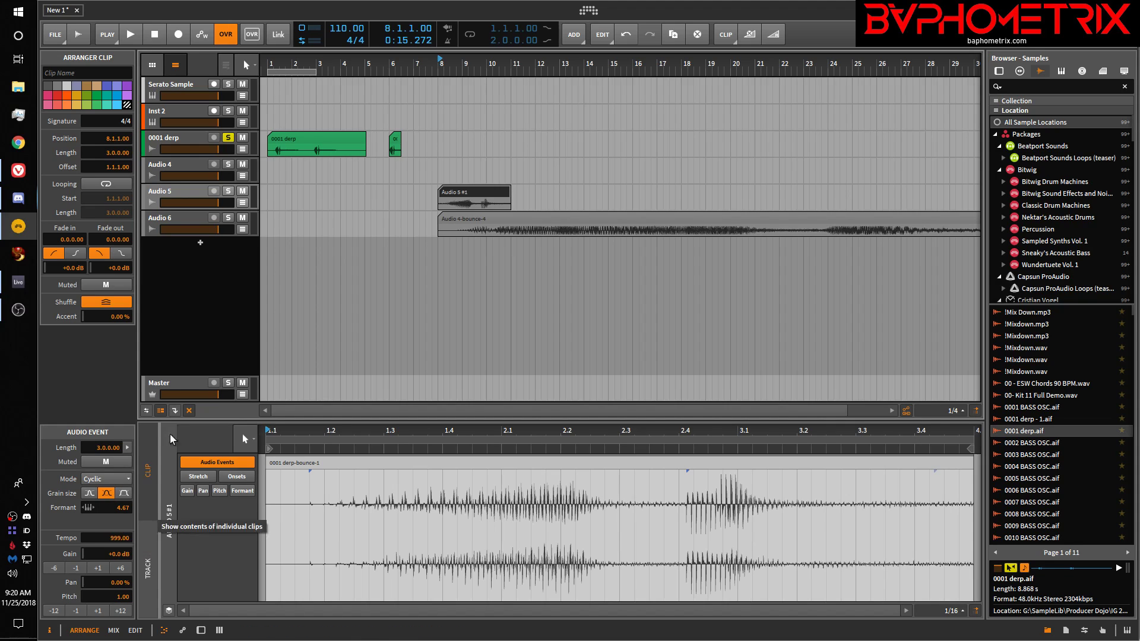
click(229, 190)
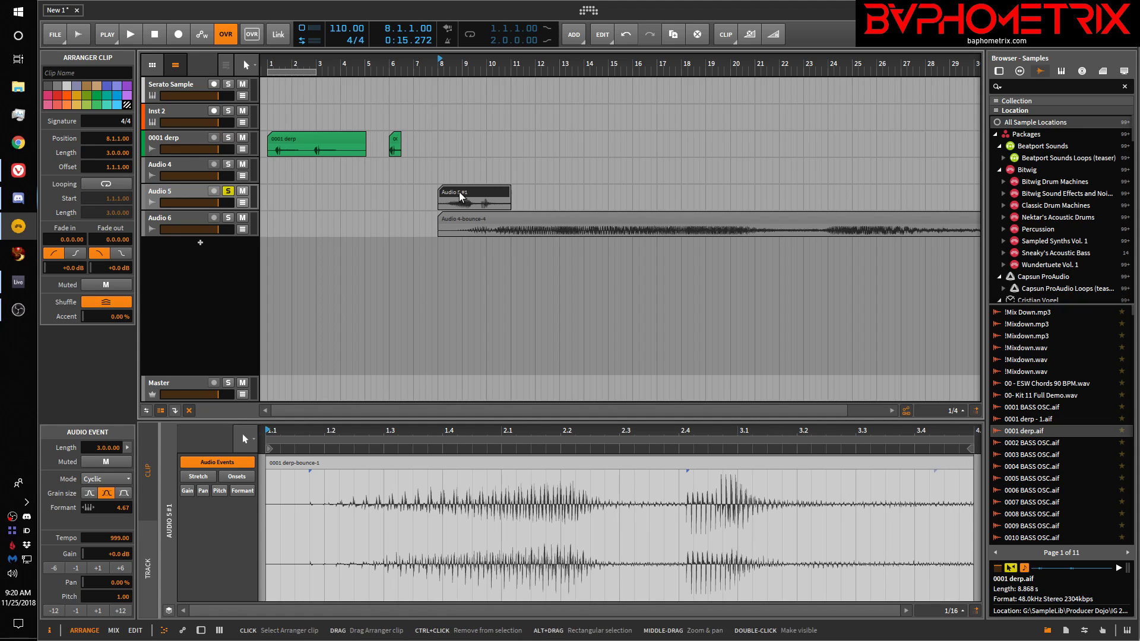
key(d)
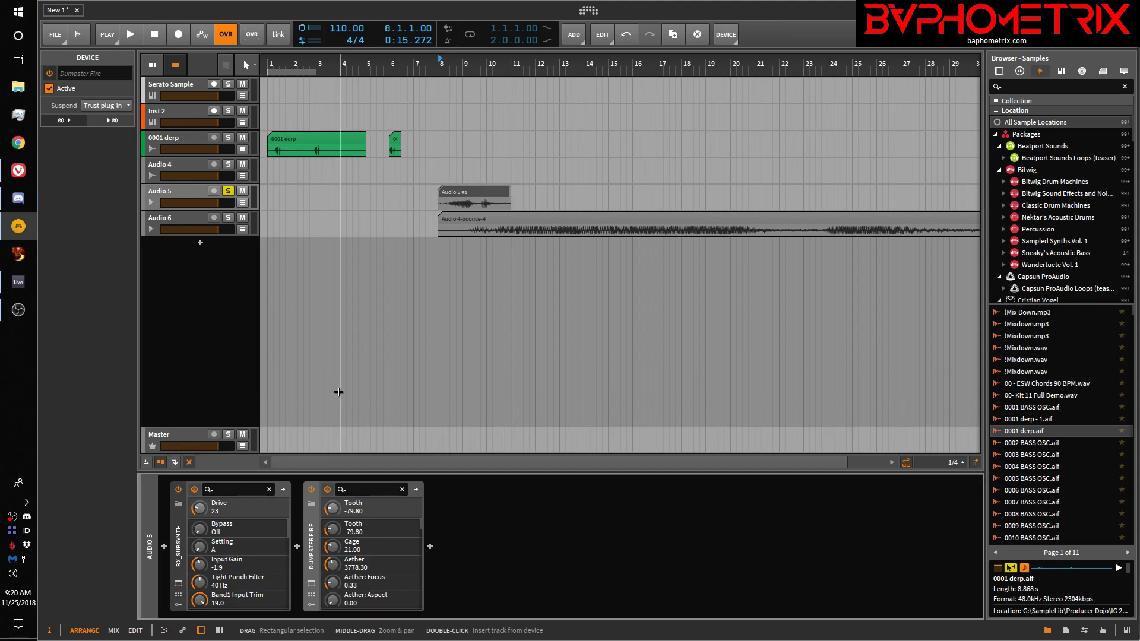
click(178, 490)
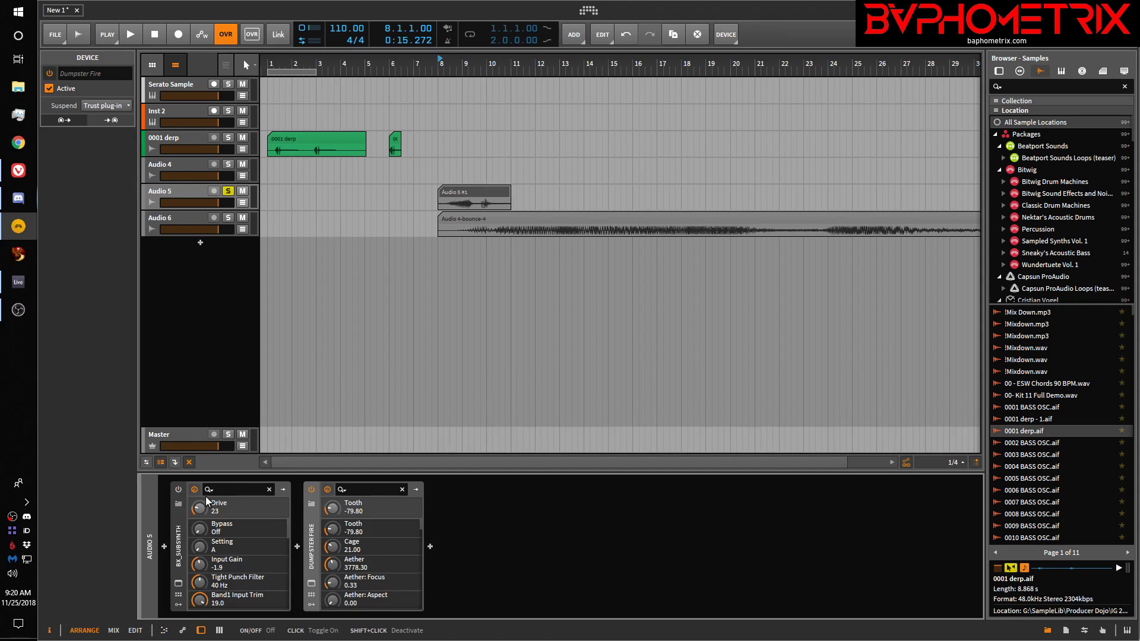
click(312, 489)
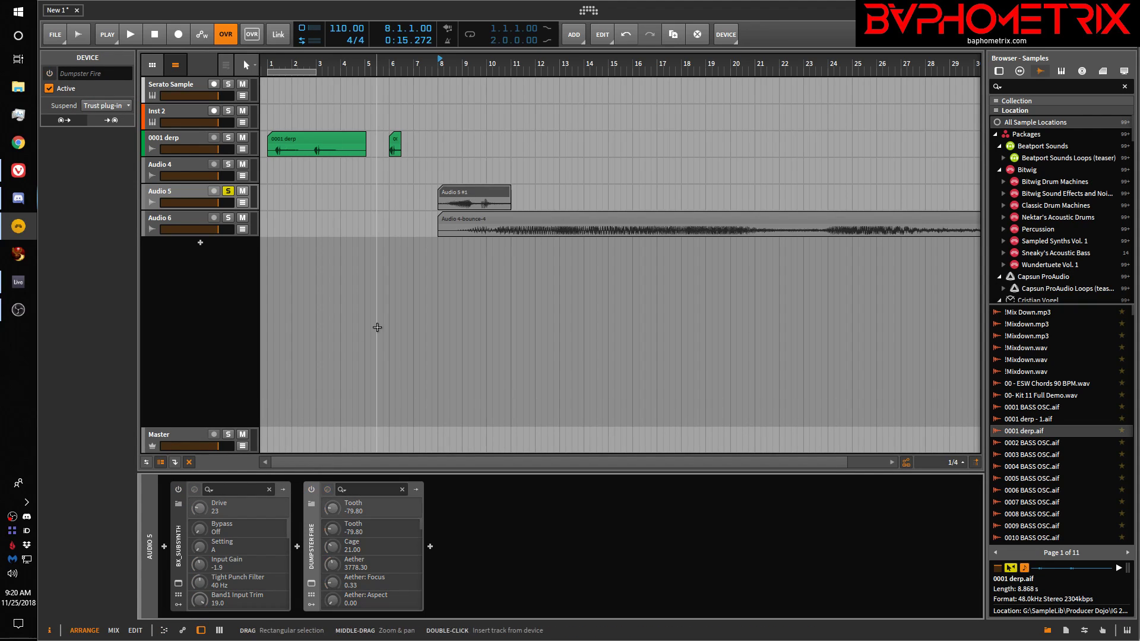
Solo the 0001 derp track and play its short clip at bar 6
click(393, 138)
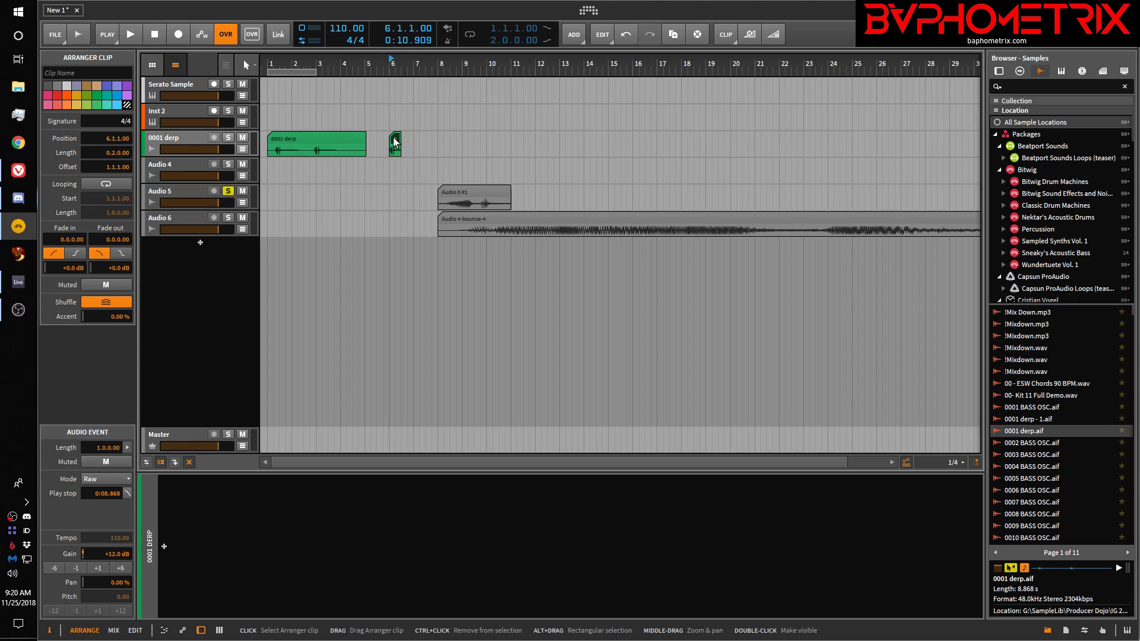
click(228, 137)
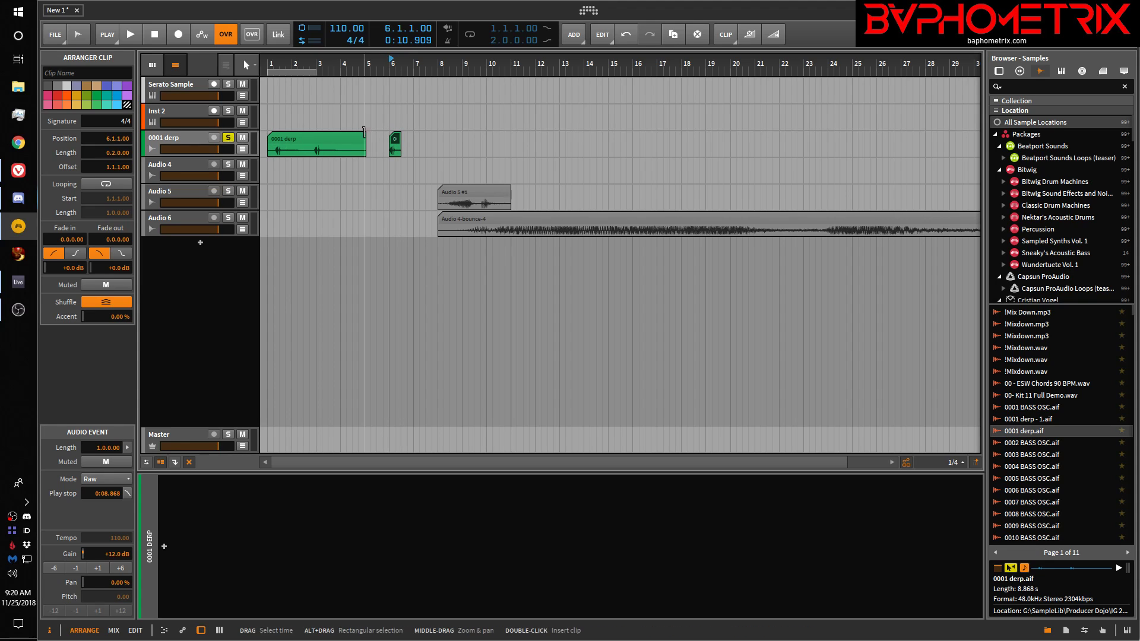
key(space)
key(space)
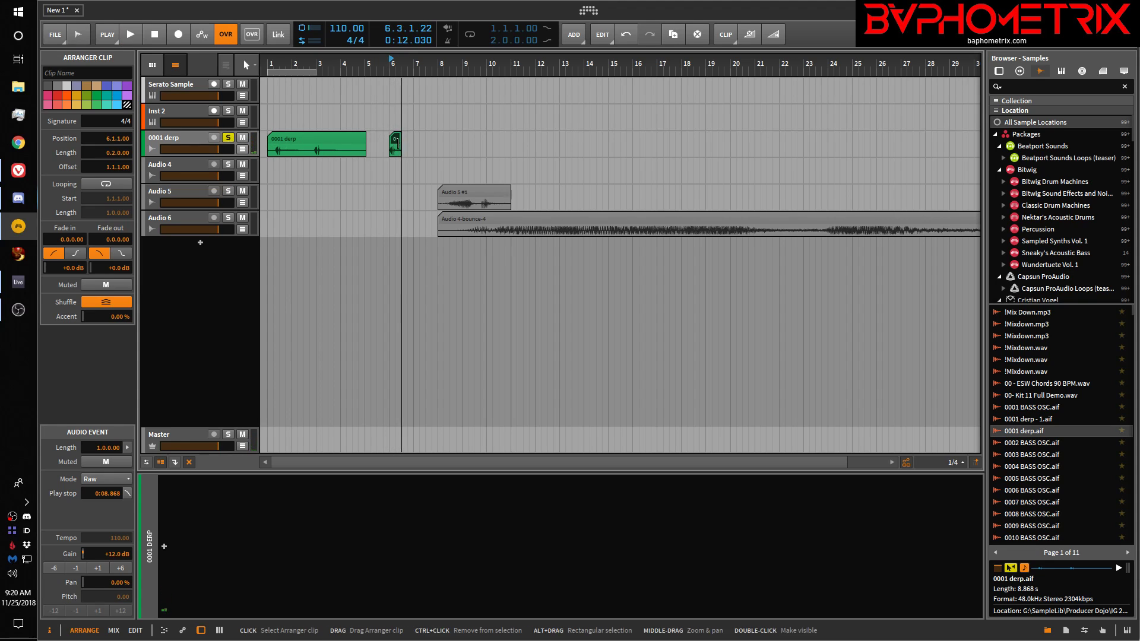
Solo the Audio 5 track and play the Audio 5 #1 clip from bar 8
click(229, 191)
click(471, 190)
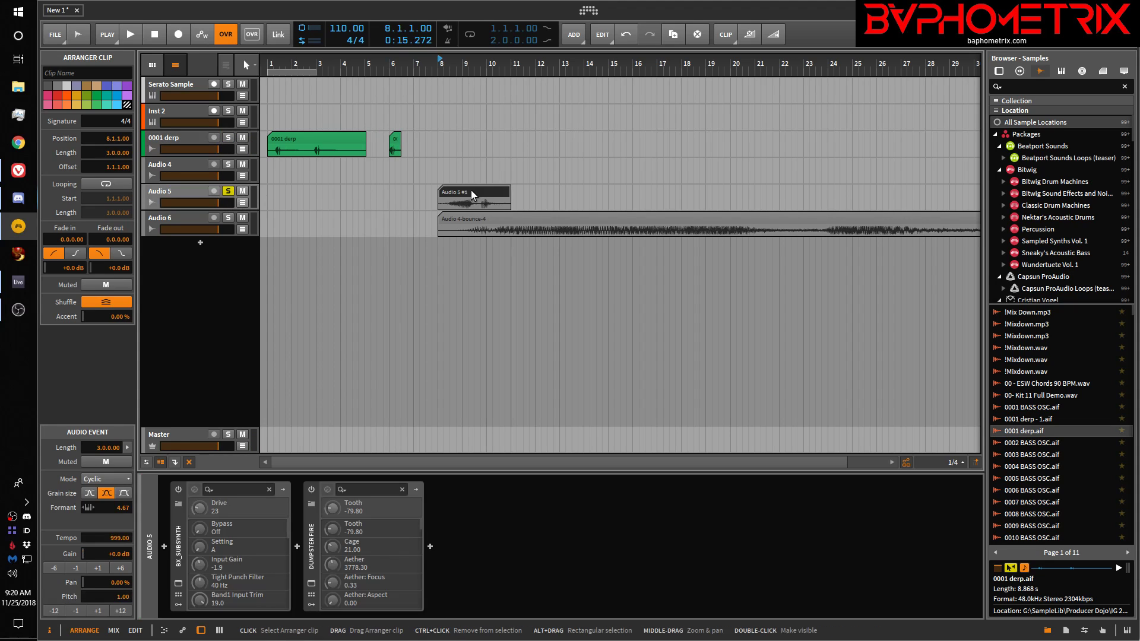
key(space)
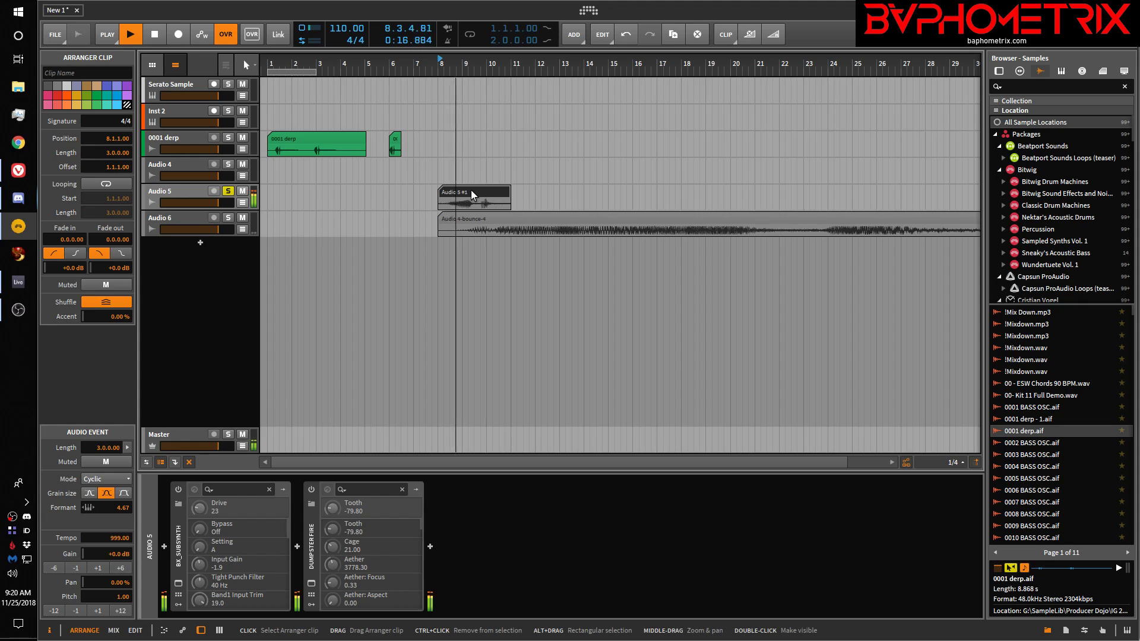
key(space)
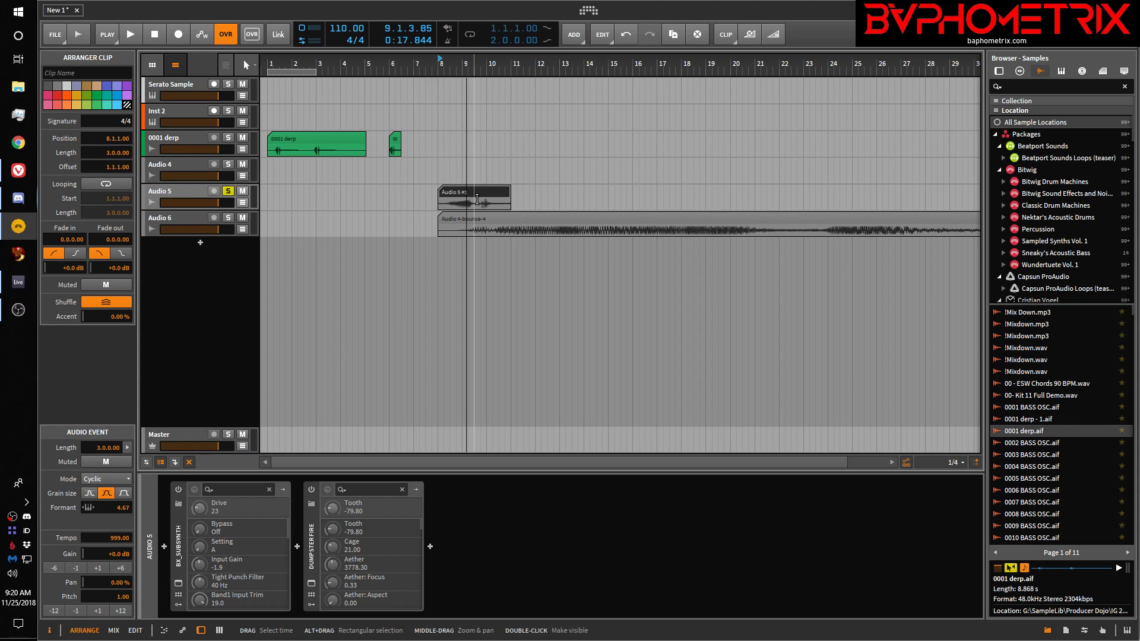
Open the Audio 5 #1 clip in the detail editor and examine its pitch and formant curves
double_click(451, 190)
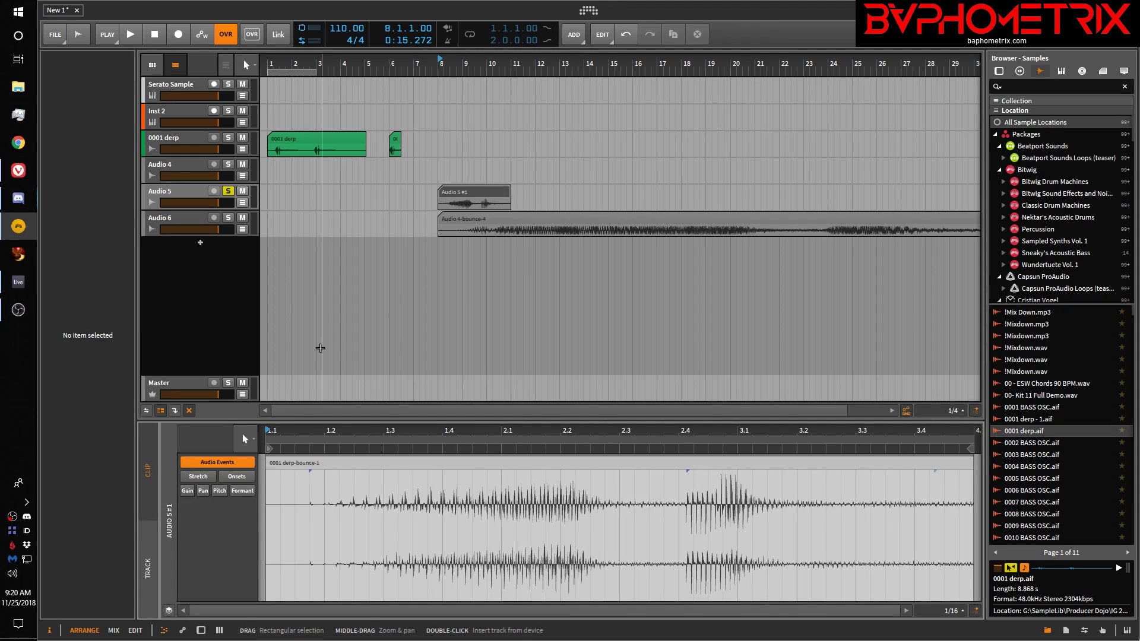
click(223, 494)
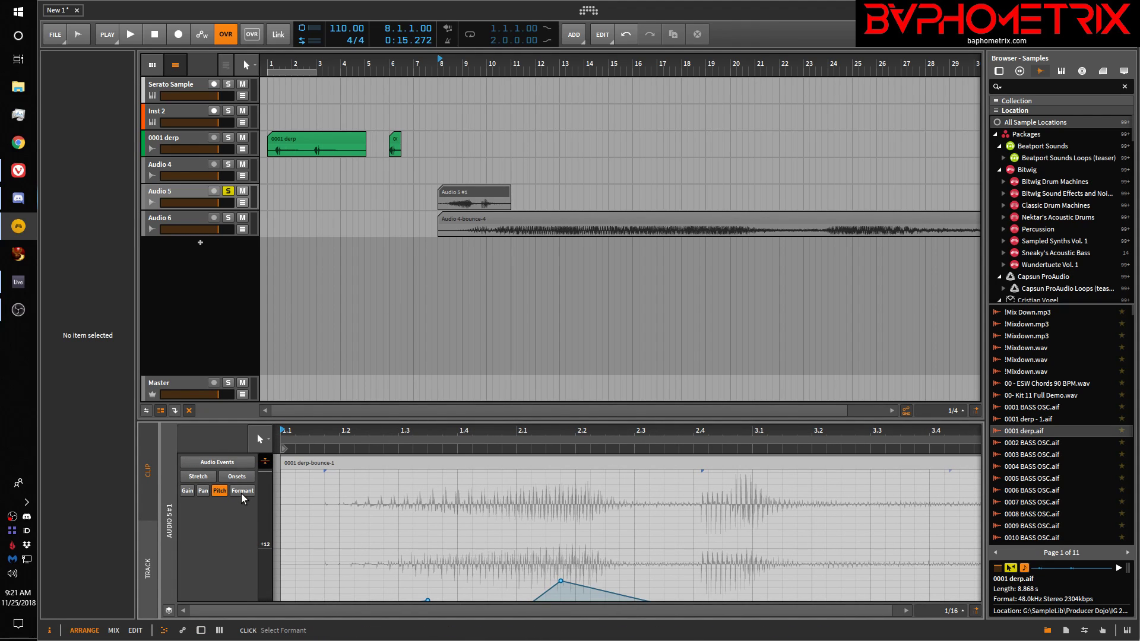
click(243, 494)
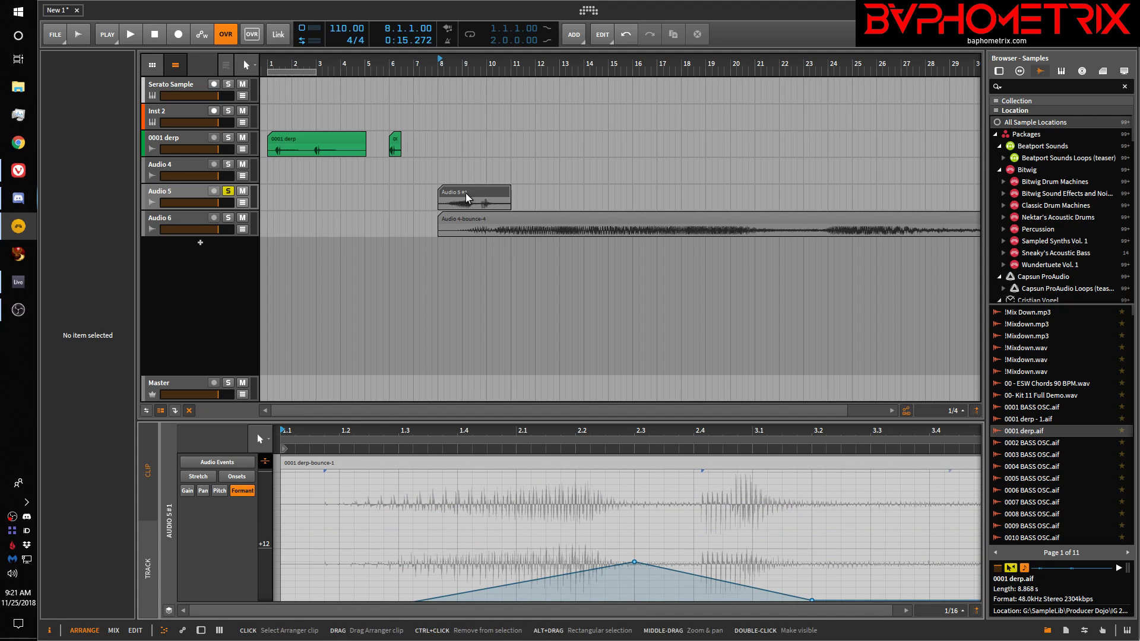
drag(354, 420, 354, 270)
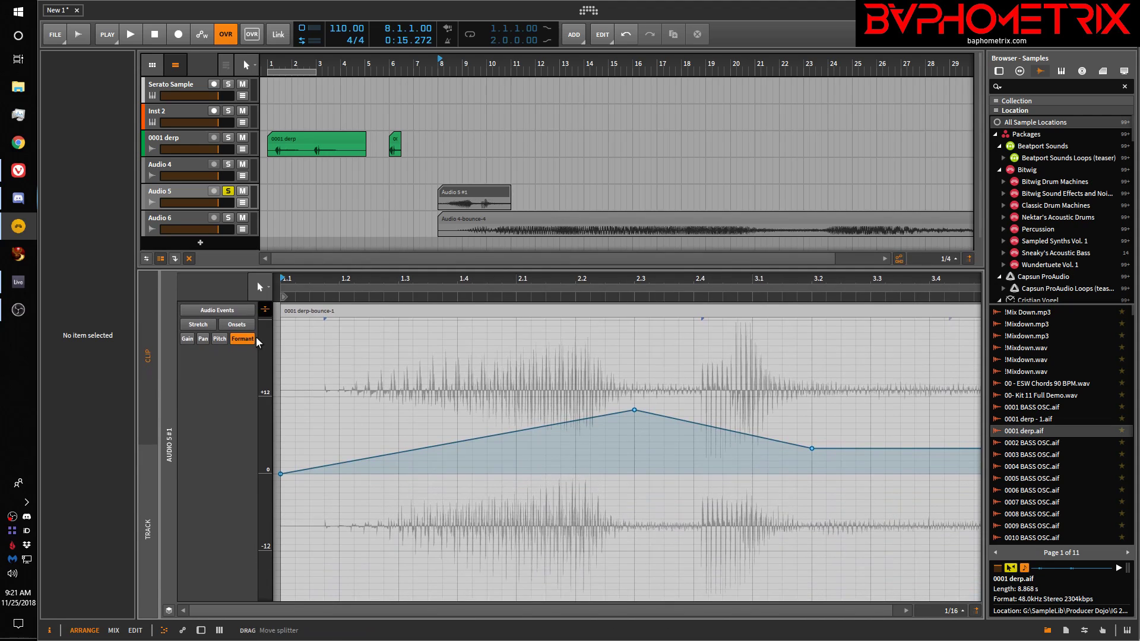
click(219, 338)
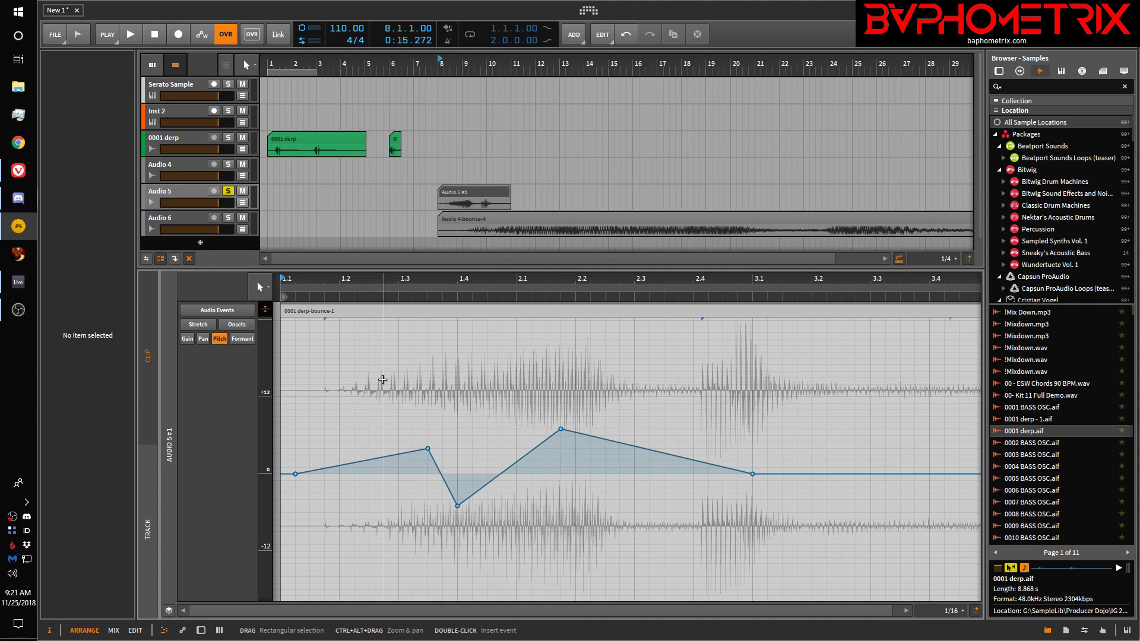
click(243, 339)
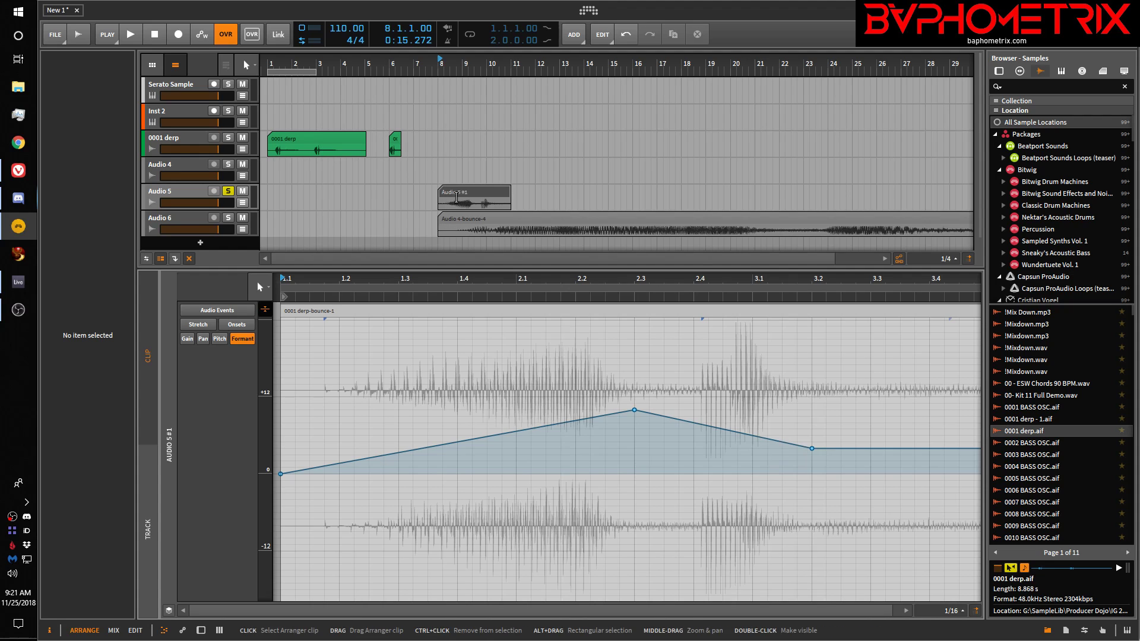
drag(428, 269, 406, 457)
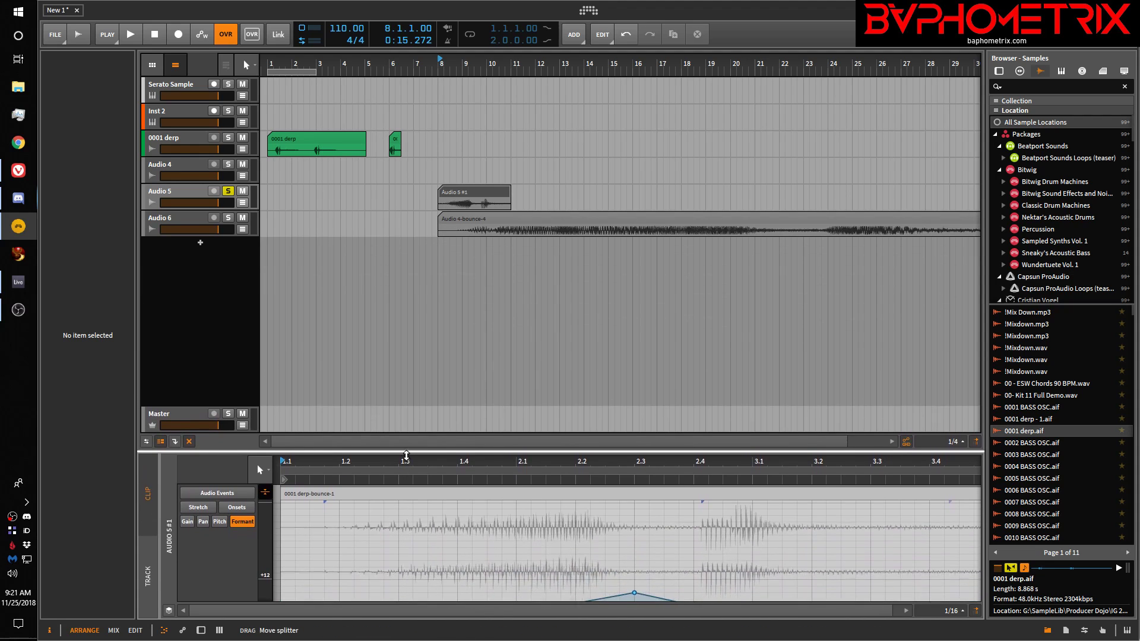
Solo and play the short 0001 derp clip at bar 6, followed by the Audio 5 #1 clip, to compare their sound
click(461, 194)
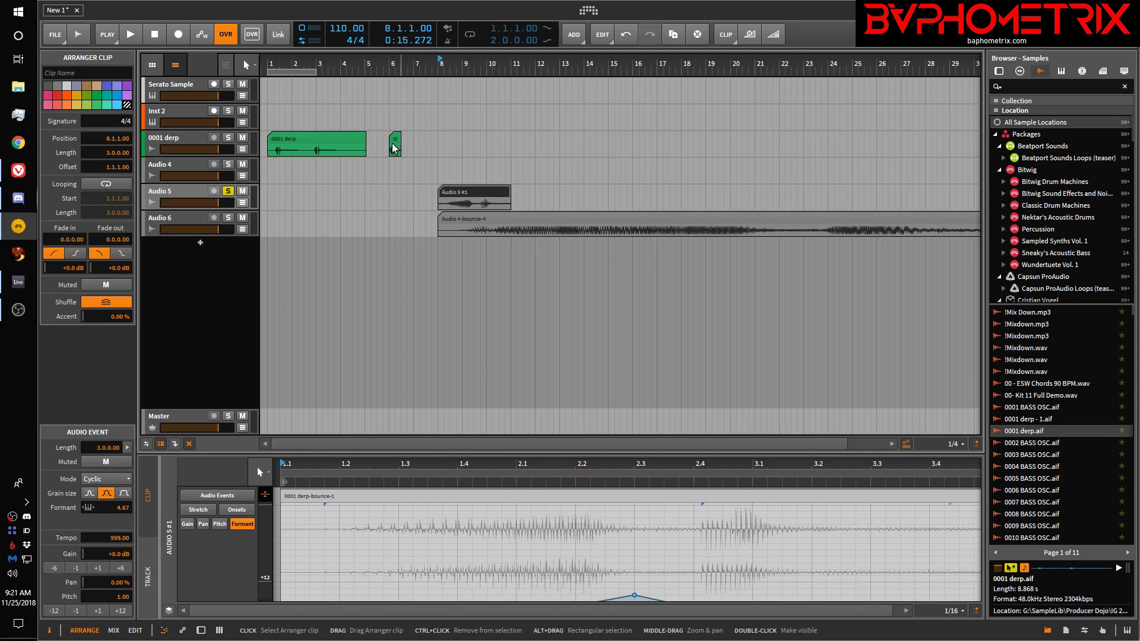
click(395, 140)
click(229, 139)
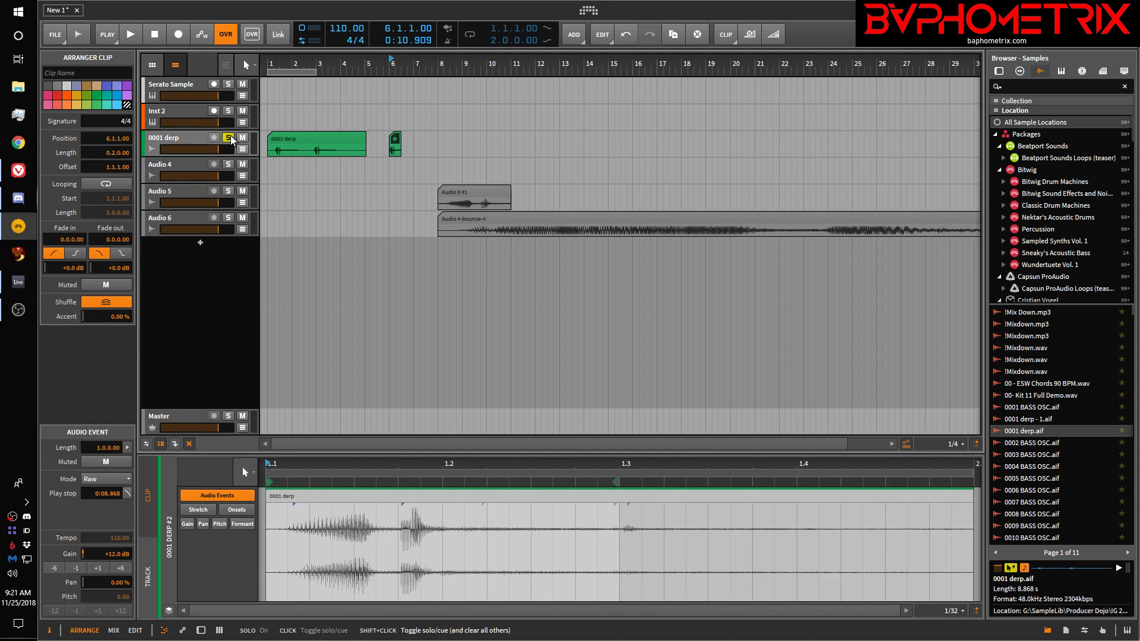
key(space)
key(space)
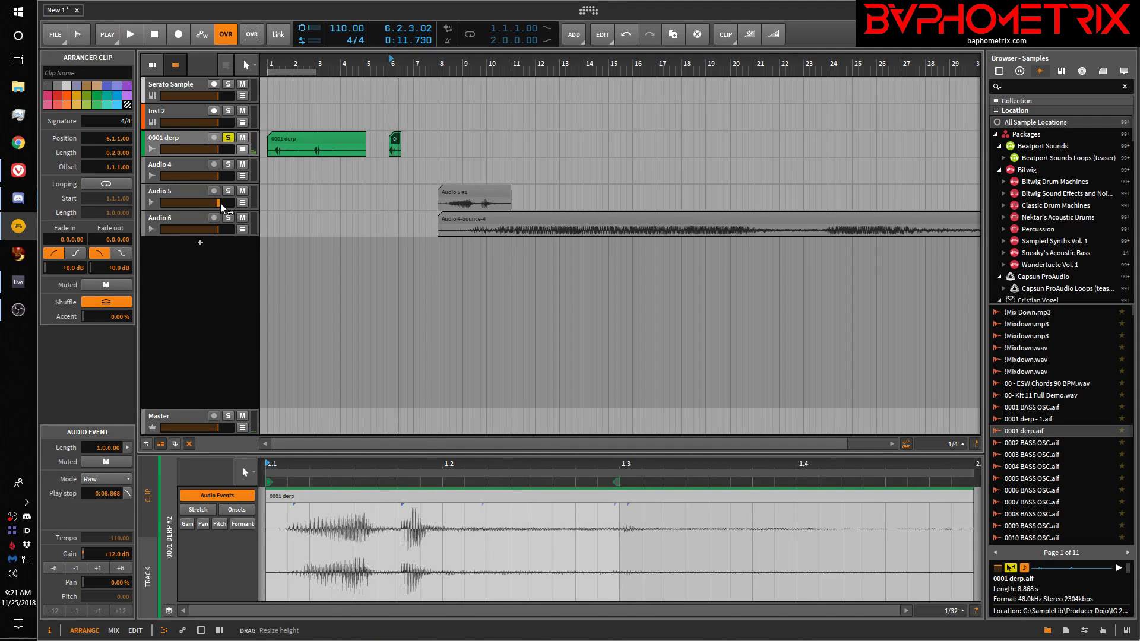
click(228, 190)
click(459, 198)
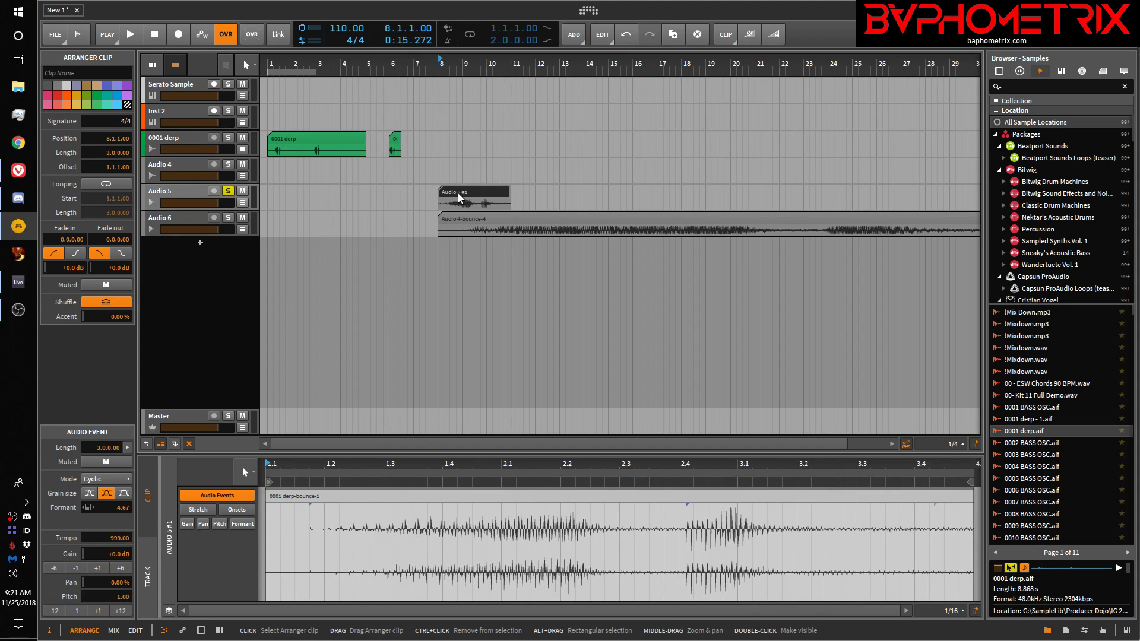
key(space)
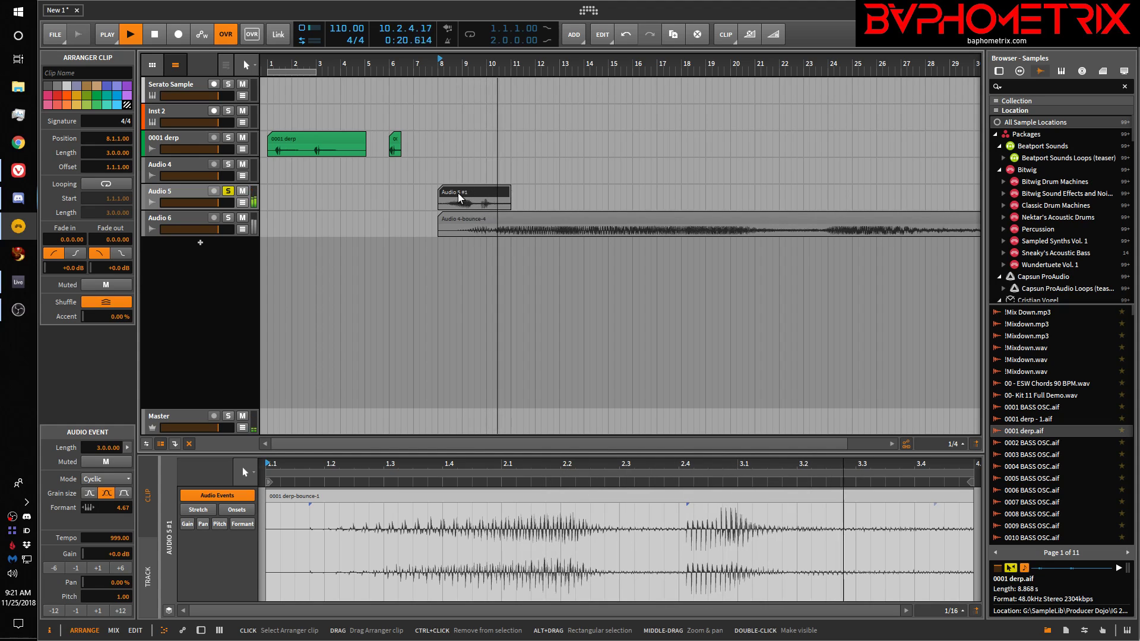
key(space)
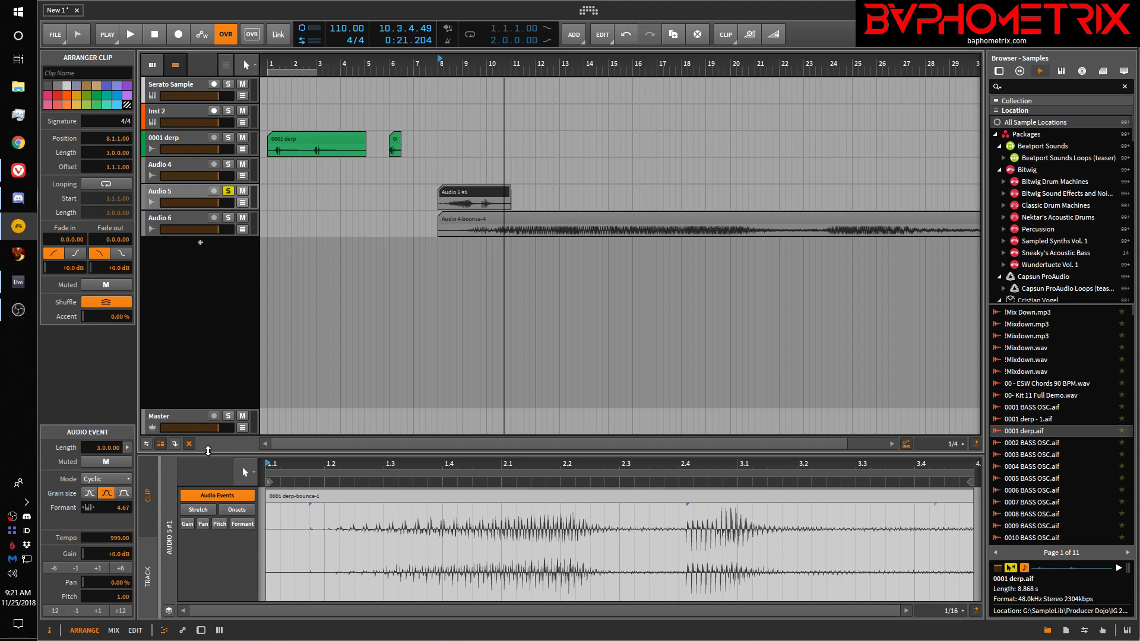
Show the Master track's devices, open IQ-Analyser from the Metering Rack and clear its display
click(196, 417)
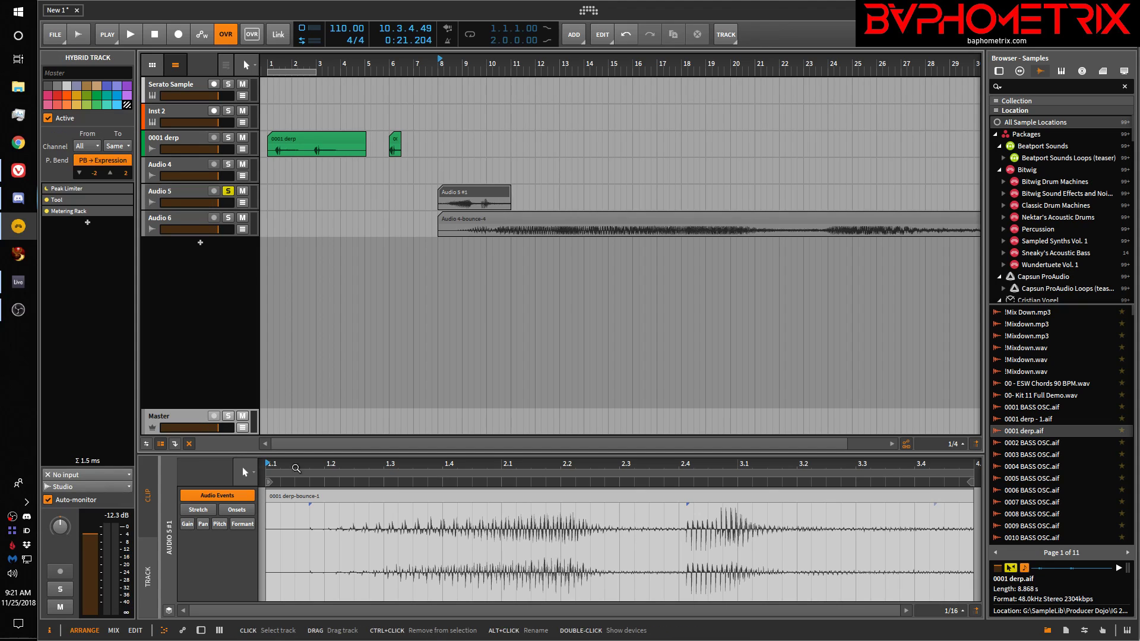
double_click(190, 415)
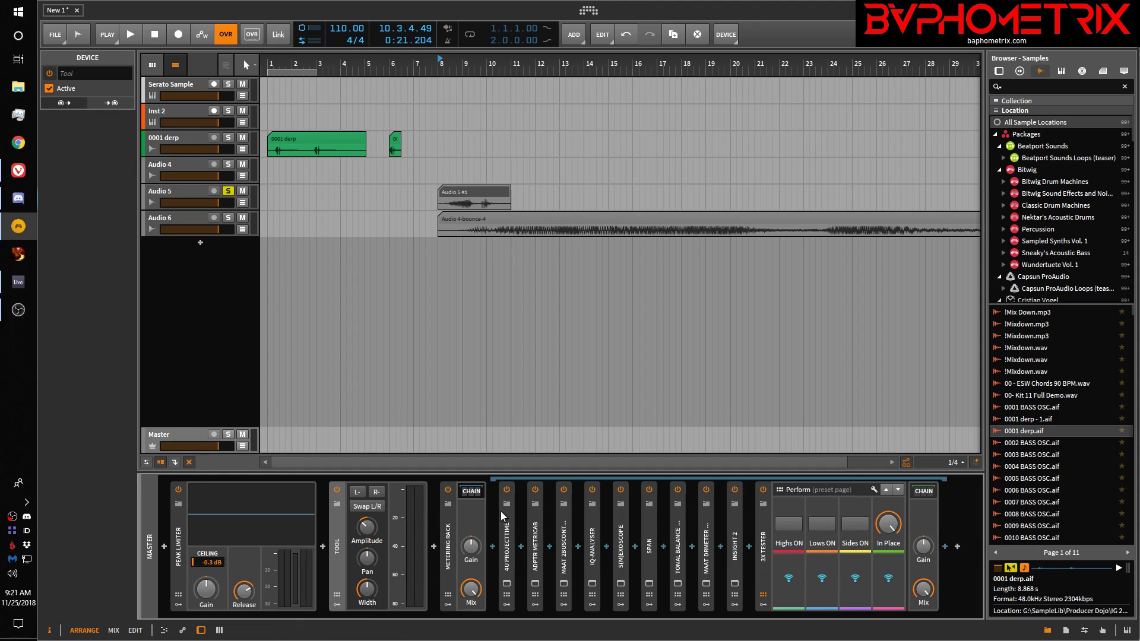
click(591, 586)
click(727, 241)
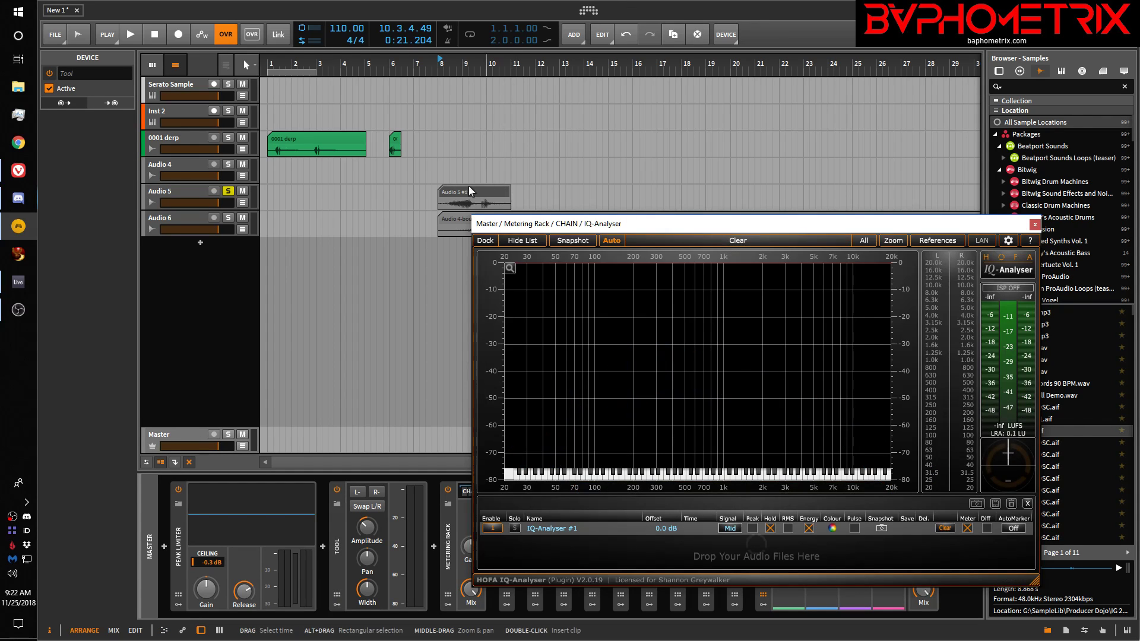
Play the Audio 5 #1 clip from bar 8 and examine its frequency spectrum in IQ-Analyser
click(458, 189)
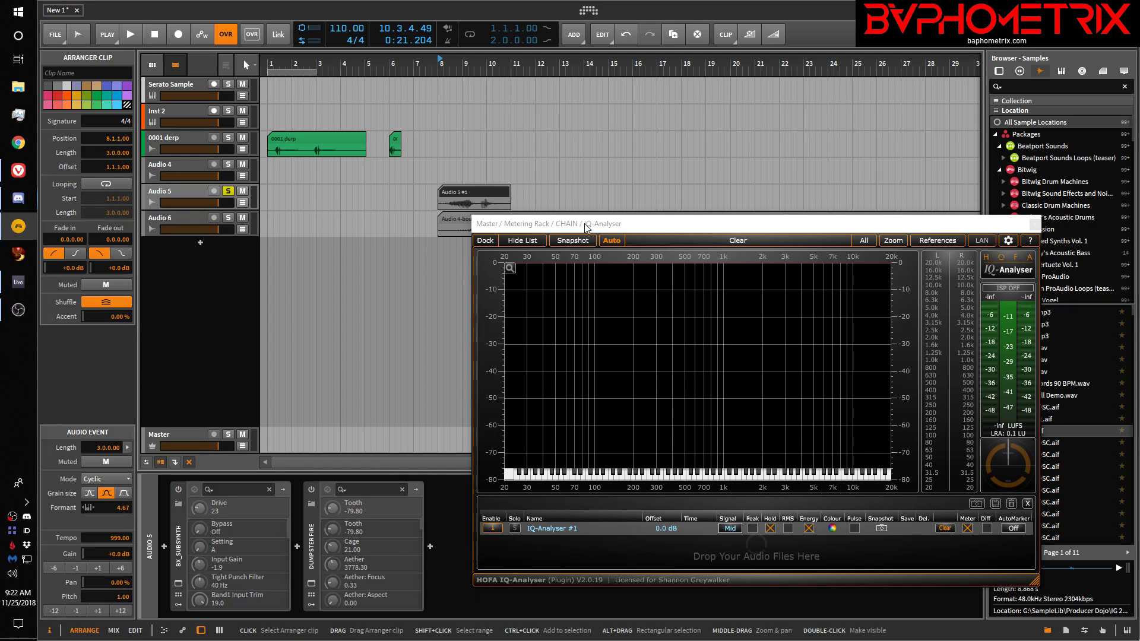
key(space)
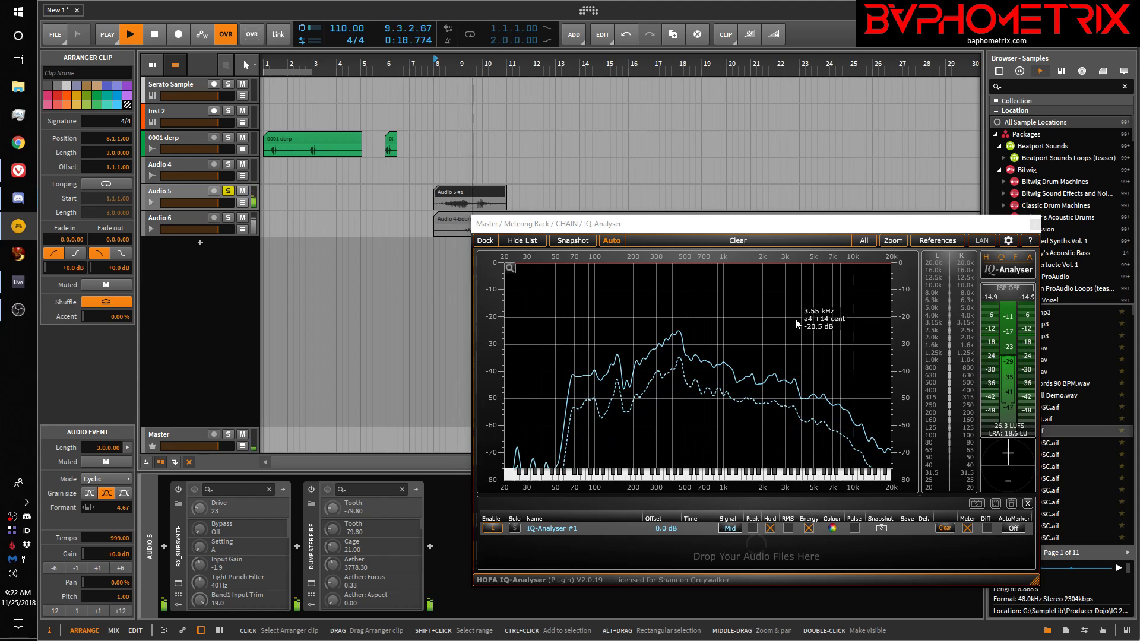
key(space)
key(space)
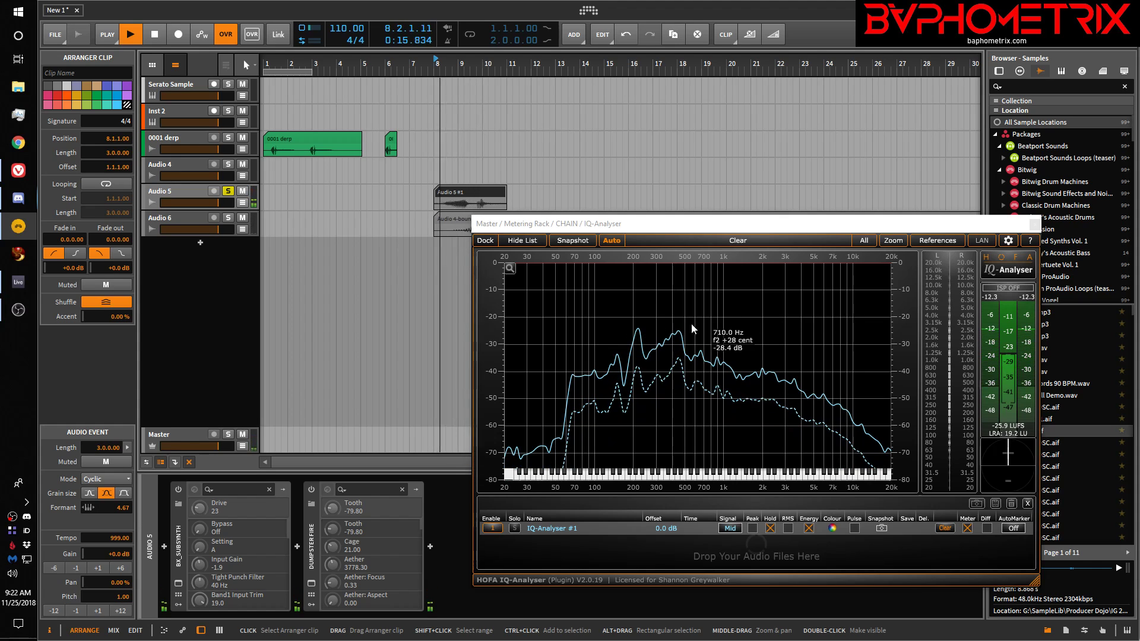
key(space)
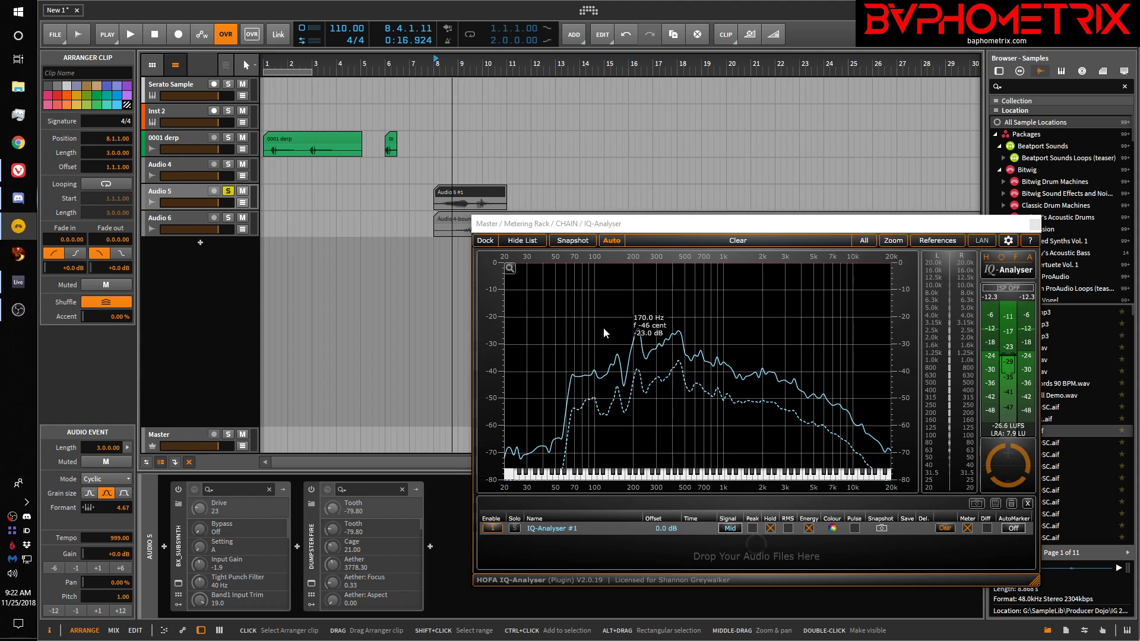
Open the BX_SUBSYNTH plug-in window on Audio 5 and arrange it side by side with IQ-Analyser
drag(985, 226, 1080, 213)
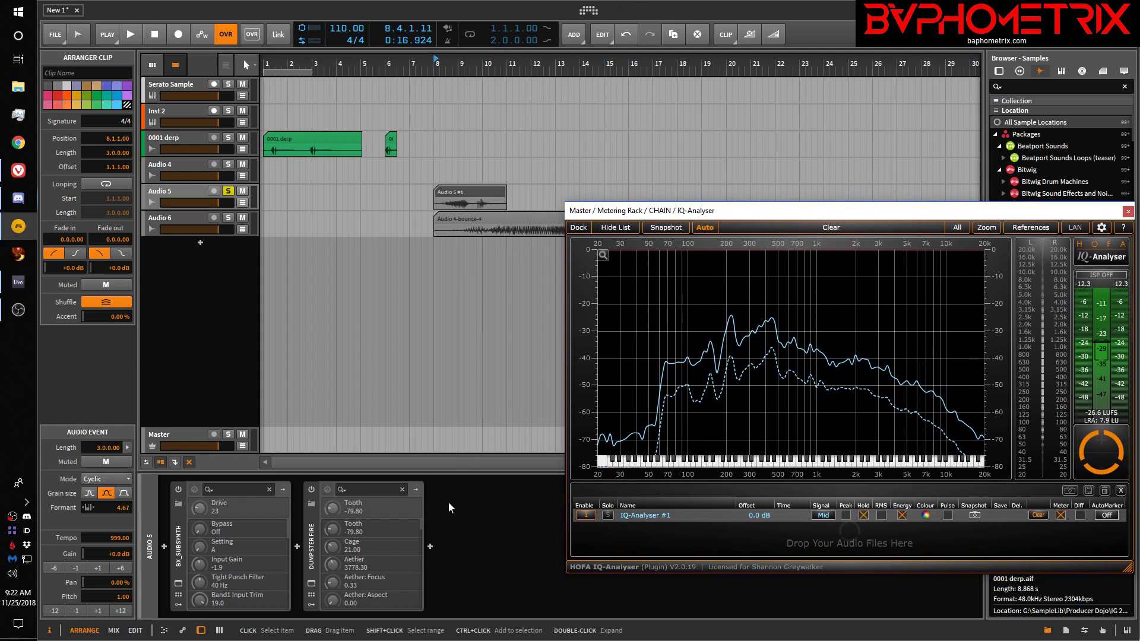
click(178, 583)
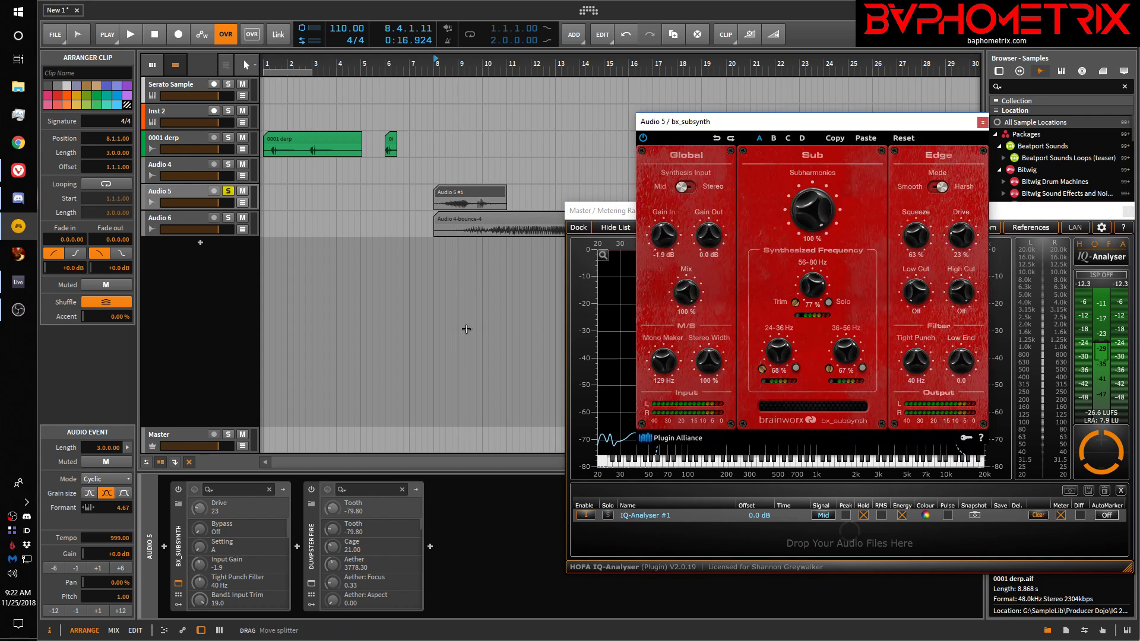
drag(760, 128, 186, 102)
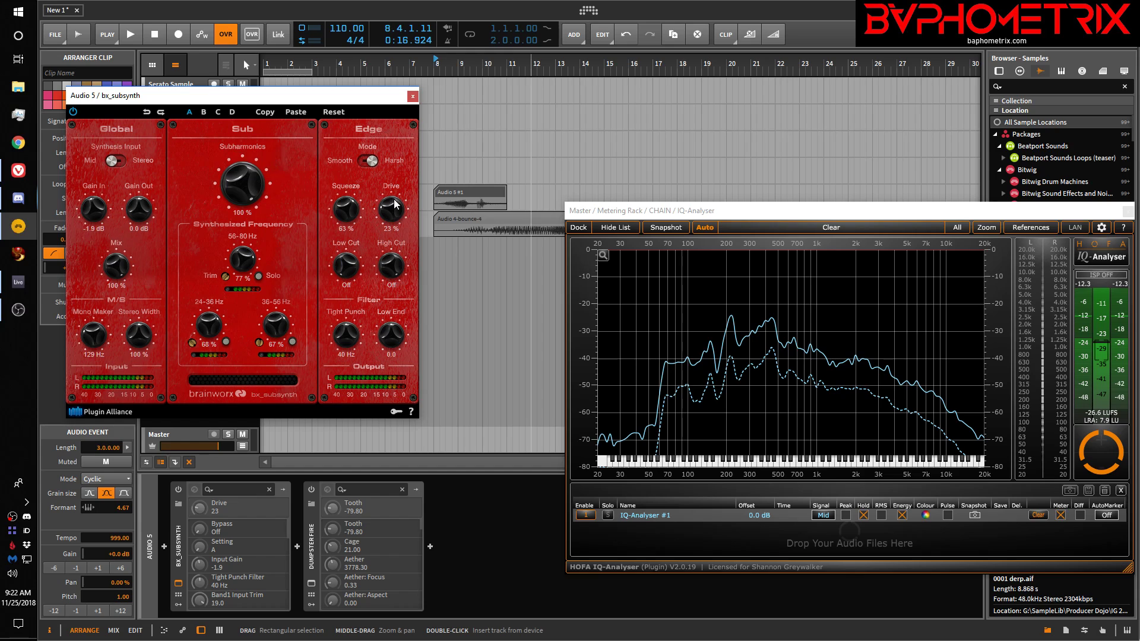
click(731, 321)
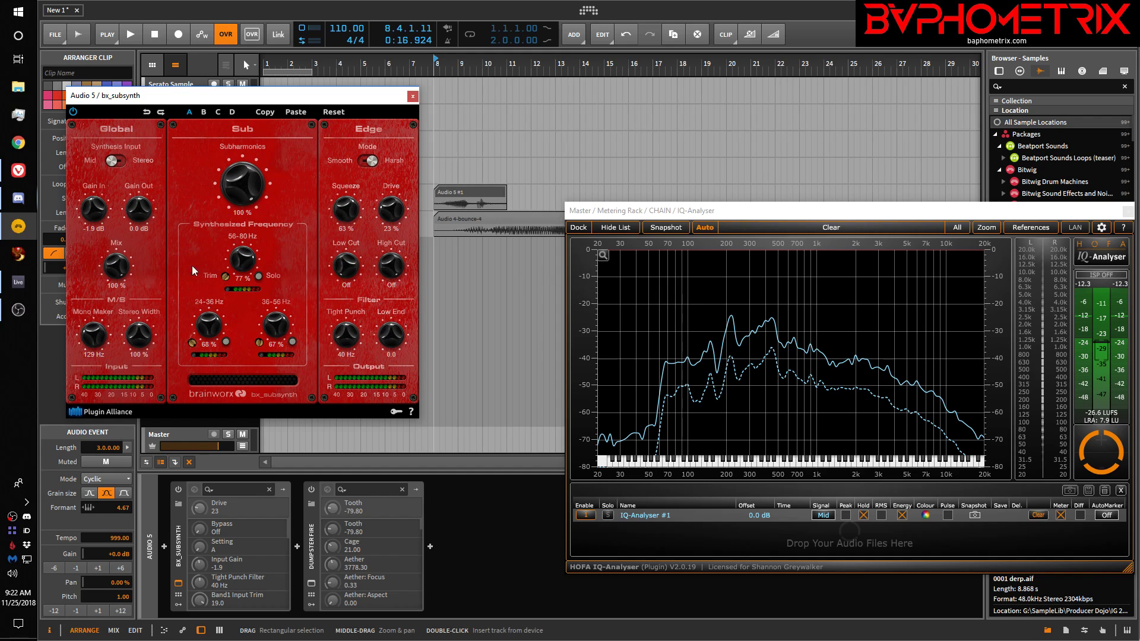
Turn on BX_SUBSYNTH, examine the replayed clip's spectrum in a cleared IQ-Analyser, and close the BX_SUBSYNTH window
click(178, 490)
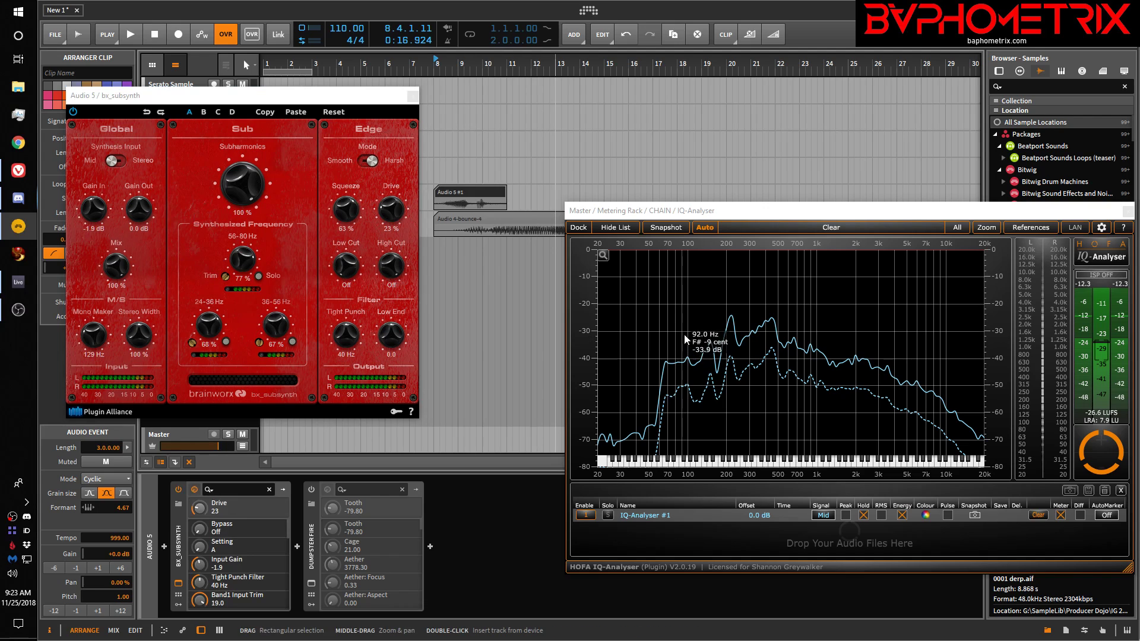
click(831, 226)
key(space)
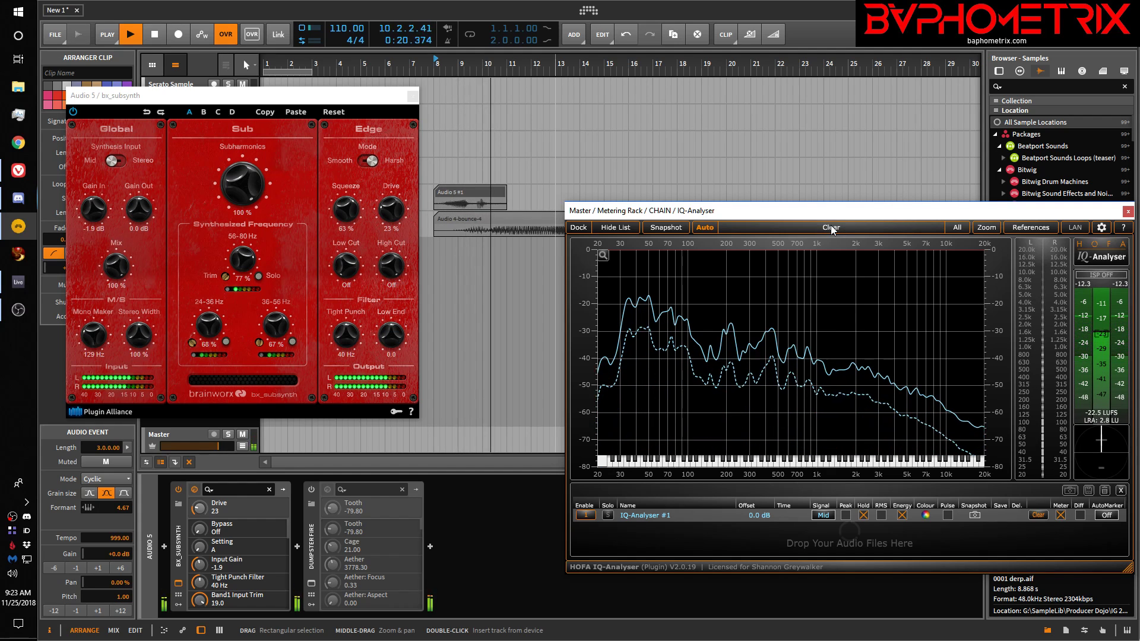
key(space)
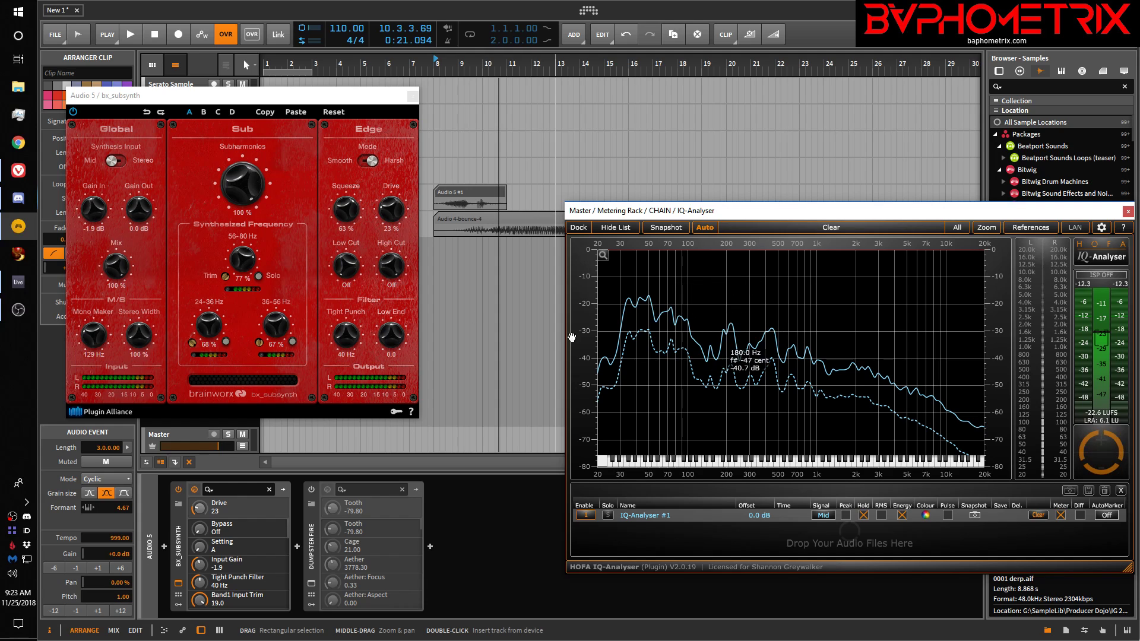
click(412, 97)
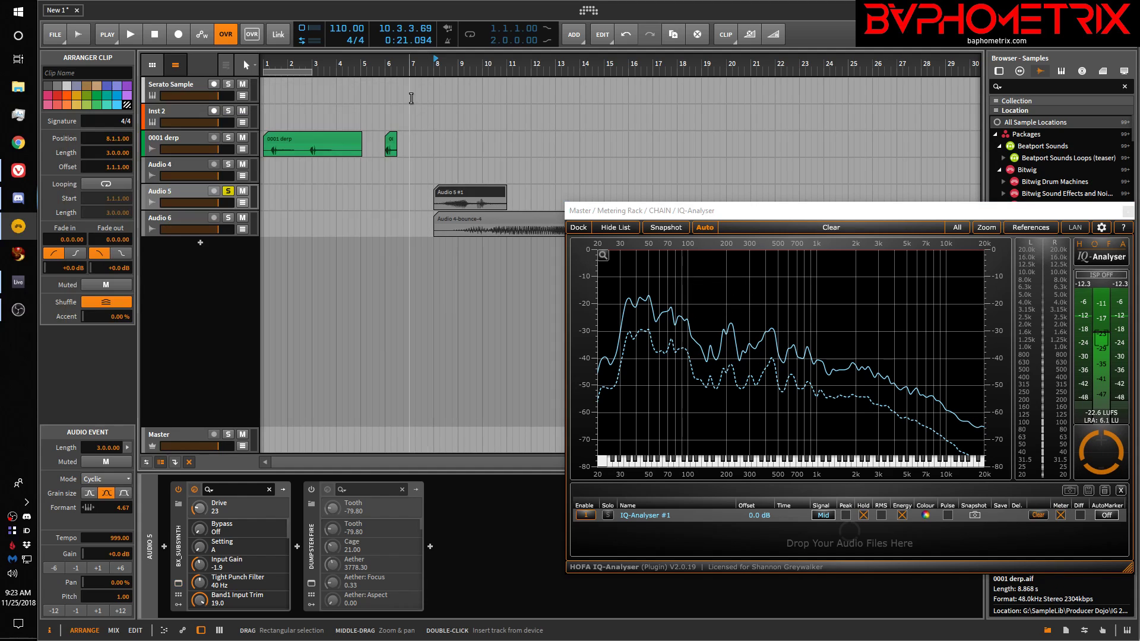
Open the DUMPSTER FIRE plug-in window on Audio 5 and place it clear of IQ-Analyser
click(312, 582)
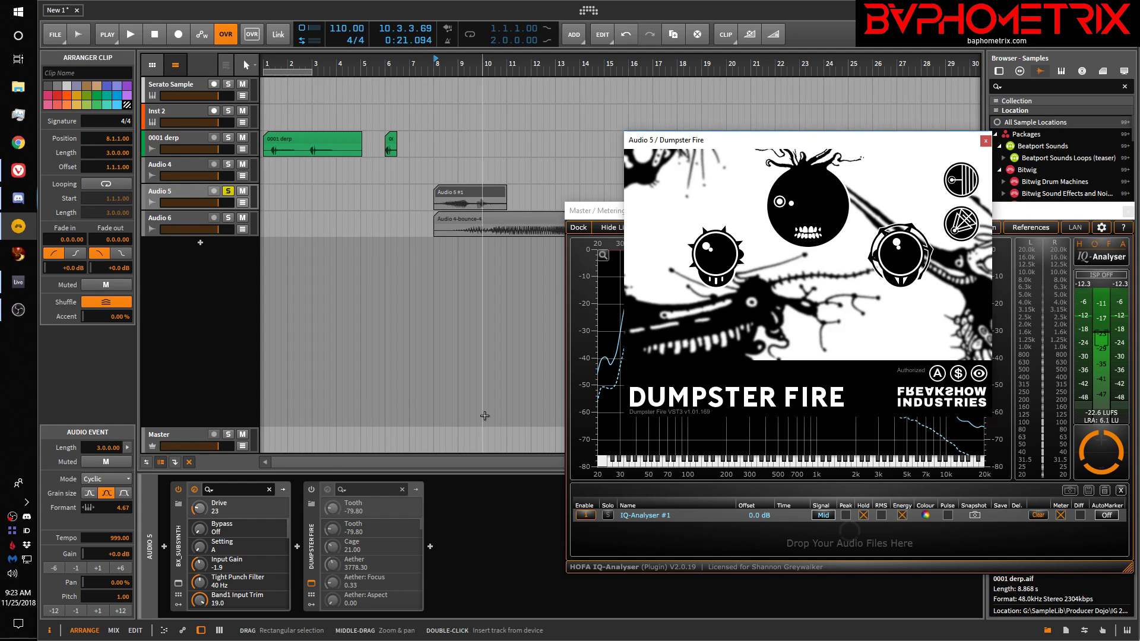
drag(807, 145, 233, 156)
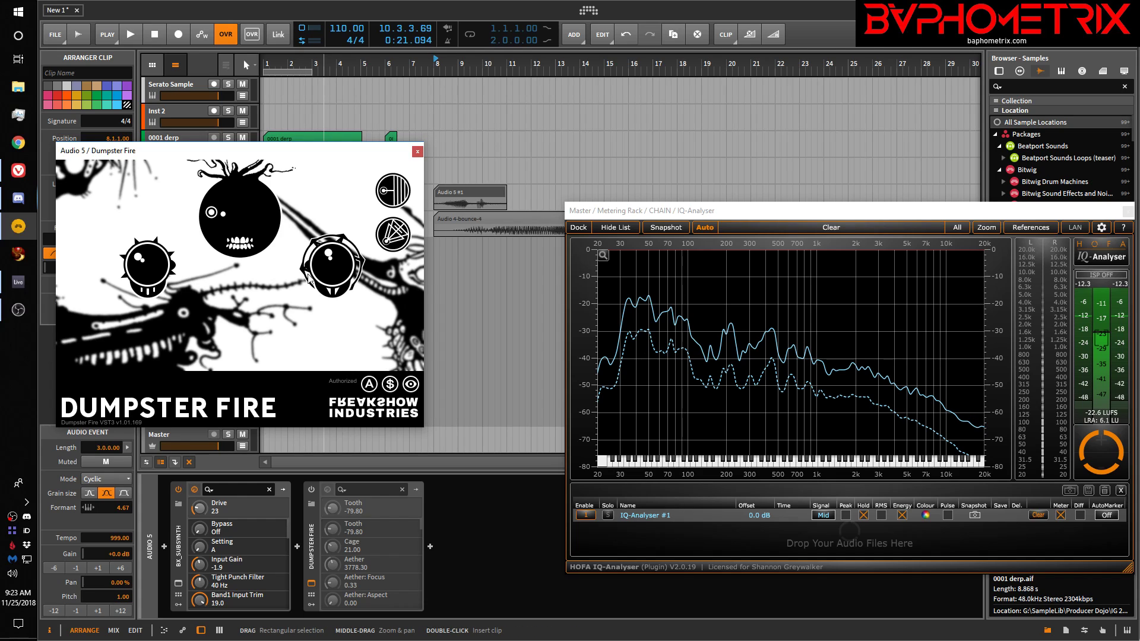
drag(344, 156, 336, 150)
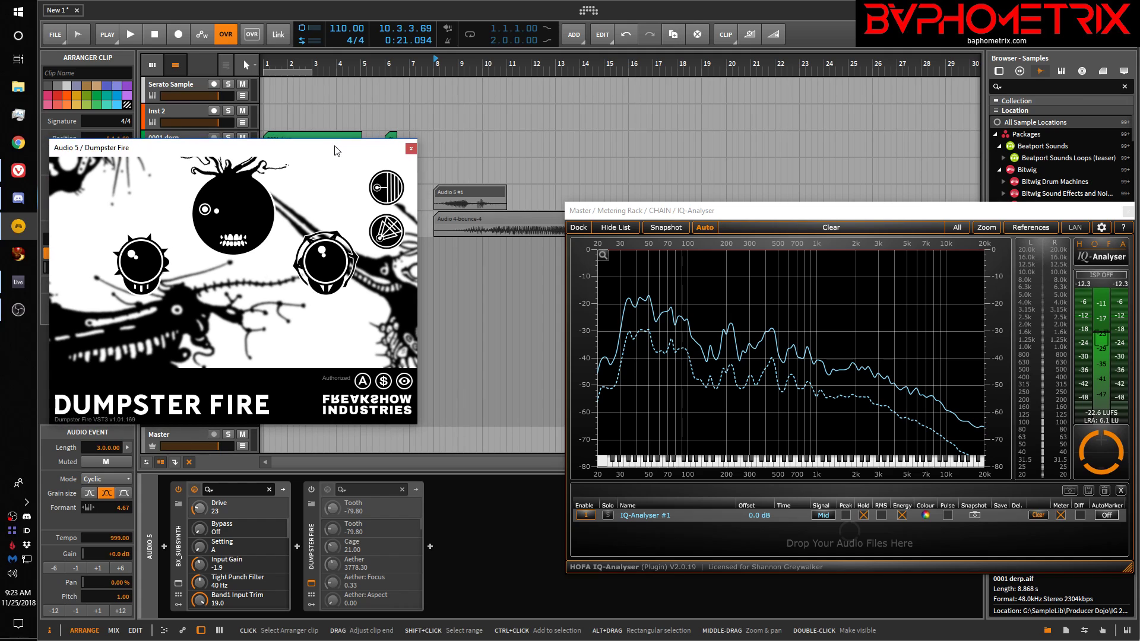
Close the DUMPSTER FIRE window, turn the device on and play the Audio 5 #1 clip through both effects
click(412, 150)
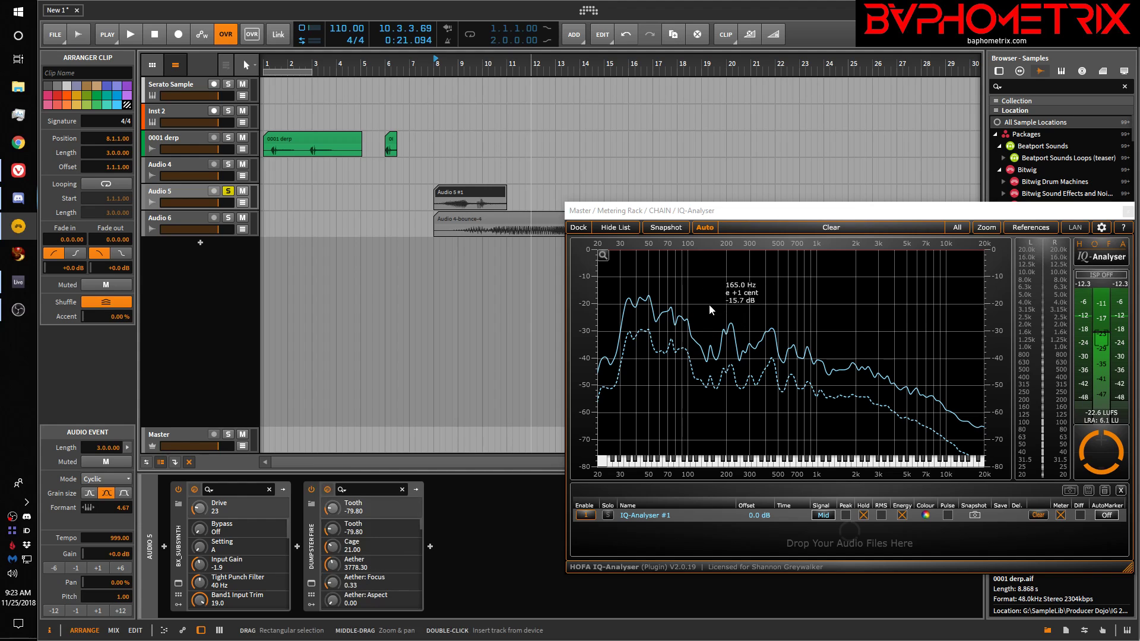
key(space)
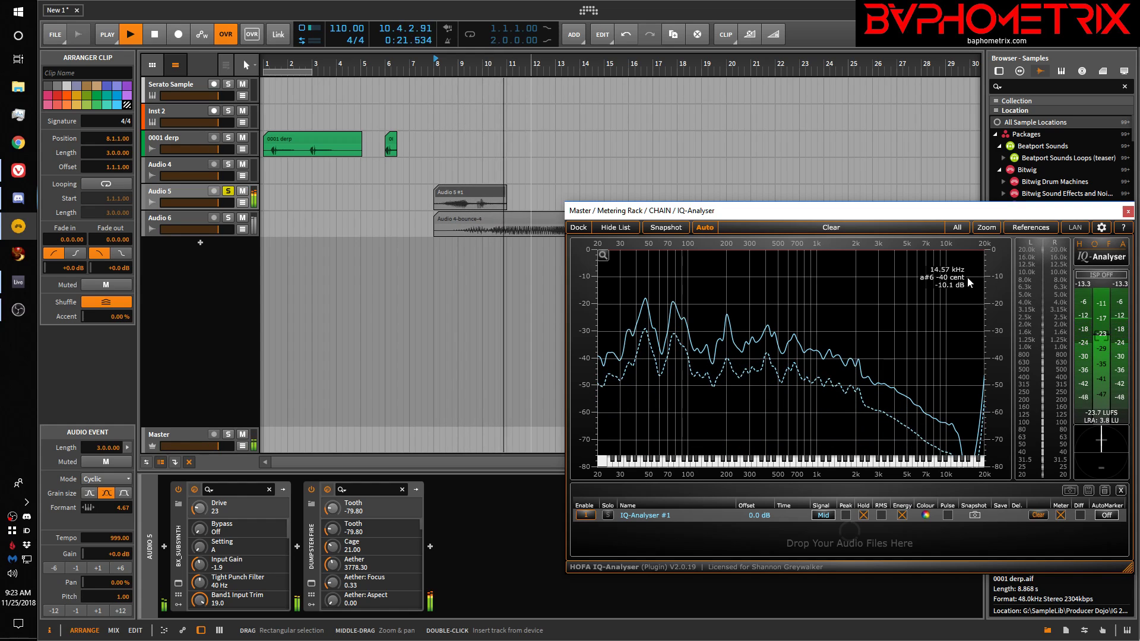
key(space)
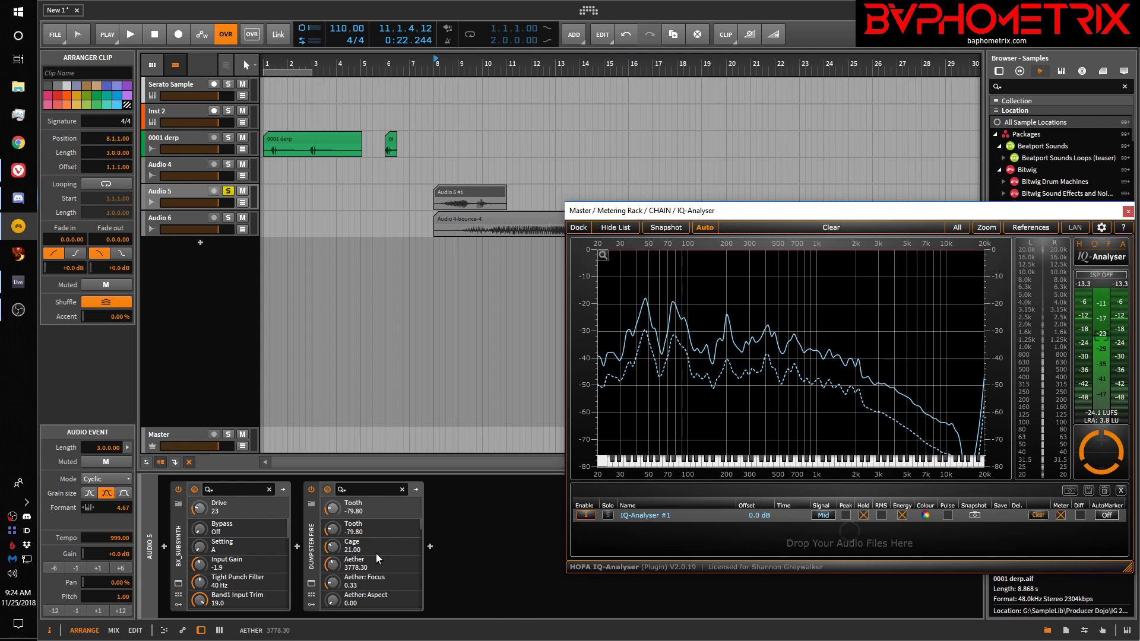
Move IQ-Analyser clear of the tracks and bounce the Audio 5 #1 clip with source Pre-Fader at 32-bit (floating-point)
click(454, 190)
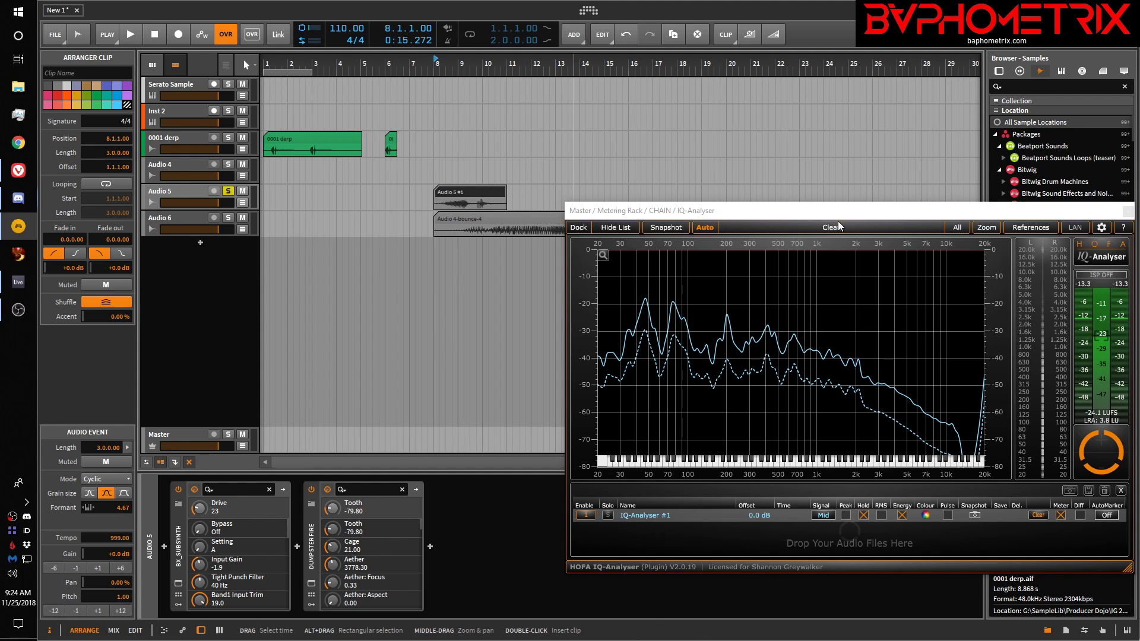
drag(844, 212, 843, 262)
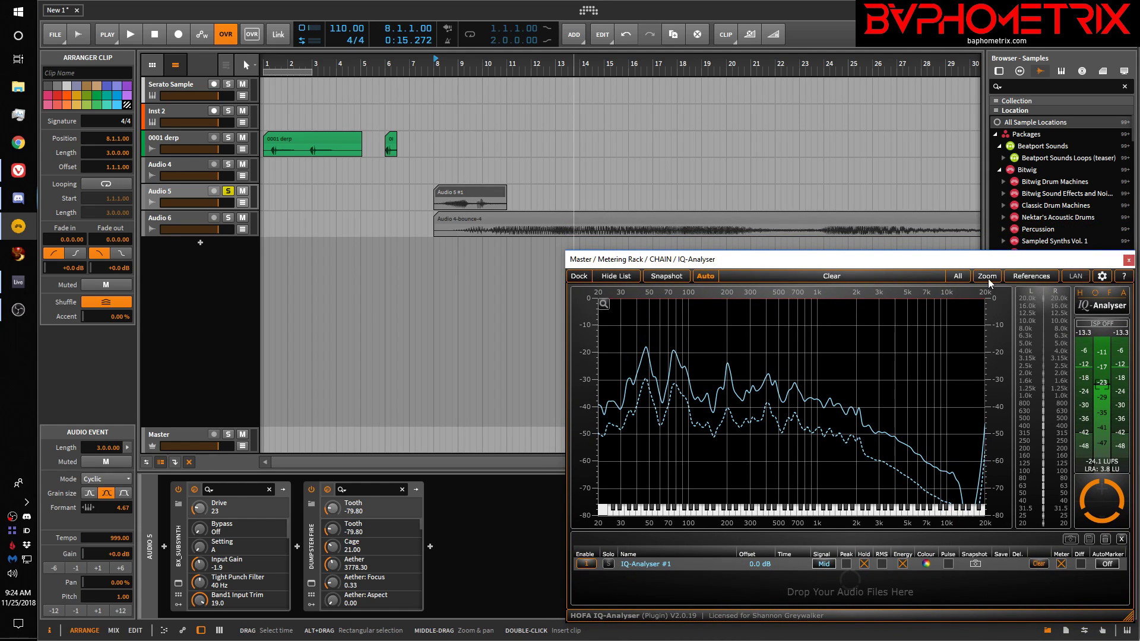
drag(978, 265, 973, 312)
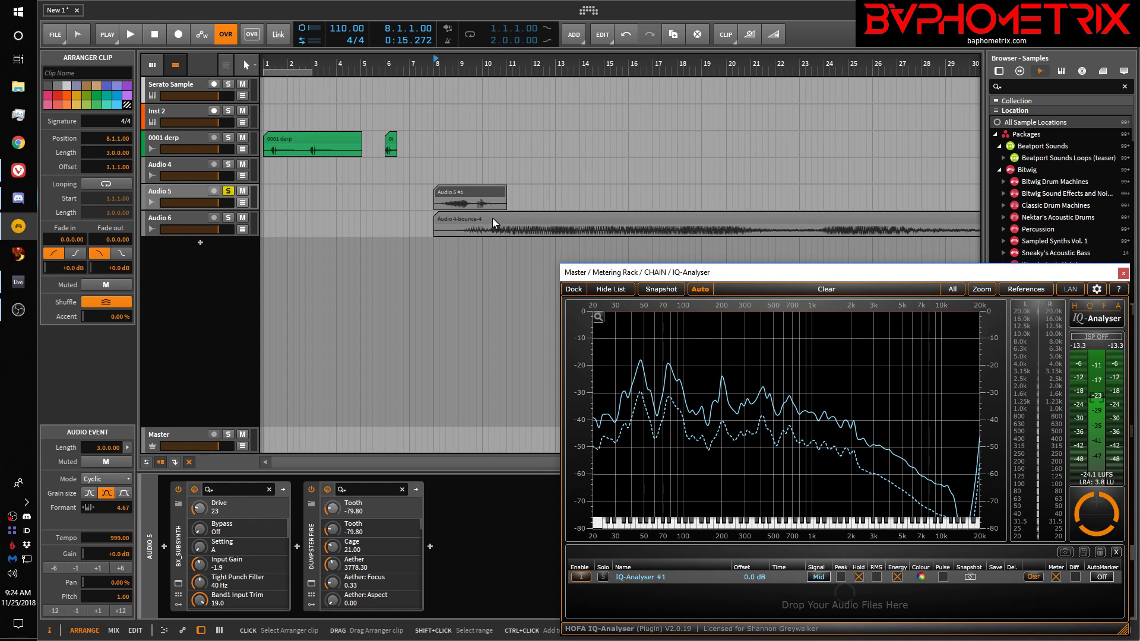
click(460, 194)
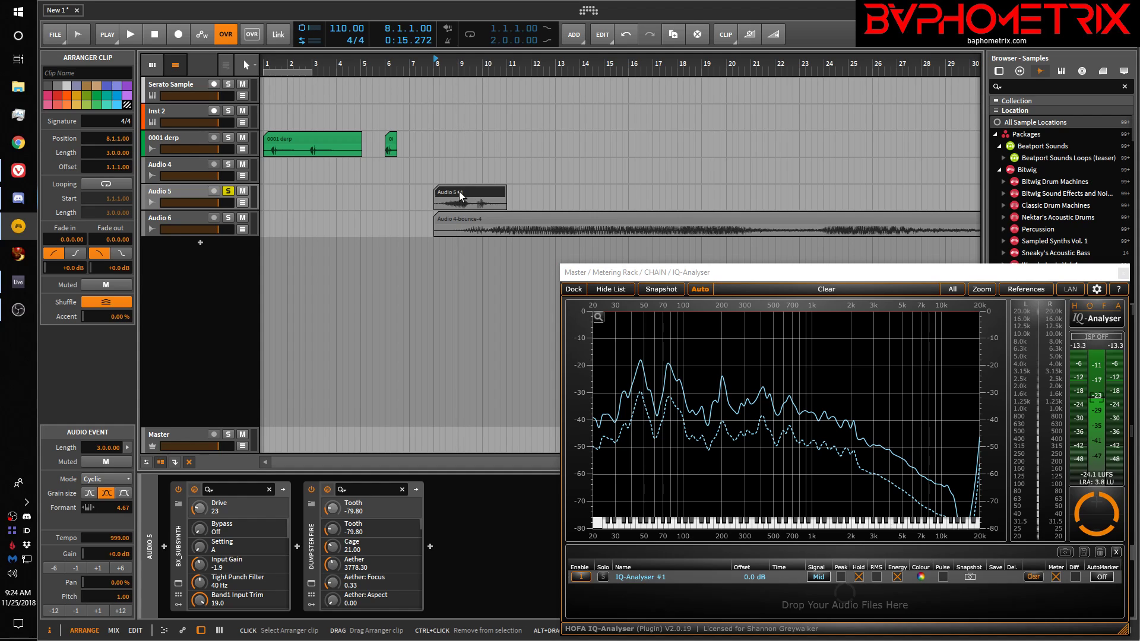
right_click(460, 194)
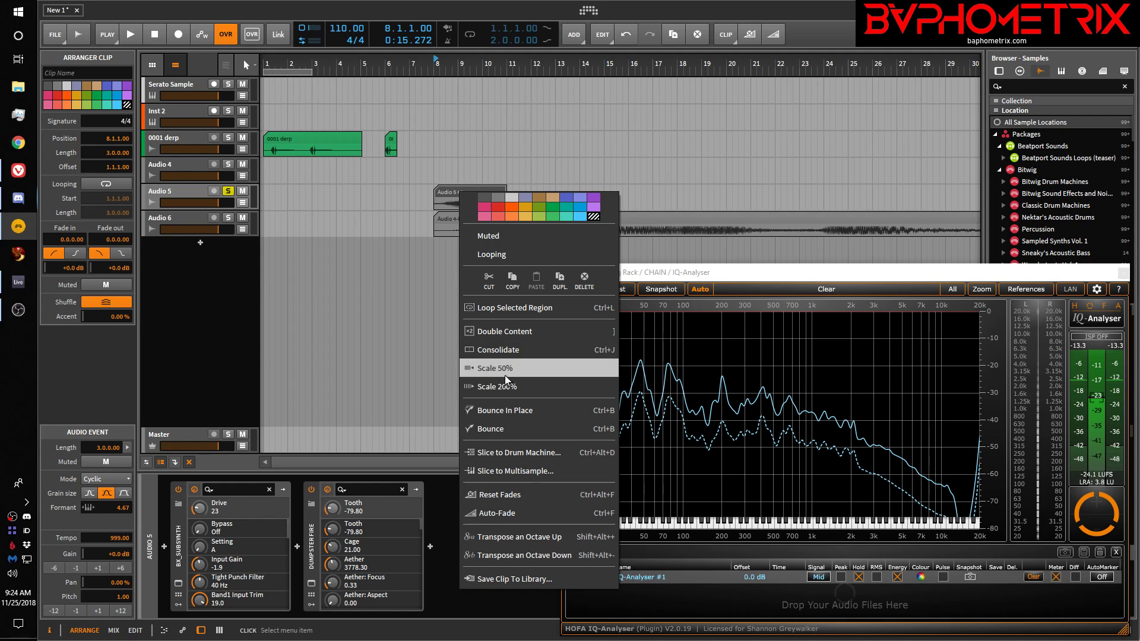
click(492, 429)
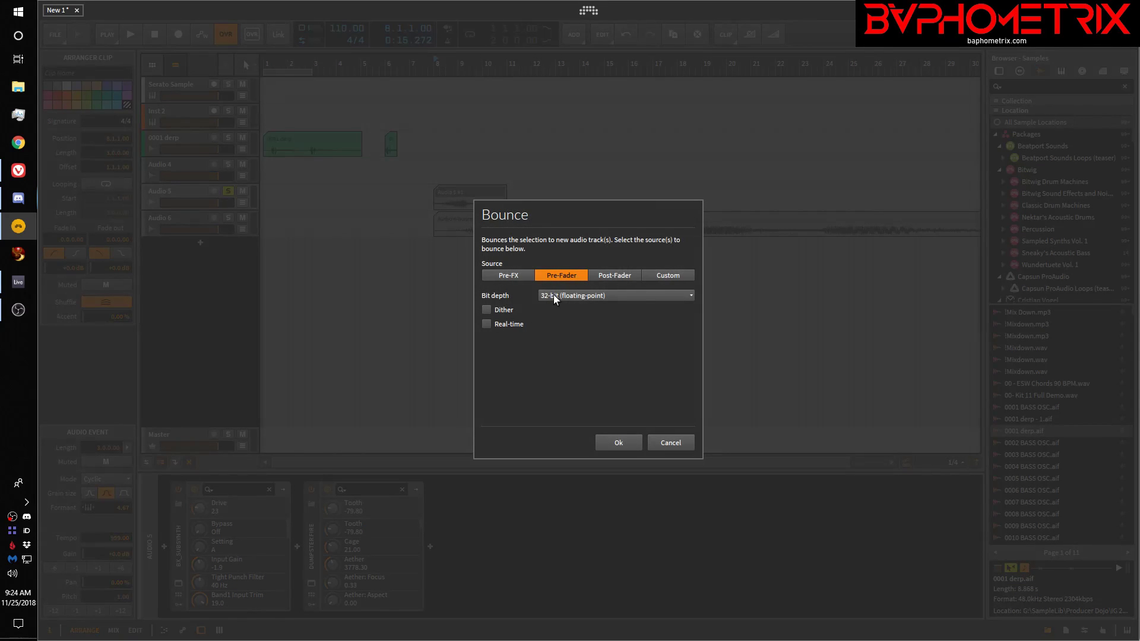
click(602, 443)
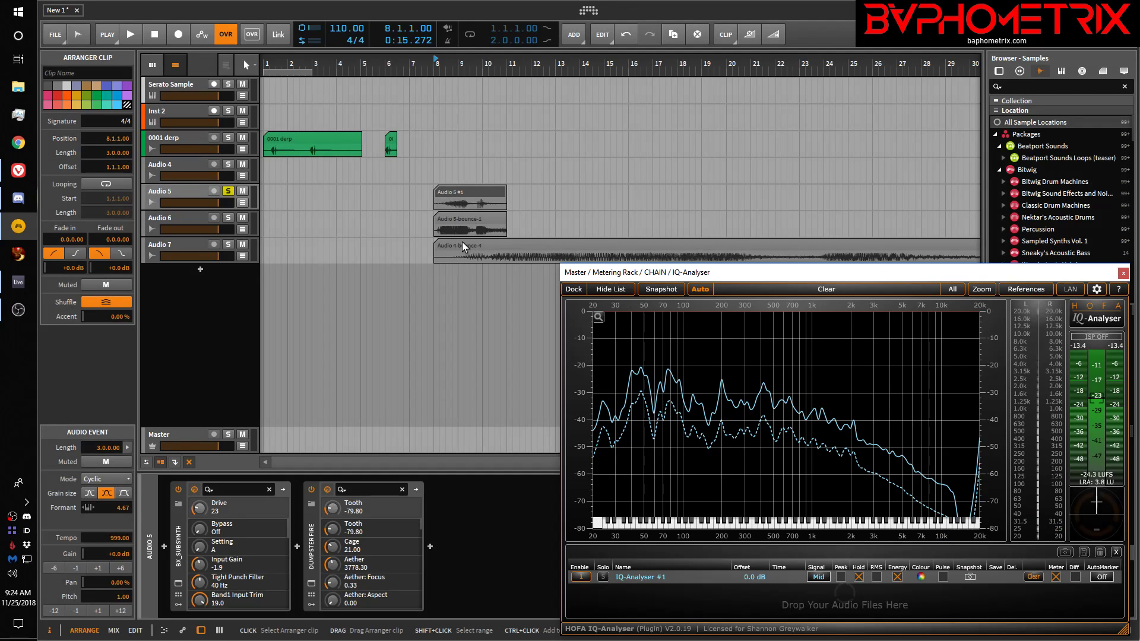
Move the bounced Audio 5 clip onto the Audio 7 track at position 4.2.1.00
drag(468, 216, 375, 251)
drag(728, 272, 711, 284)
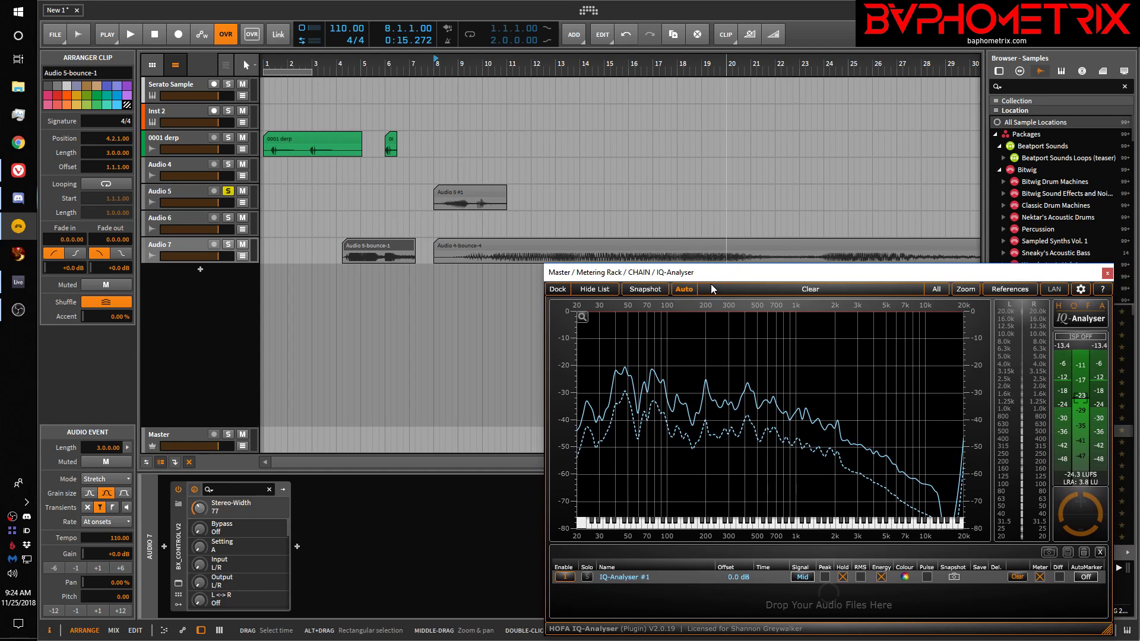
Close IQ-Analyser, set the Audio 5-bounce-1 clip to Cyclic mode with tempo 999.00 and extend its start back to 1.1.1.00
click(1106, 274)
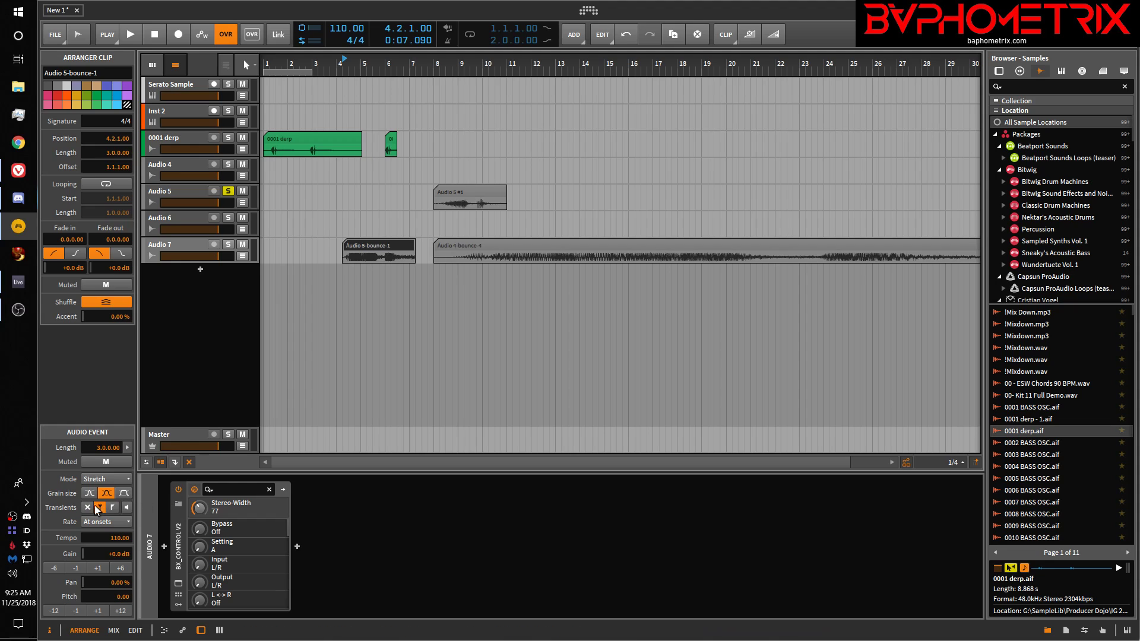
click(98, 481)
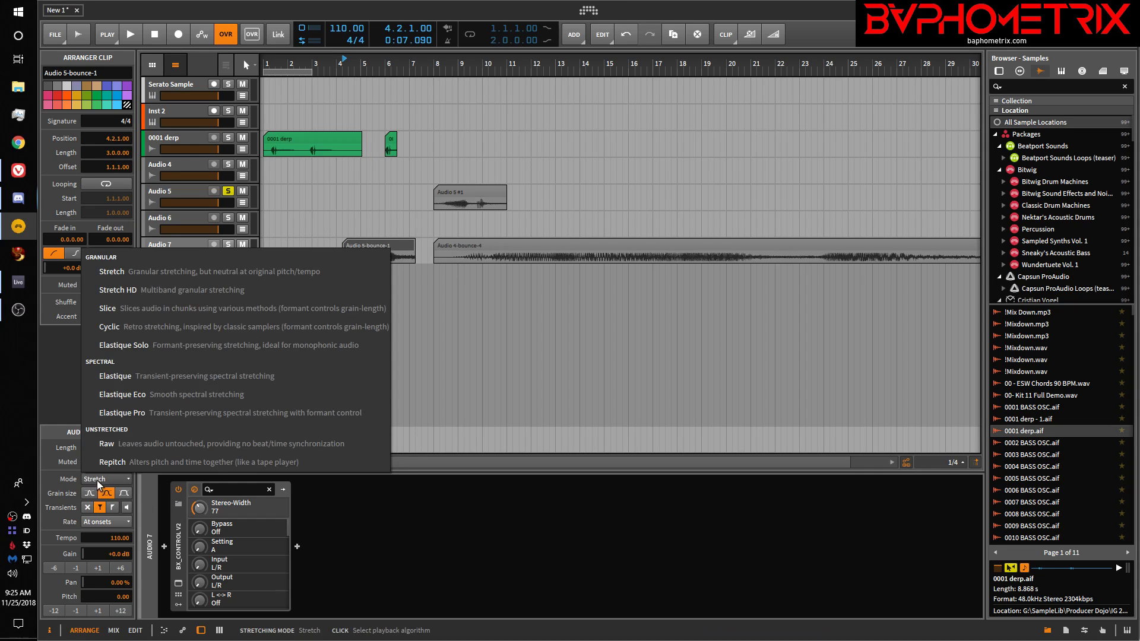
click(114, 325)
drag(119, 540, 119, 505)
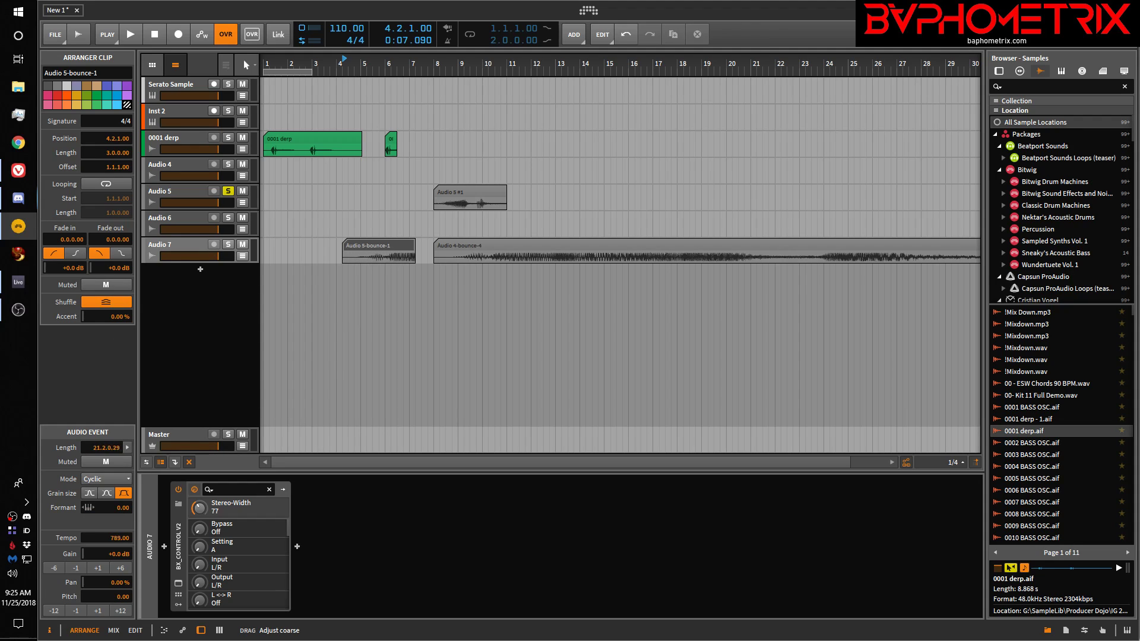
drag(119, 538, 118, 528)
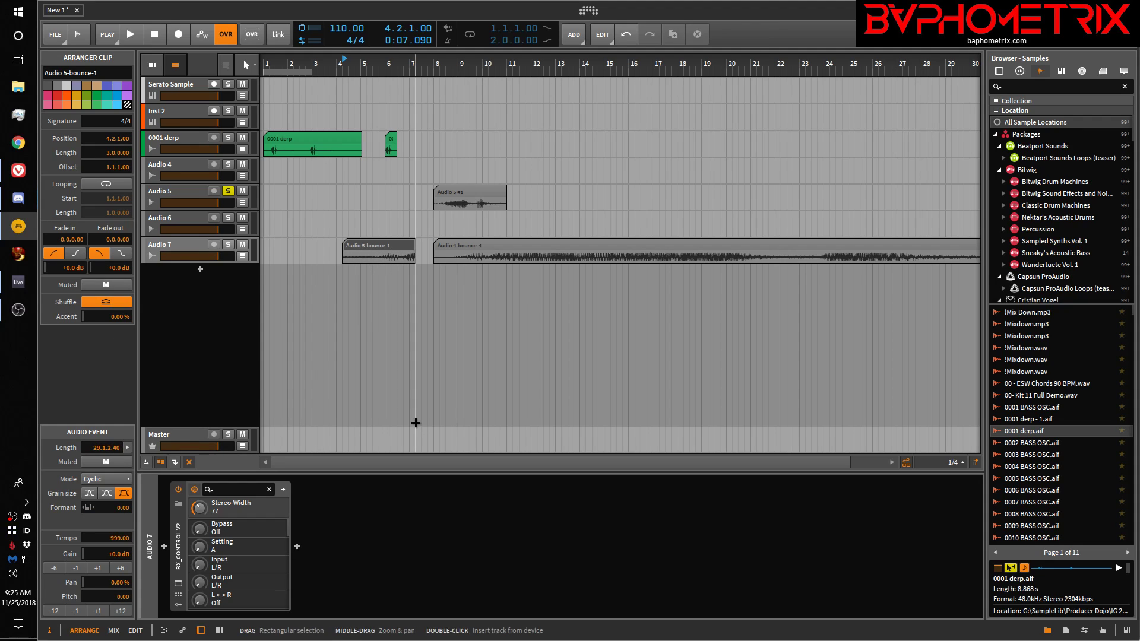
mouse_move(392, 243)
mouse_down()
mouse_move(311, 242)
mouse_move(415, 249)
mouse_up()
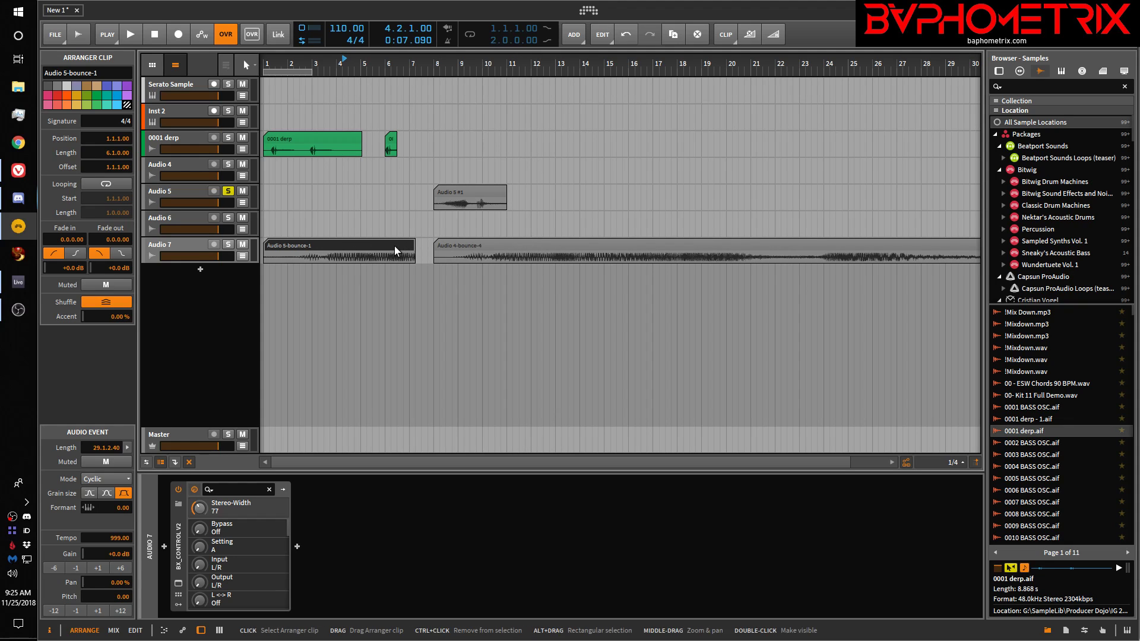
Delete the Audio 5-bounce-1 clip from Audio 7 and switch off the track's bx_control V2 device
key(Delete)
click(473, 244)
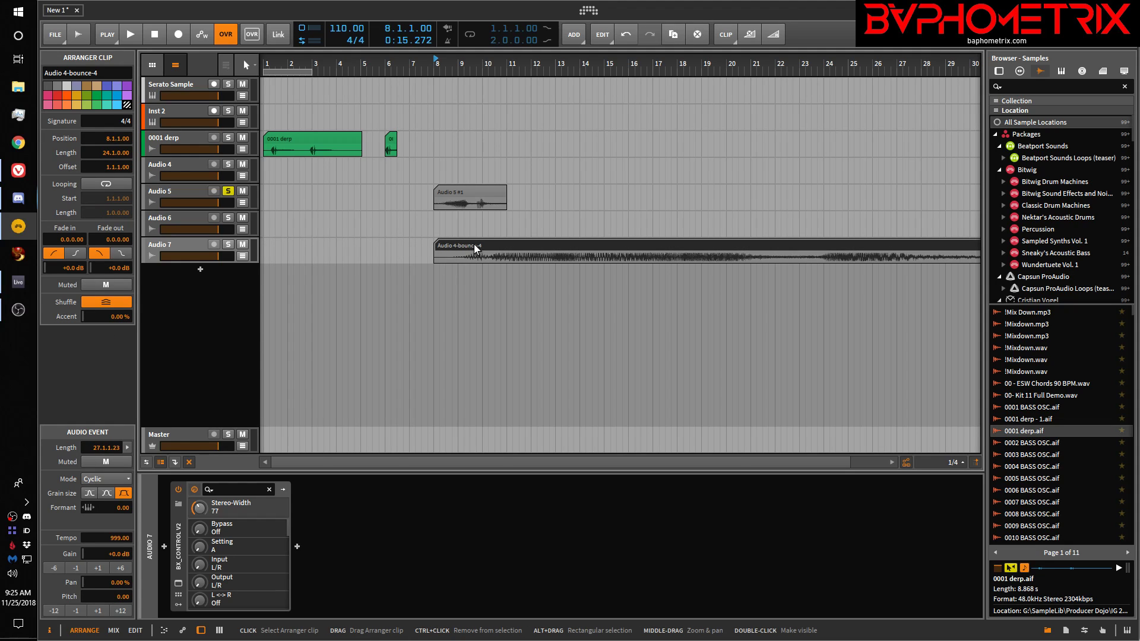
double_click(473, 244)
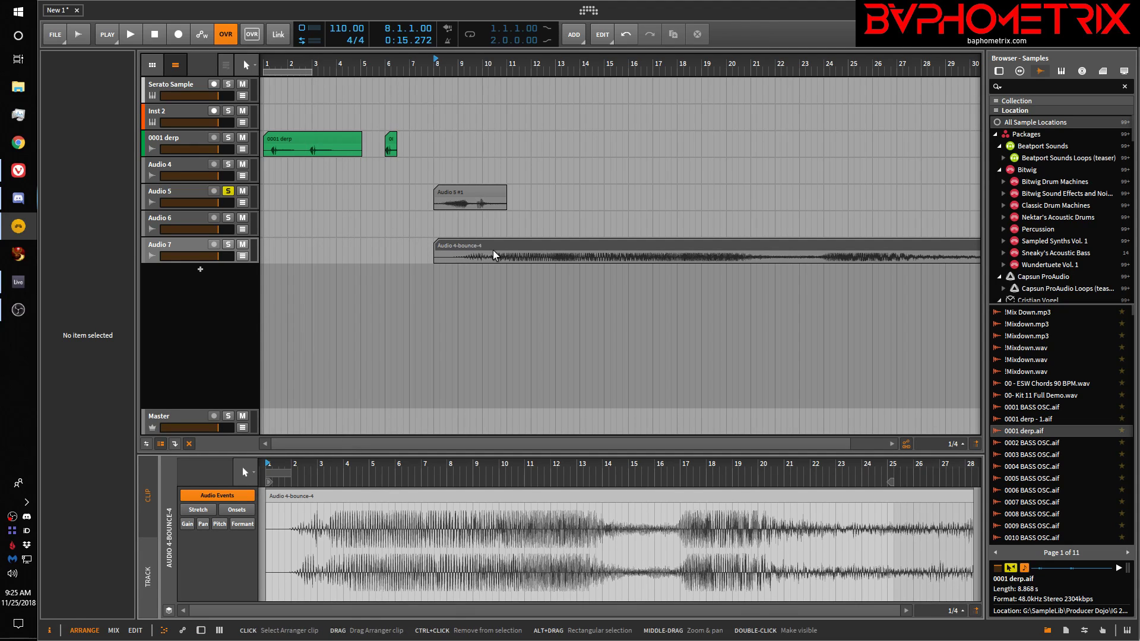
click(192, 247)
double_click(192, 245)
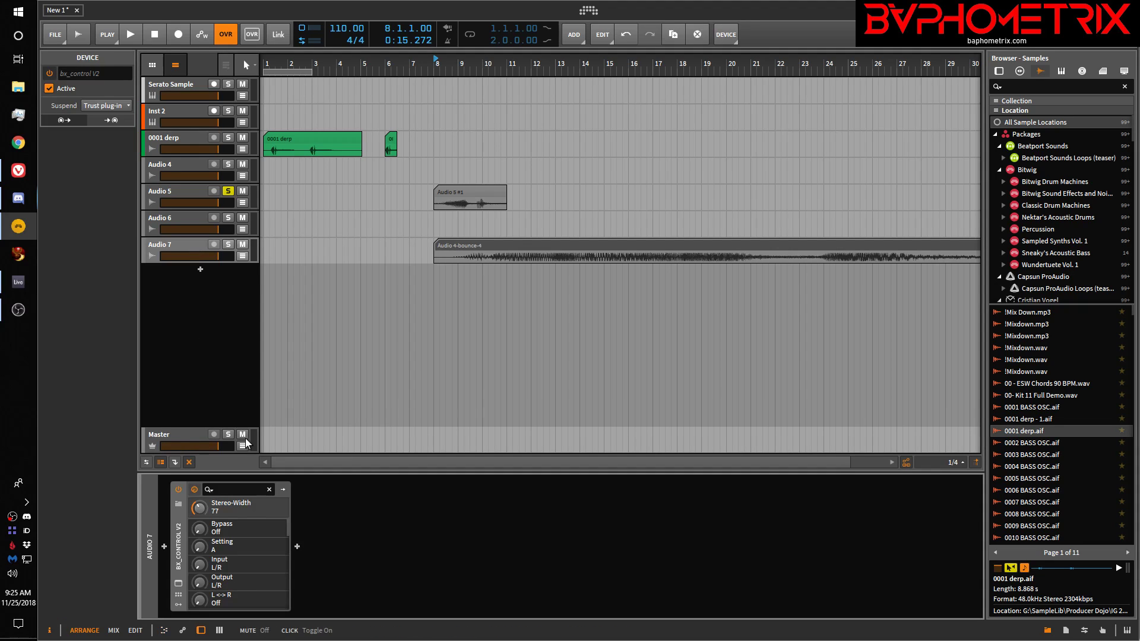
click(178, 489)
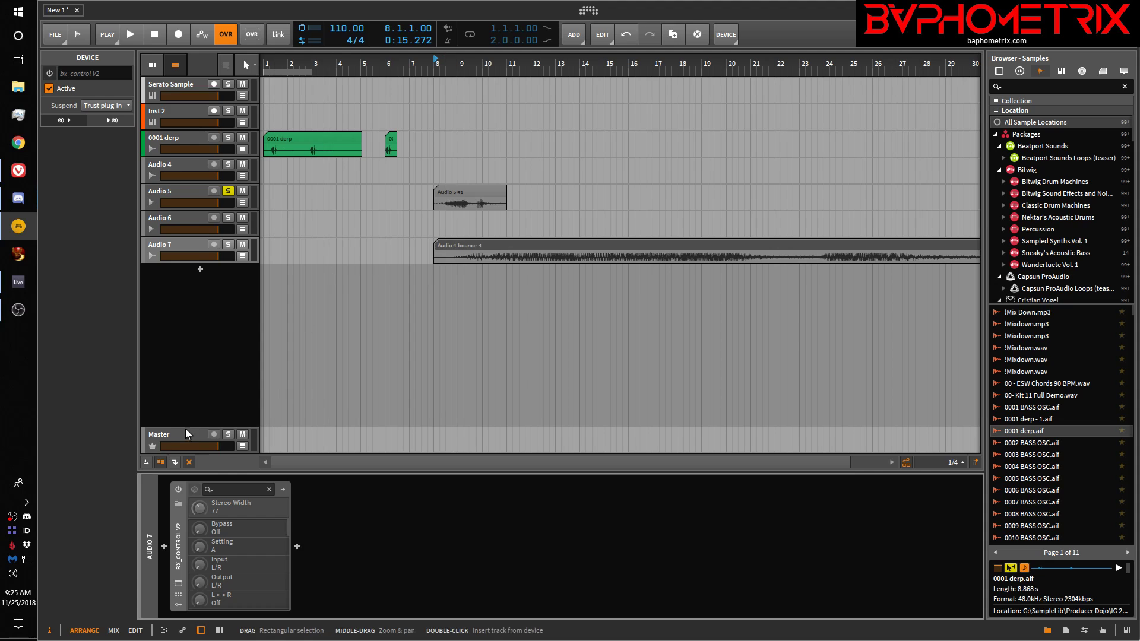
Open IQ-Analyser from the Master track's Metering Rack, placed below the audio tracks, and clear its graph
click(170, 434)
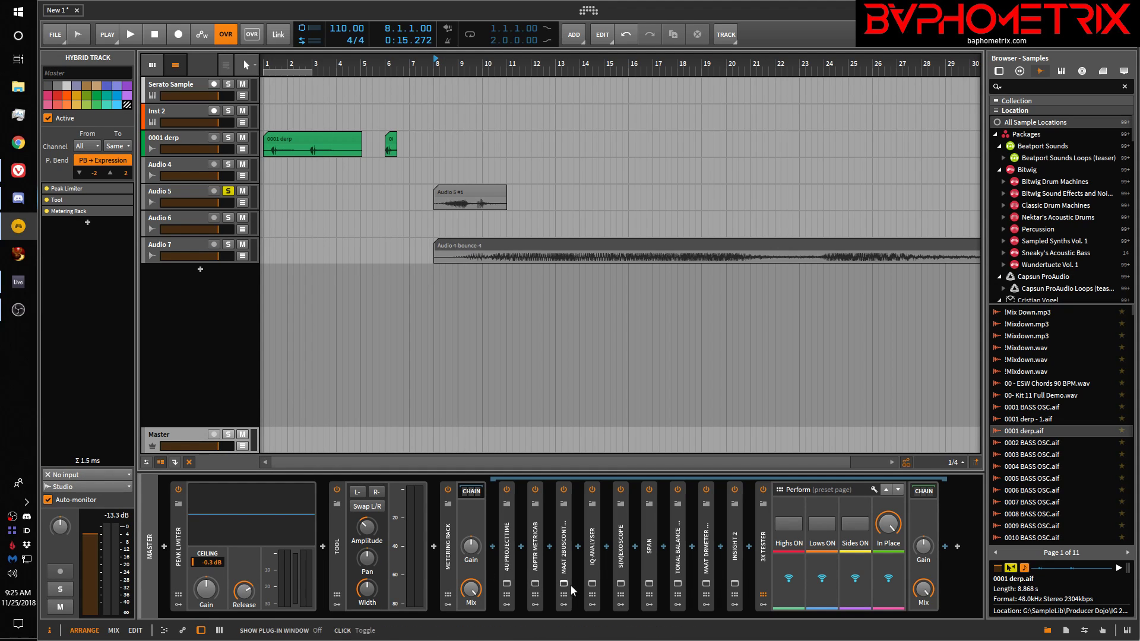
click(592, 583)
drag(755, 274, 668, 355)
click(747, 372)
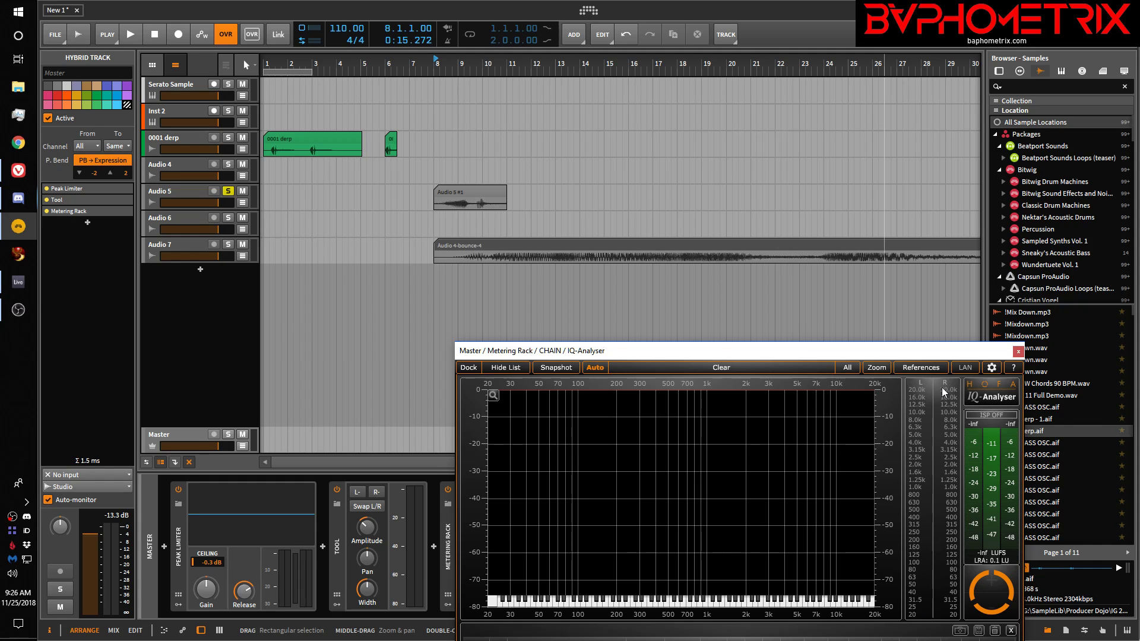
Solo Audio 7 and play its Audio 4-bounce-4 clip through IQ-Analyser
click(472, 244)
click(230, 243)
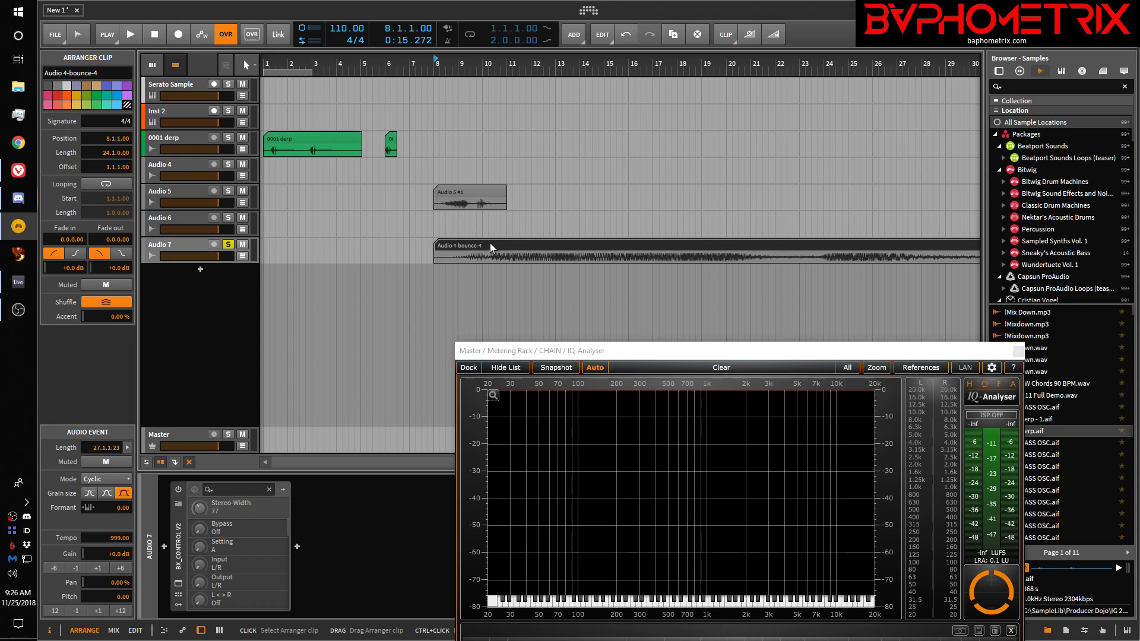
key(space)
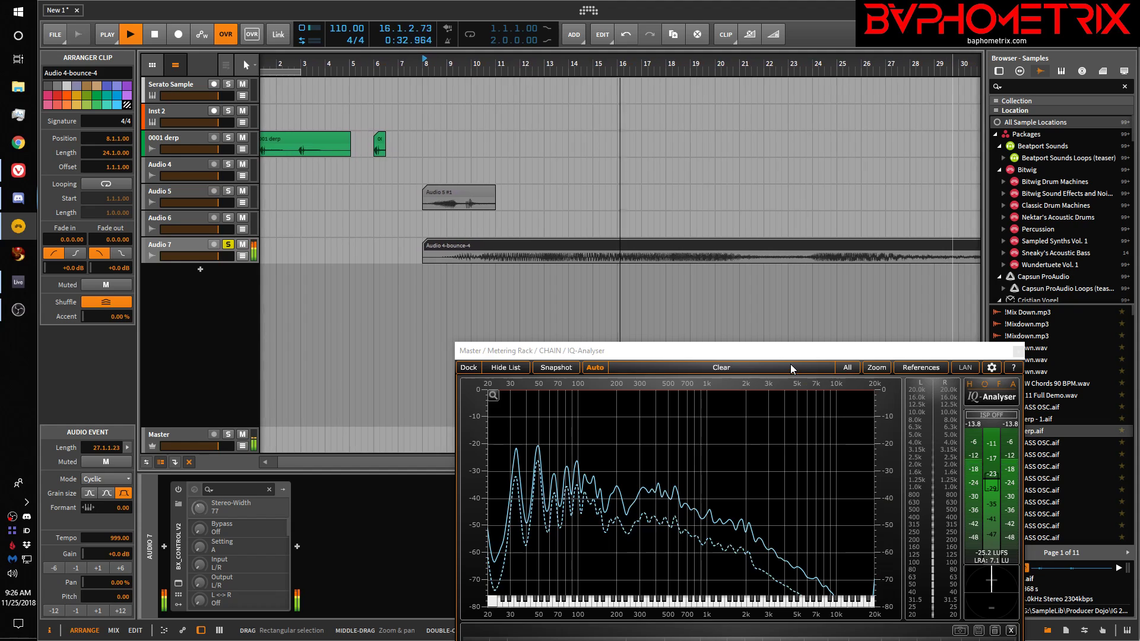
key(space)
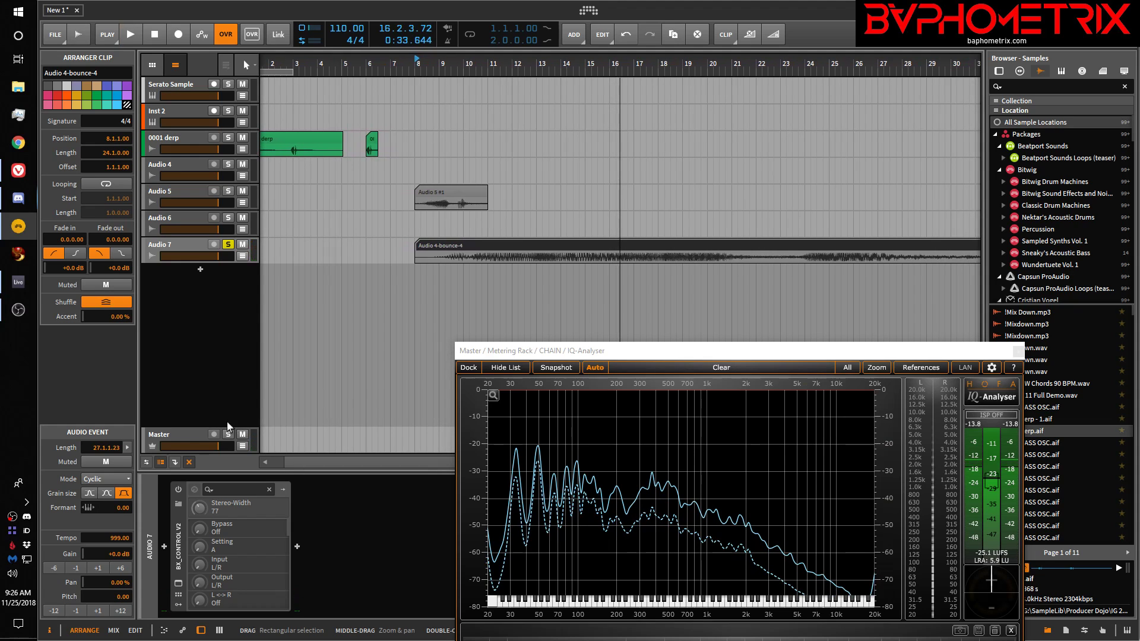
Open MAAT 2BusControlMini from the Master track's Metering Rack and move it and IQ-Analyser clear of the tracks
click(180, 414)
drag(627, 358, 625, 528)
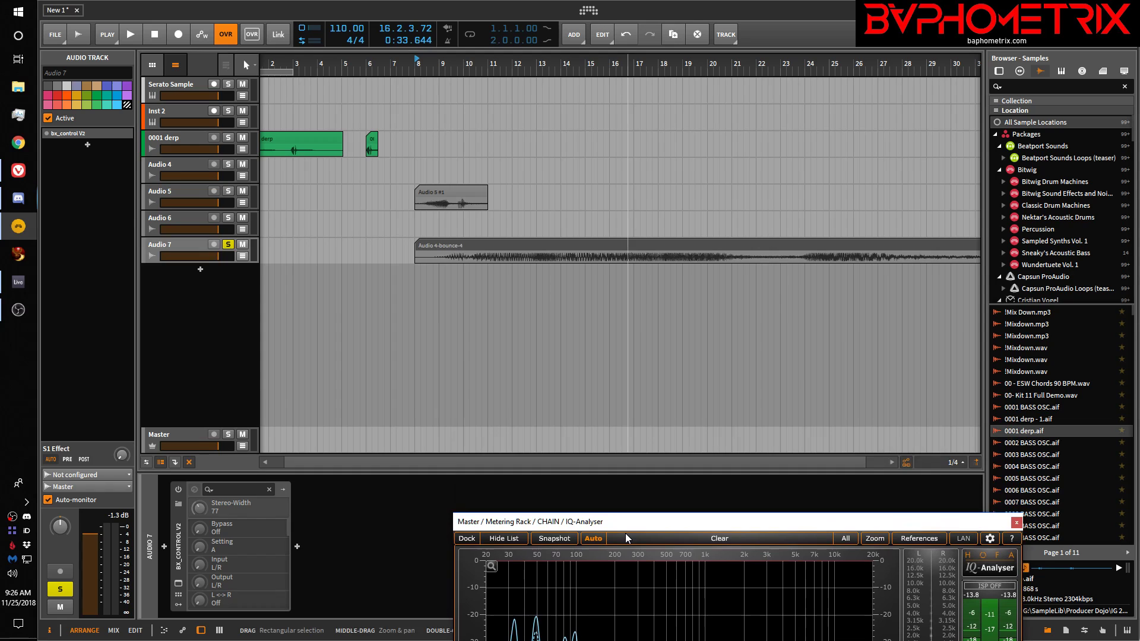
click(166, 432)
drag(518, 273, 527, 617)
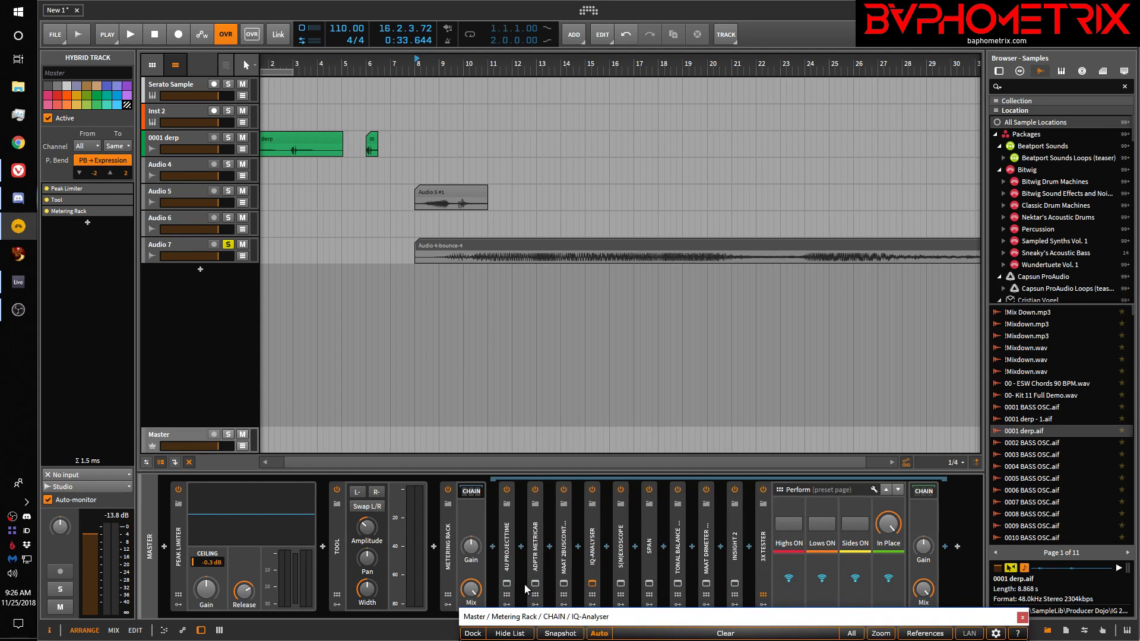
click(563, 584)
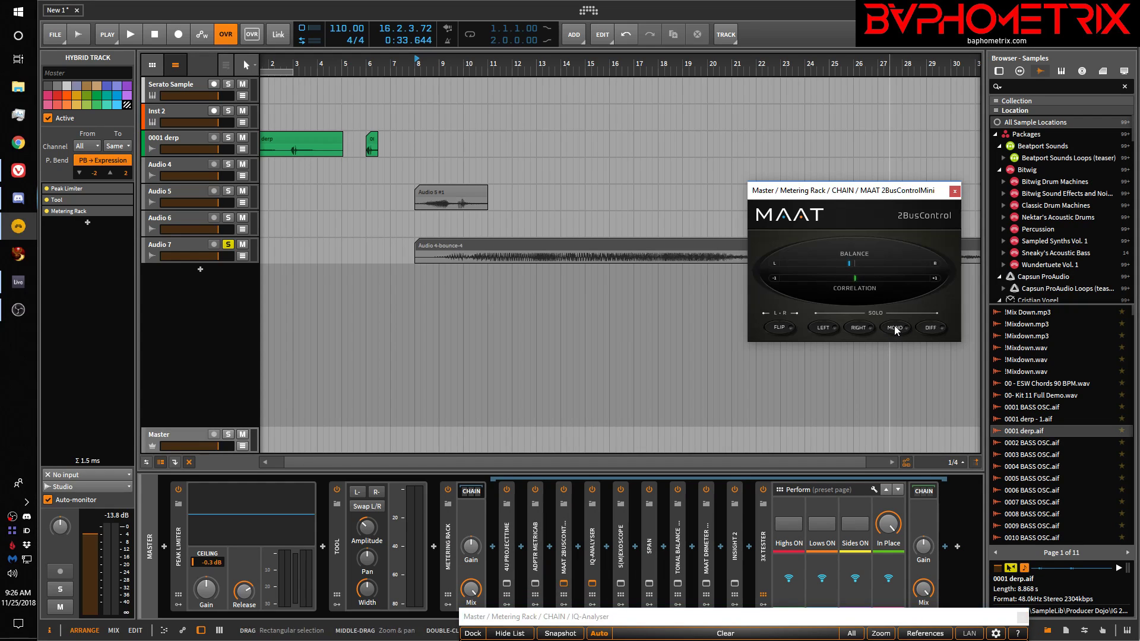
drag(897, 204, 1012, 288)
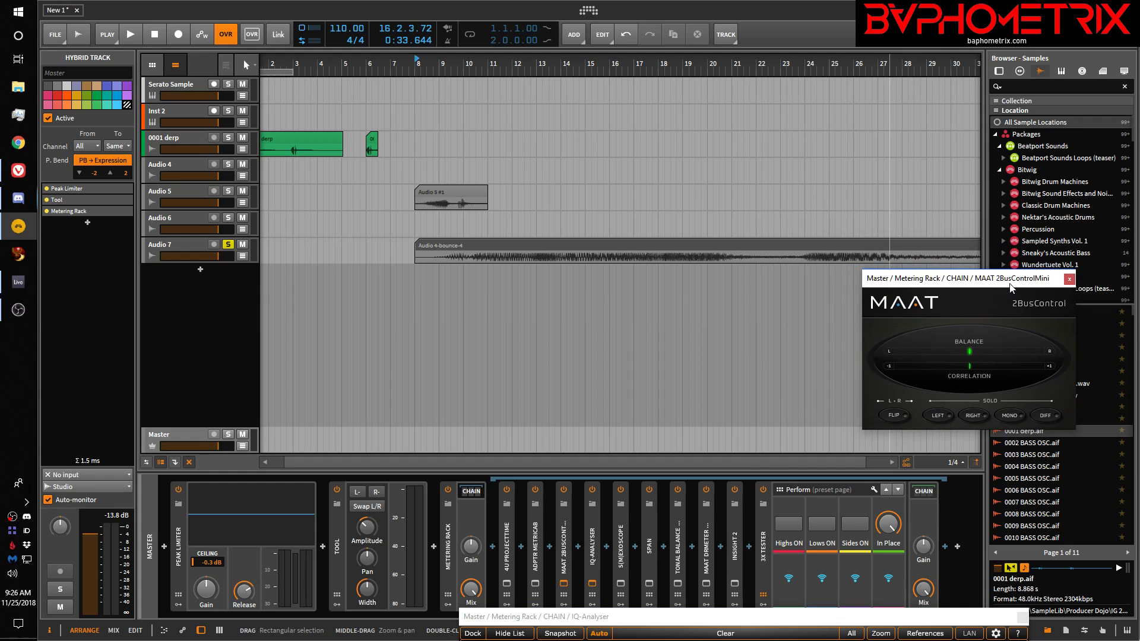
Bring IQ-Analyser back into full view, clear its graph and play the soloed clip through it
drag(745, 617, 748, 273)
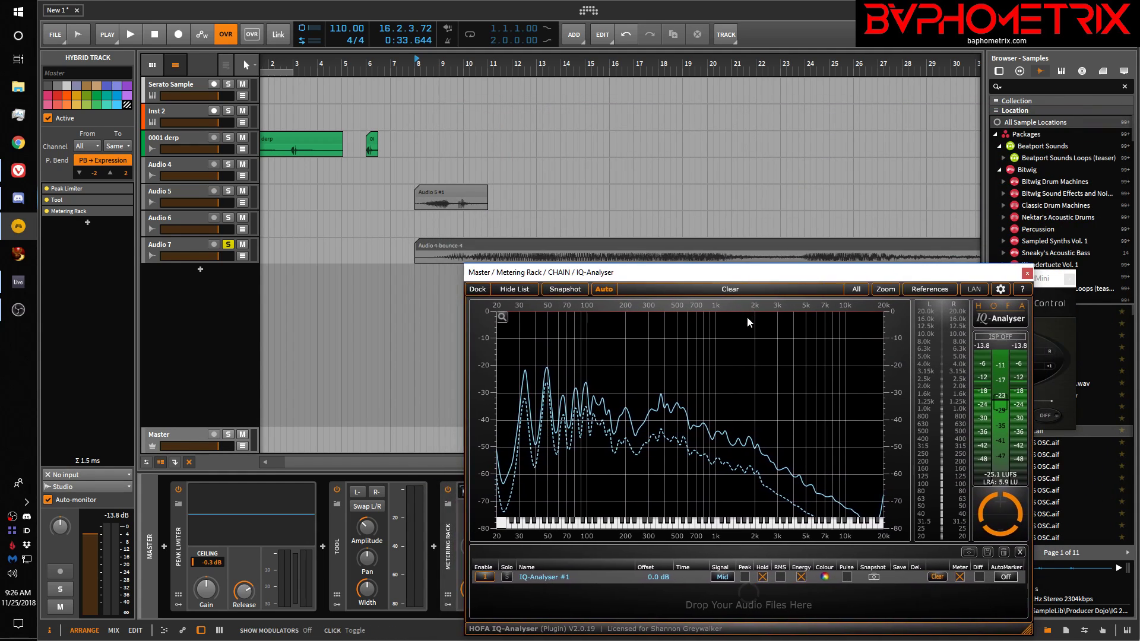
click(648, 291)
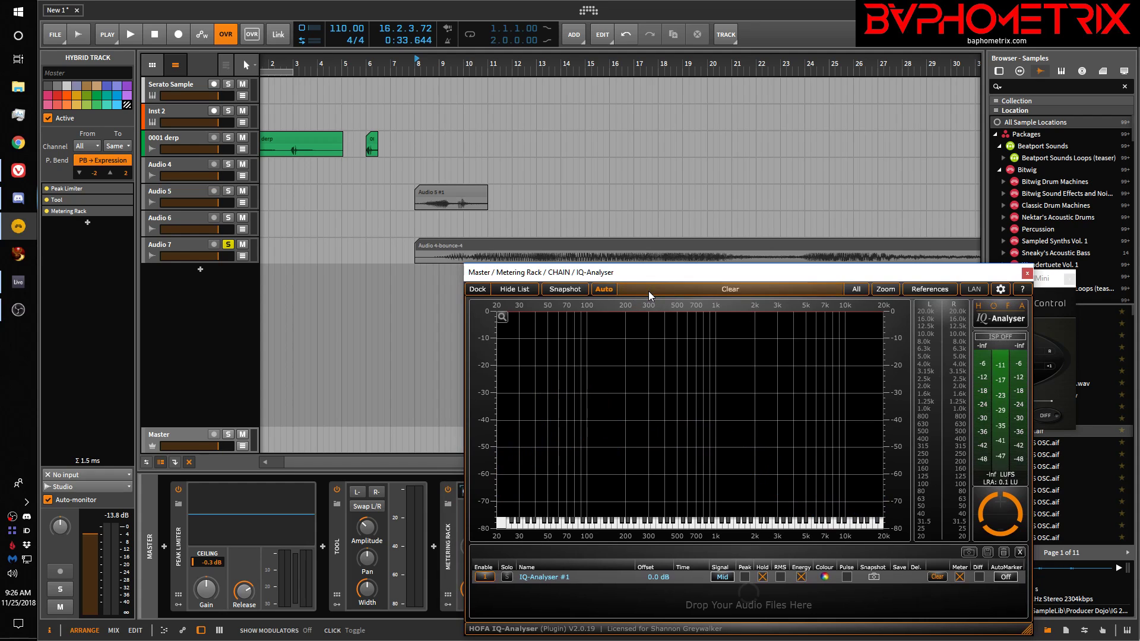
key(space)
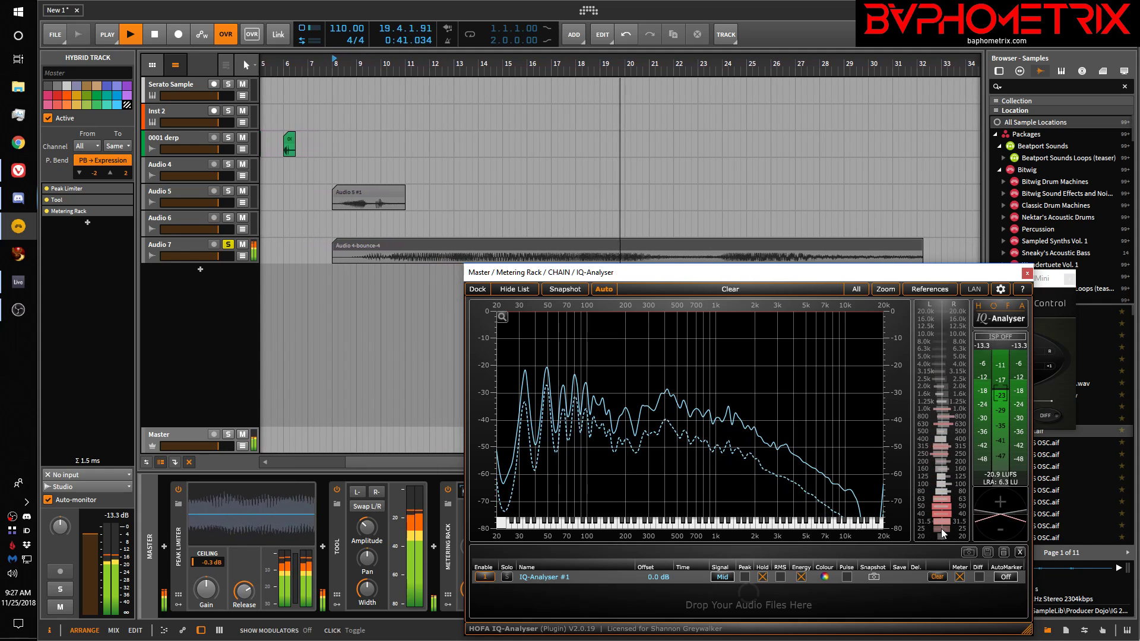
key(space)
Play Audio 7 from 18.2.1.00 and set the arranger loop to the range 18.2.1.00 to 20.1.1.00
drag(706, 272, 650, 348)
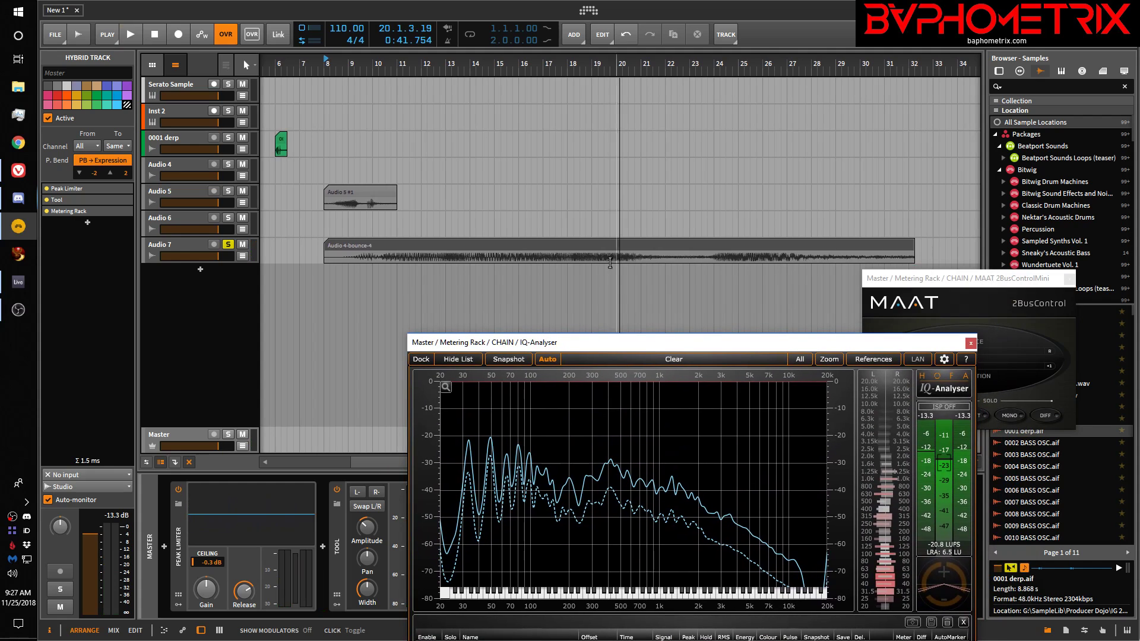
click(573, 255)
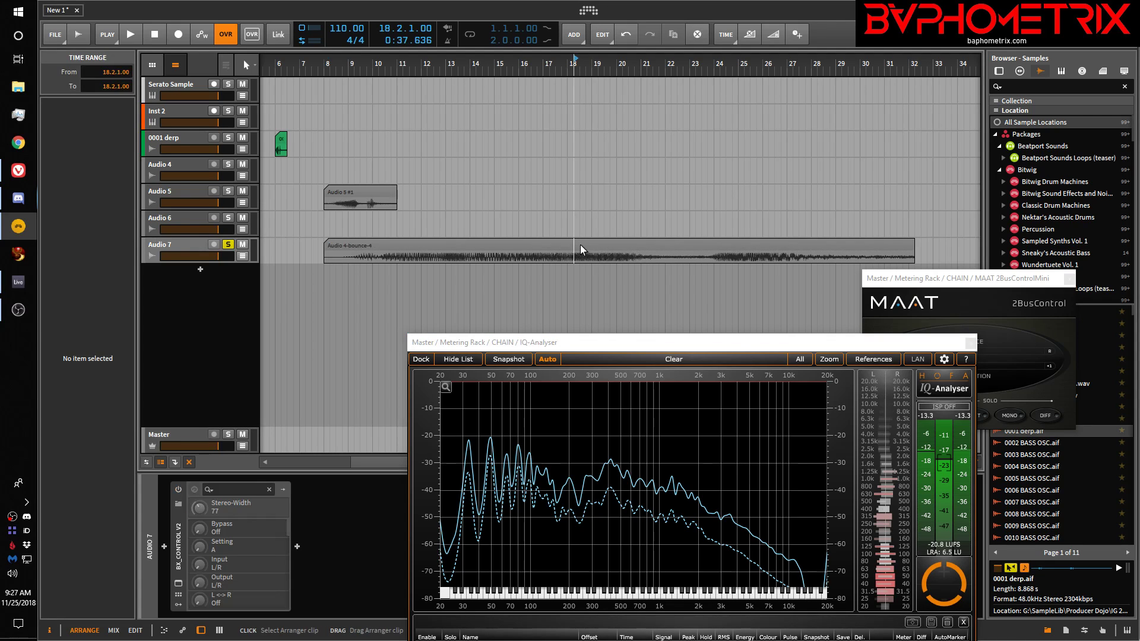
key(space)
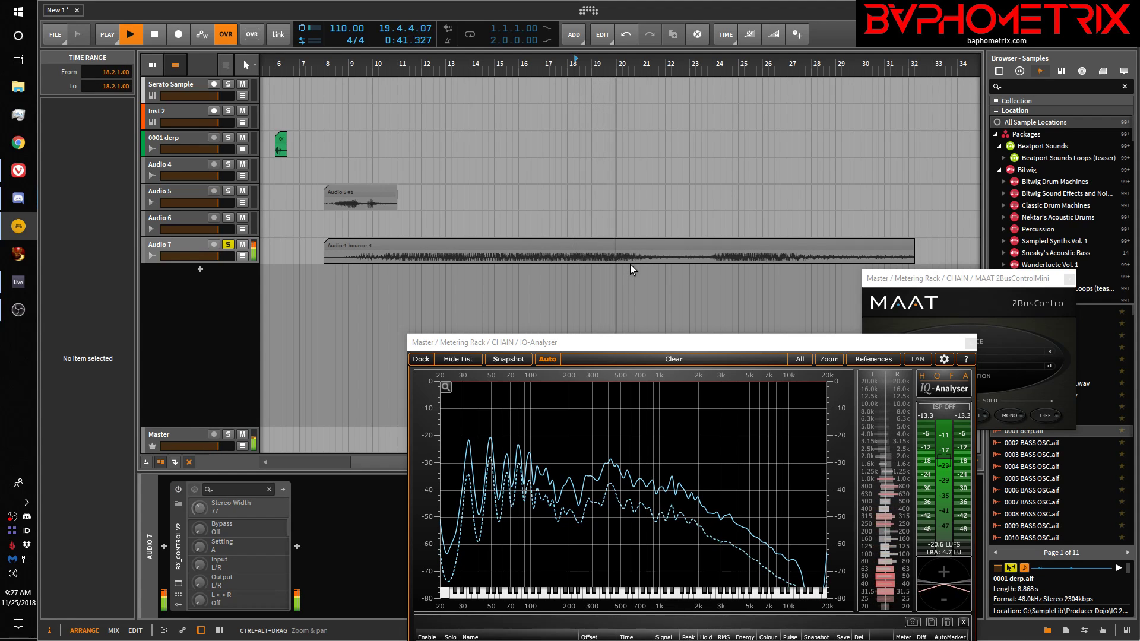
key(space)
drag(576, 257, 618, 262)
click(572, 257)
key(ctrl+l)
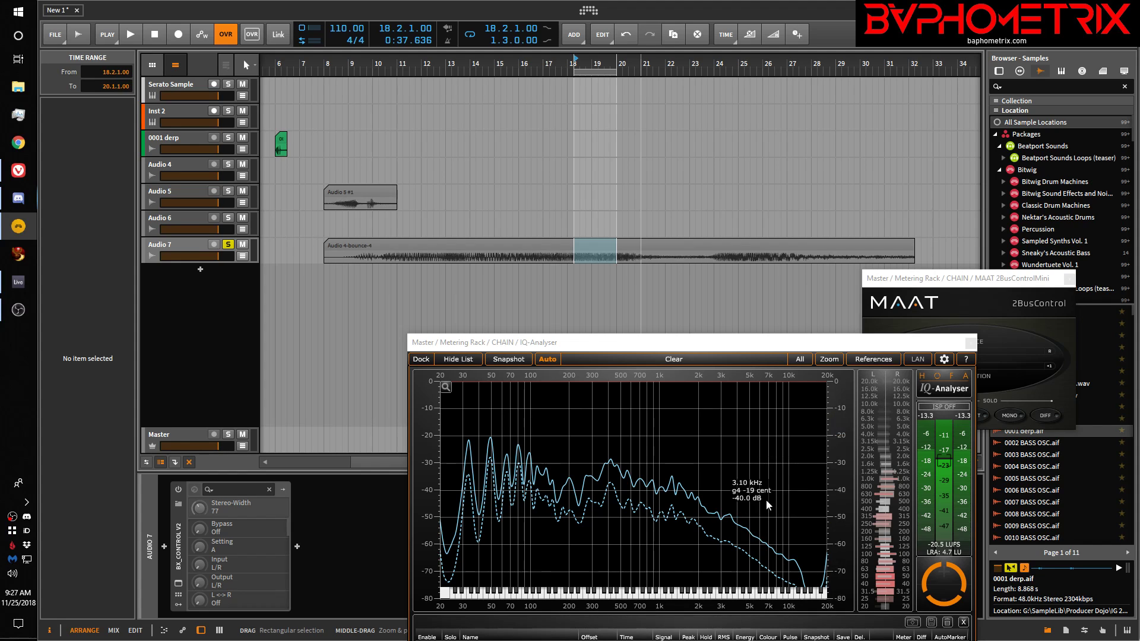
Clear IQ-Analyser beside 2BusControl and play the loop while toggling MONO to compare it with stereo
drag(765, 347, 633, 345)
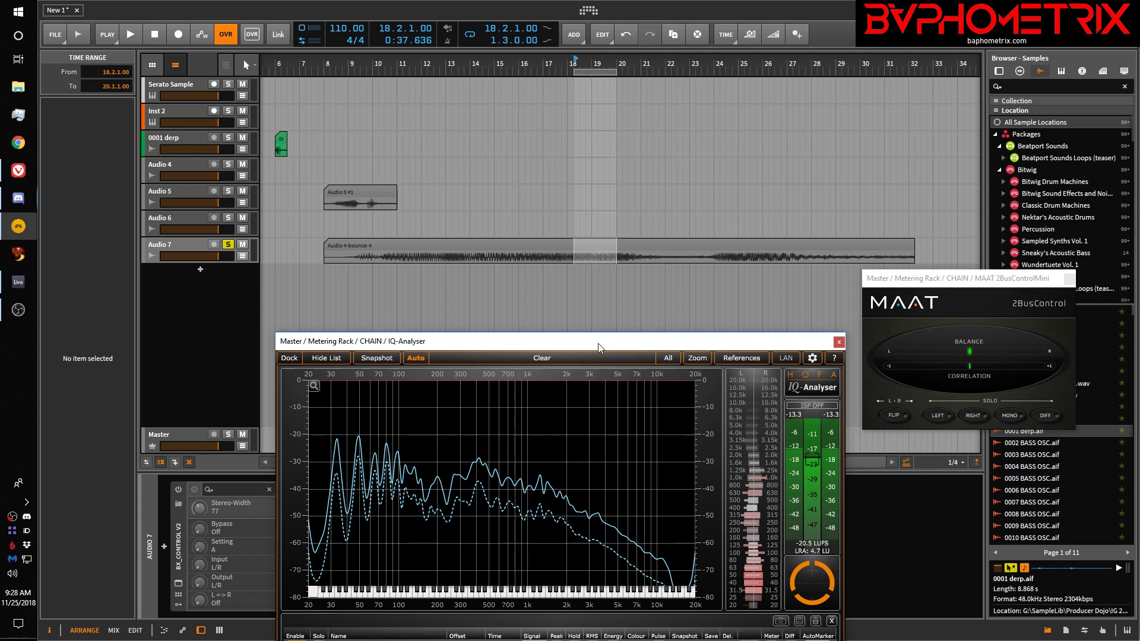
click(572, 359)
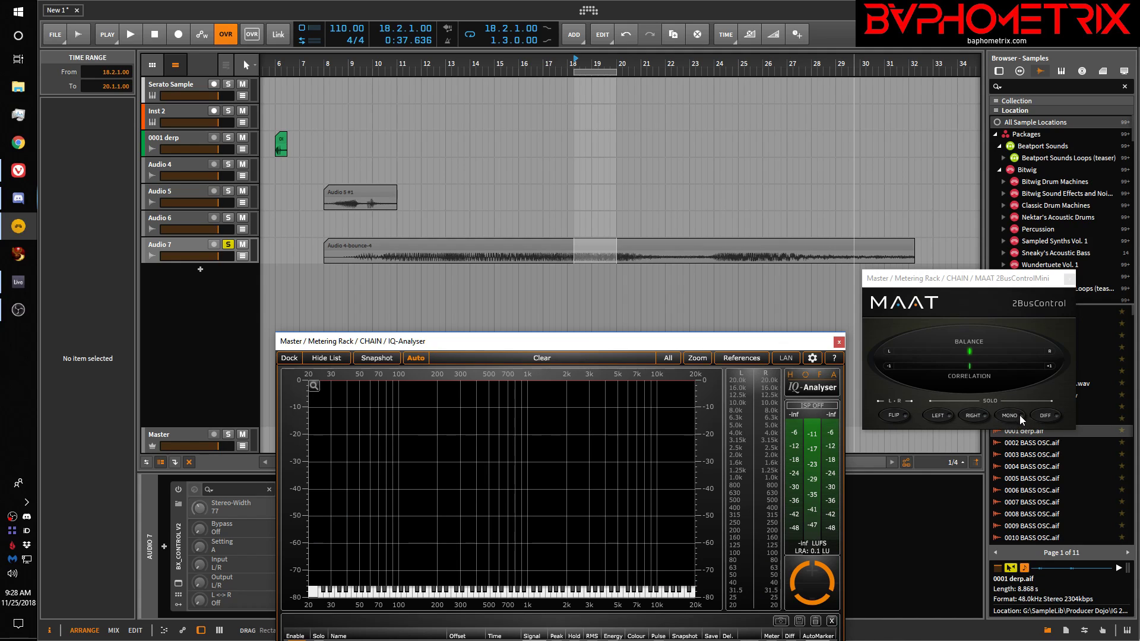
key(space)
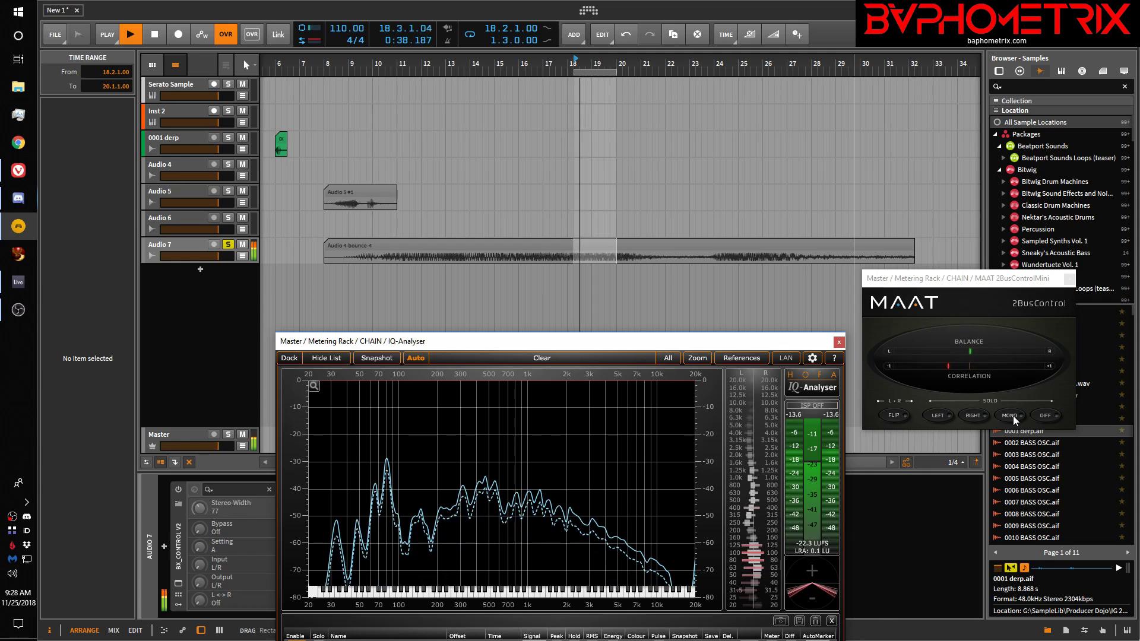
click(1013, 420)
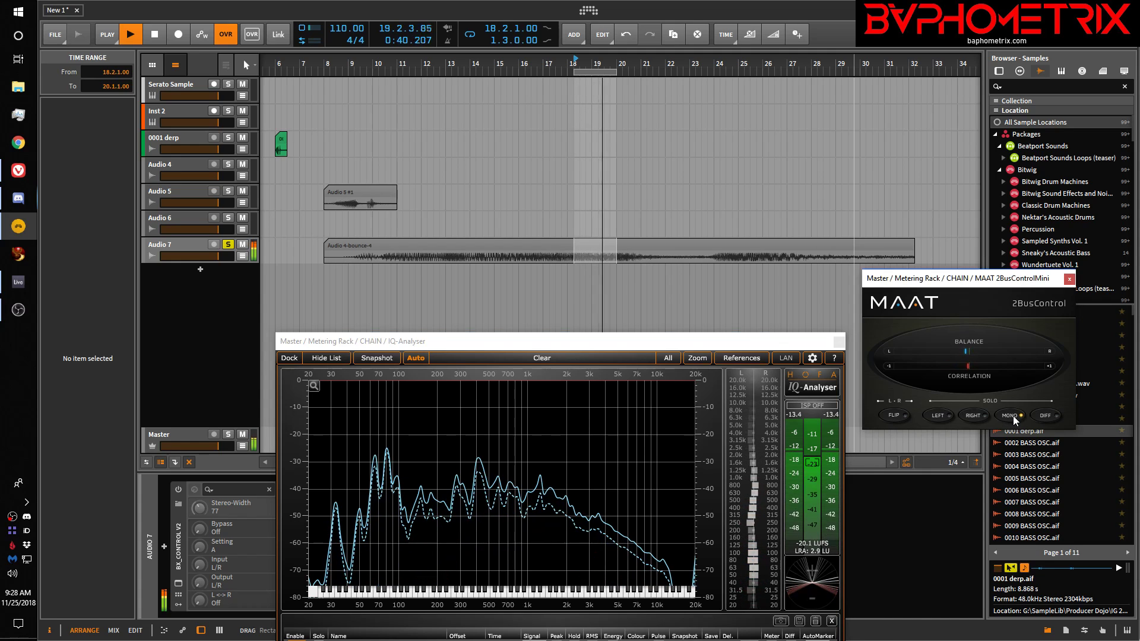
click(1014, 419)
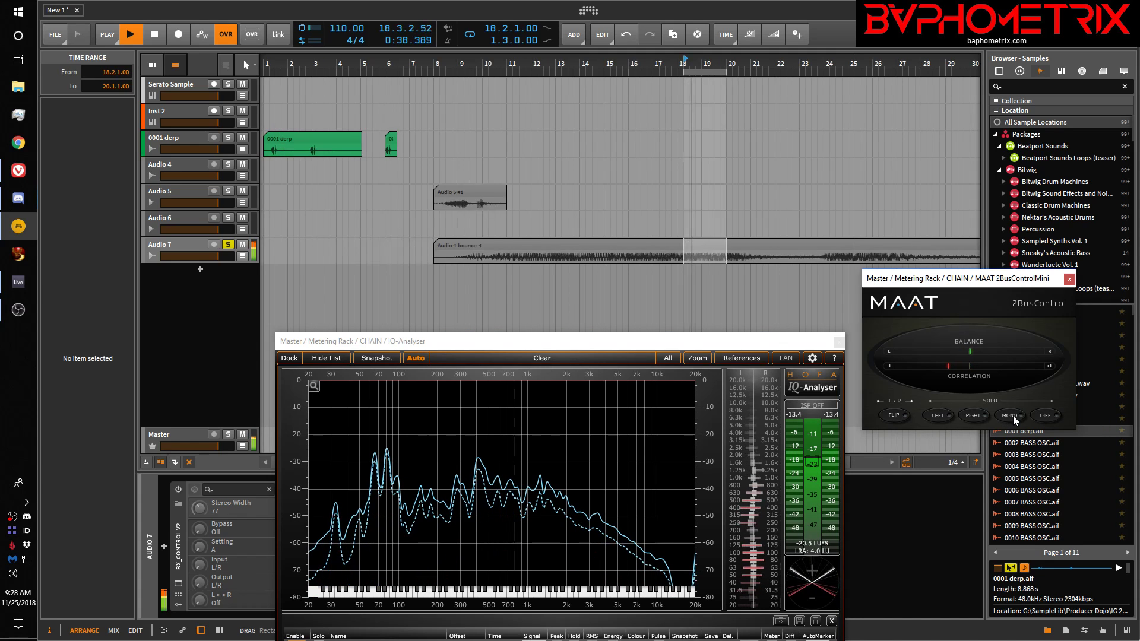
click(1013, 419)
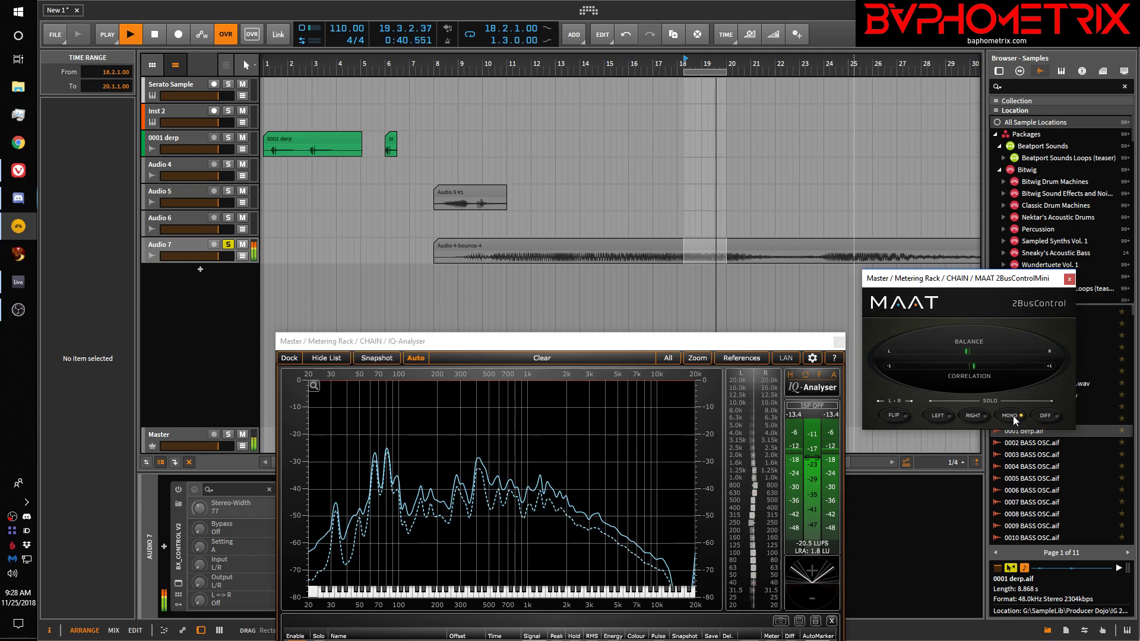
key(space)
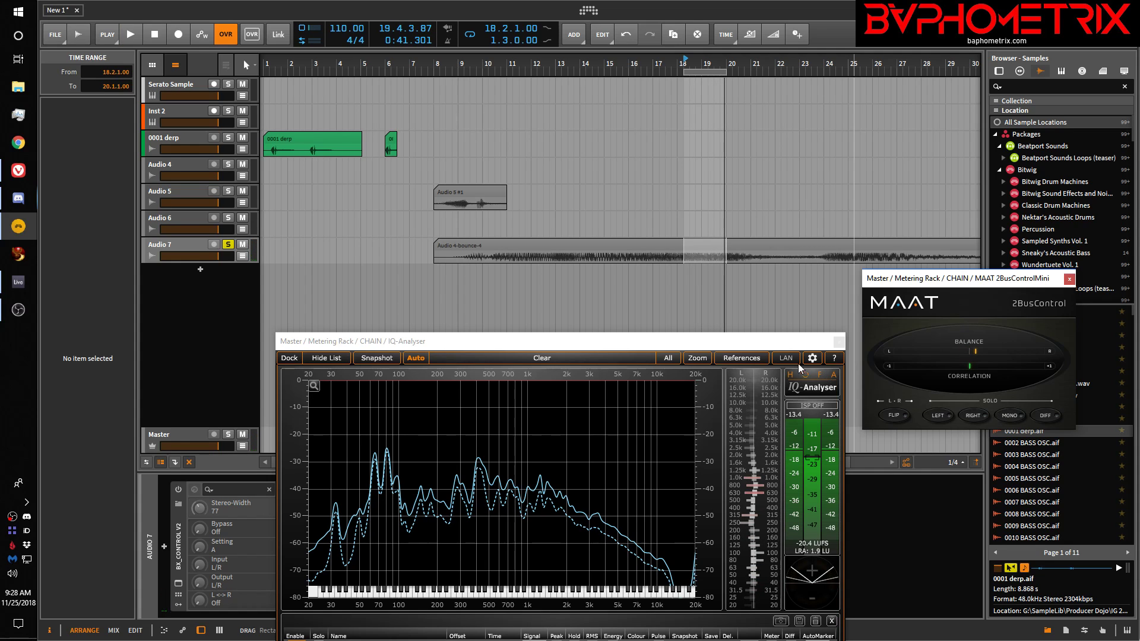
Reposition IQ-Analyser and open the bx_control V2 plug-in window on Audio 7
mouse_move(777, 339)
mouse_down()
mouse_move(780, 311)
mouse_move(781, 346)
mouse_move(774, 318)
mouse_move(784, 333)
mouse_up()
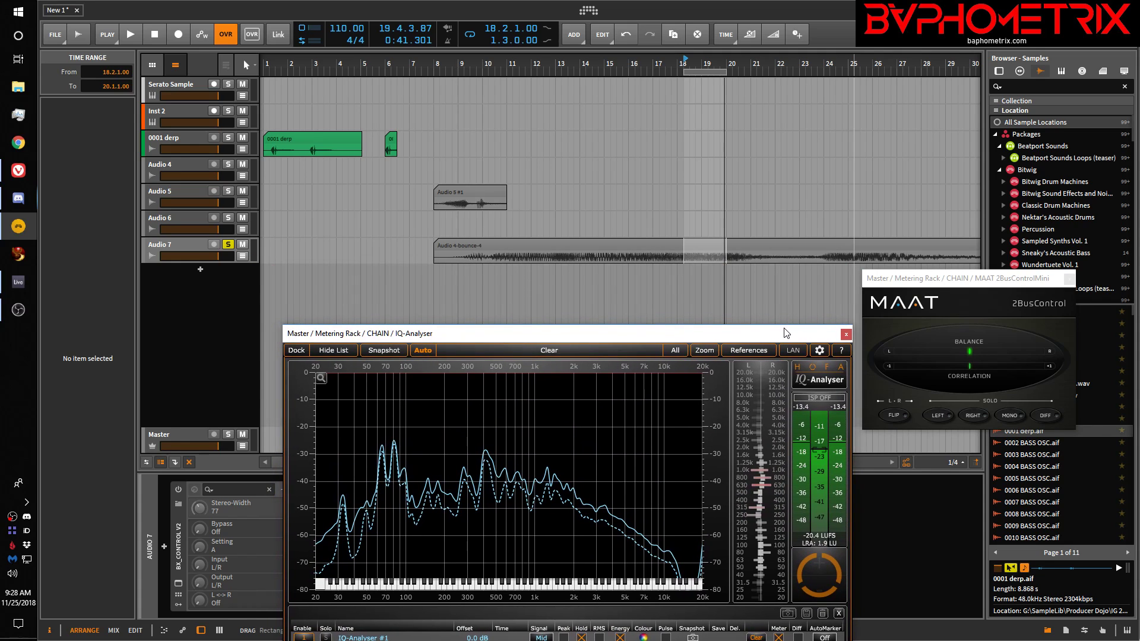
drag(770, 339, 813, 338)
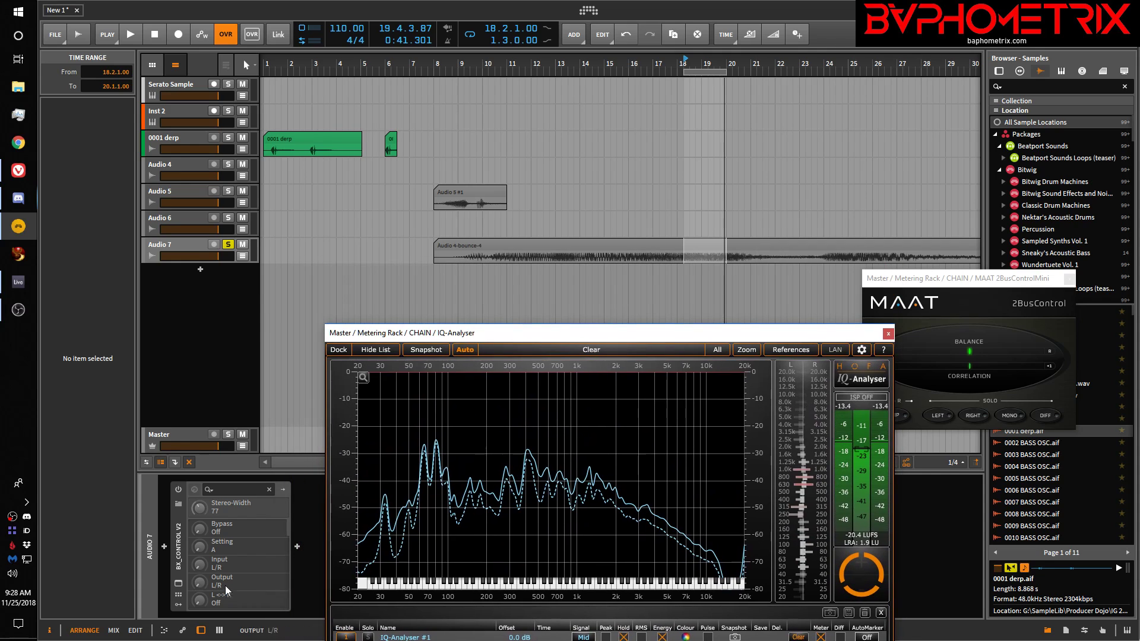
click(178, 584)
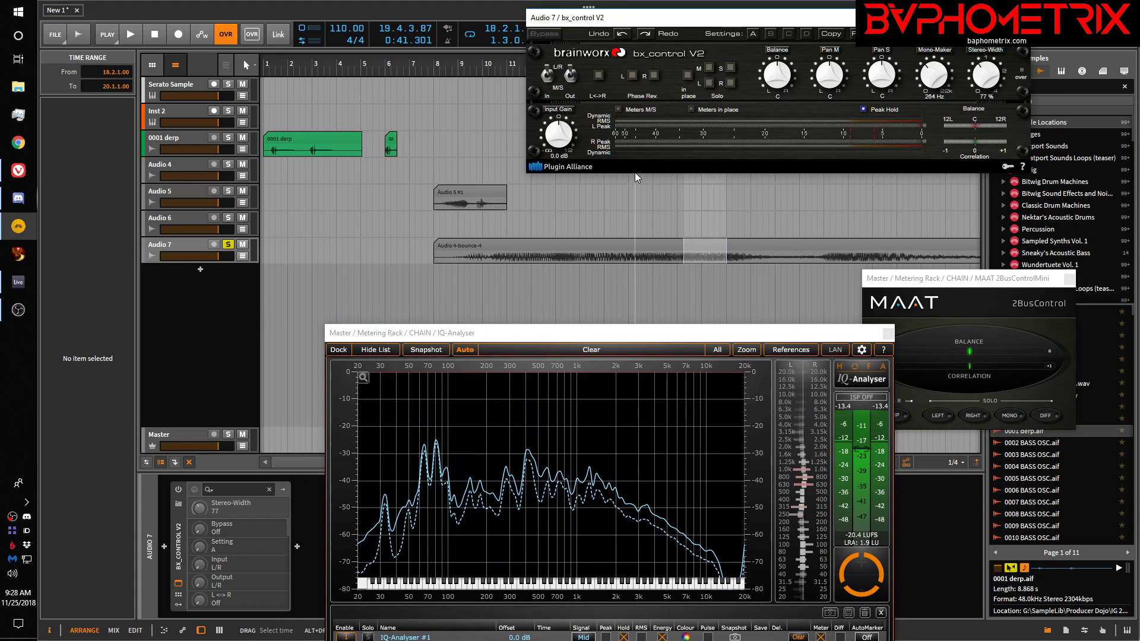
Move the bx_control V2 window clear of the browser and switch the bx_control V2 device on for Audio 7
drag(713, 21, 423, 77)
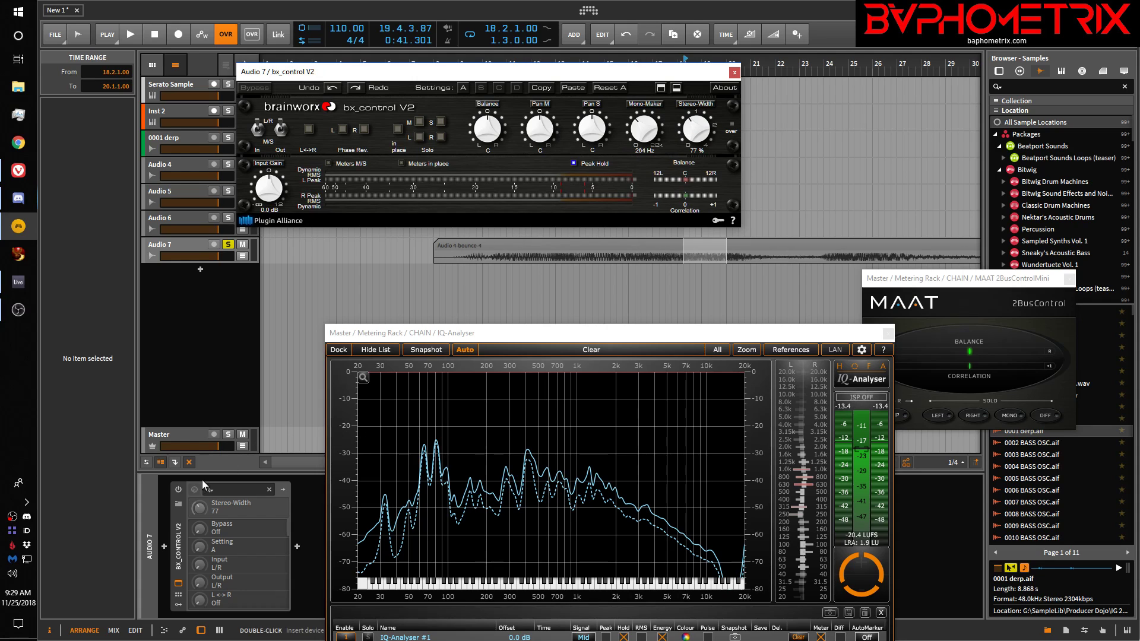
click(180, 489)
click(178, 489)
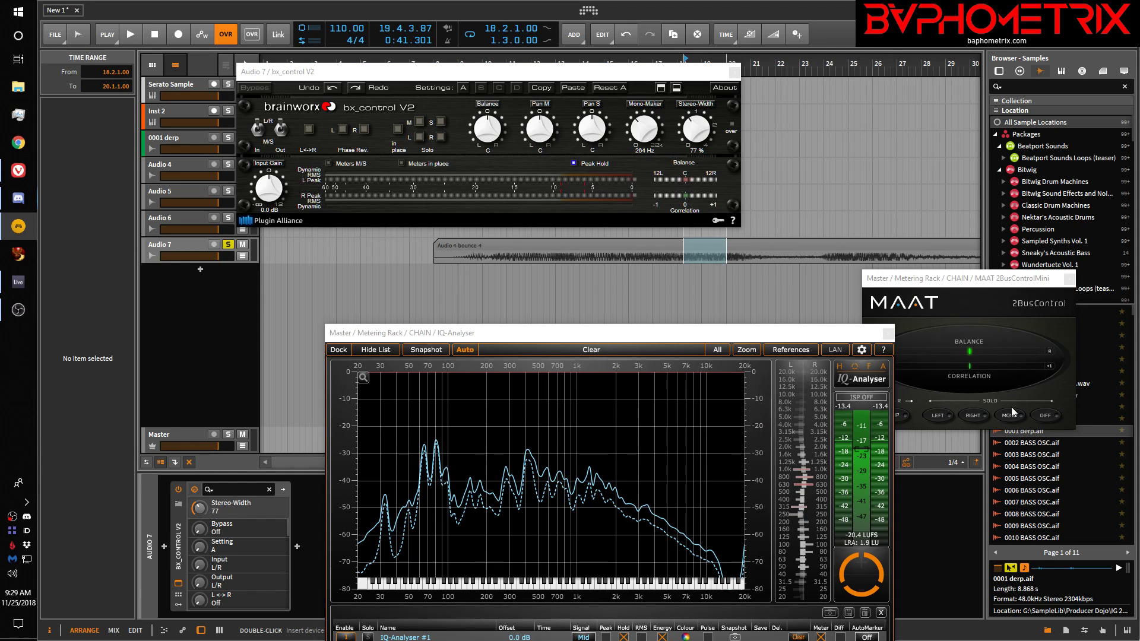
Clear and reposition IQ-Analyser, then play the loop through bx_control V2 while comparing MONO with stereo in 2BusControl
click(640, 350)
drag(679, 333, 637, 273)
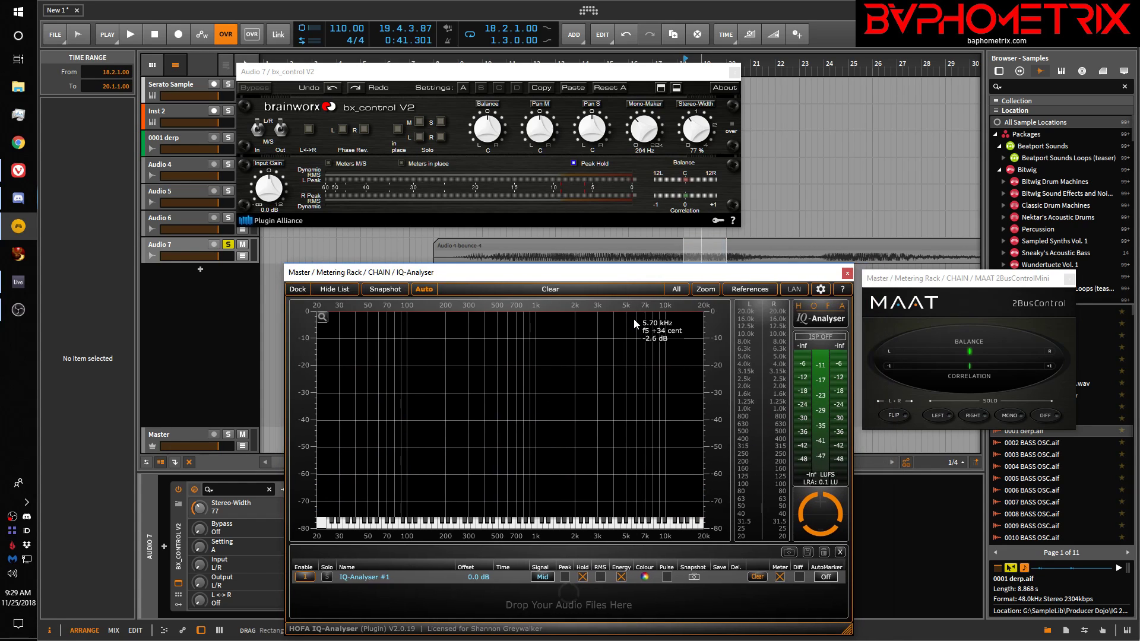
key(space)
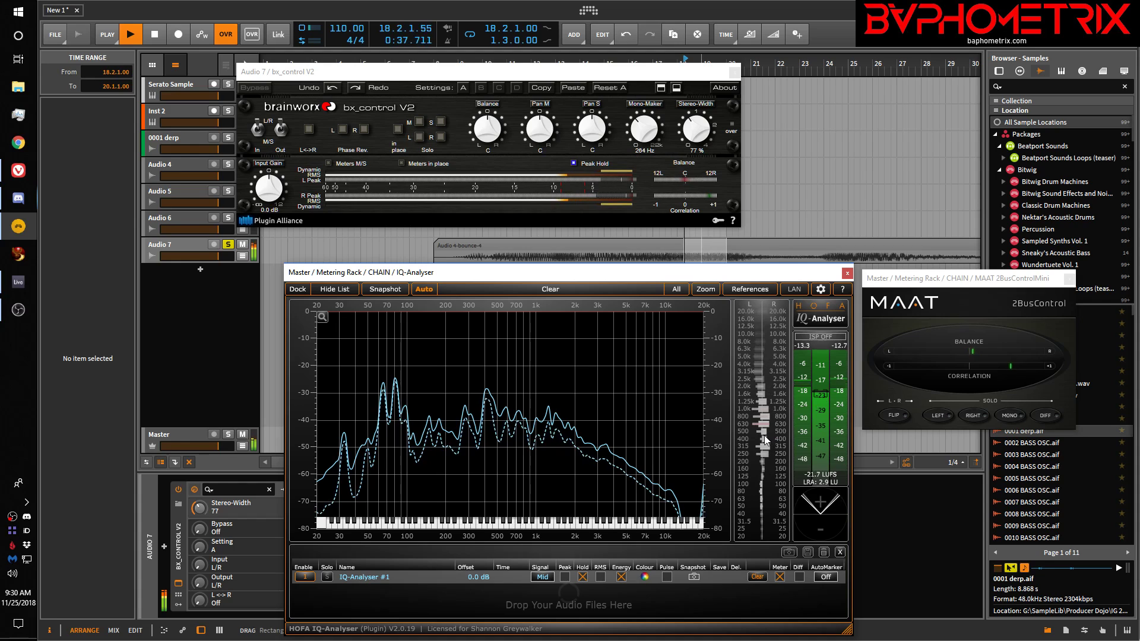
click(1009, 418)
click(1011, 417)
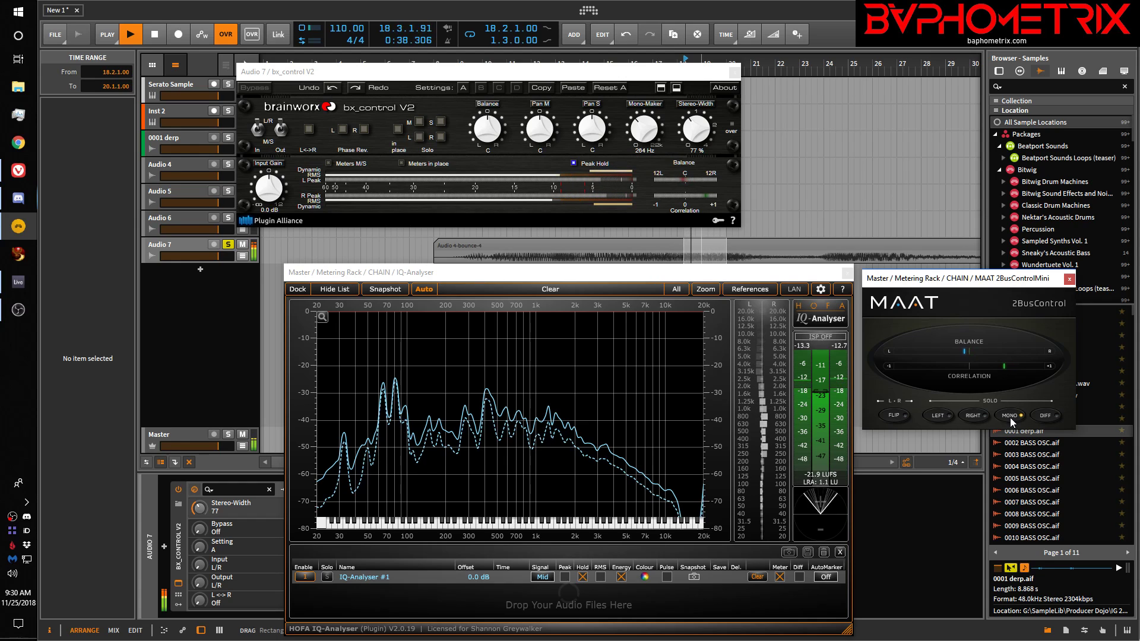
key(space)
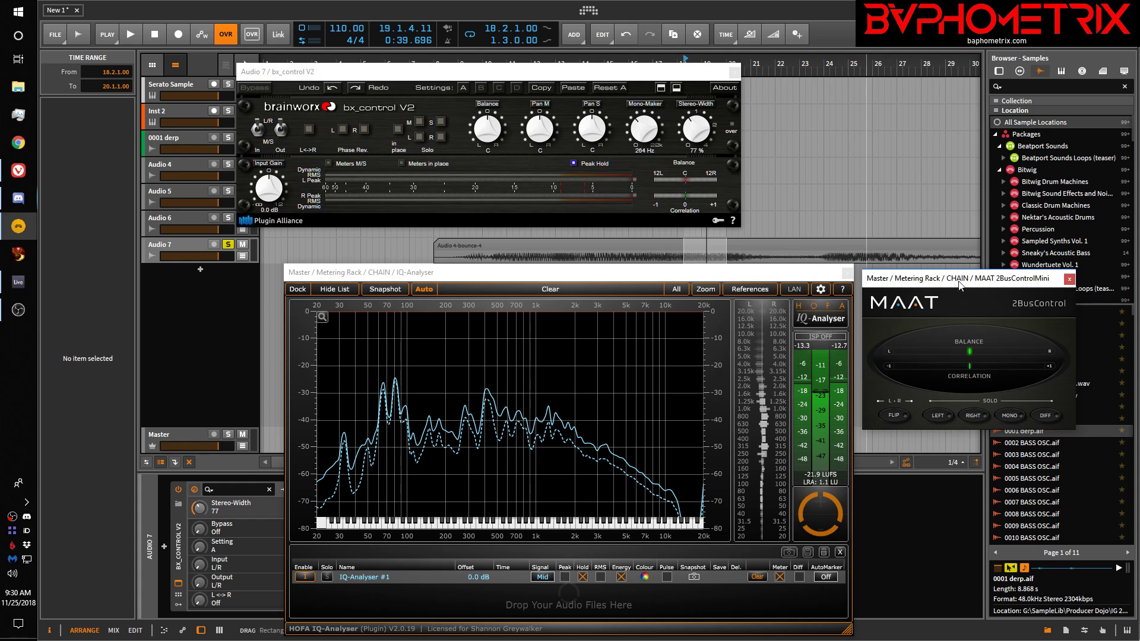
Close the 2BusControl, IQ-Analyser and bx_control V2 plug-in windows
click(1069, 278)
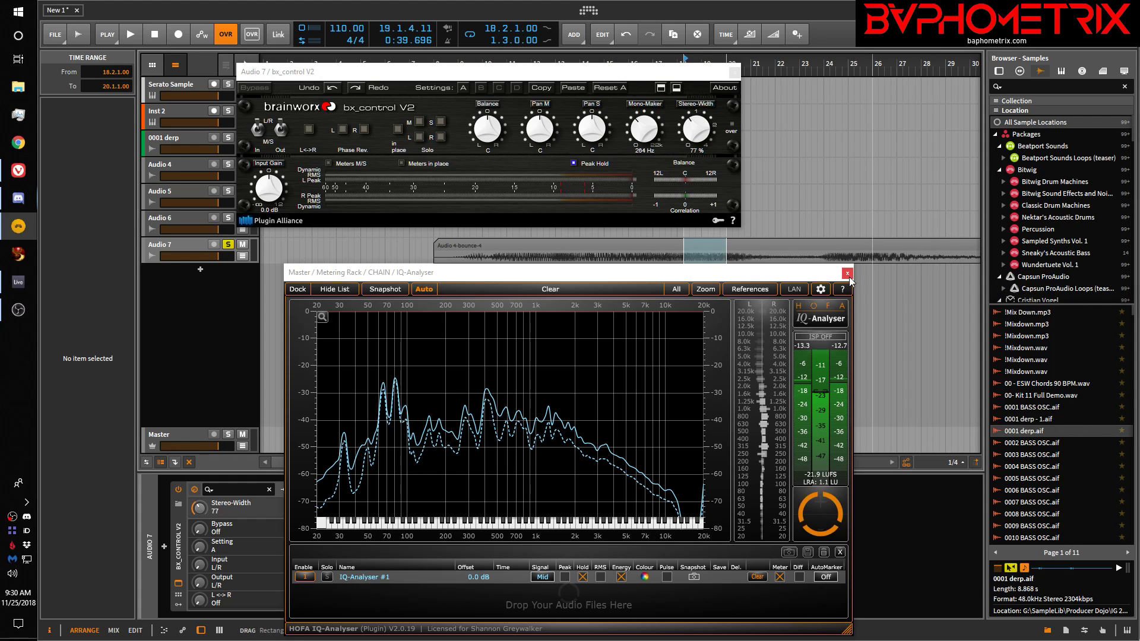
click(847, 274)
click(735, 73)
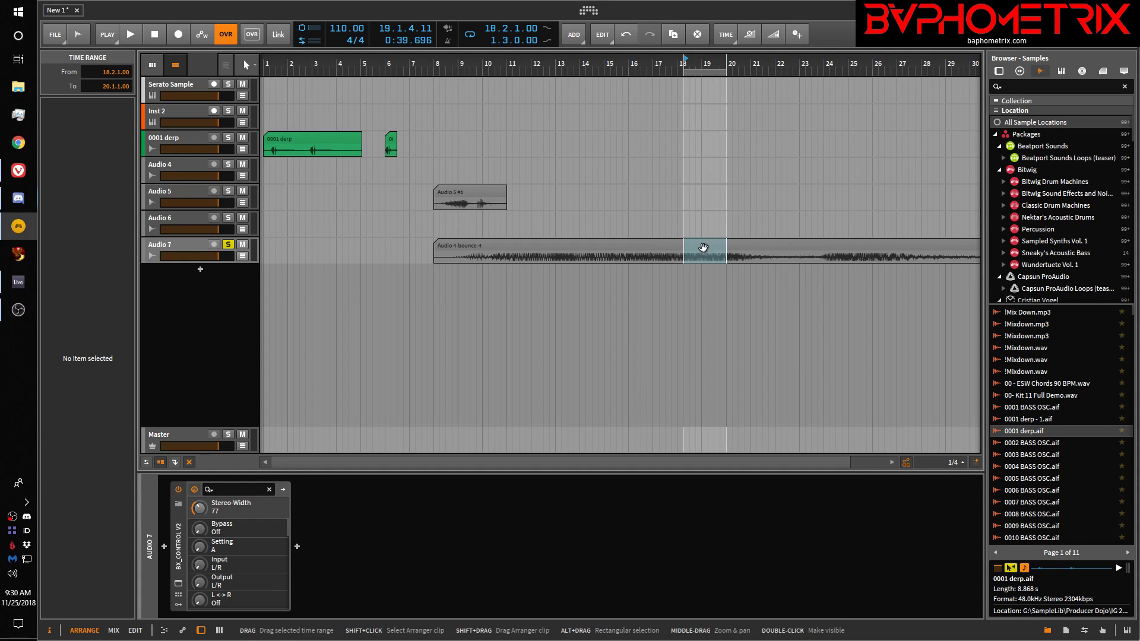
Select 18.1.1.00 to 20.1.1.00 on Audio 7 and set the arranger loop to that range
scroll(700, 247, up, 3)
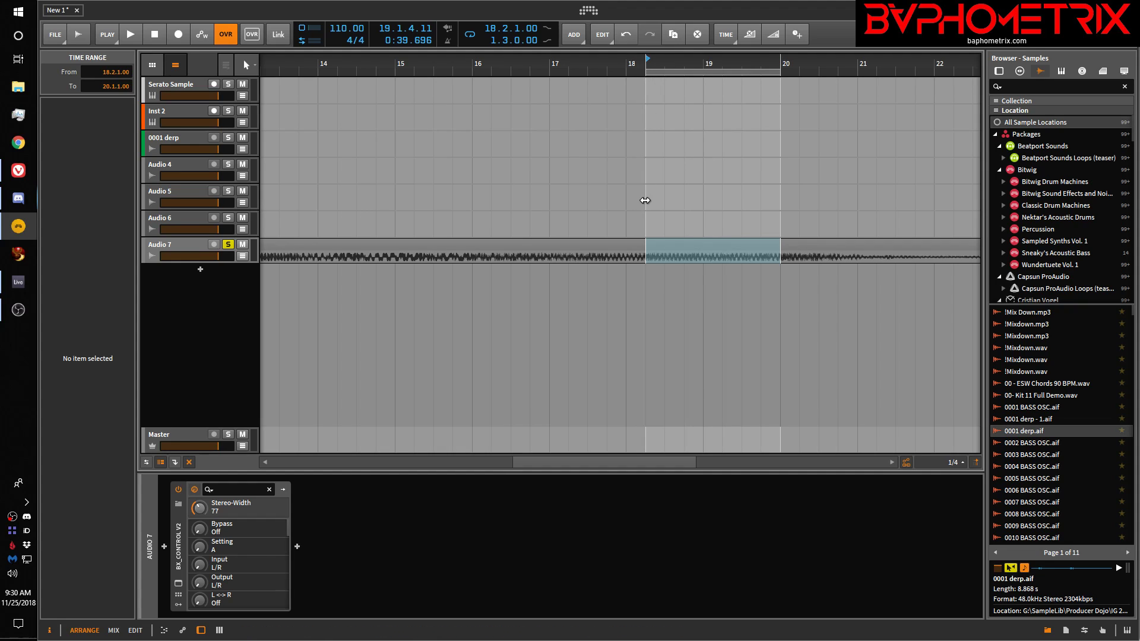
click(630, 252)
drag(629, 252, 777, 261)
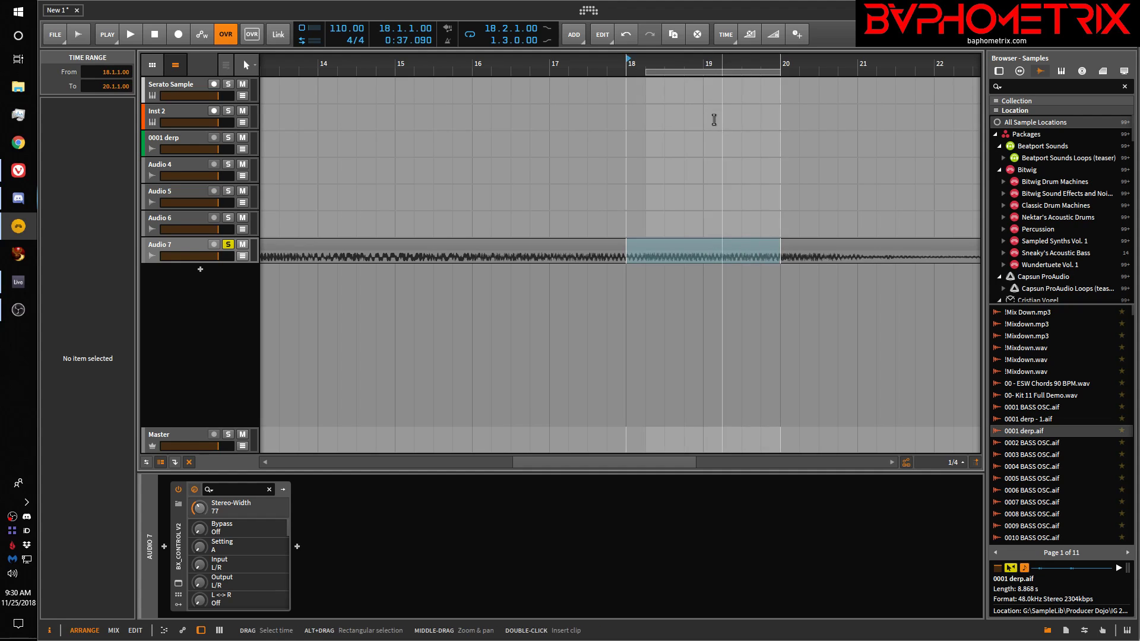
key(ctrl+l)
Play the two-bar loop from 18.1.1.00 several times to check how the section sounds, and stop playback
key(space)
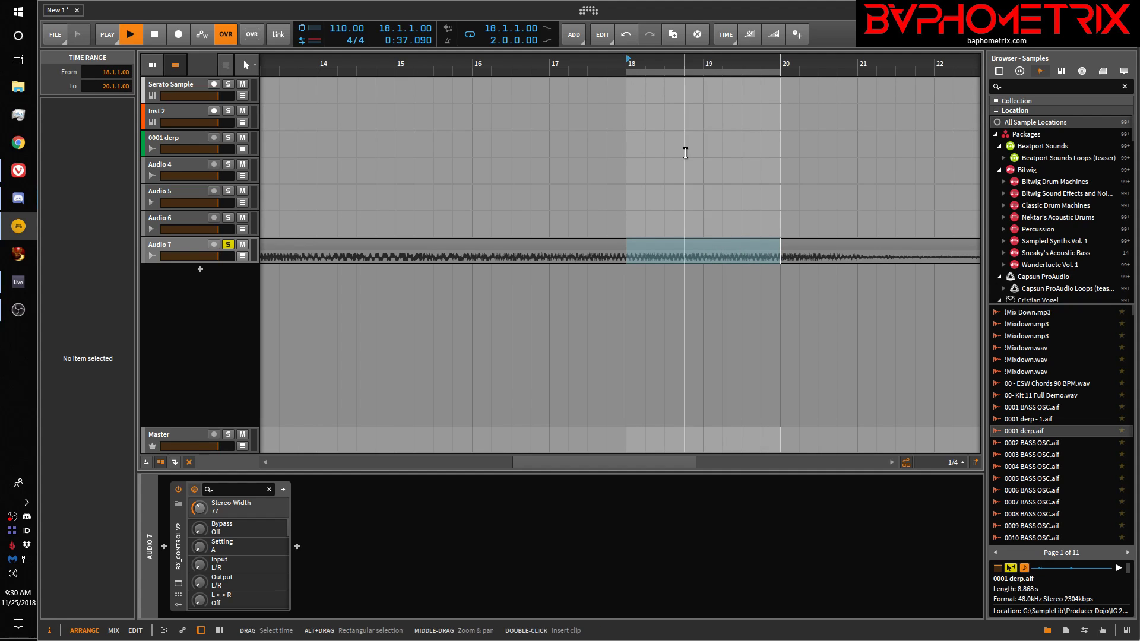
scroll(685, 152, left, 3)
key(space)
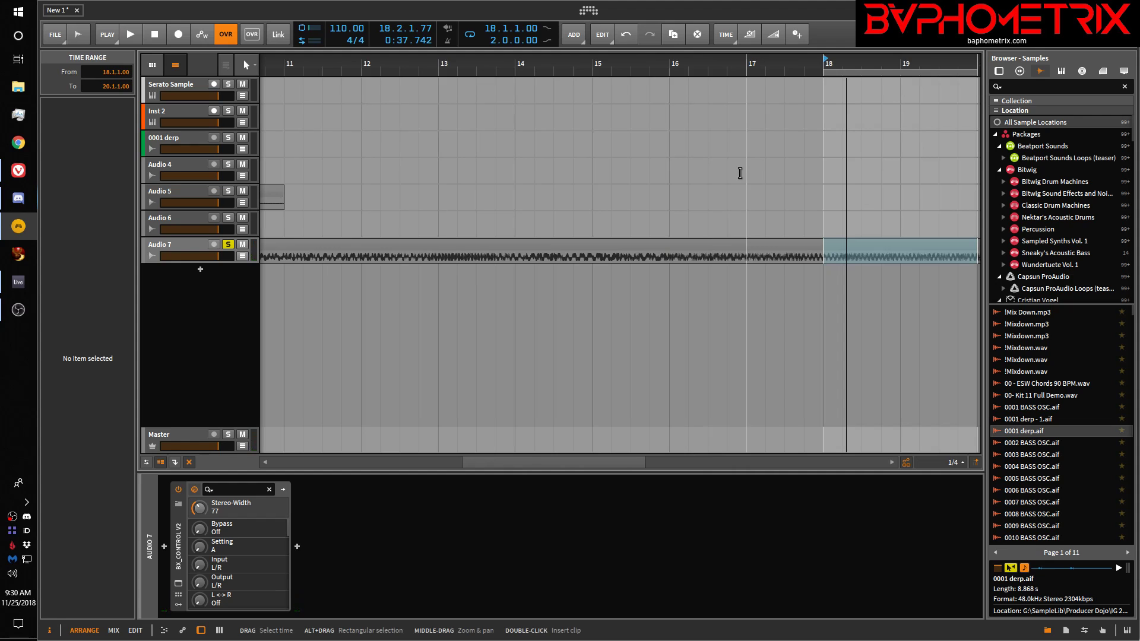
key(super)
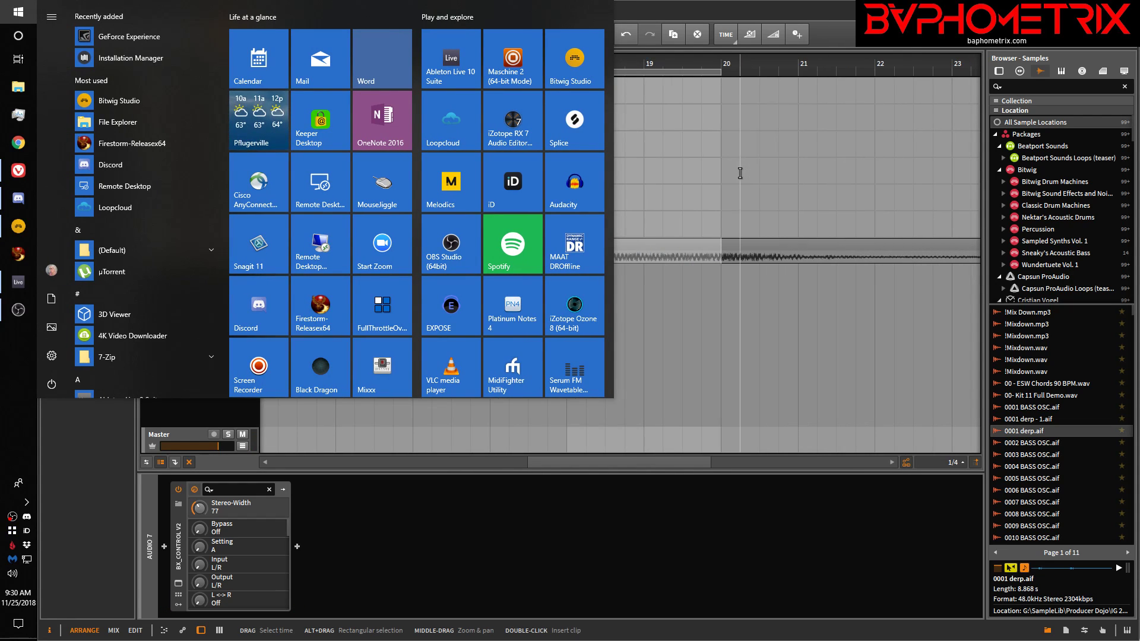
key(super)
key(space)
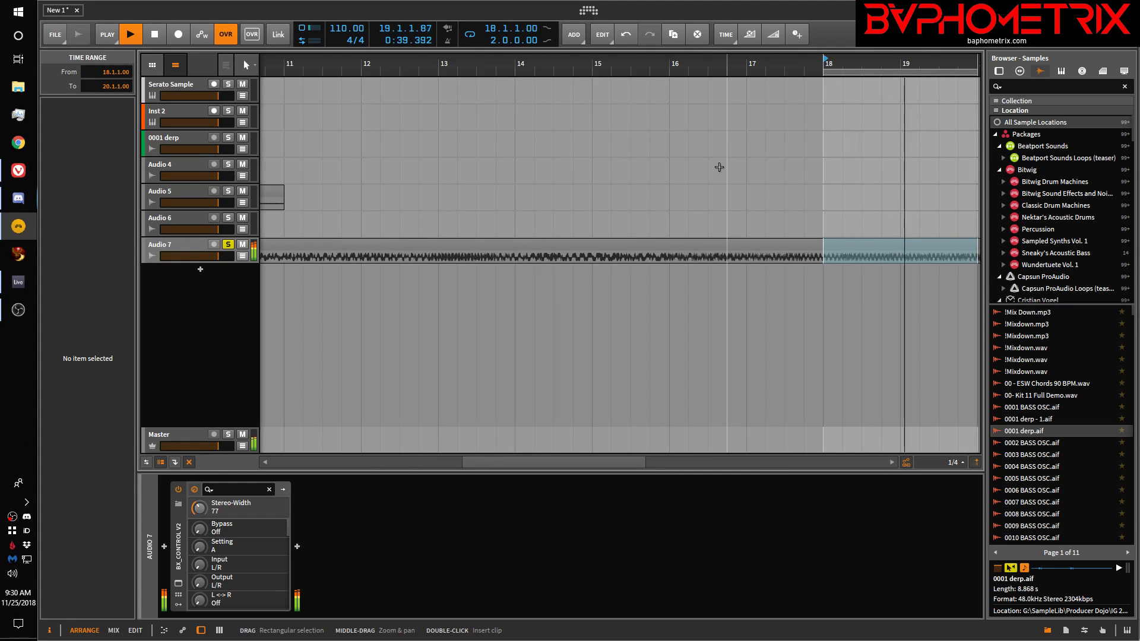
key(space)
drag(861, 66, 546, 71)
key(space)
key(space)
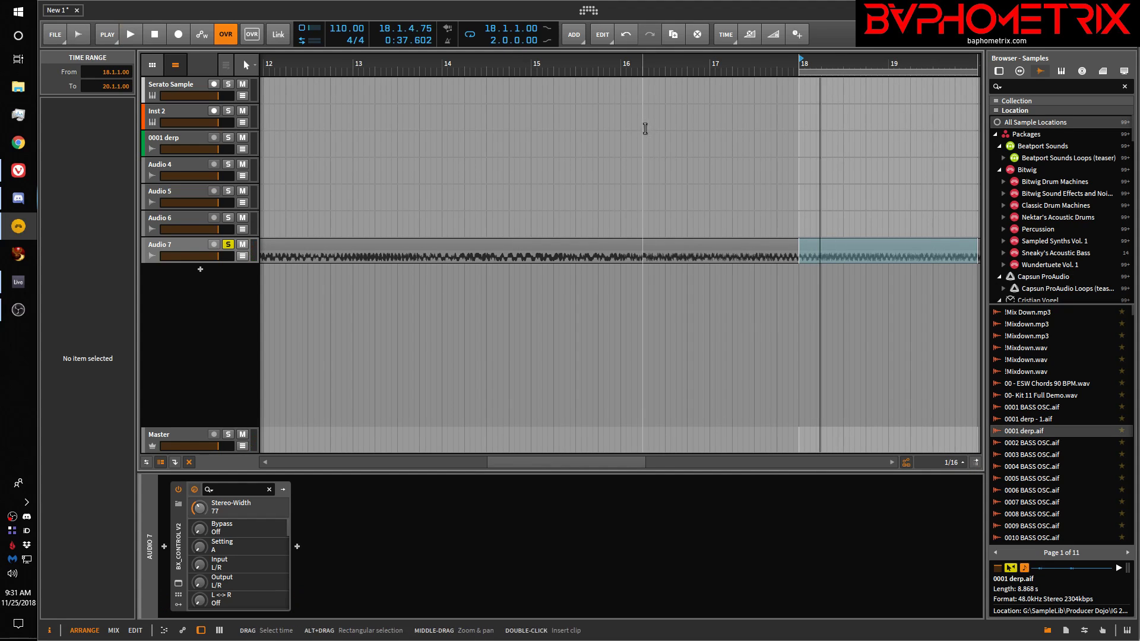
drag(686, 64, 424, 117)
key(space)
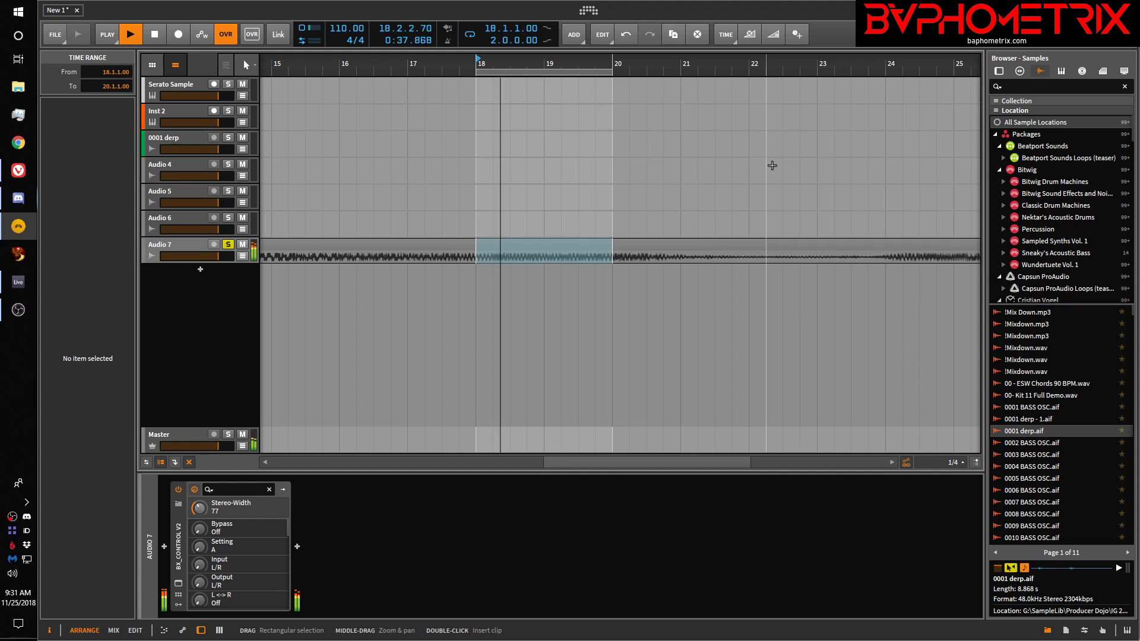
key(space)
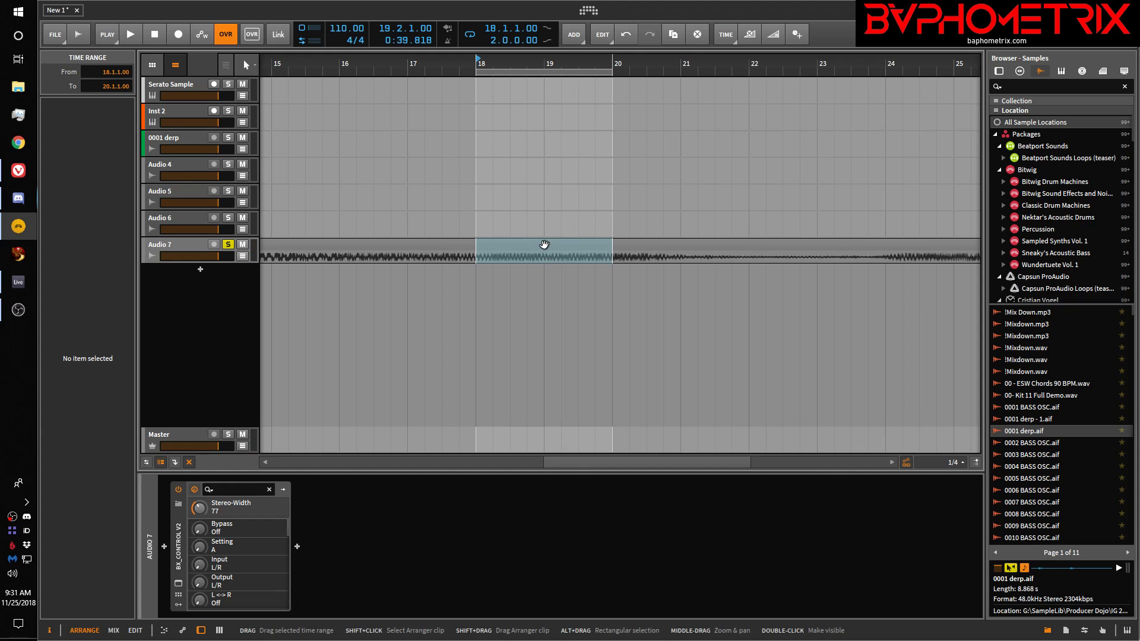
Open the Audio 4-bounce-4 clip in the detail editor and split out its audio from 18.1.1.00 to 20.1.1.00
double_click(453, 244)
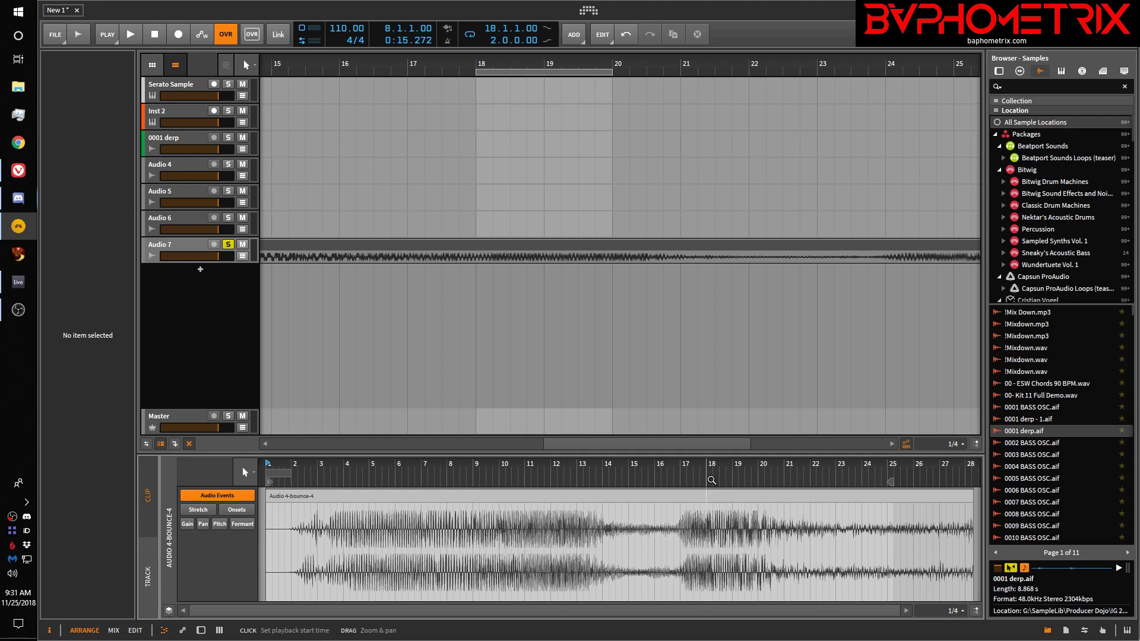
drag(711, 479, 711, 534)
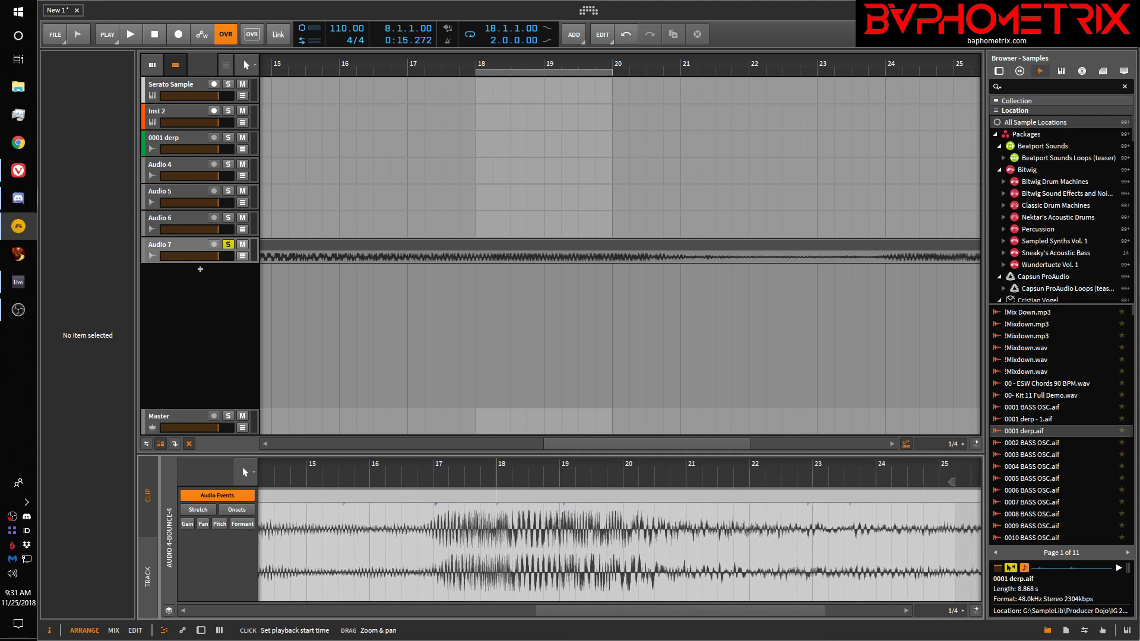
drag(491, 486, 491, 477)
drag(487, 536, 604, 561)
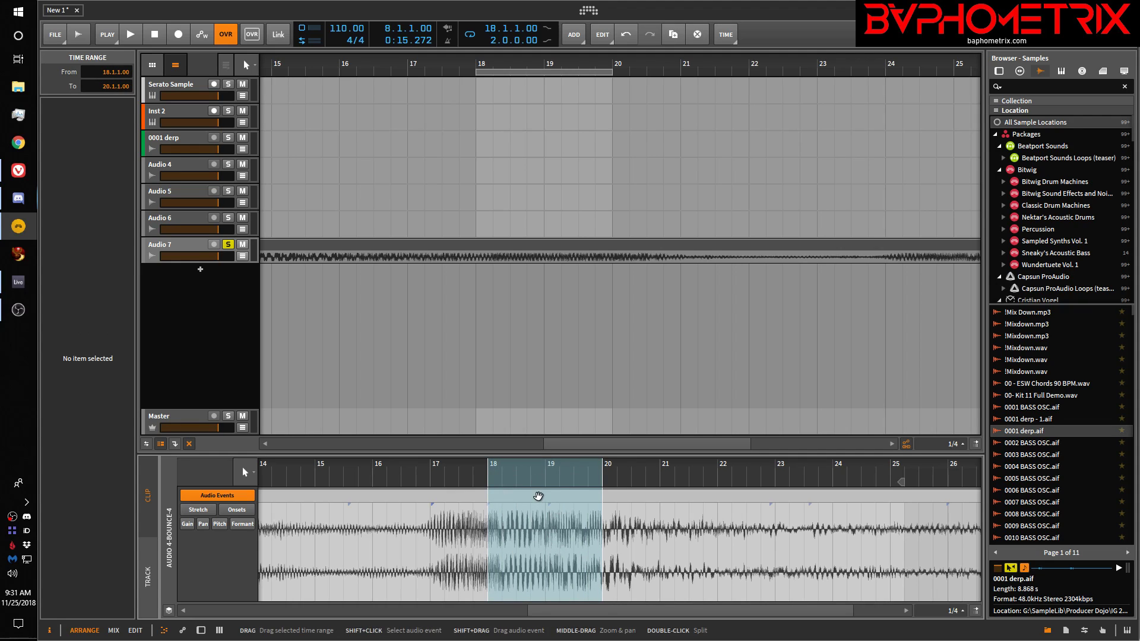
double_click(539, 499)
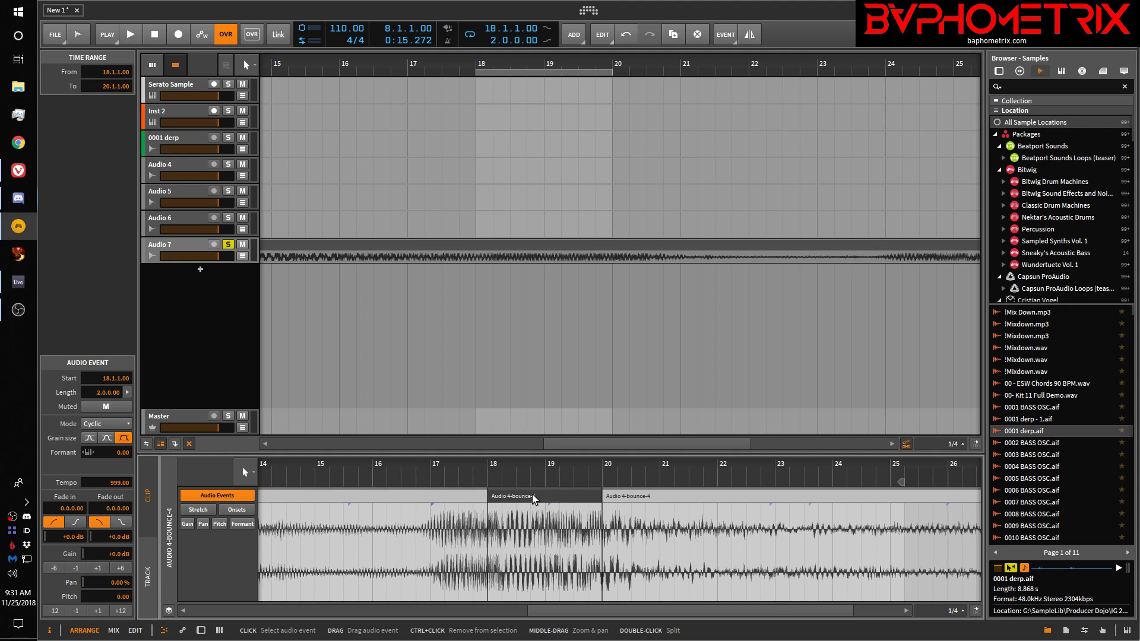
In the Audio 7 track editor, move the split two-bar audio event out of the long clip to 35.1.1.00
drag(545, 463, 509, 409)
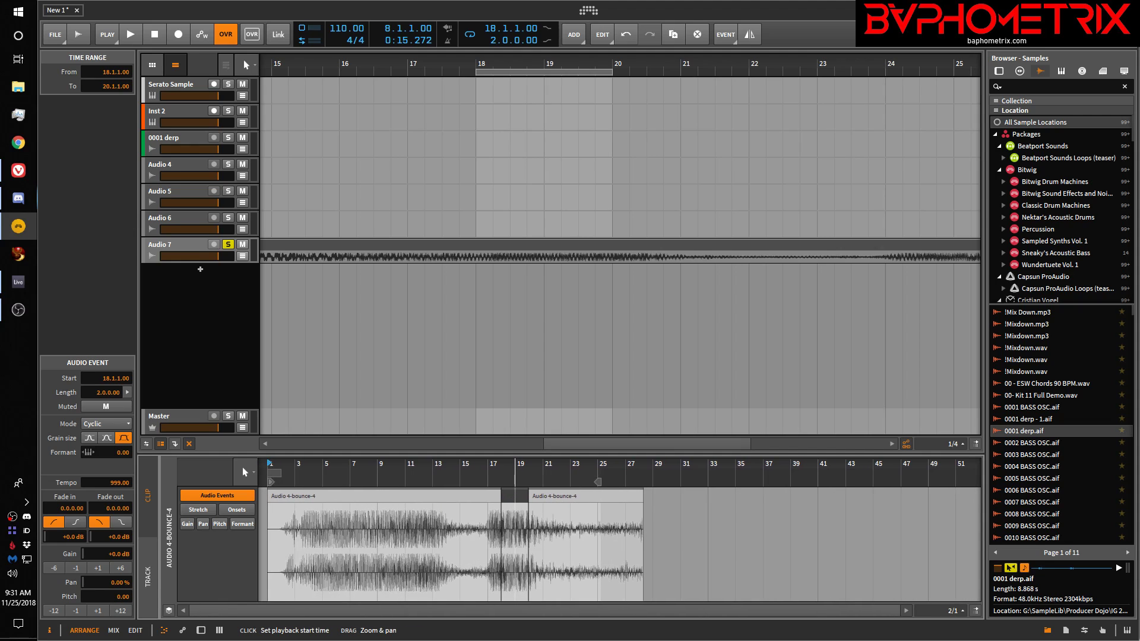
click(148, 586)
drag(590, 464, 598, 494)
click(505, 496)
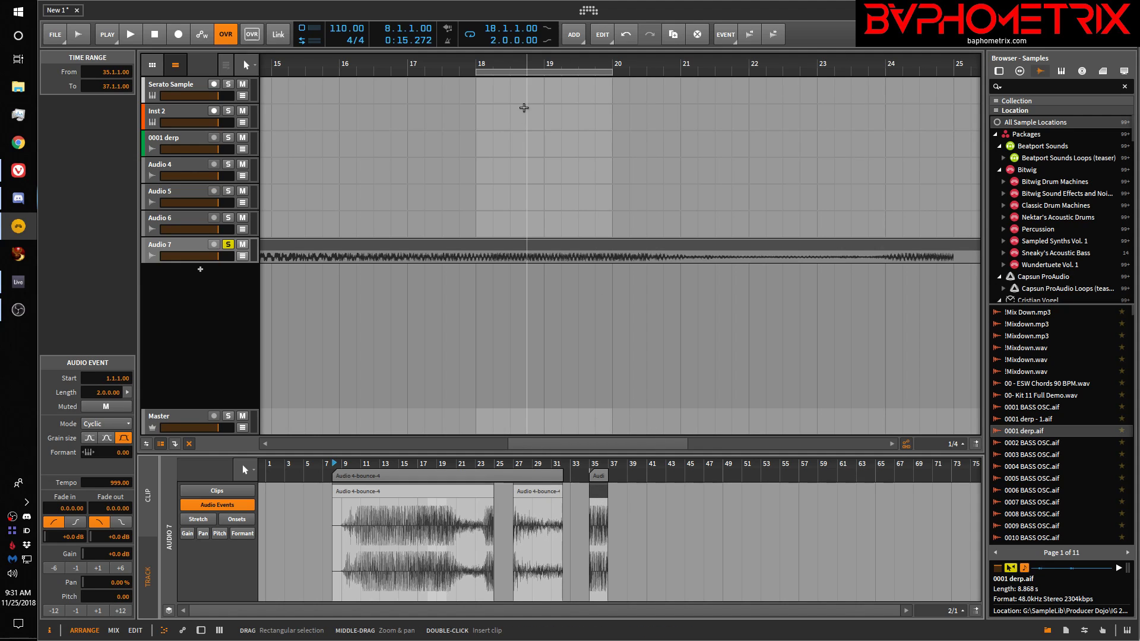
drag(562, 61, 498, 128)
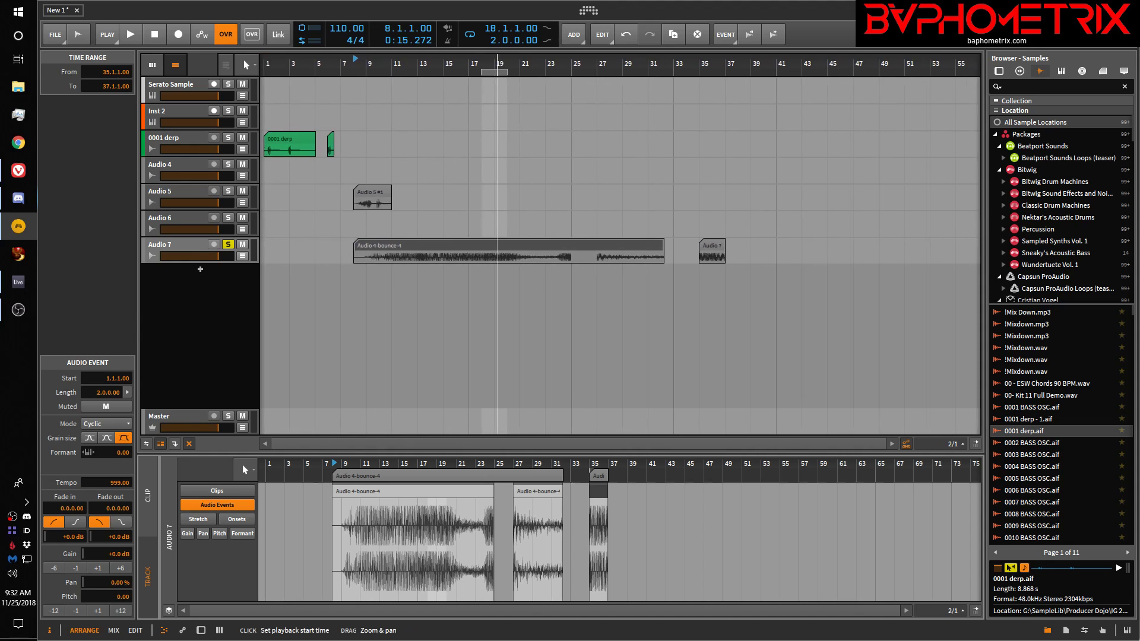
Open the two-bar clip at 35.1.1.00 on Audio 7 in the clip-level detail editor
click(714, 251)
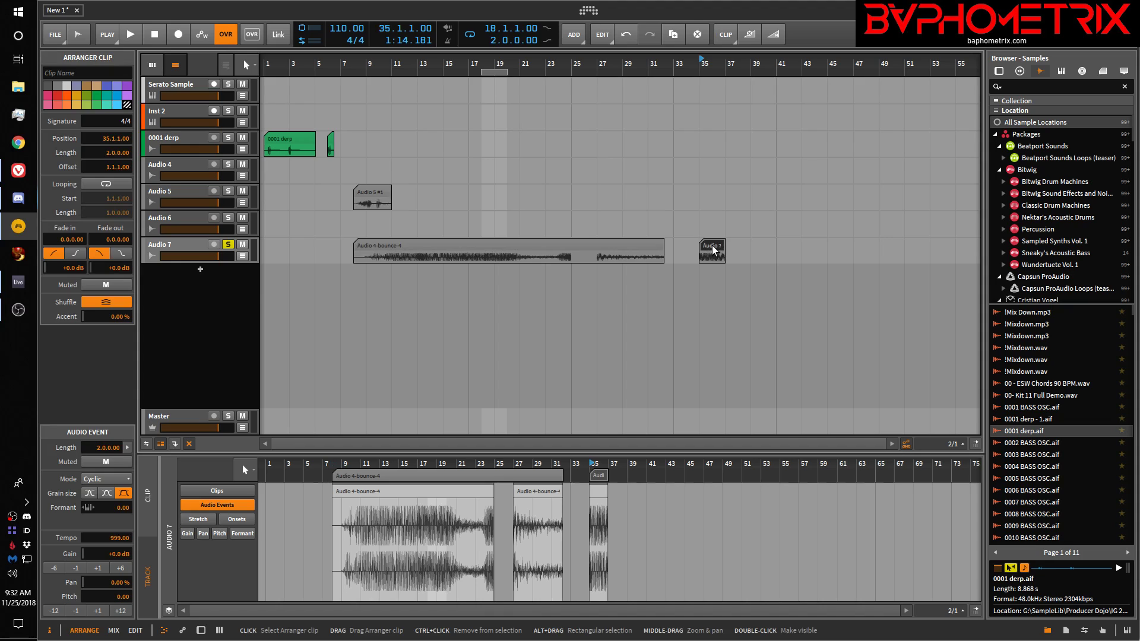
double_click(712, 248)
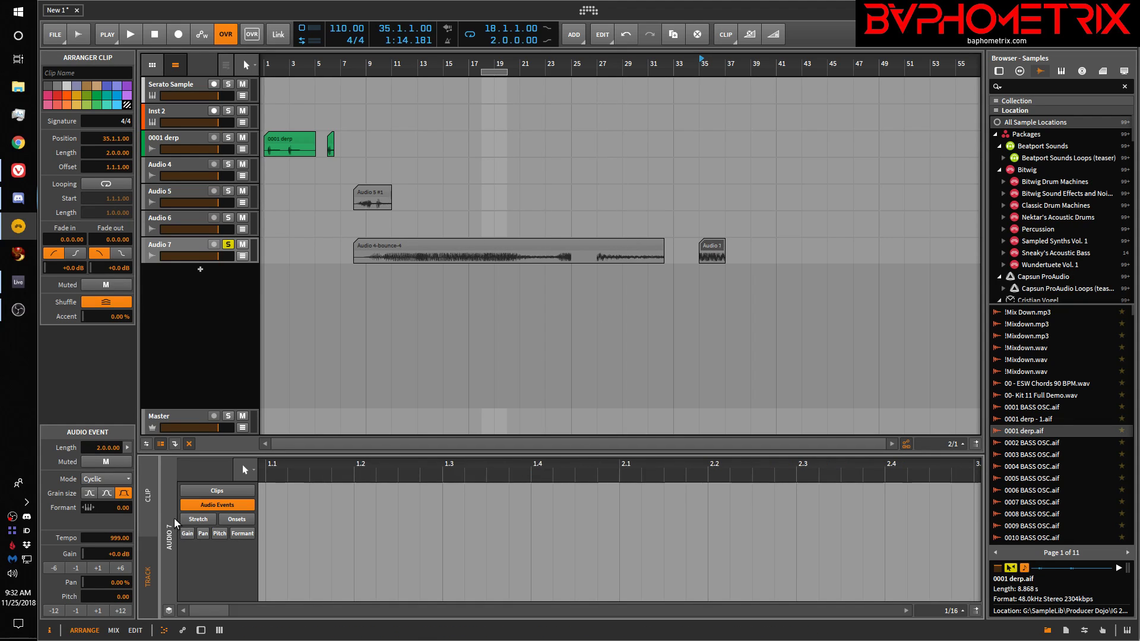
click(149, 496)
double_click(718, 245)
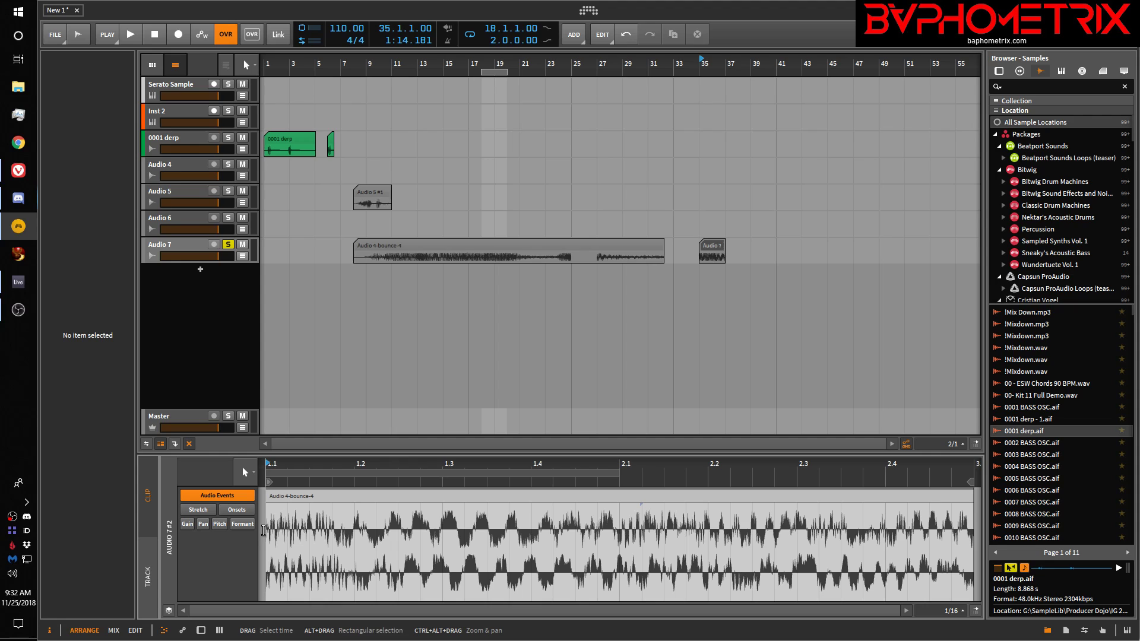
Select the two-bar clip's audio event and apply Auto-Fade to it
scroll(263, 530, up, 10)
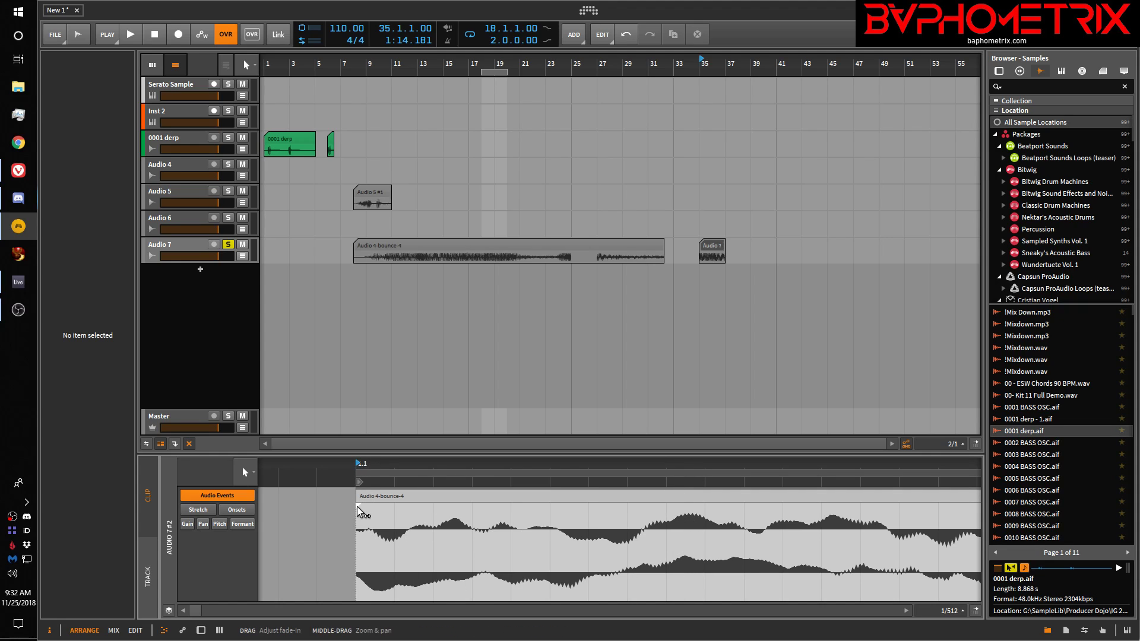
click(429, 502)
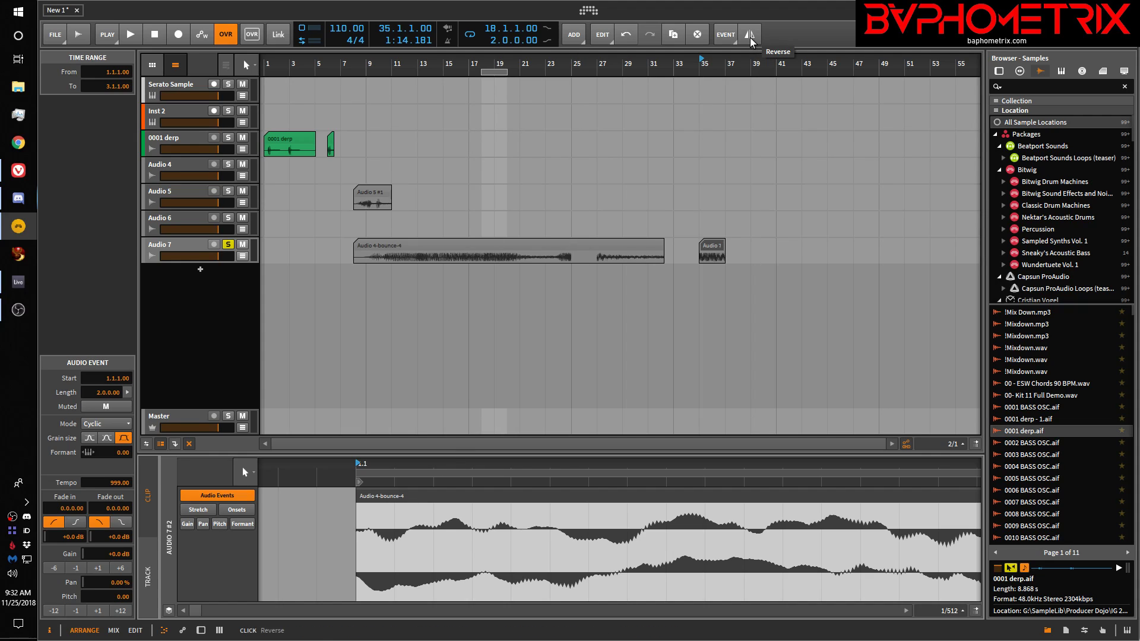
click(733, 36)
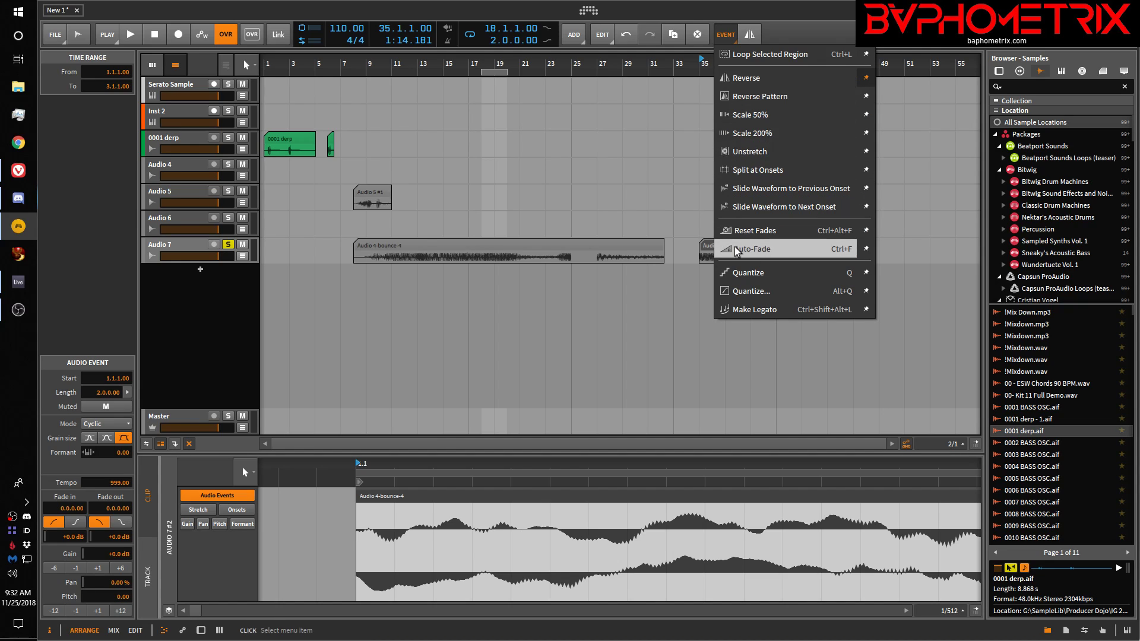
click(753, 250)
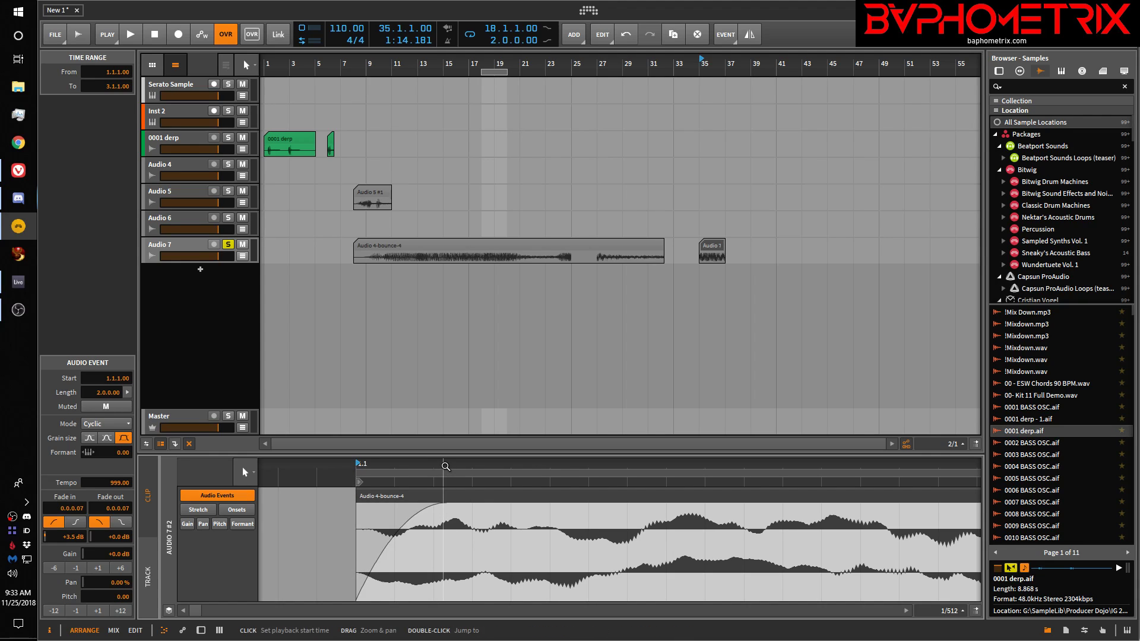
Reopen the two-bar clip at 35.1.1.00 and examine the fade at the end of its audio event
click(491, 254)
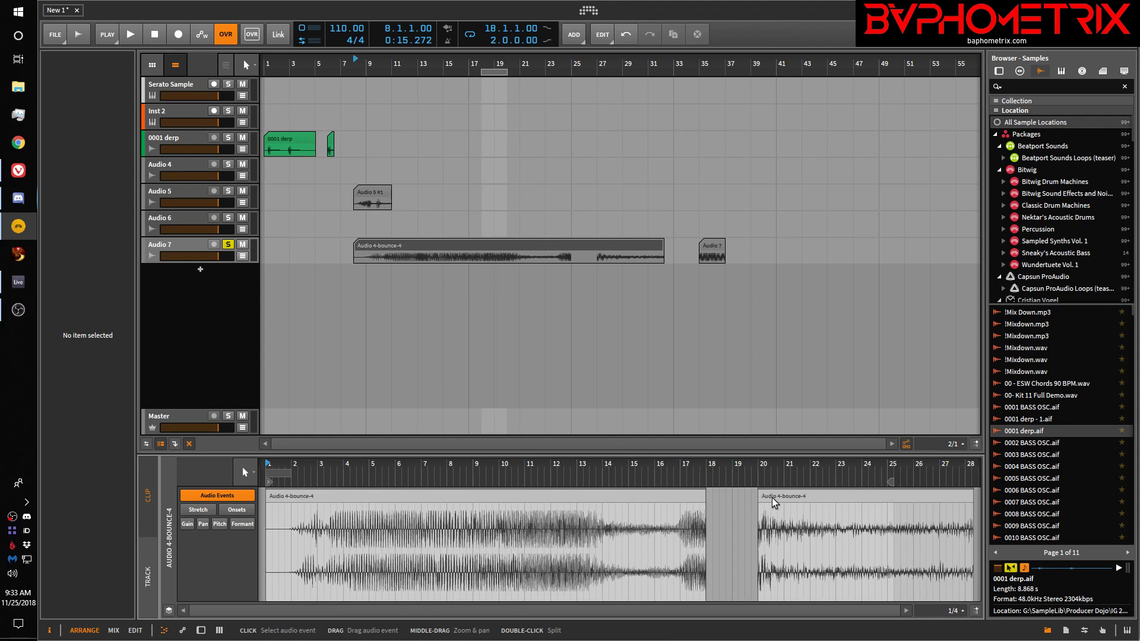
click(718, 246)
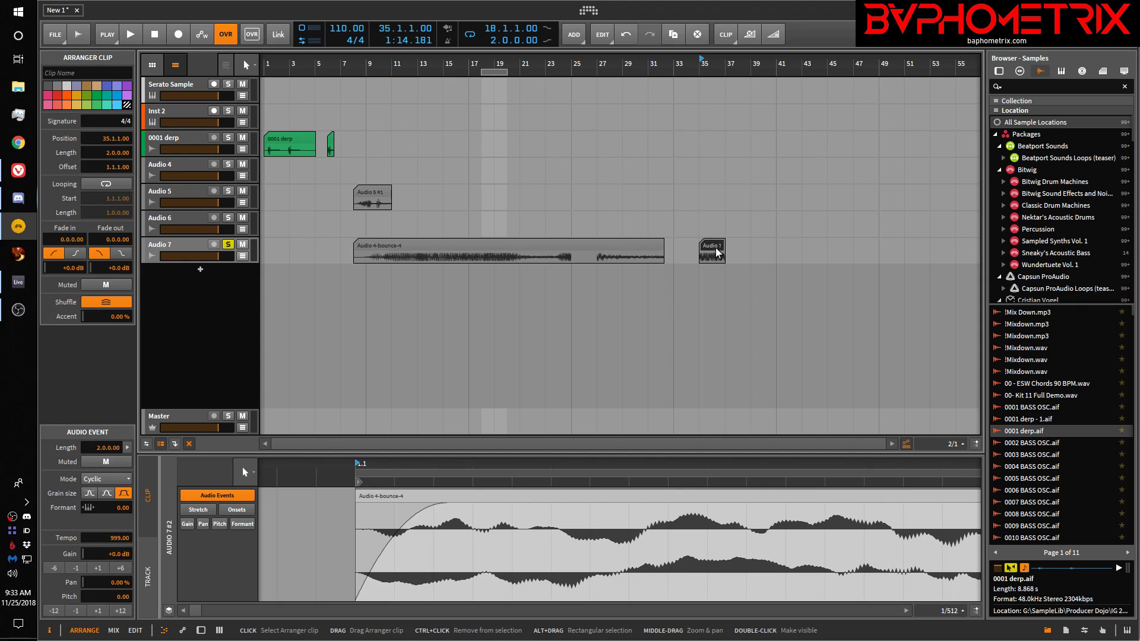
double_click(716, 248)
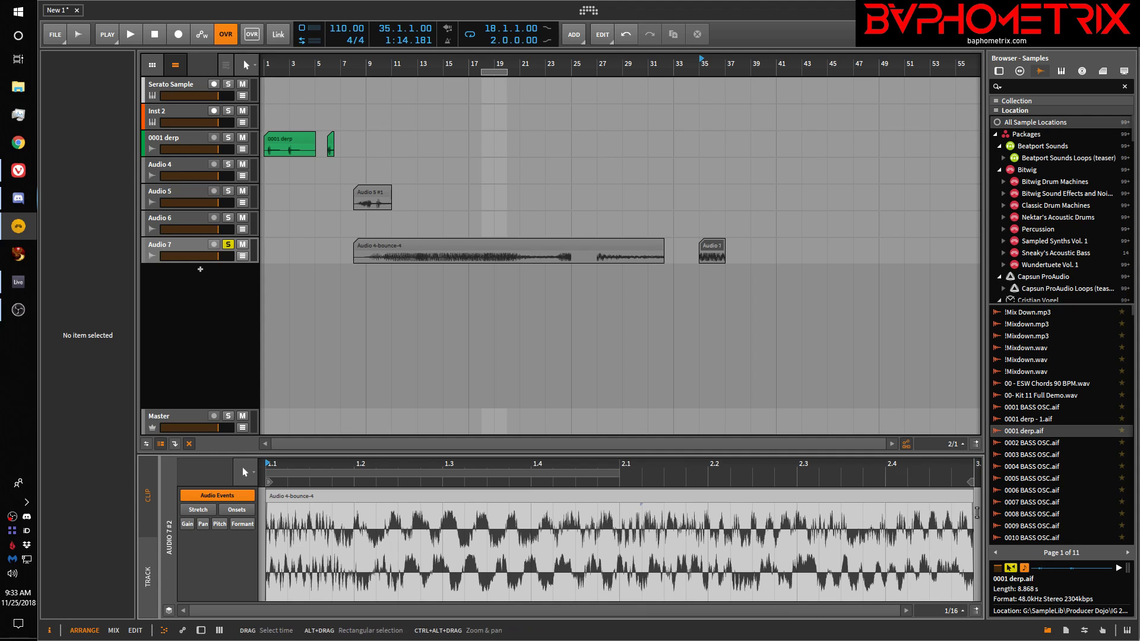
scroll(977, 514, up, 12)
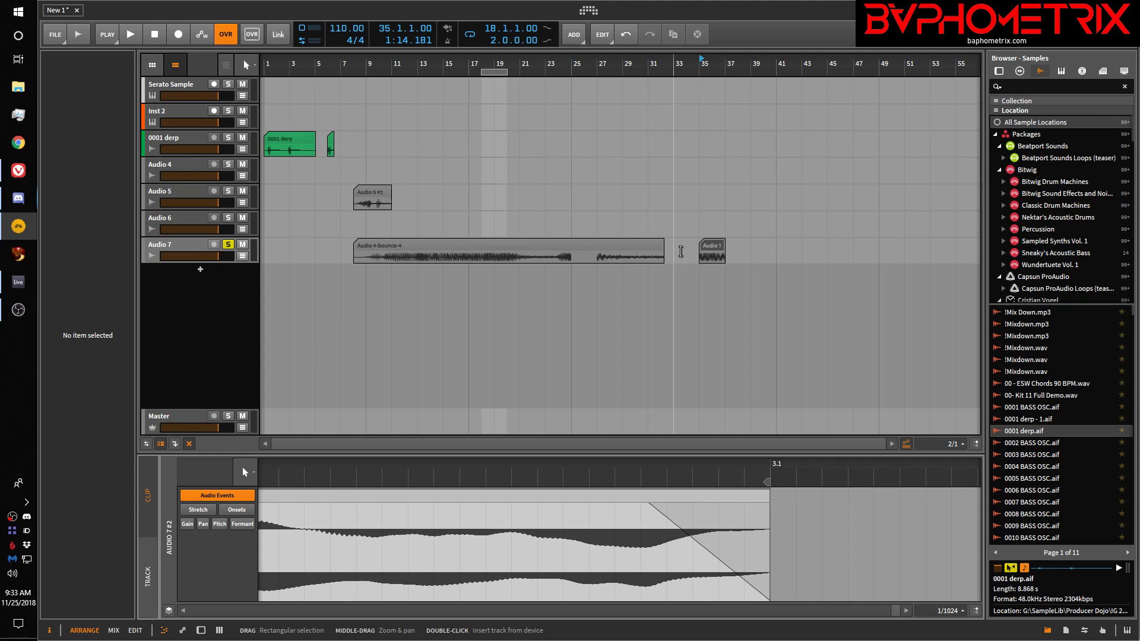
Audition the two-bar clip at 35.1.1.00 on Audio 7, set the loop region to its length and play it looped
click(717, 251)
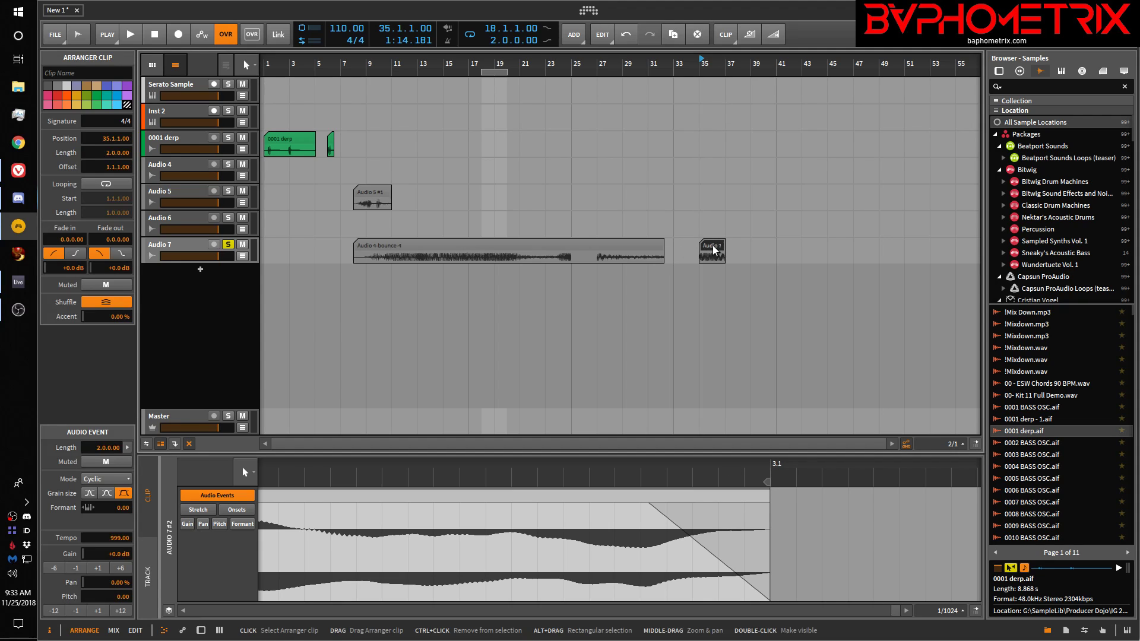
key(space)
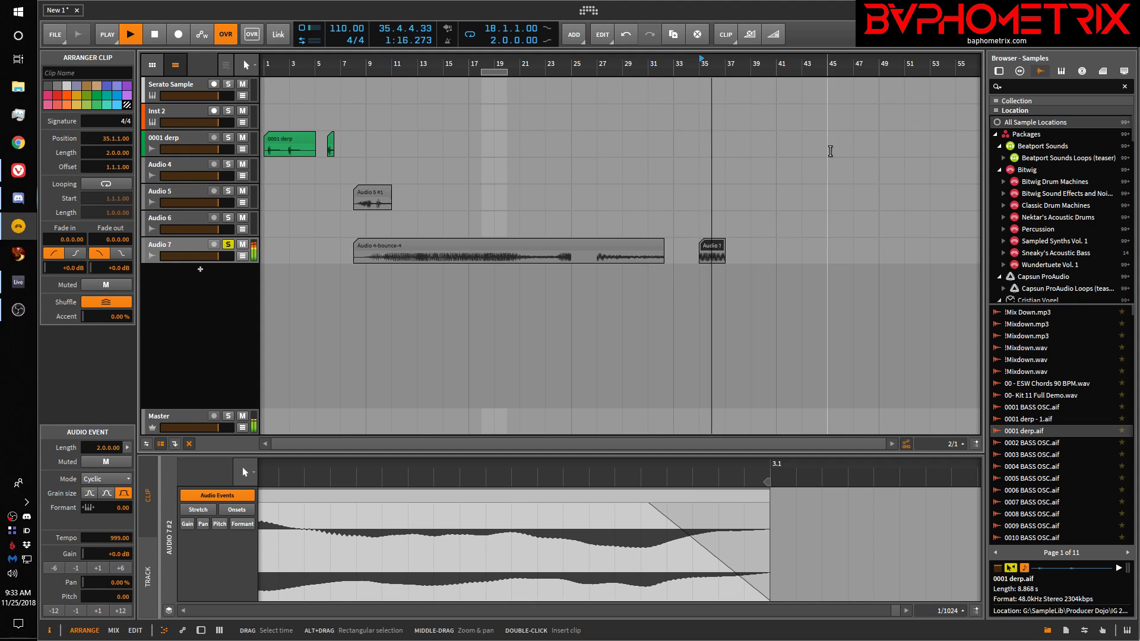
key(space)
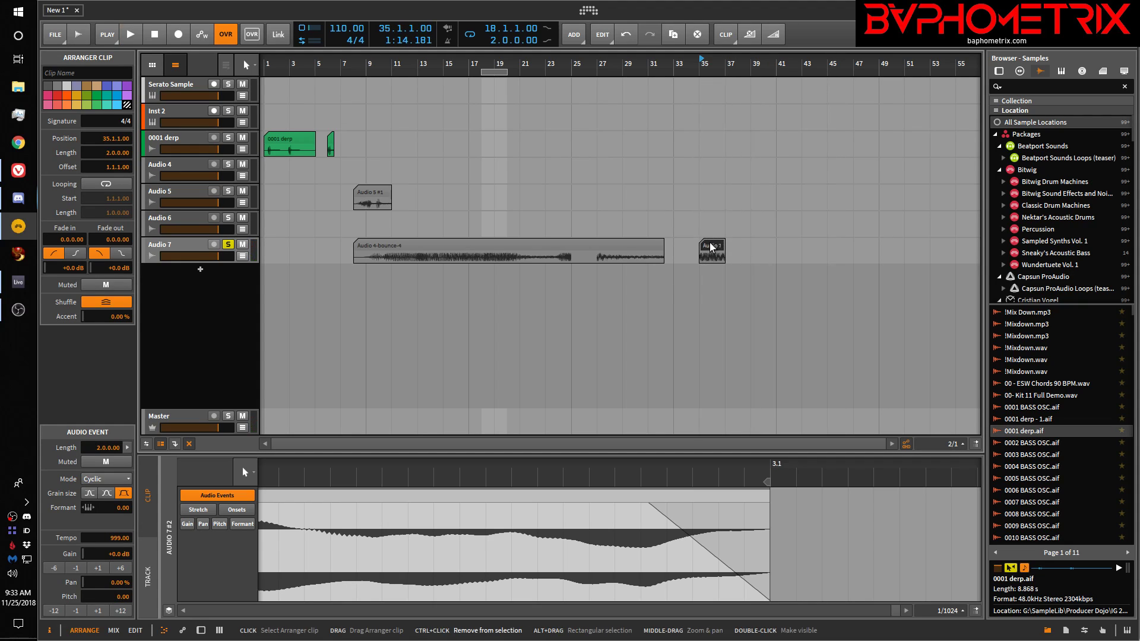
key(ctrl+l)
key(space)
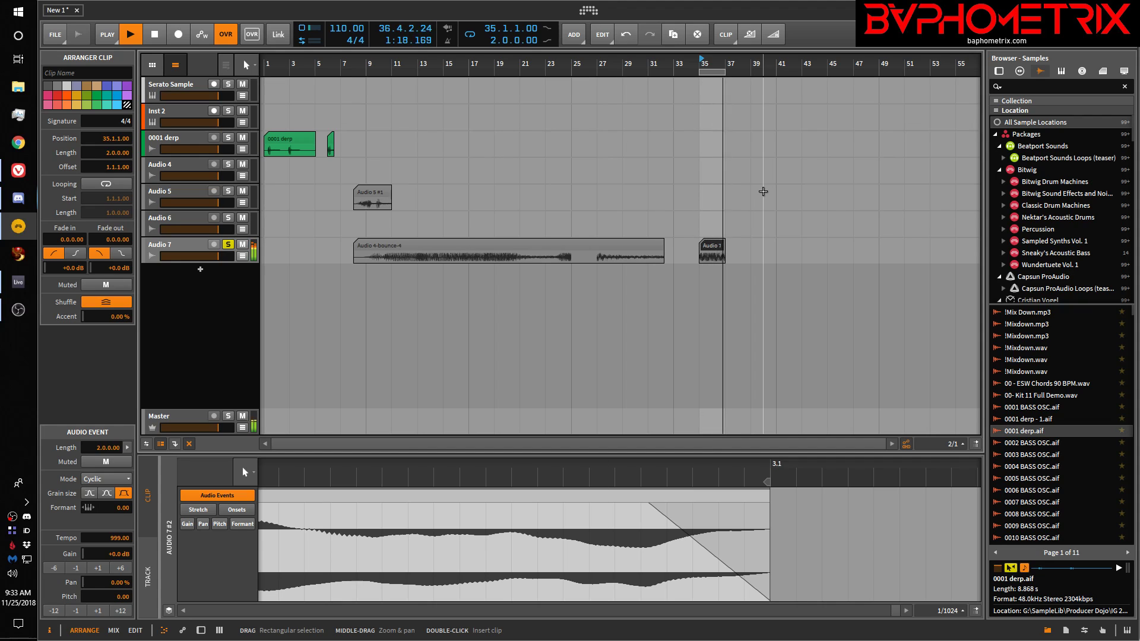
key(space)
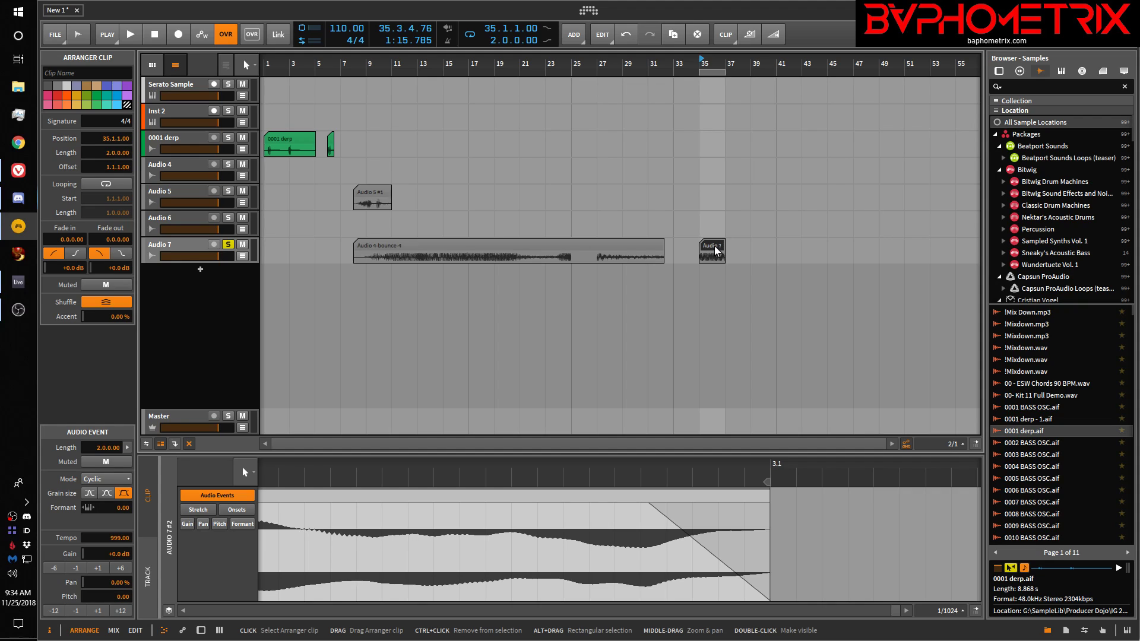
right_click(716, 251)
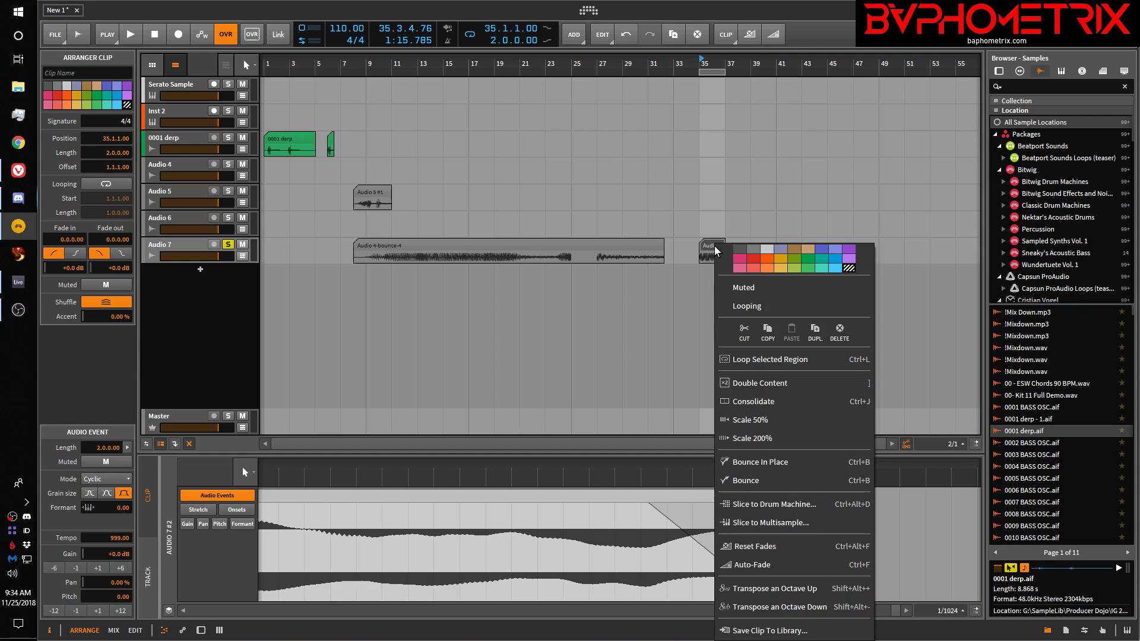
click(748, 486)
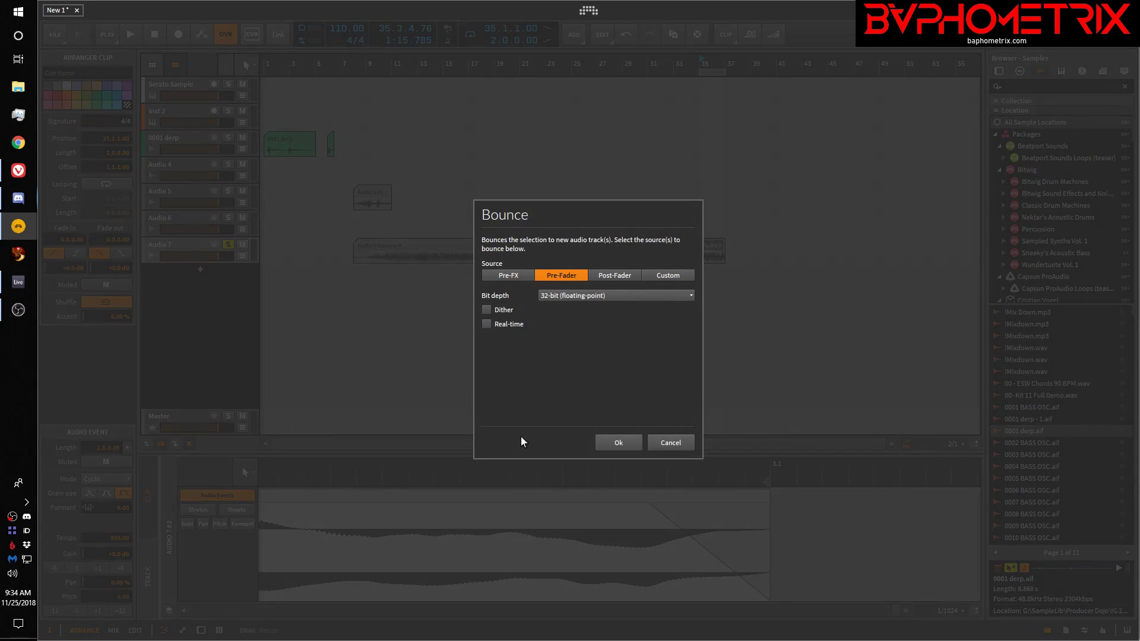
click(669, 443)
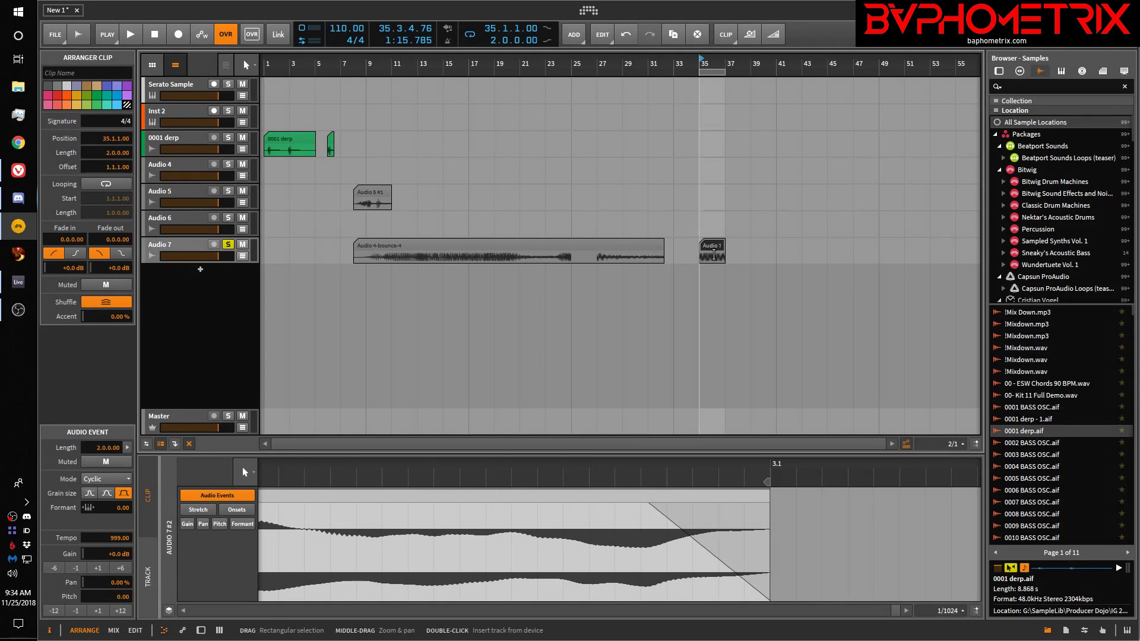
Show the Master track's device chain and play the loop to check the signal level in its Peak Limiter
click(179, 417)
double_click(179, 415)
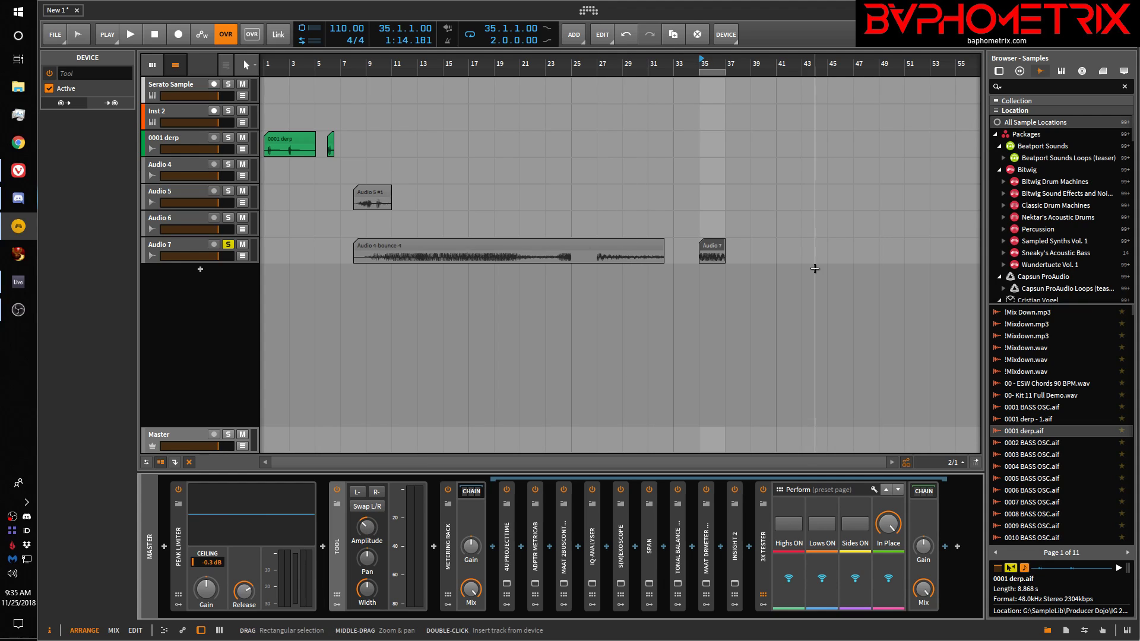
click(711, 250)
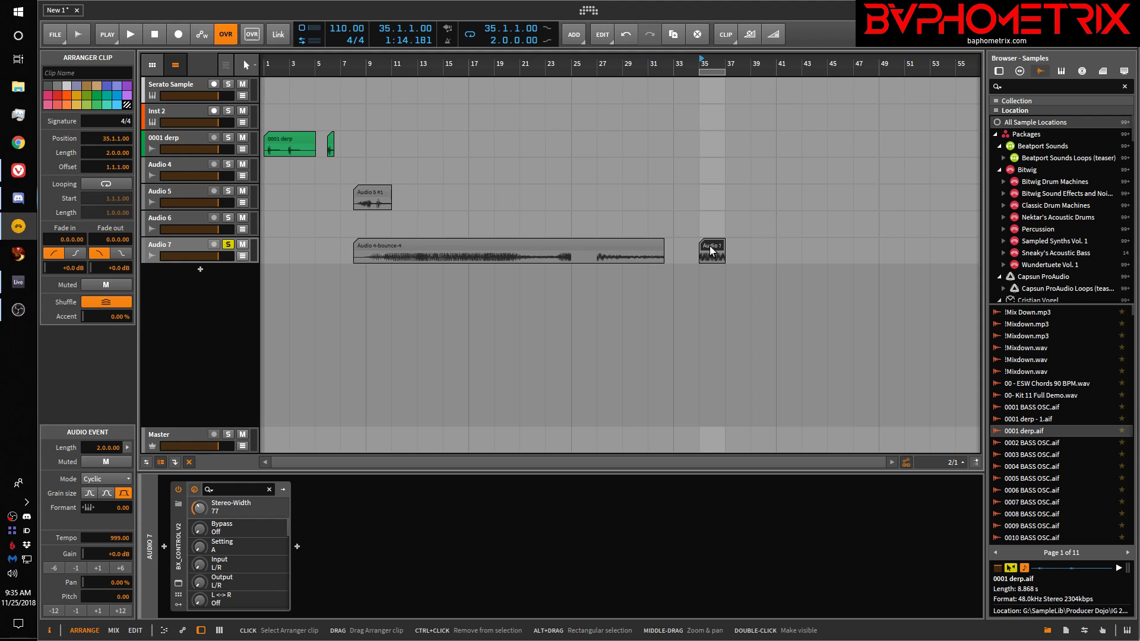
click(195, 436)
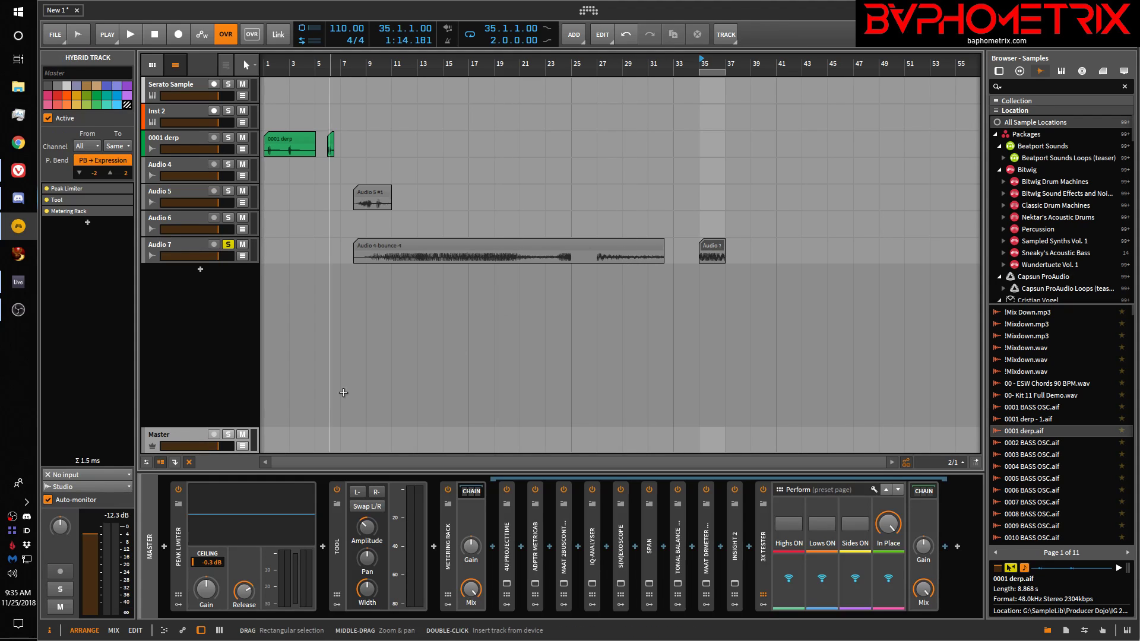
key(space)
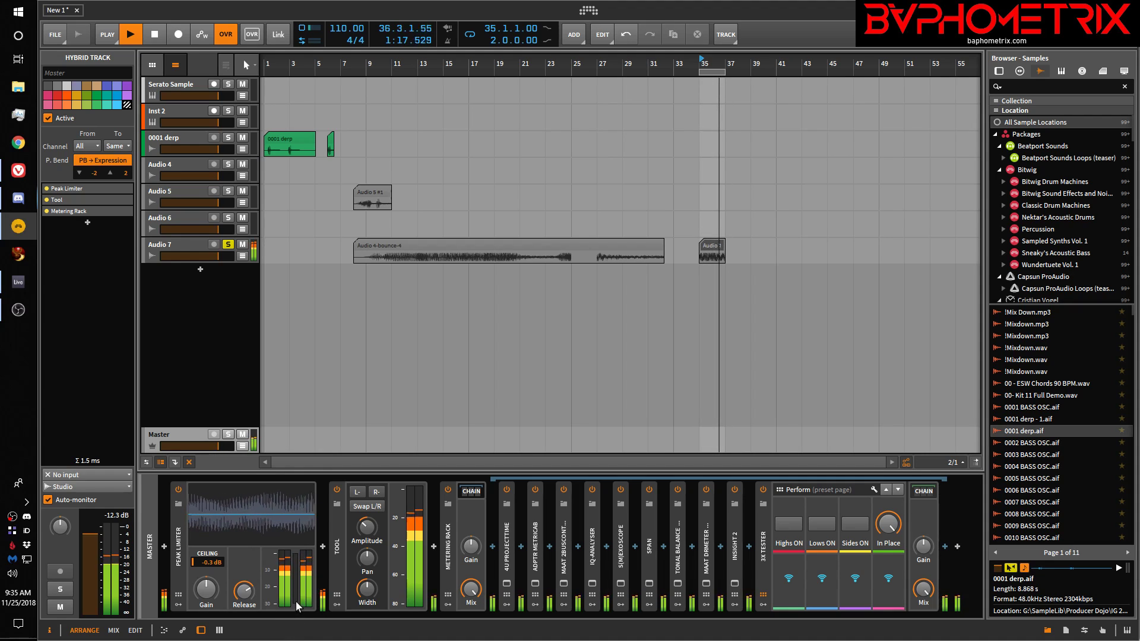
key(space)
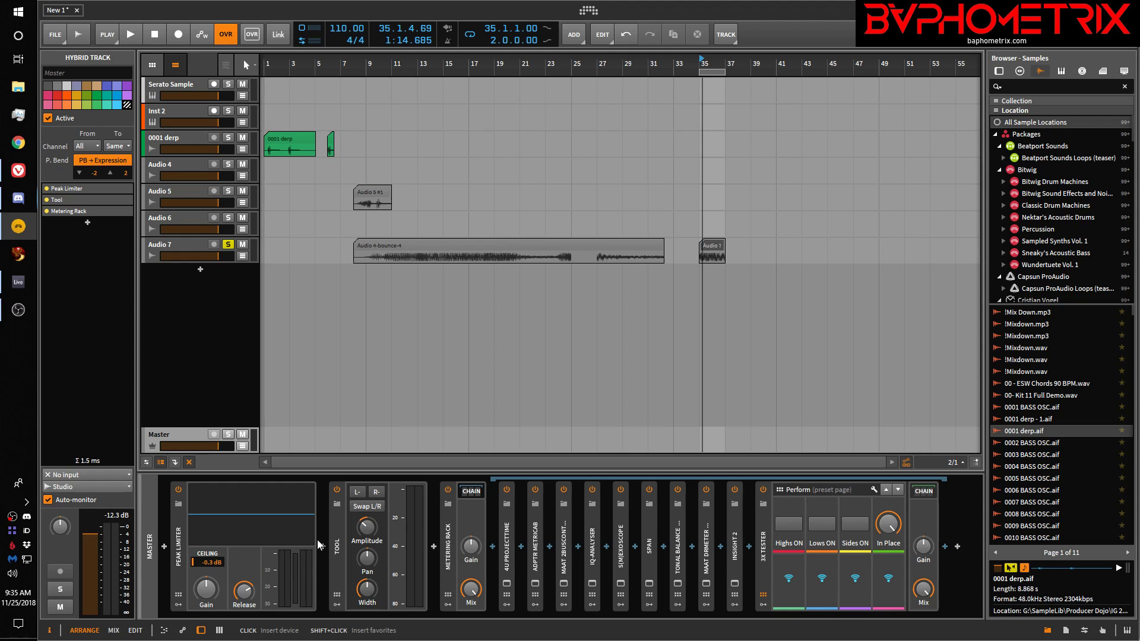
Bounce the two-bar clip on Audio 7 to a new track with the Pre-Fader source, 24-bit depth and Dither enabled
click(714, 244)
right_click(713, 244)
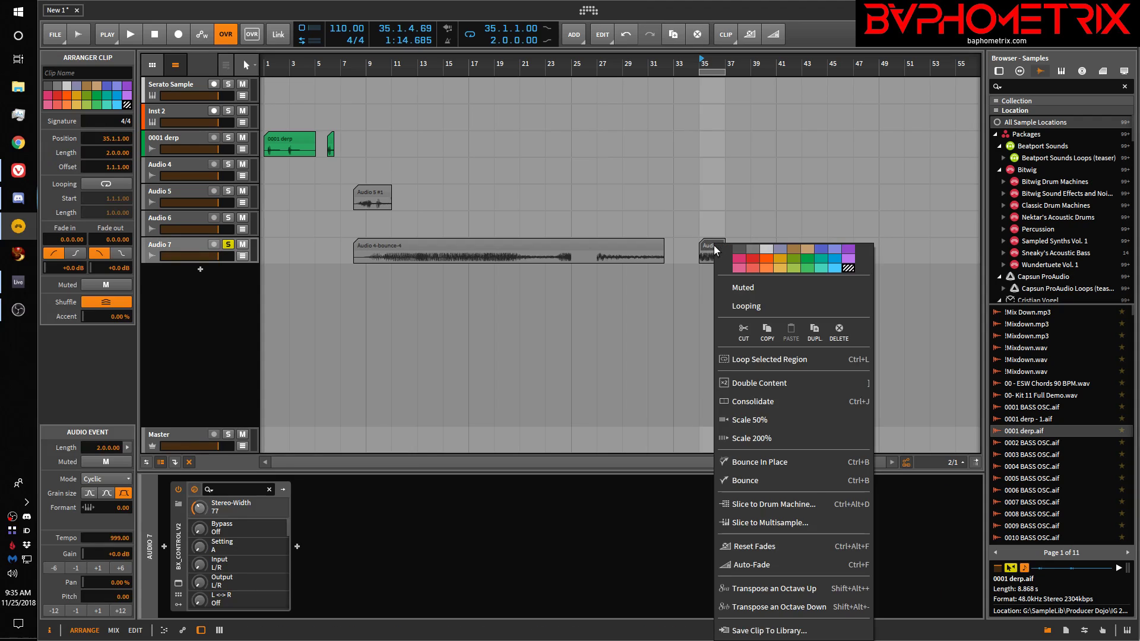
click(759, 486)
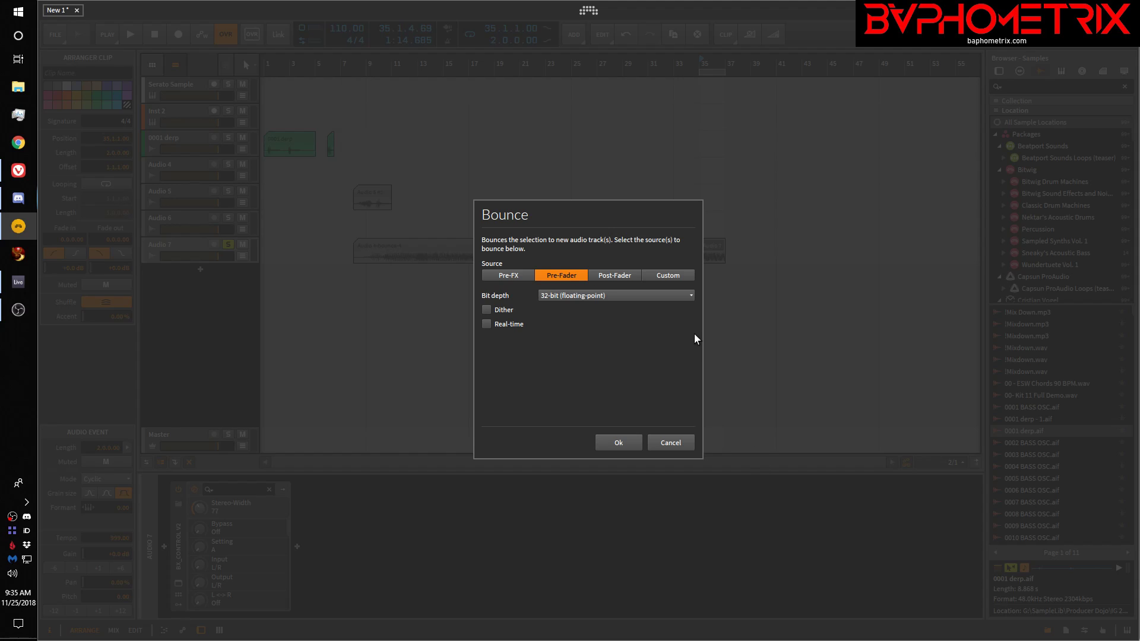
click(581, 295)
click(561, 319)
click(548, 297)
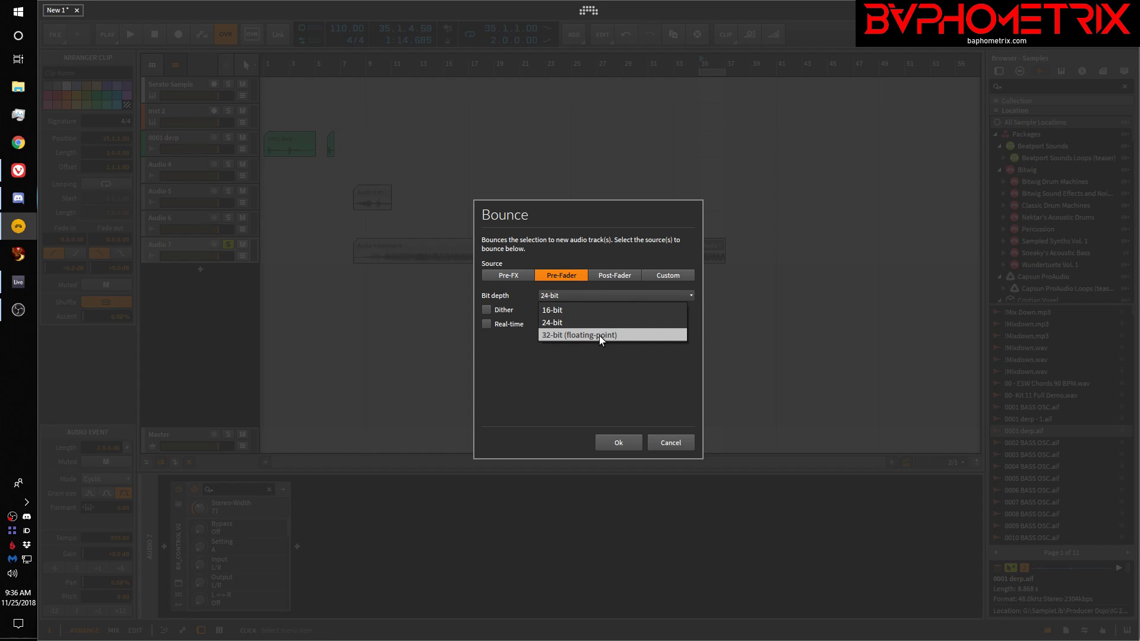
click(551, 322)
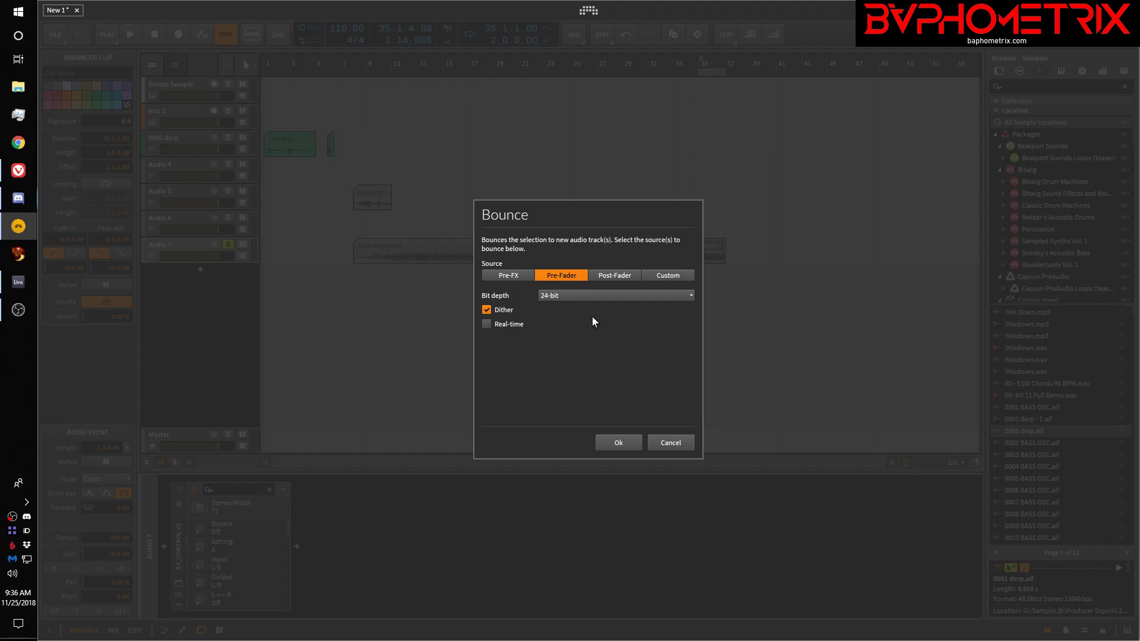
click(485, 309)
click(575, 297)
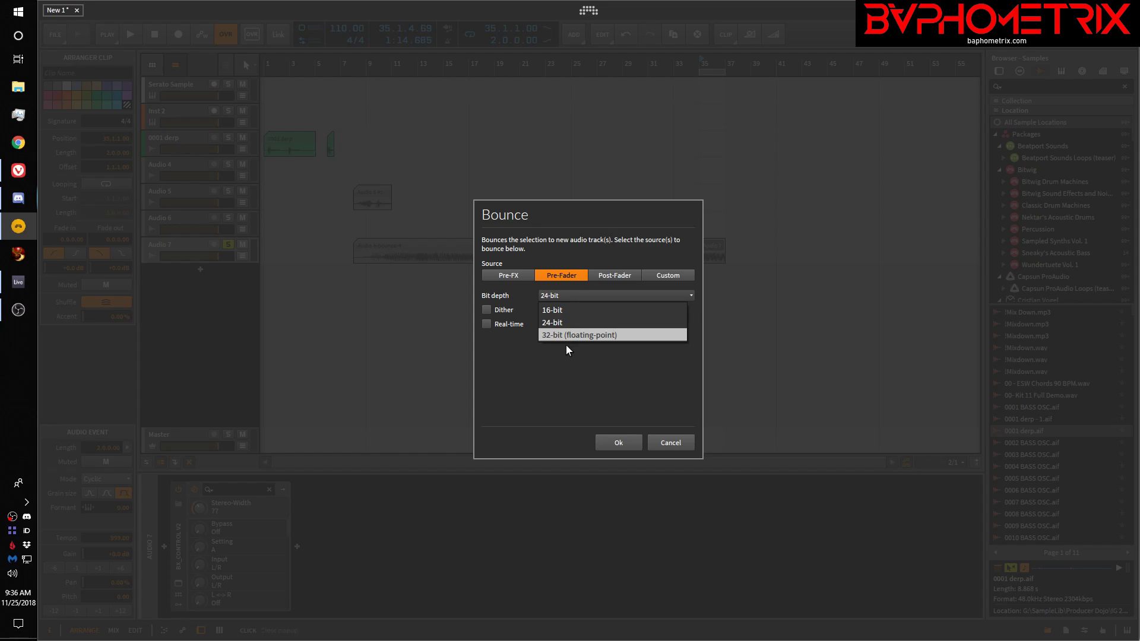
click(549, 372)
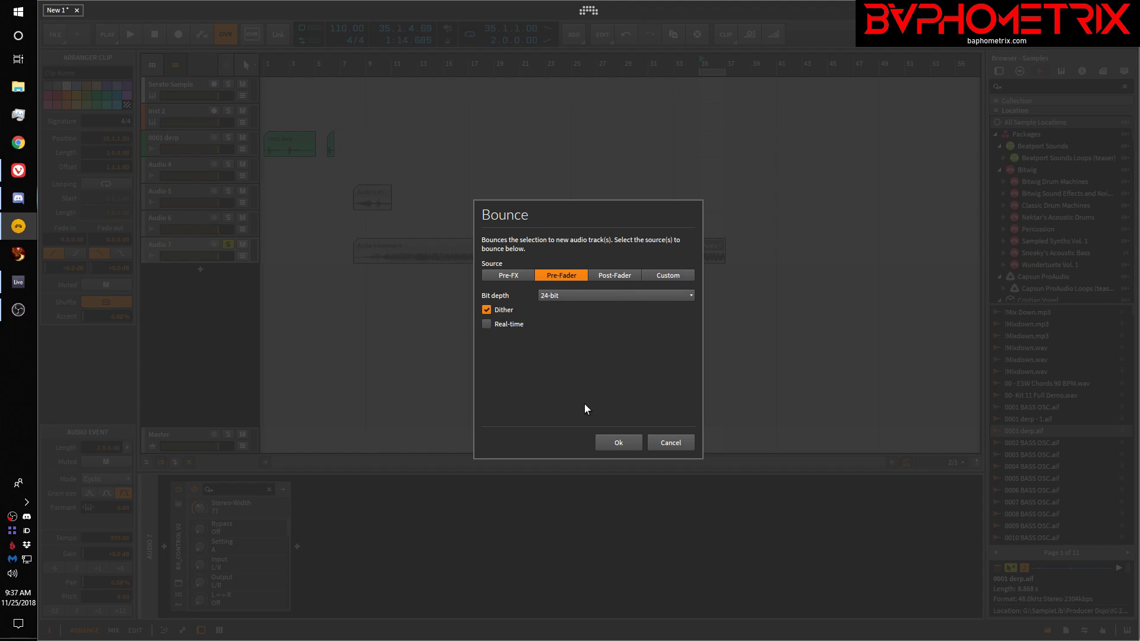
click(618, 443)
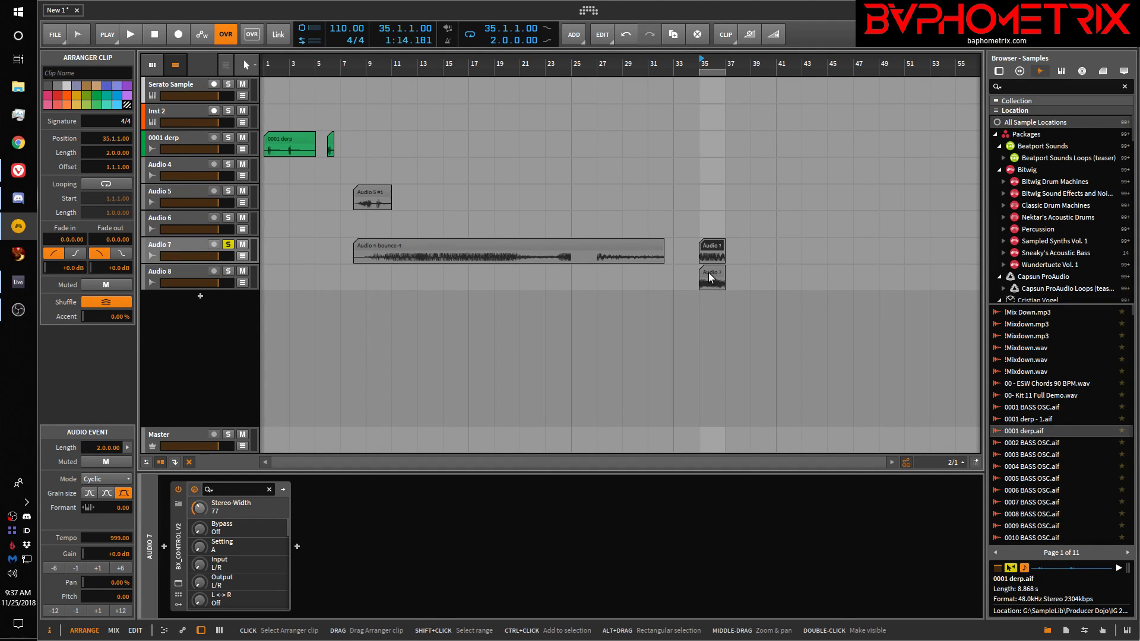
Open the bounced clip on Audio 8 in the detail editor, solo only Audio 8 and play the clip
click(710, 272)
double_click(711, 271)
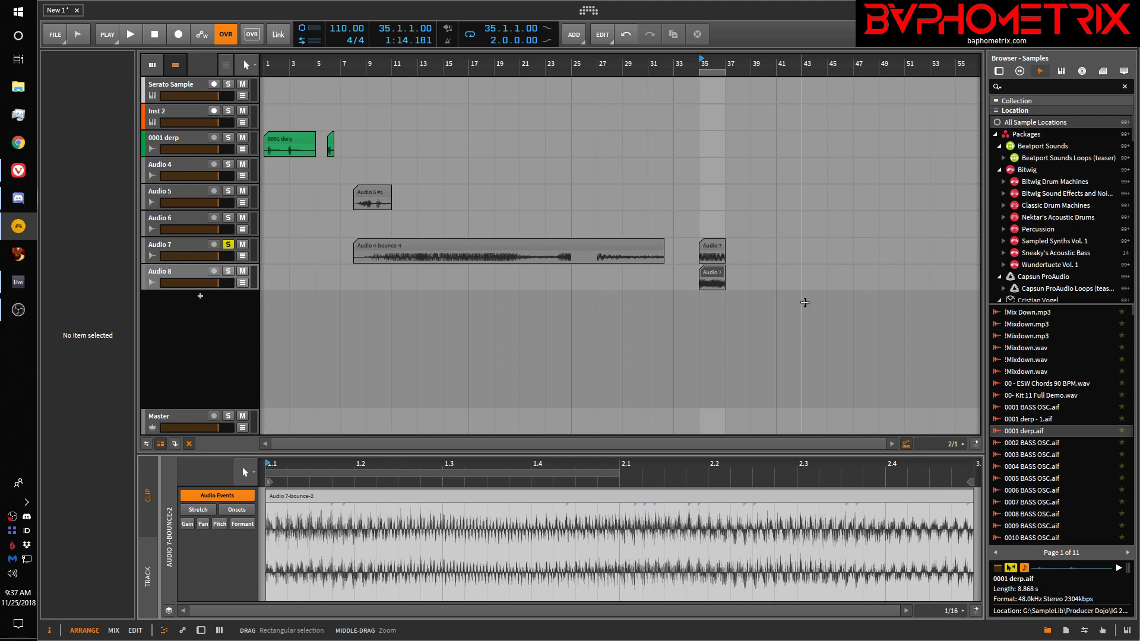
click(713, 278)
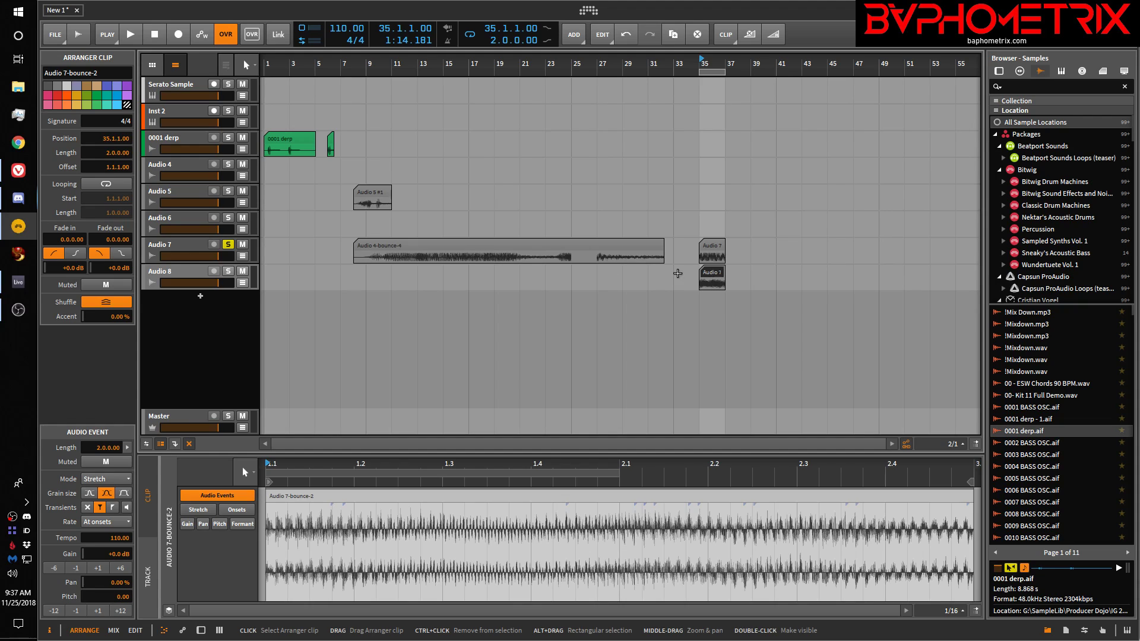
click(228, 271)
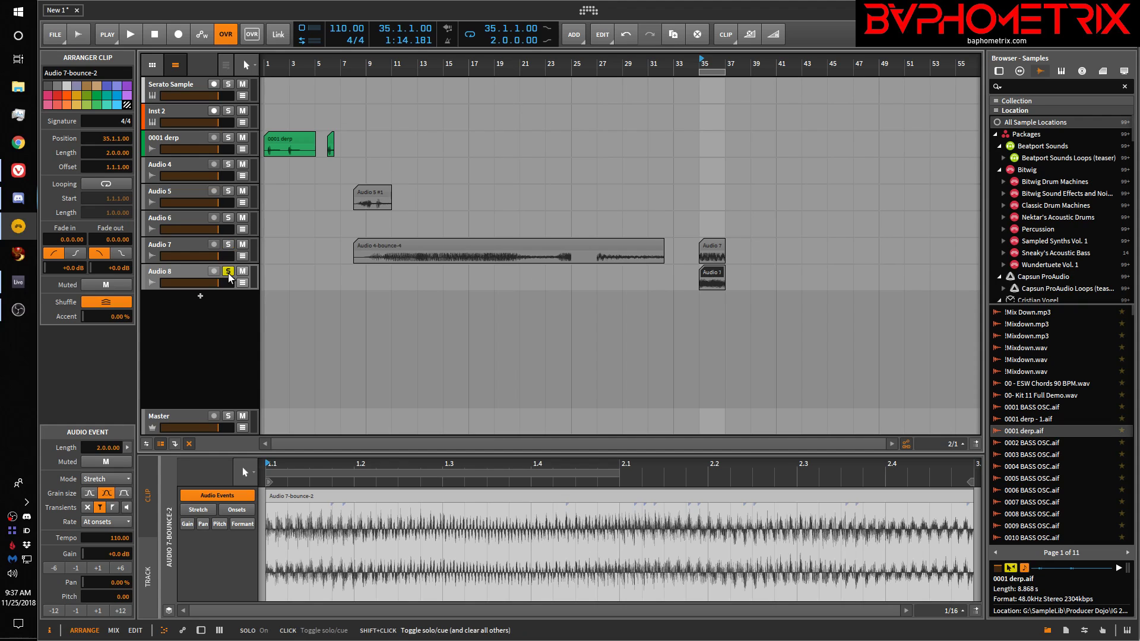
key(space)
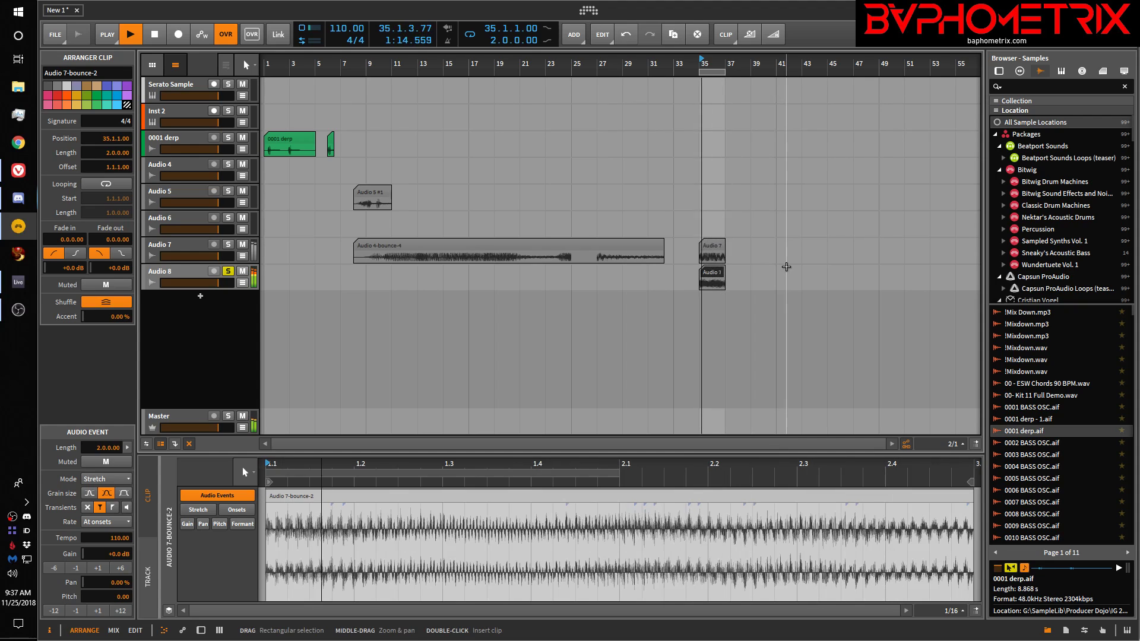
key(space)
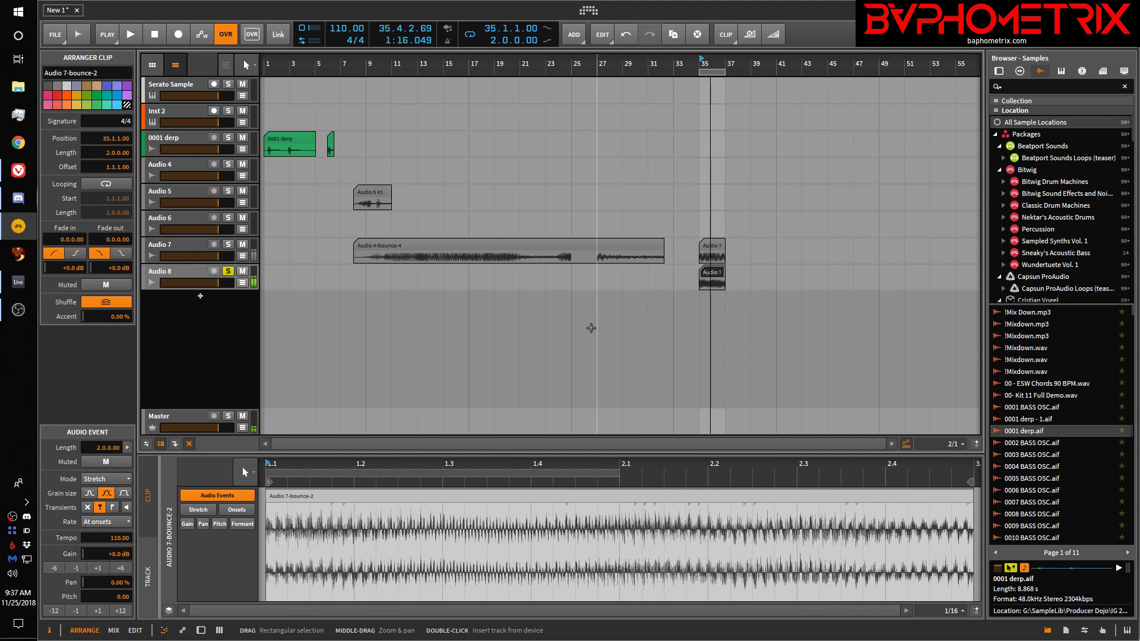
Examine the start and end of the bounced clip's waveform on Audio 8 up close for fades
scroll(264, 538, up, 15)
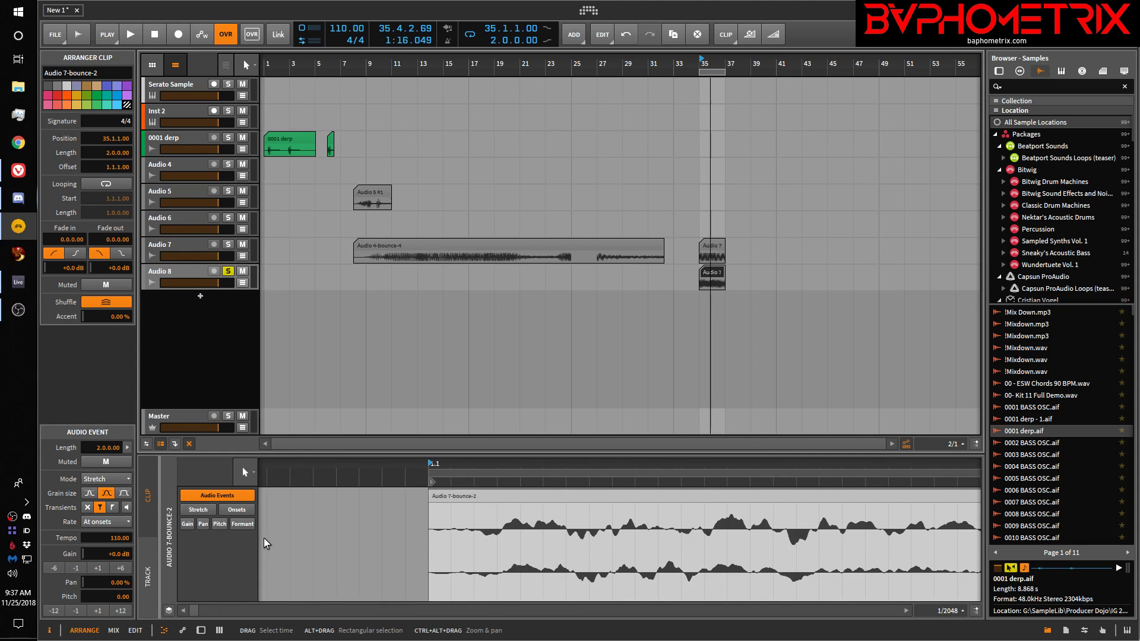
scroll(264, 538, down, 15)
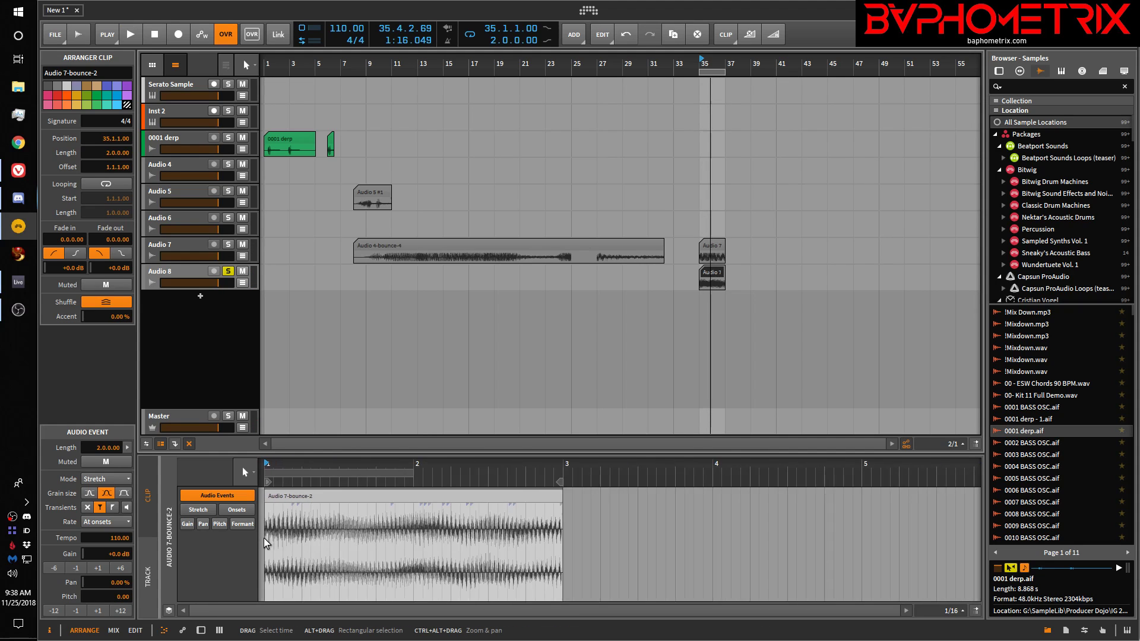
scroll(562, 536, up, 10)
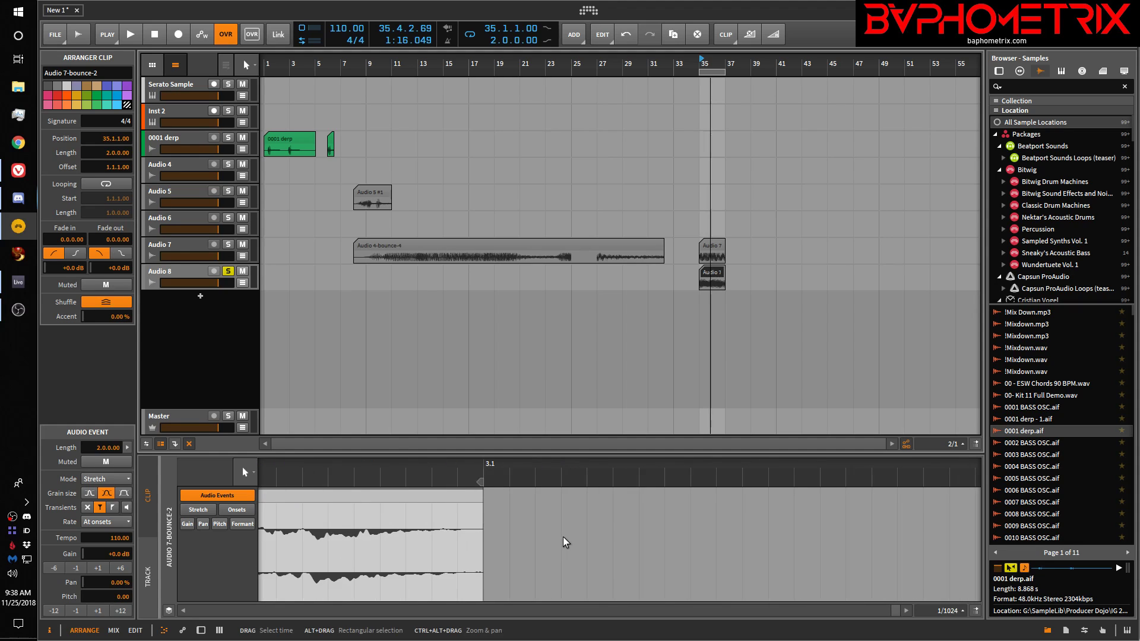
scroll(563, 538, down, 12)
scroll(563, 542, up, 2)
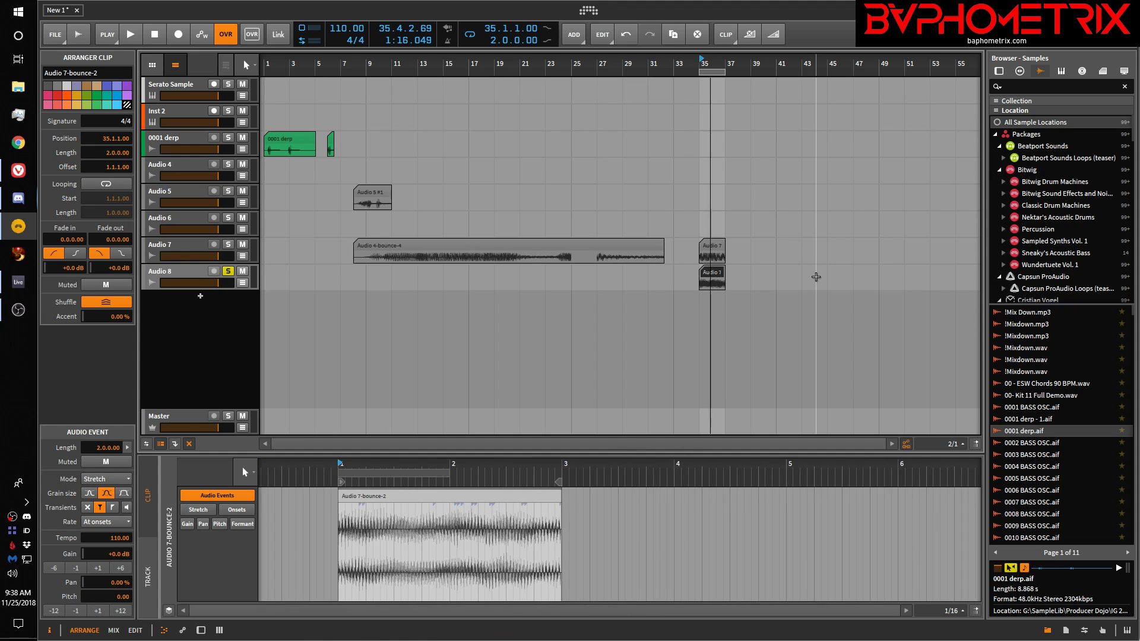
key(space)
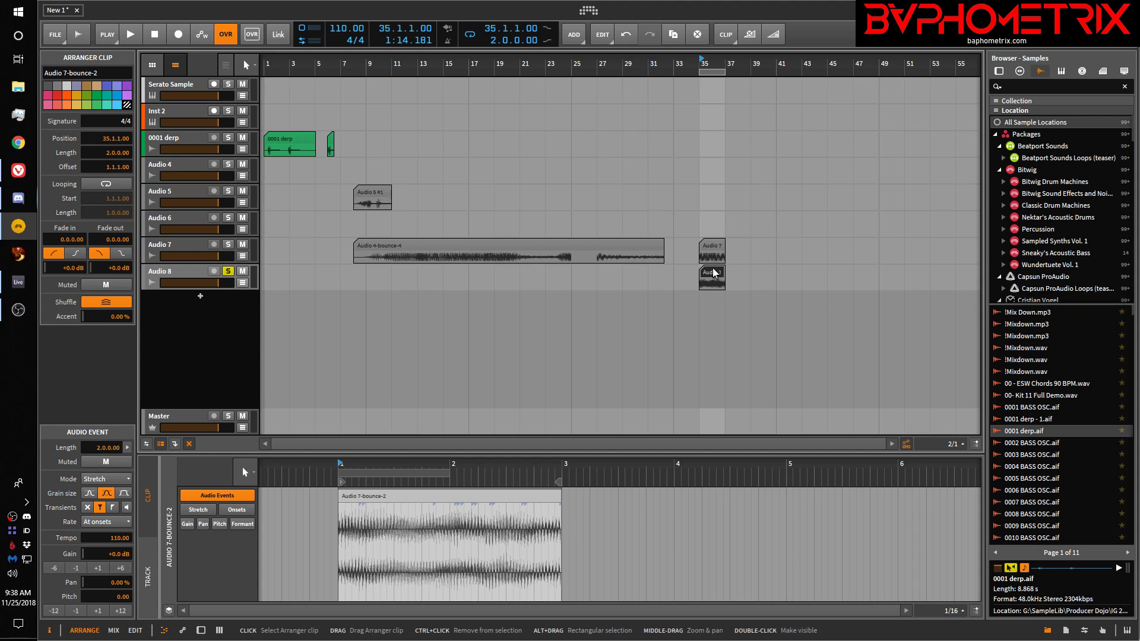
Open the folder containing the bounced Audio 8 clip's audio file and reposition the file window over the arrangement
double_click(713, 271)
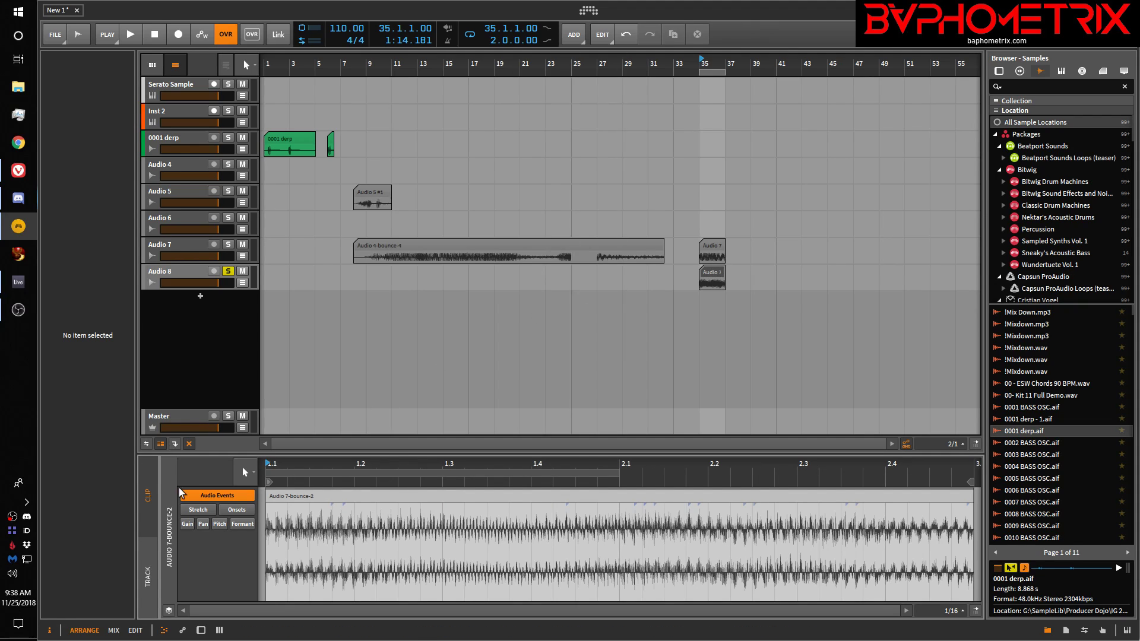
click(315, 500)
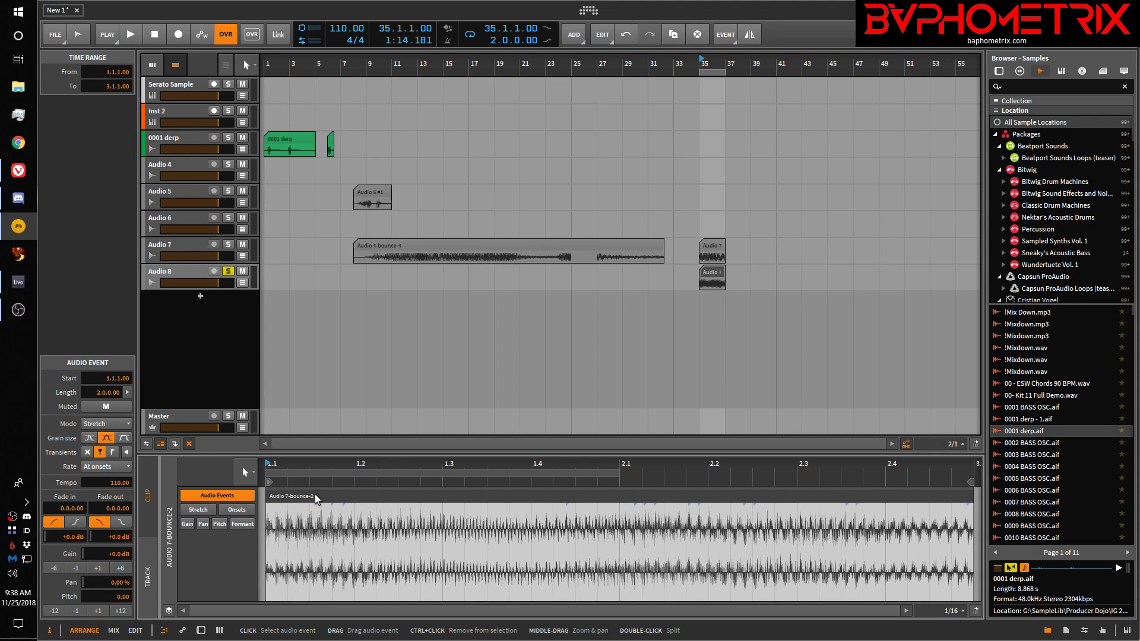
right_click(316, 498)
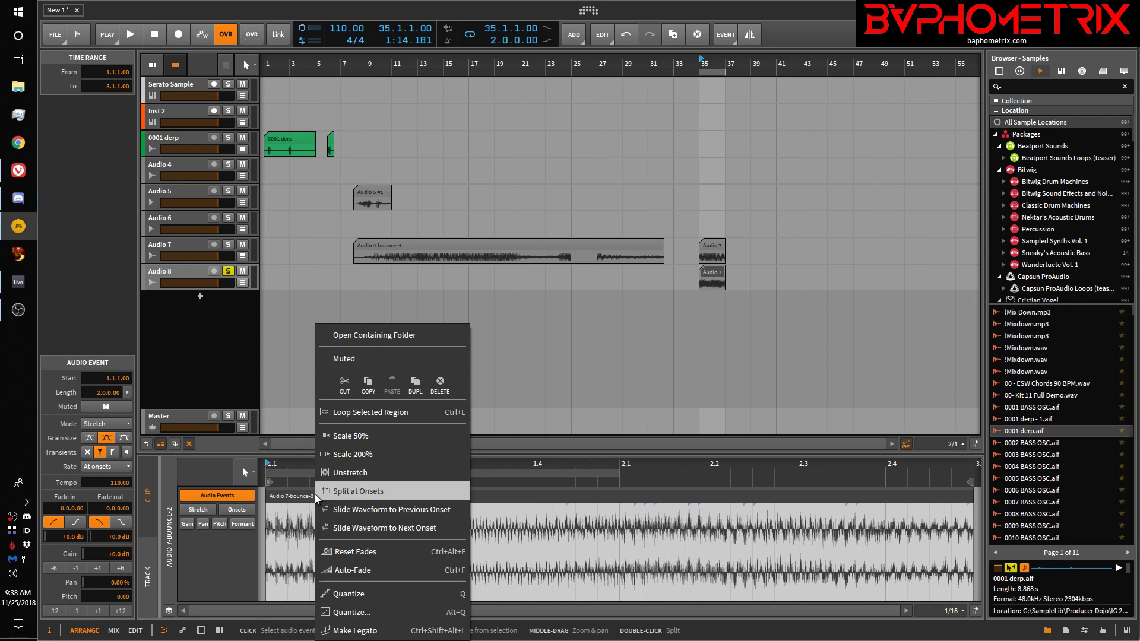
click(372, 336)
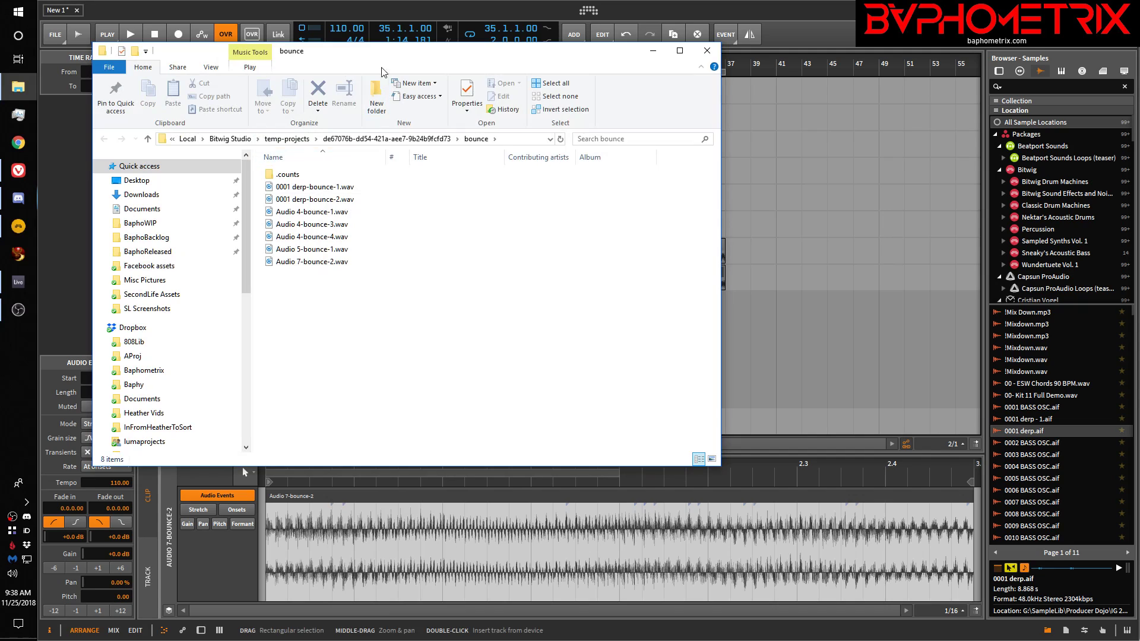
drag(389, 57, 449, 94)
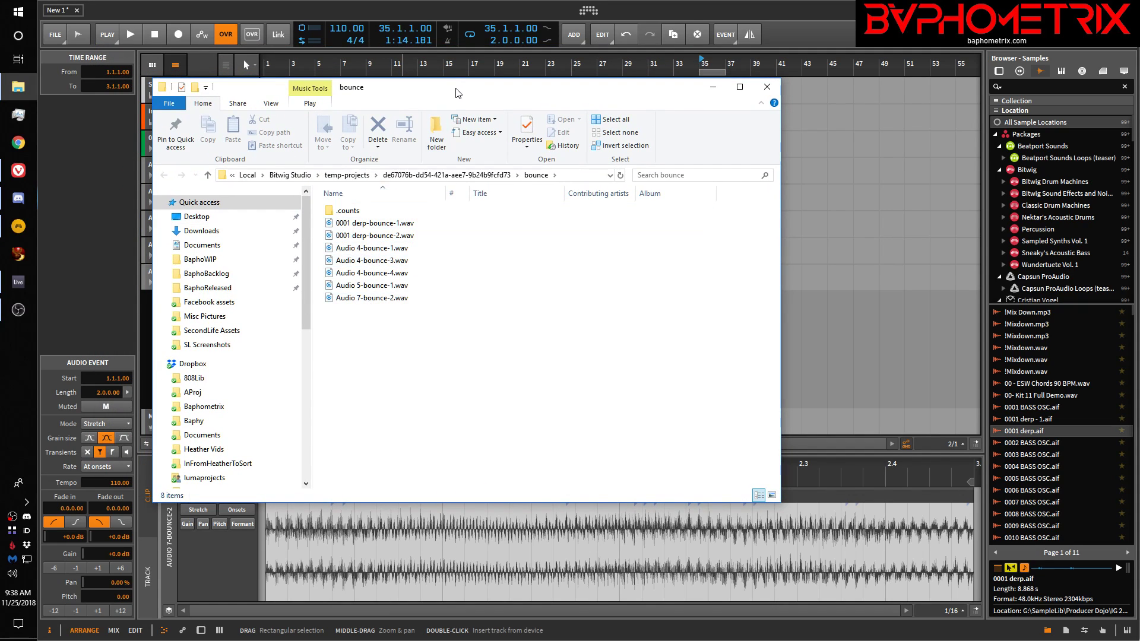
Select Audio 7-bounce-2.wav in the bounce folder, and open the BaphoWIP folder in a second window that leaves the file visible
drag(455, 90, 460, 43)
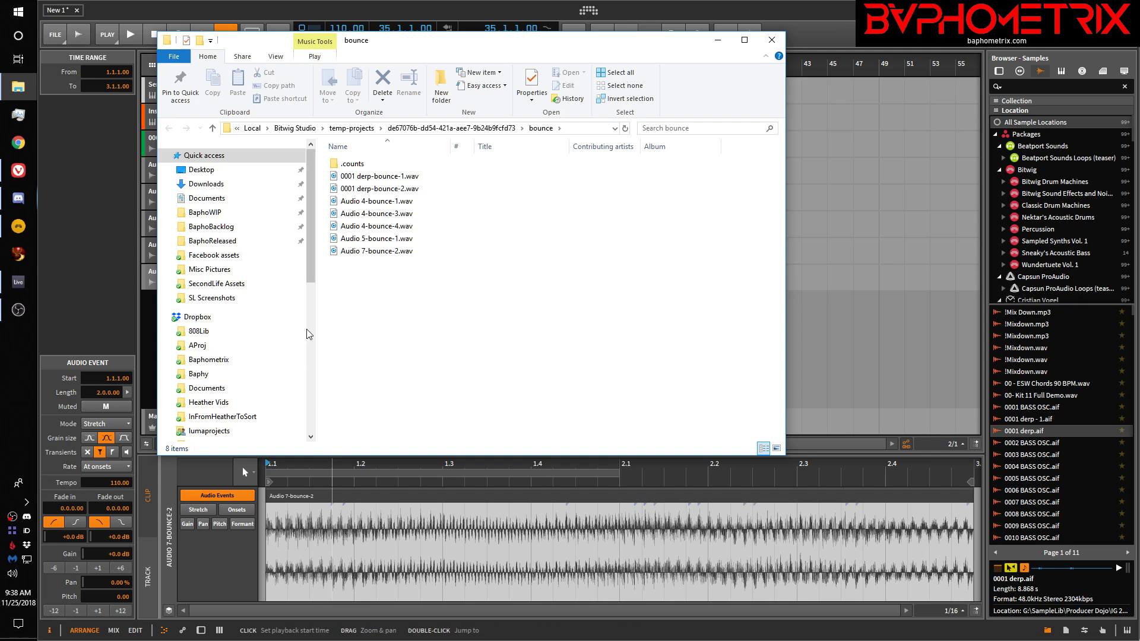
click(373, 253)
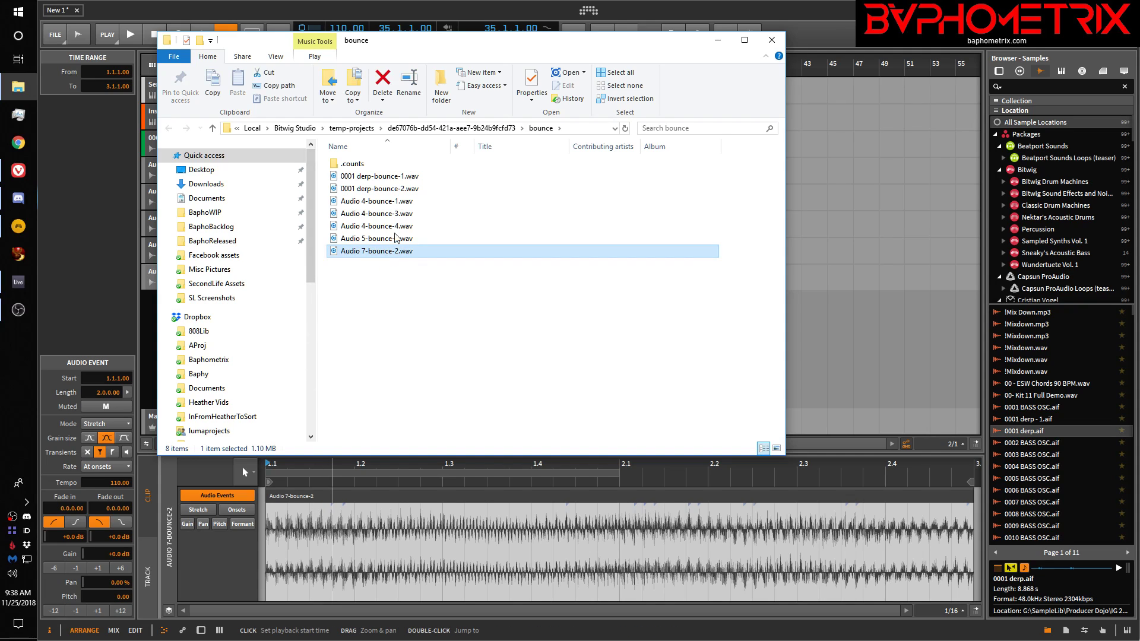
drag(482, 50, 445, 37)
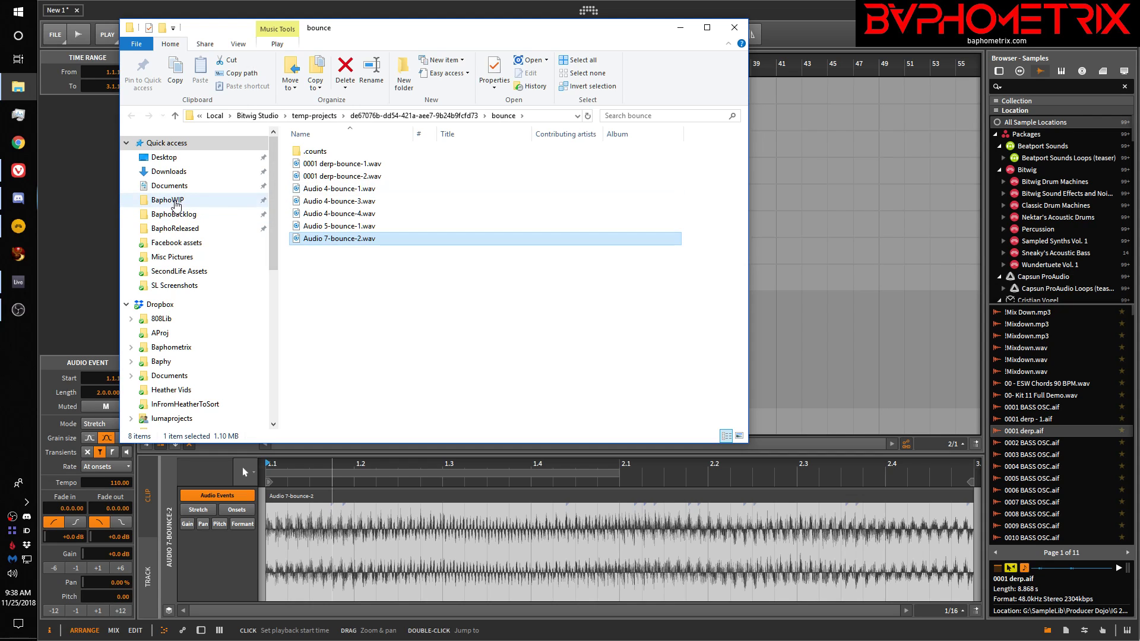
right_click(171, 200)
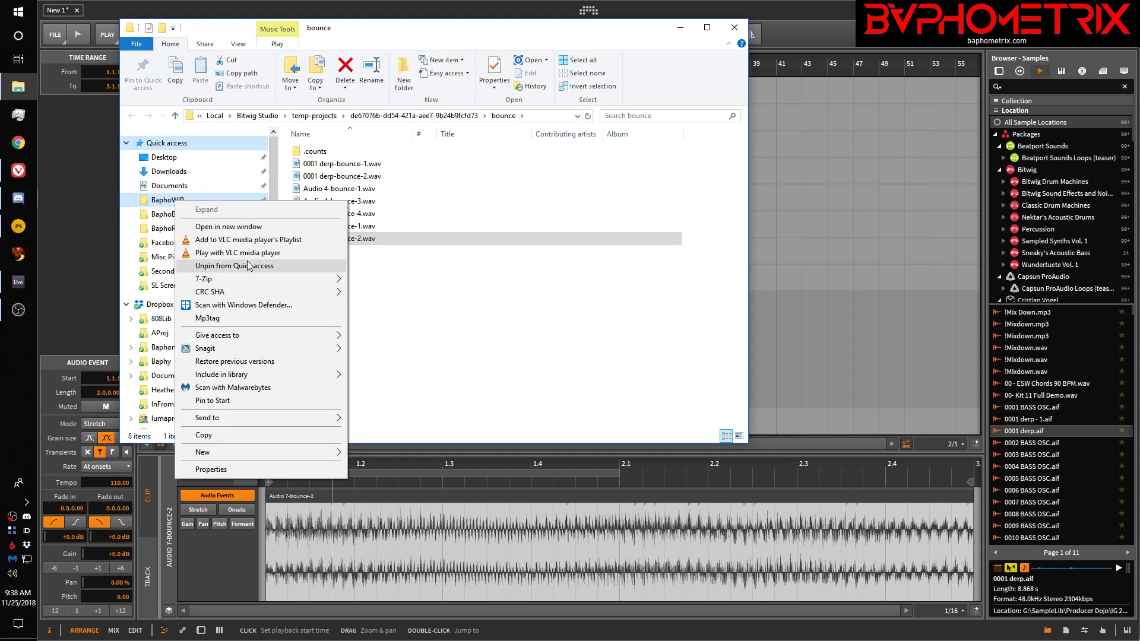
click(246, 232)
drag(455, 46, 755, 145)
Create a folder named MyCoolSamplePack inside BaphoWIP, and open it with its window clear of the bounce file list
right_click(620, 391)
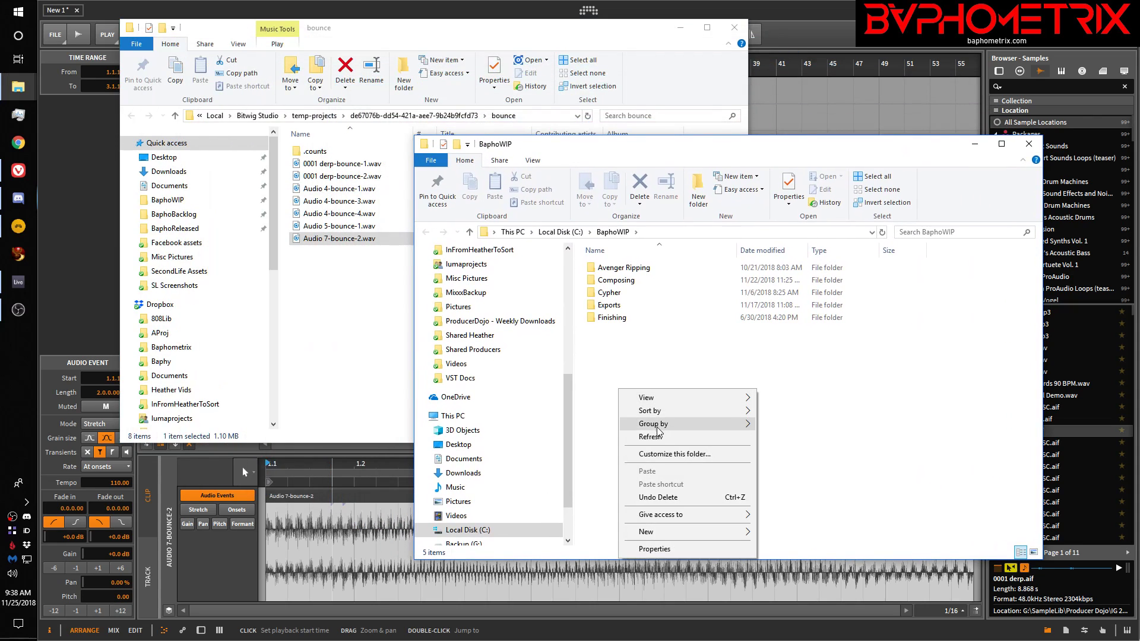
mouse_move(672, 537)
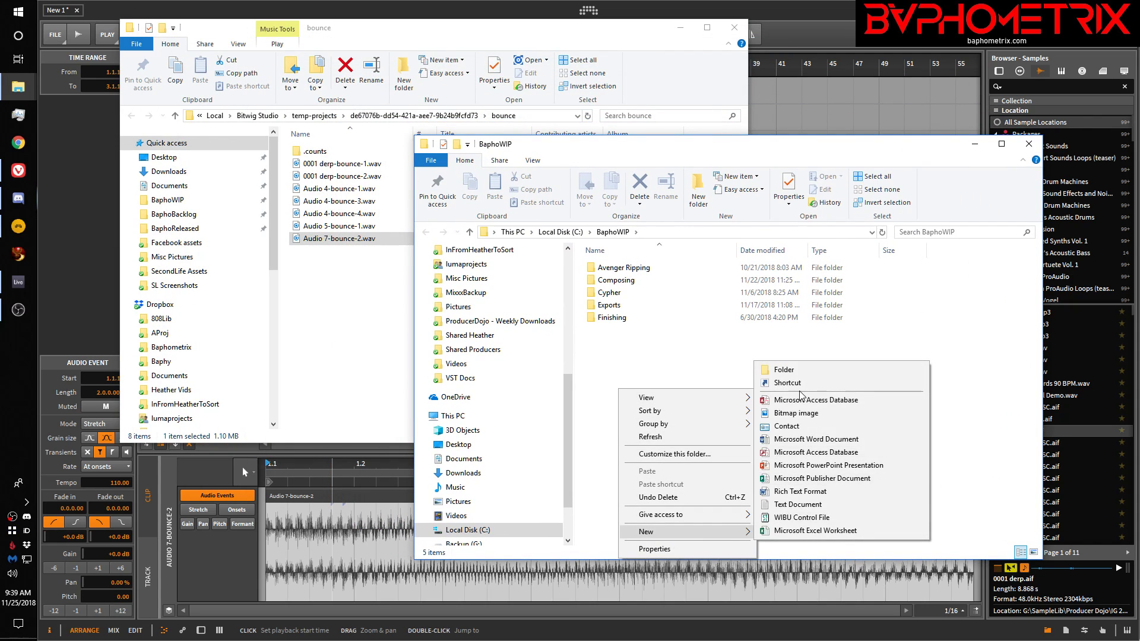
click(801, 371)
text(MyCoolSamplePack)
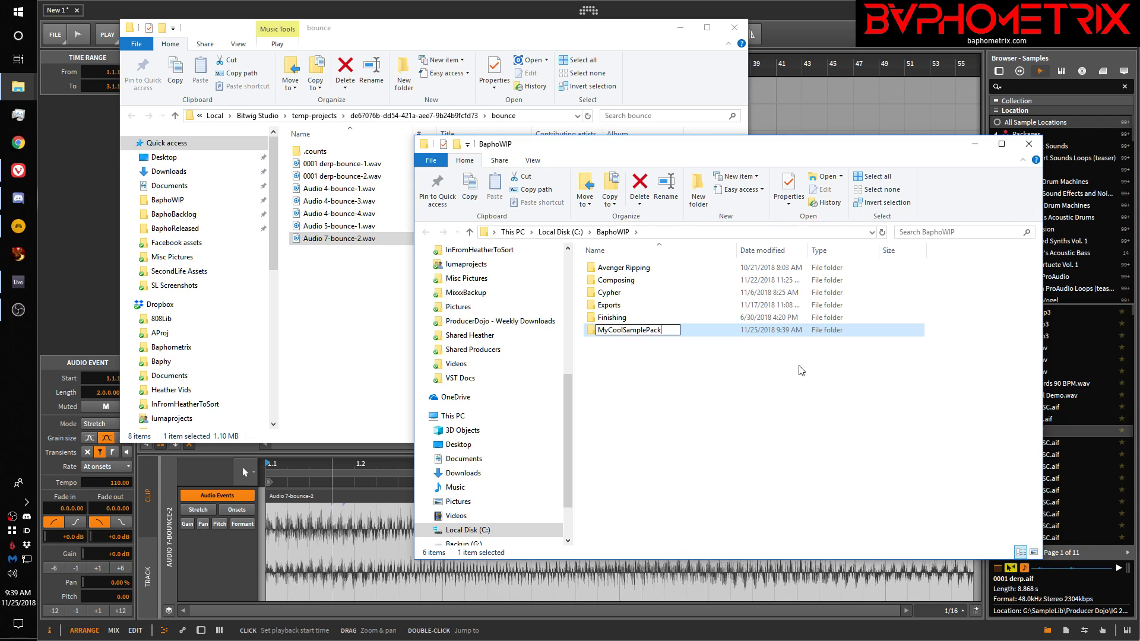
key(Return)
double_click(598, 331)
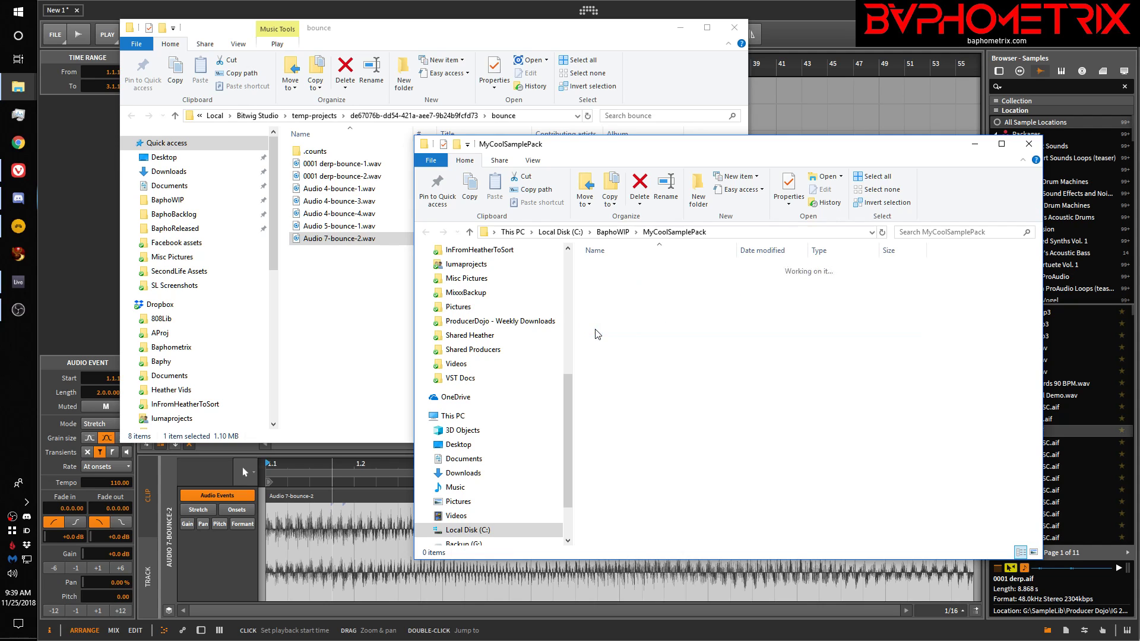
drag(599, 147, 620, 271)
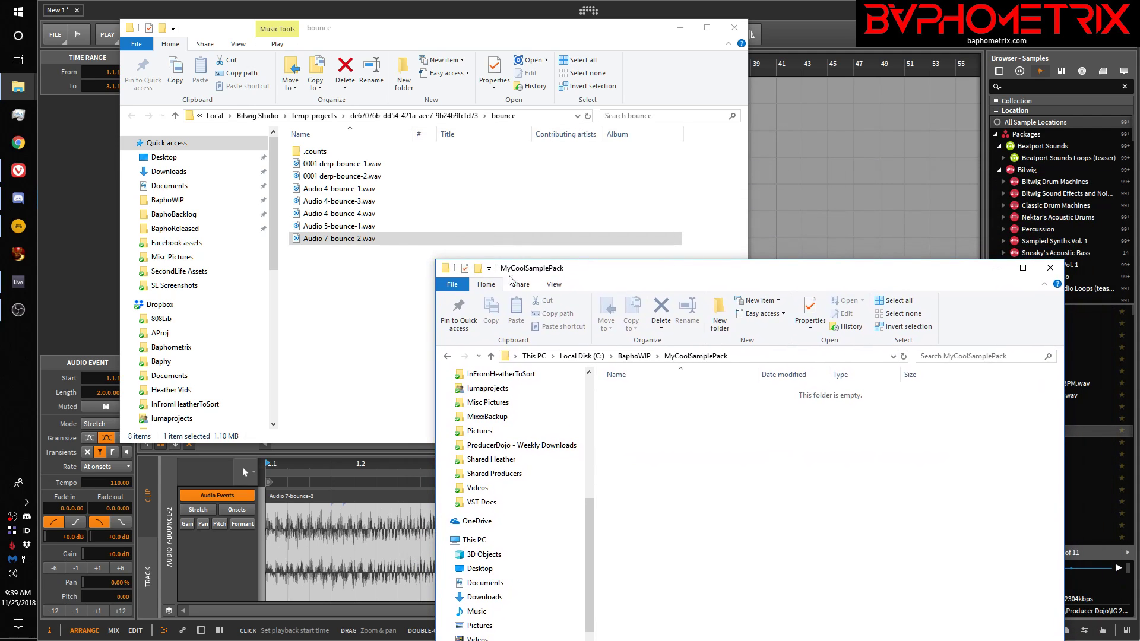
Copy Audio 7-bounce-2.wav from the bounce folder into MyCoolSamplePack, keeping the original in place
click(298, 240)
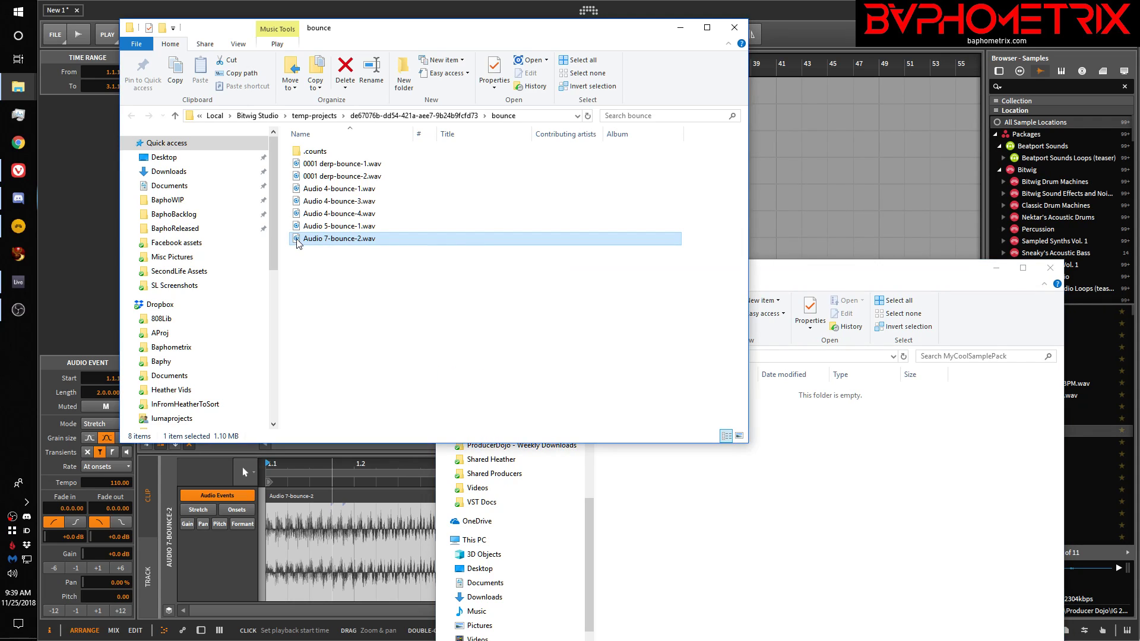
drag(300, 242, 740, 540)
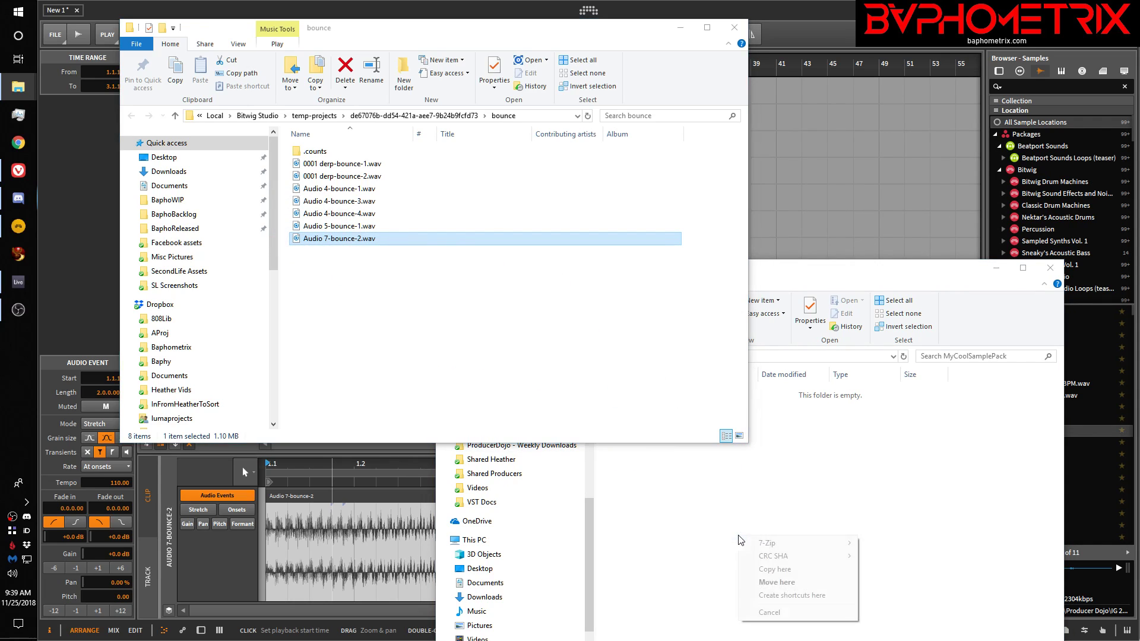
click(772, 569)
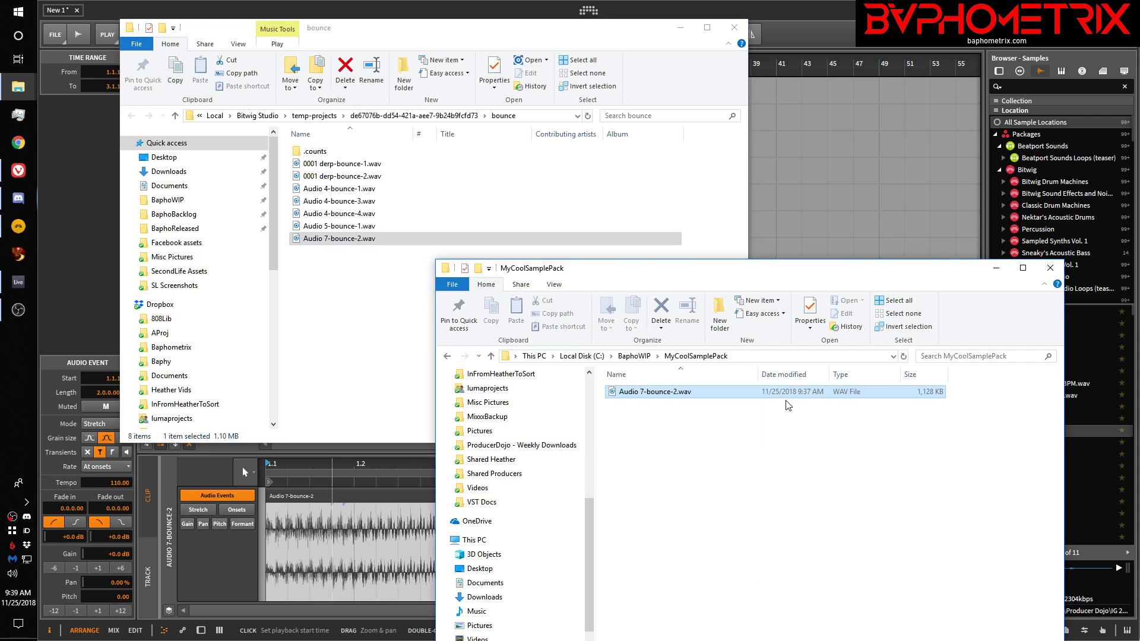
Rename the copied WAV file in MyCoolSamplePack as DirtyBassOsc_01.wav
click(623, 393)
click(620, 392)
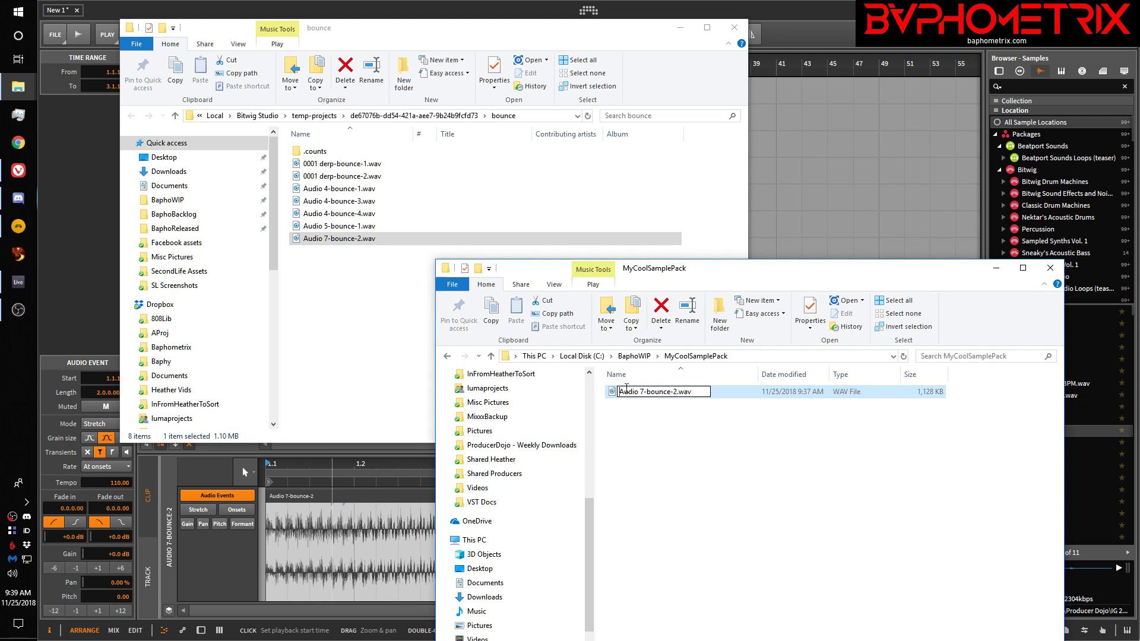
key(ctrl+shift+Right)
key(ctrl+shift+Right)
key(ctrl+shift+Right)
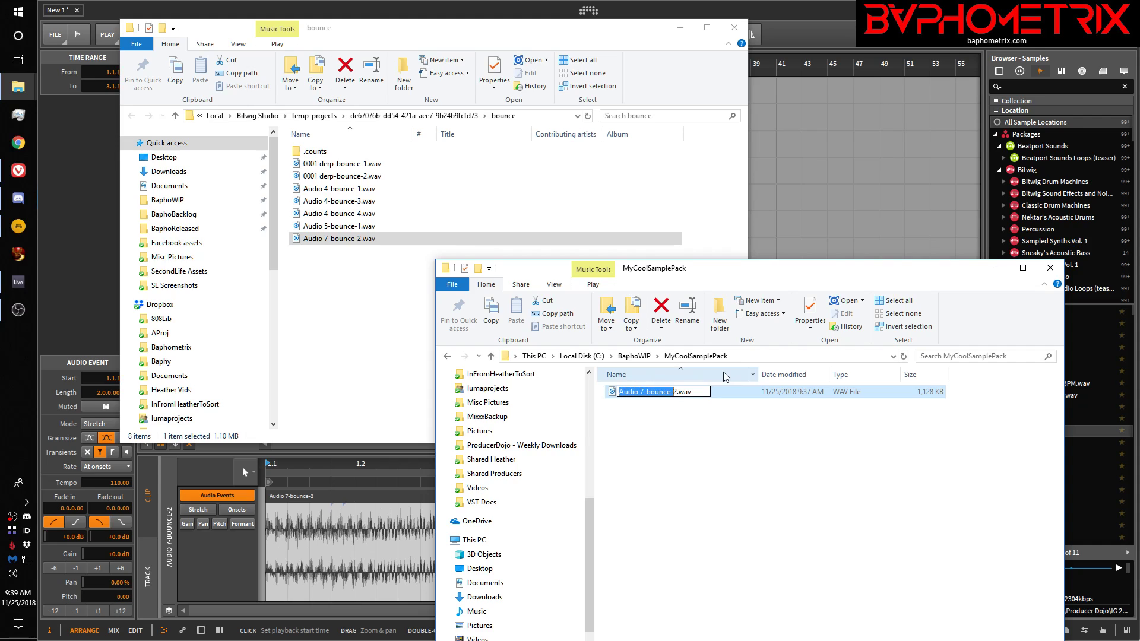
text(DirtyBass)
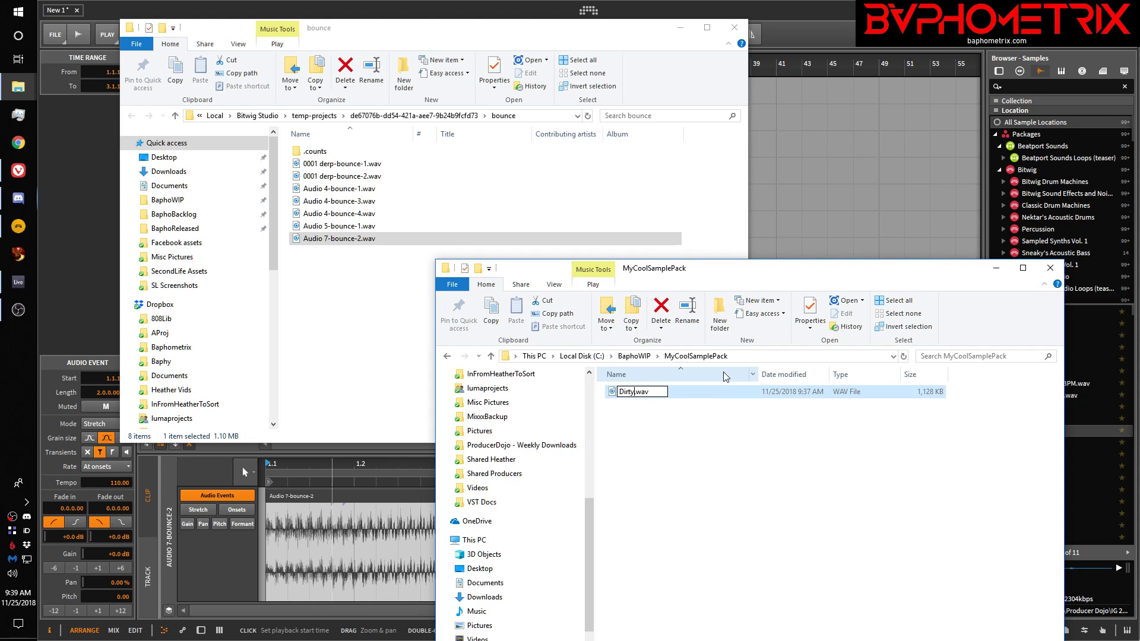
text(Osc_01)
key(Return)
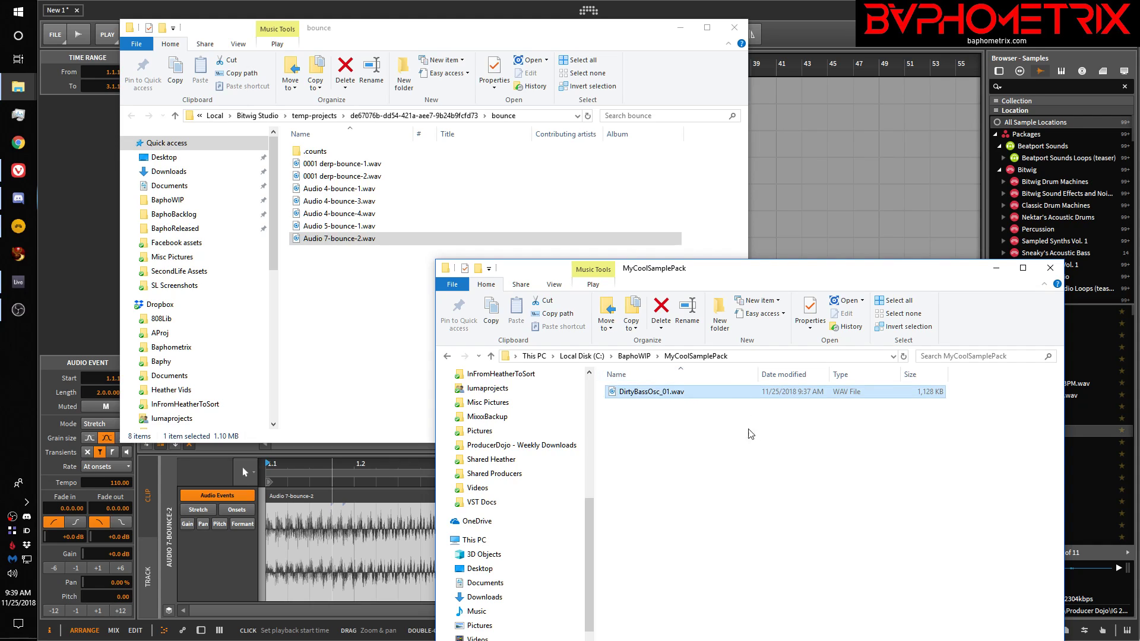
Check the detailed file properties of DirtyBassOsc_01.wav for its audio format, and close them without changes
right_click(648, 398)
click(672, 380)
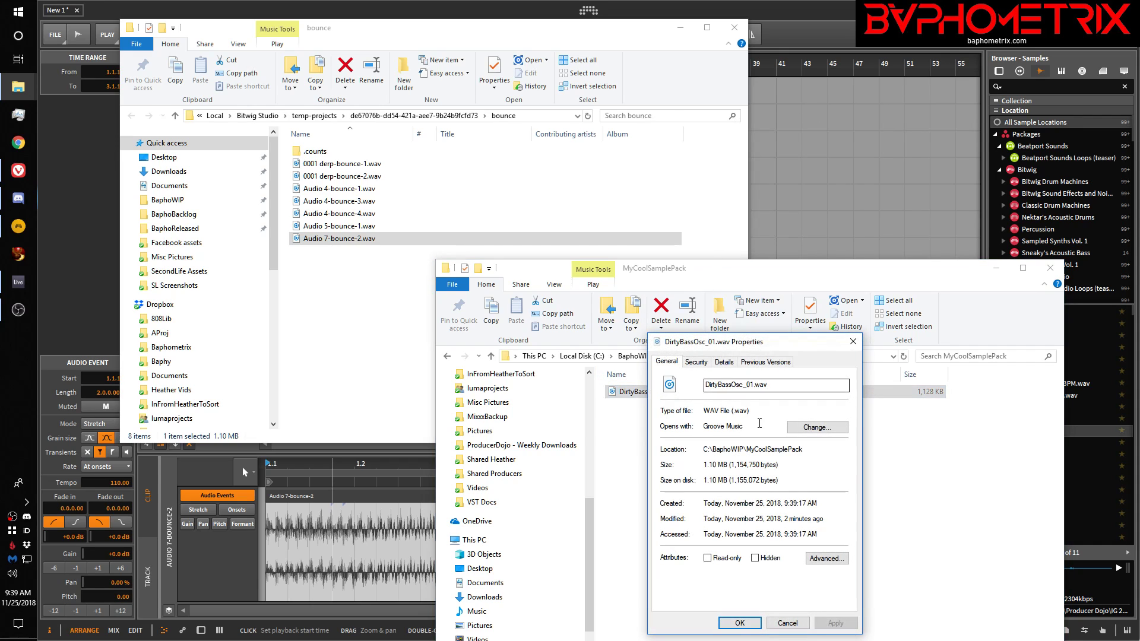
click(724, 361)
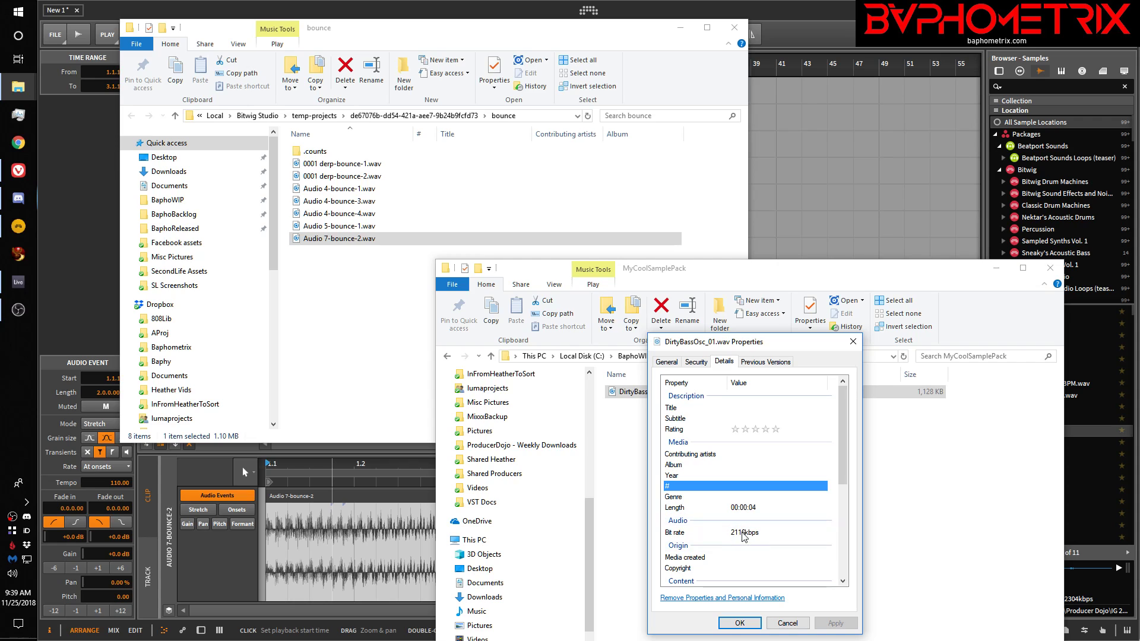
scroll(748, 534, down, 4)
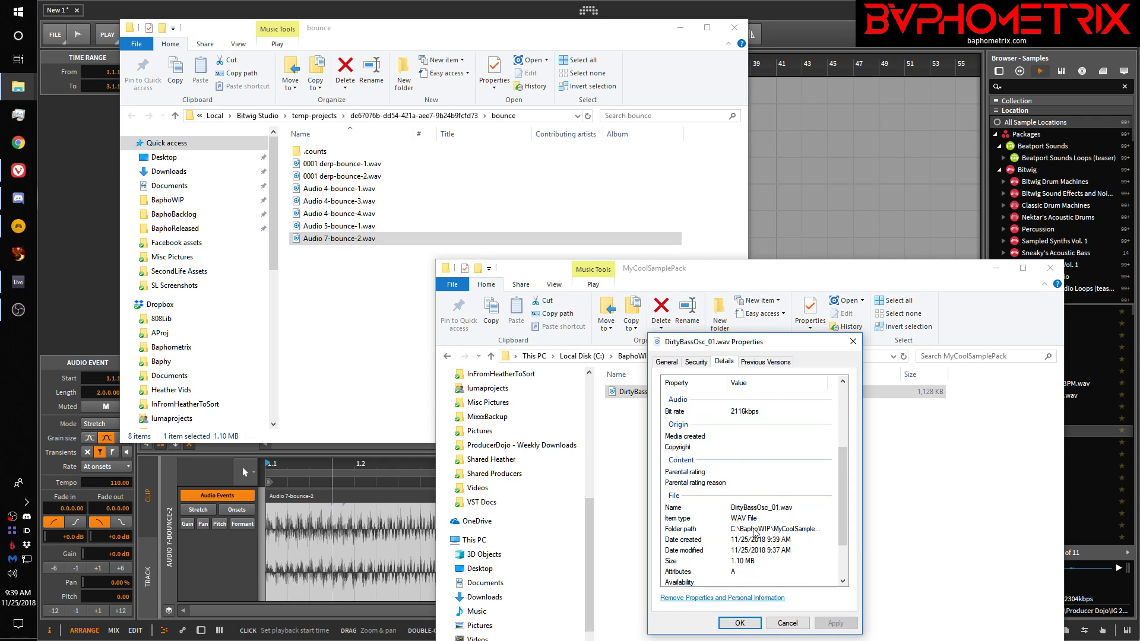
scroll(753, 530, down, 2)
scroll(755, 533, up, 1)
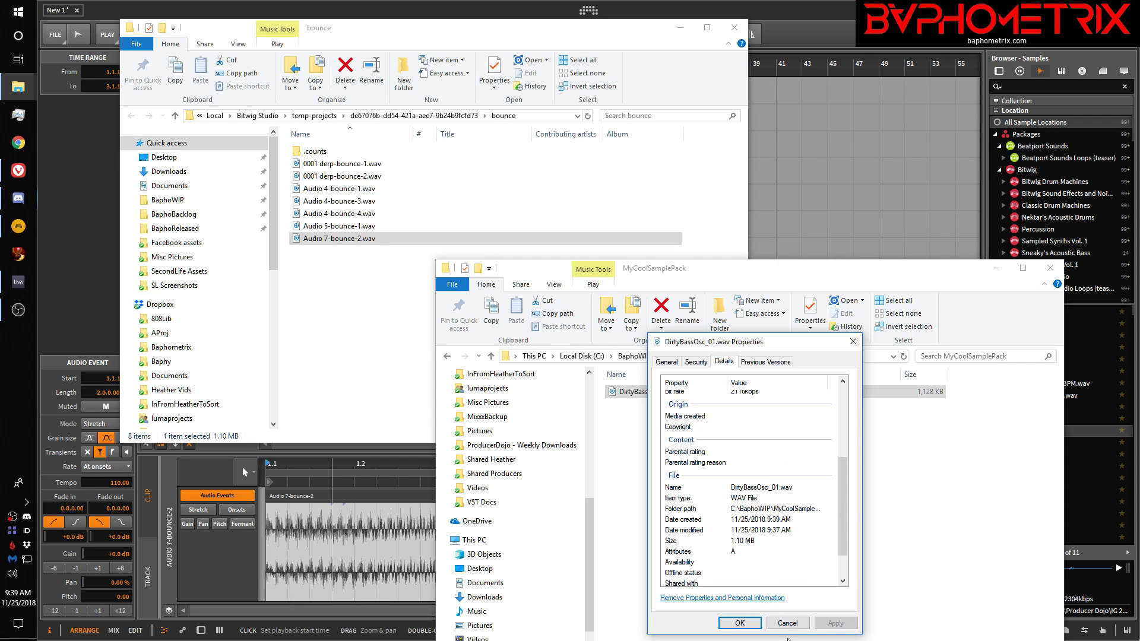
click(787, 623)
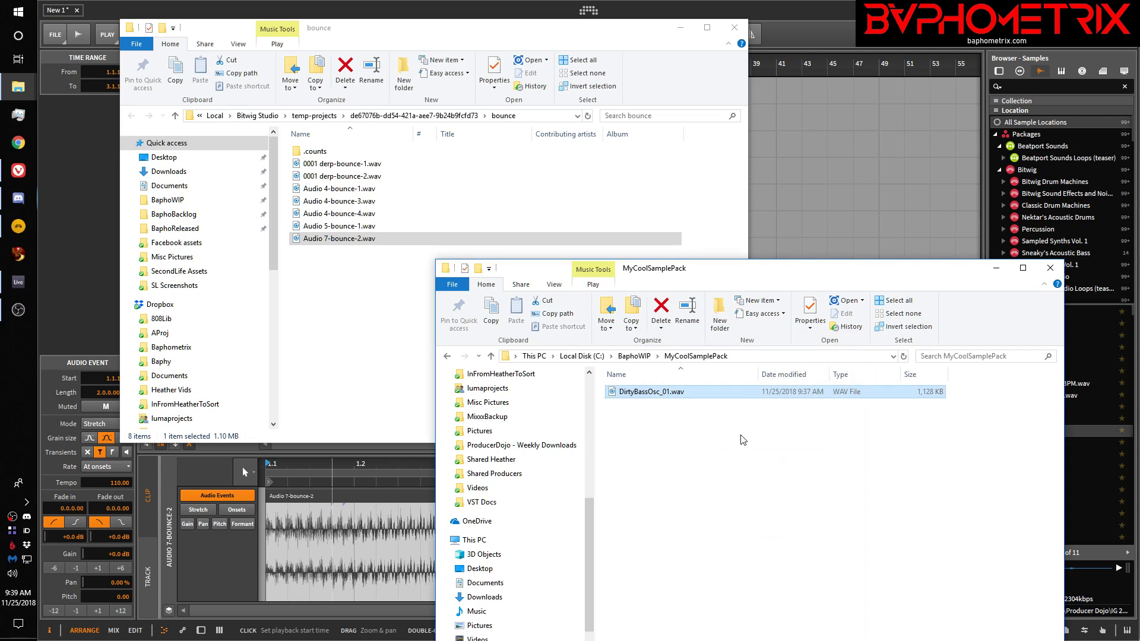
Open DirtyBassOsc_01.wav in iZotope RX 7 Audio Editor
right_click(659, 393)
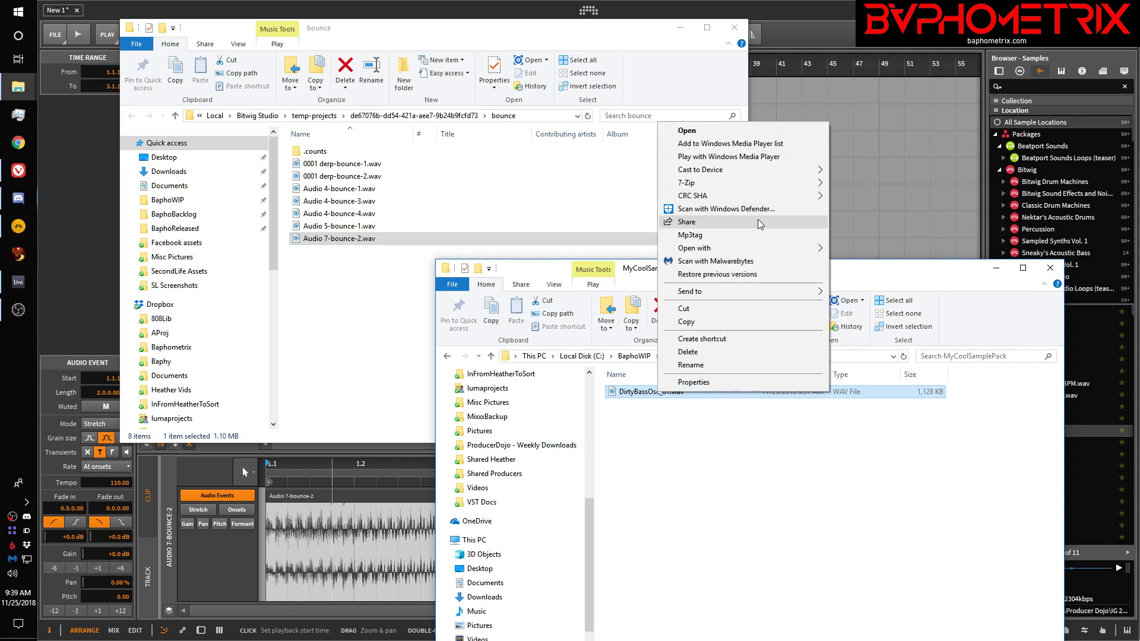
mouse_move(819, 249)
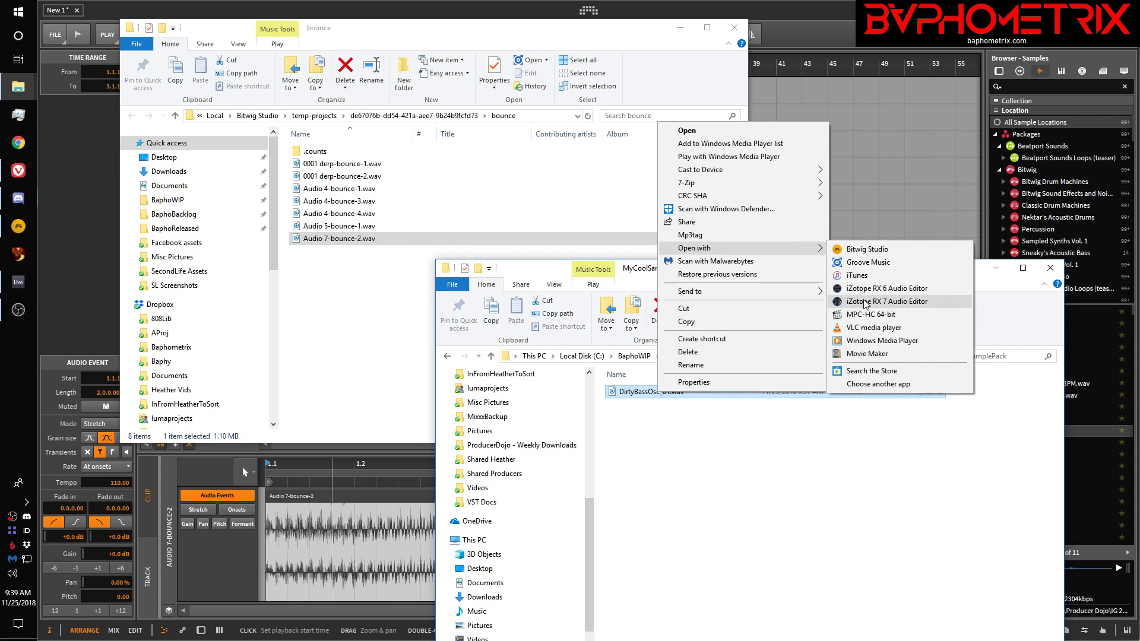
click(865, 301)
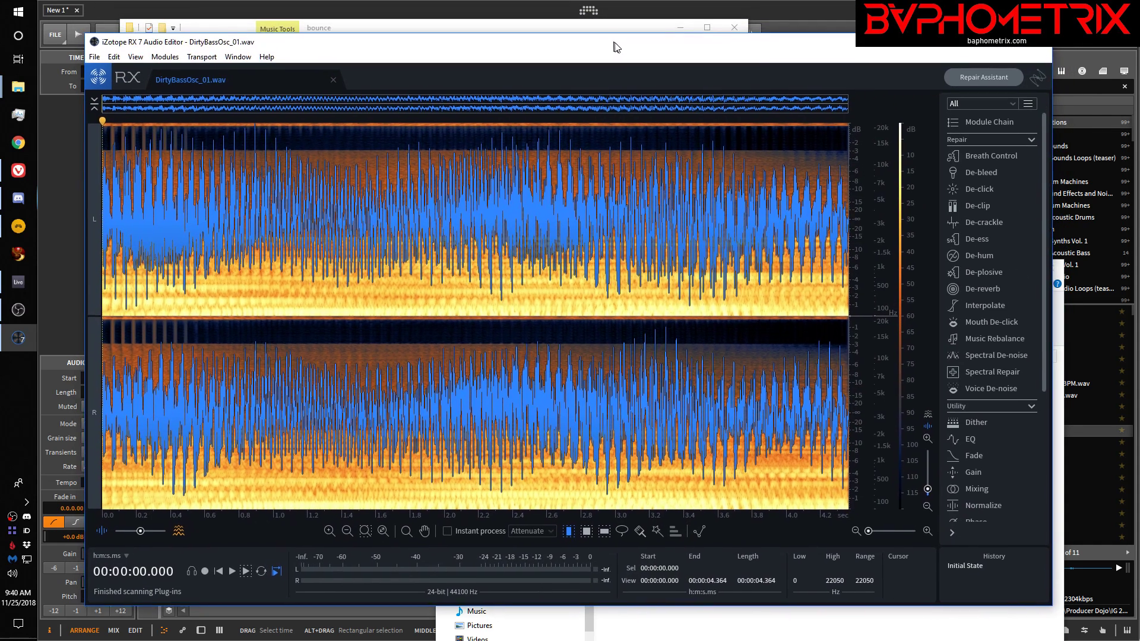
drag(614, 43, 618, 45)
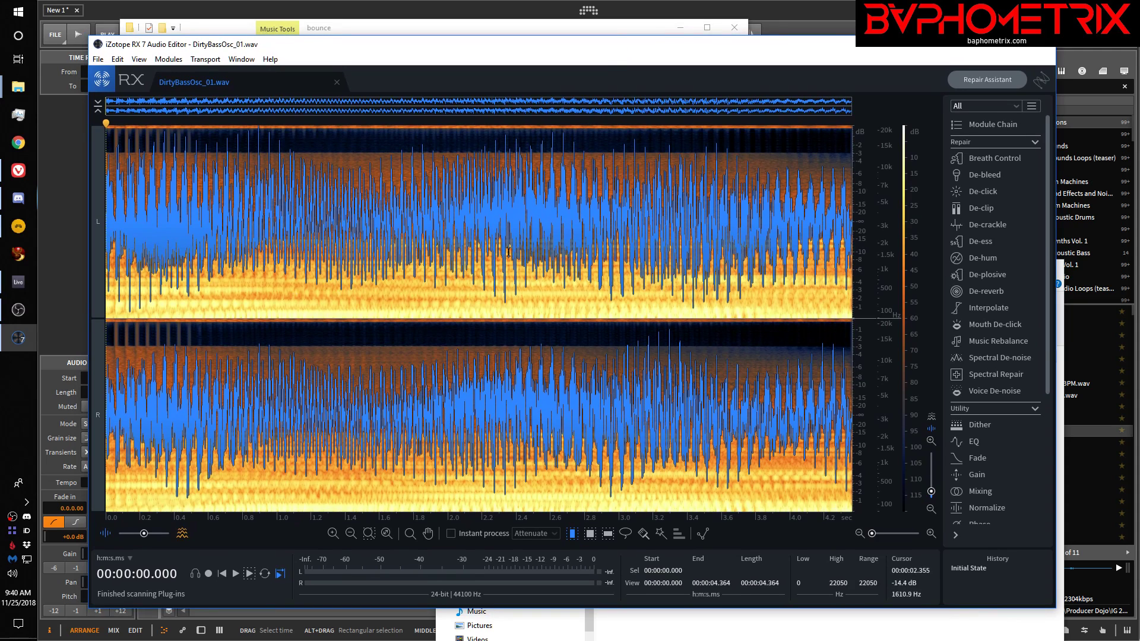
Examine the file info and the waveform statistics of DirtyBassOsc_01.wav, closing each window after reading it
click(237, 61)
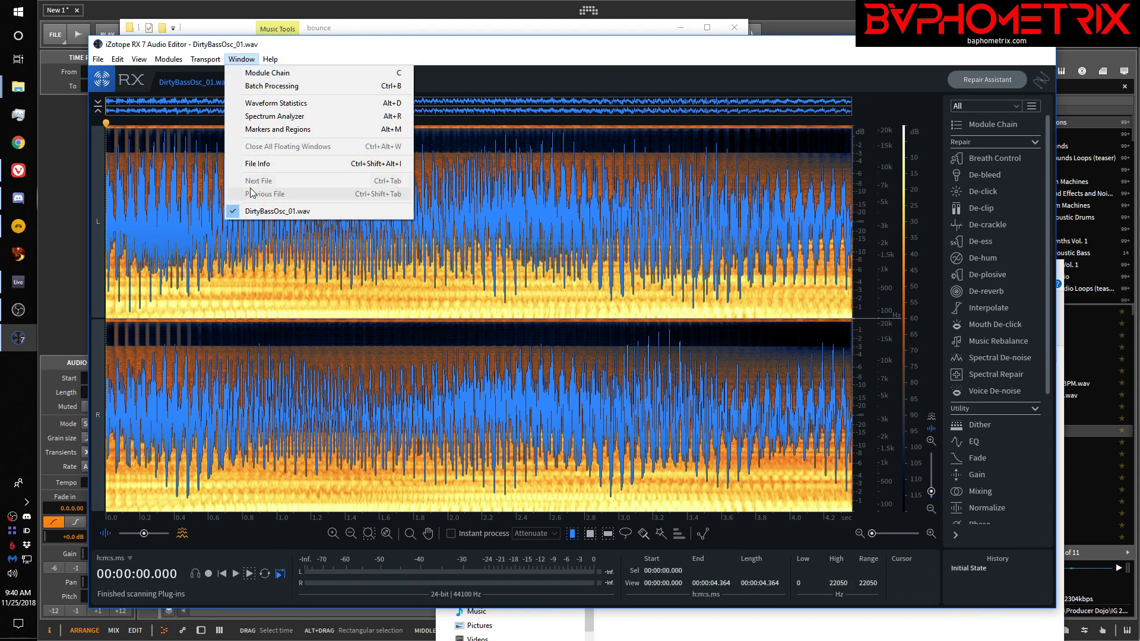
click(262, 163)
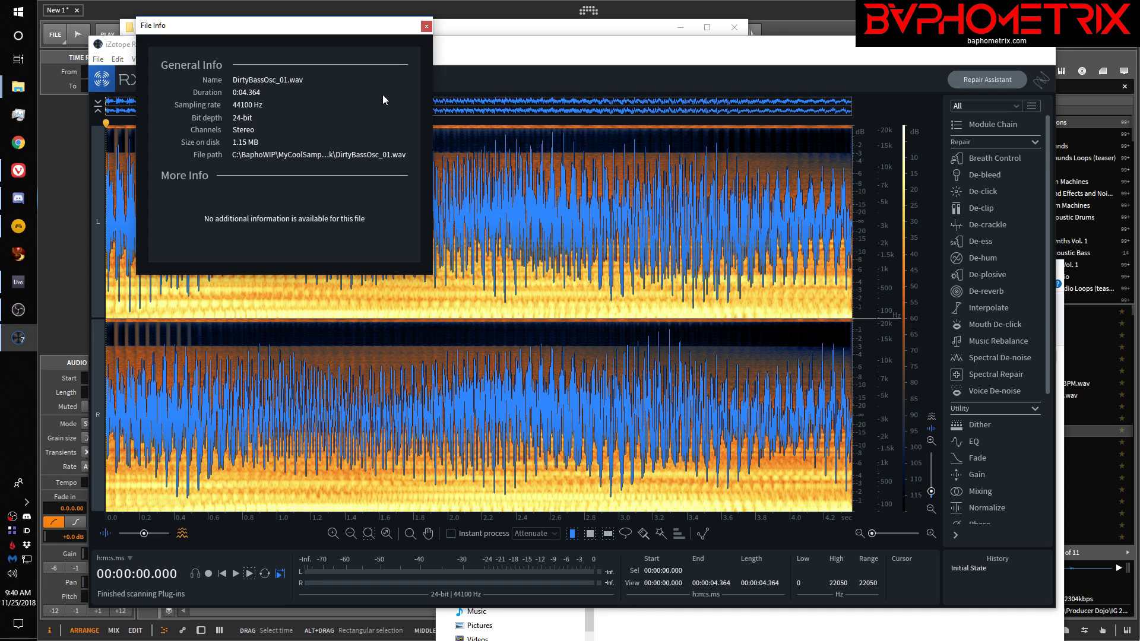
click(426, 26)
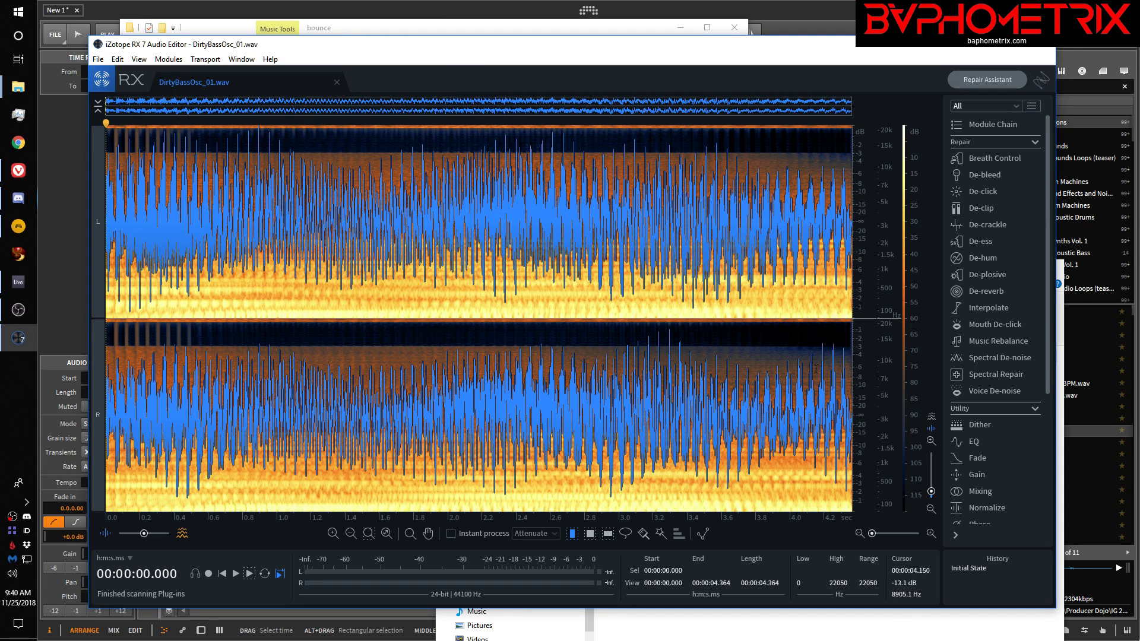
scroll(992, 469, down, 2)
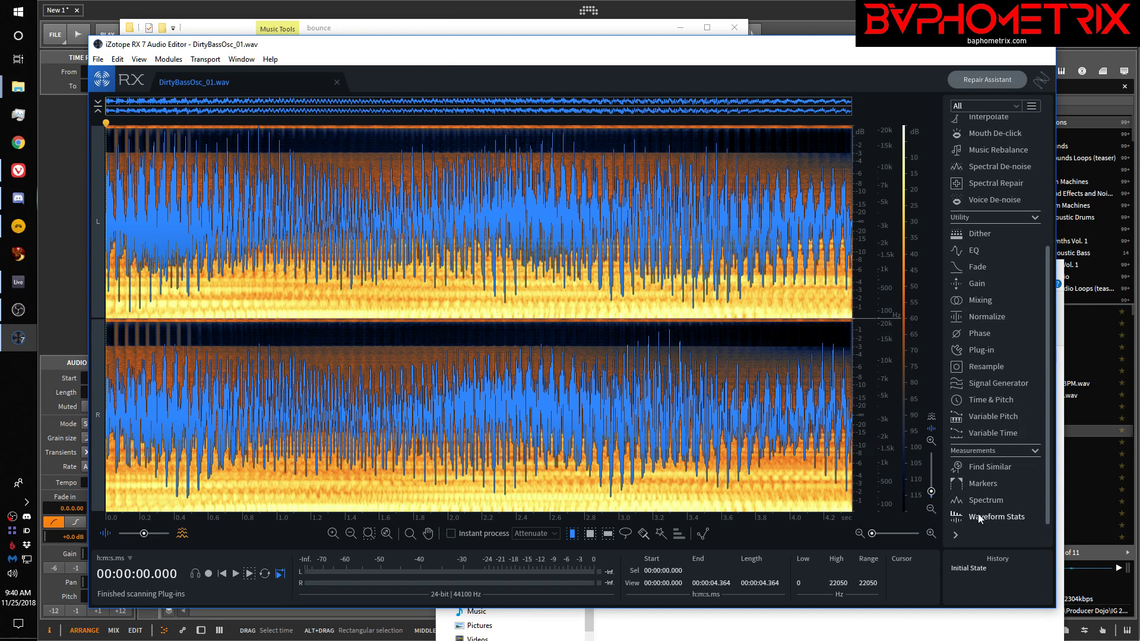
click(989, 517)
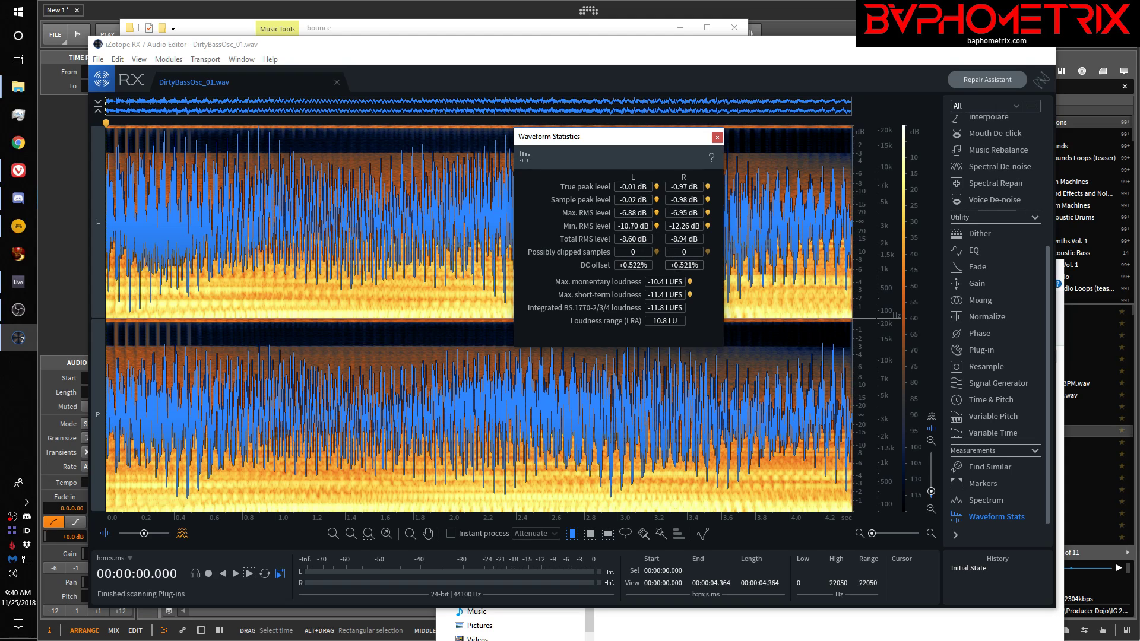
click(717, 137)
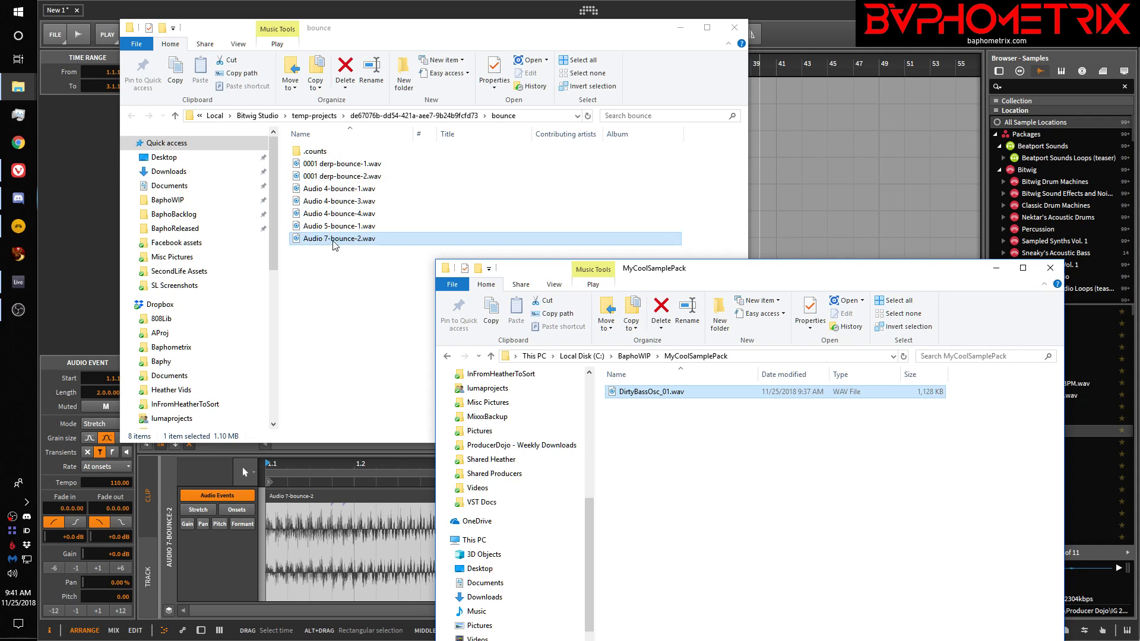
Reopen the folder containing the bounced clip's audio file from Bitwig, and bring the MyCoolSamplePack window up beside it
click(349, 502)
right_click(349, 502)
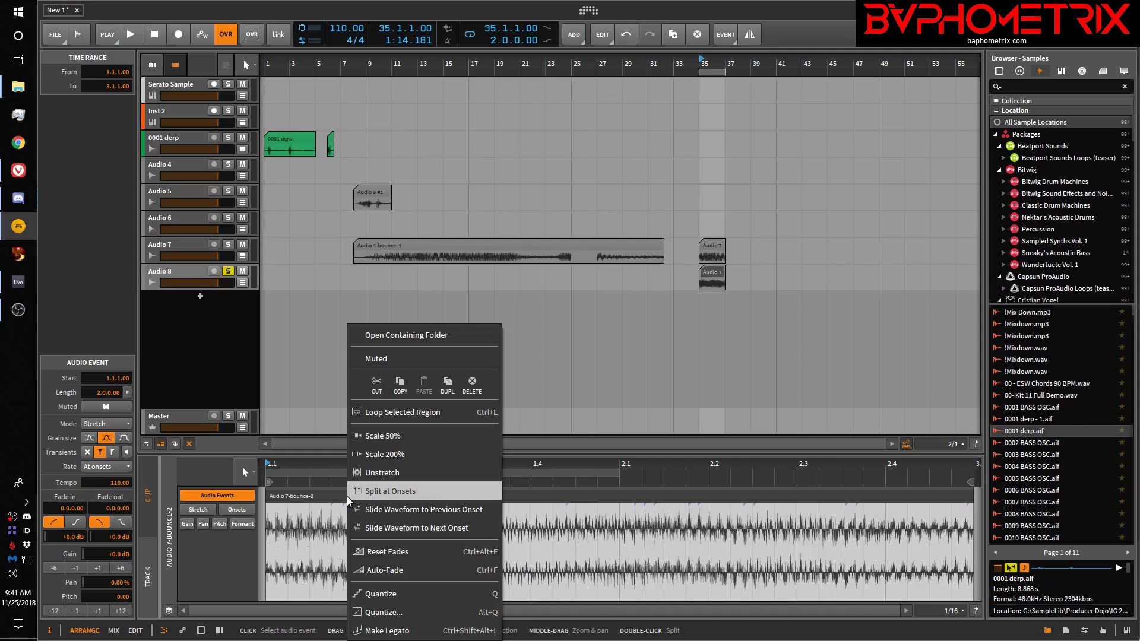
click(398, 336)
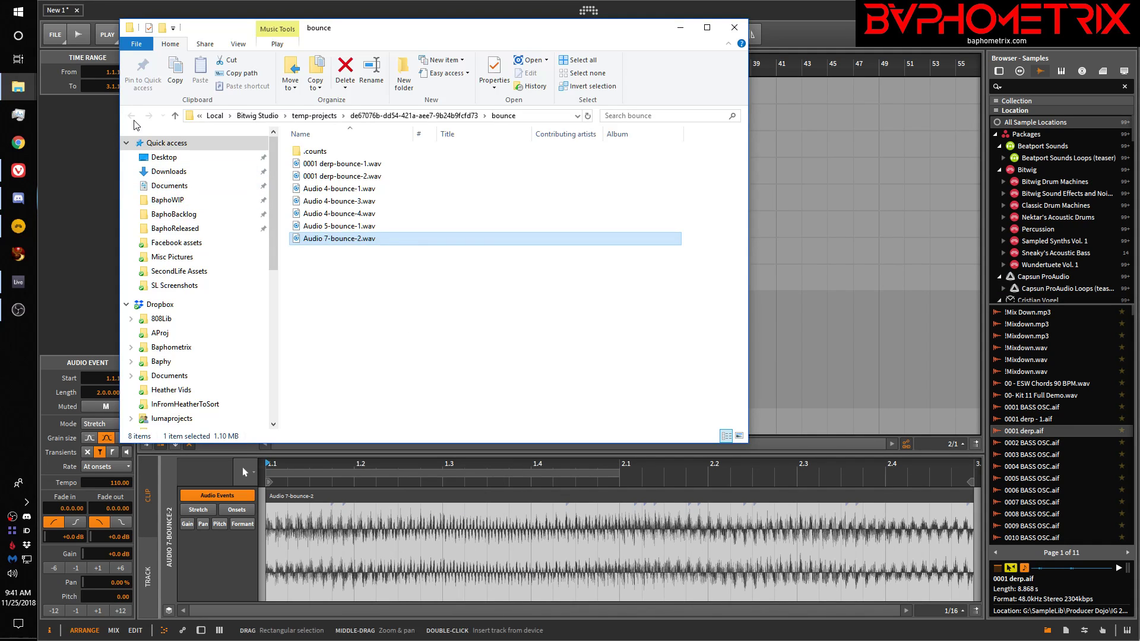
mouse_move(34, 88)
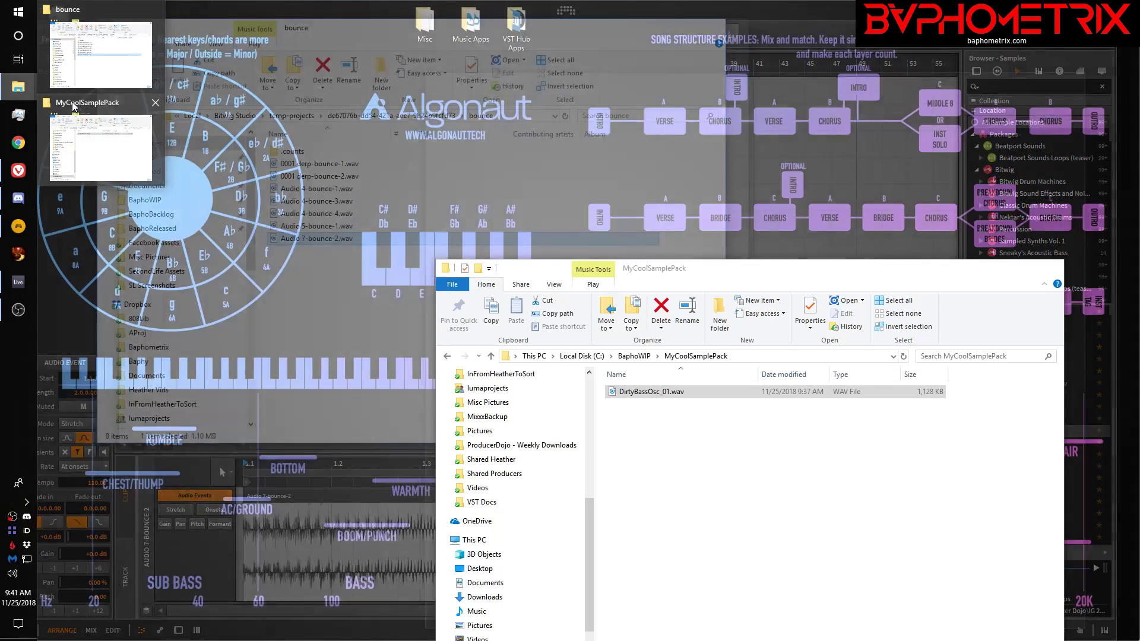
click(132, 115)
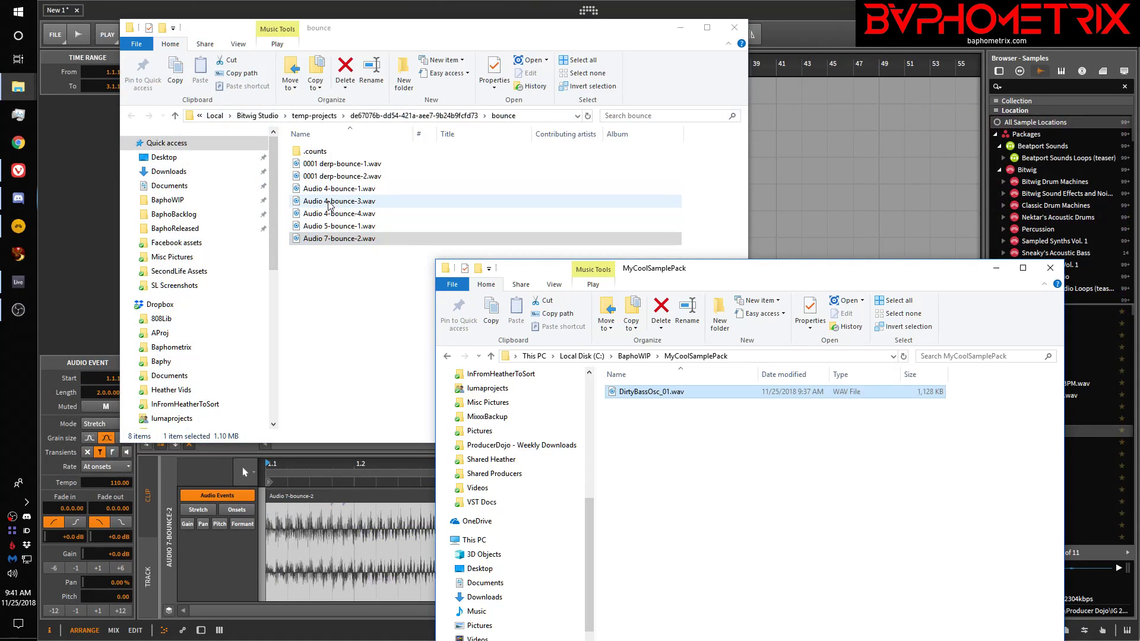
Copy Audio 4-bounce-3.wav into MyCoolSamplePack as a trial, delete that copy and return to the Bitwig project
click(329, 201)
drag(340, 204, 640, 500)
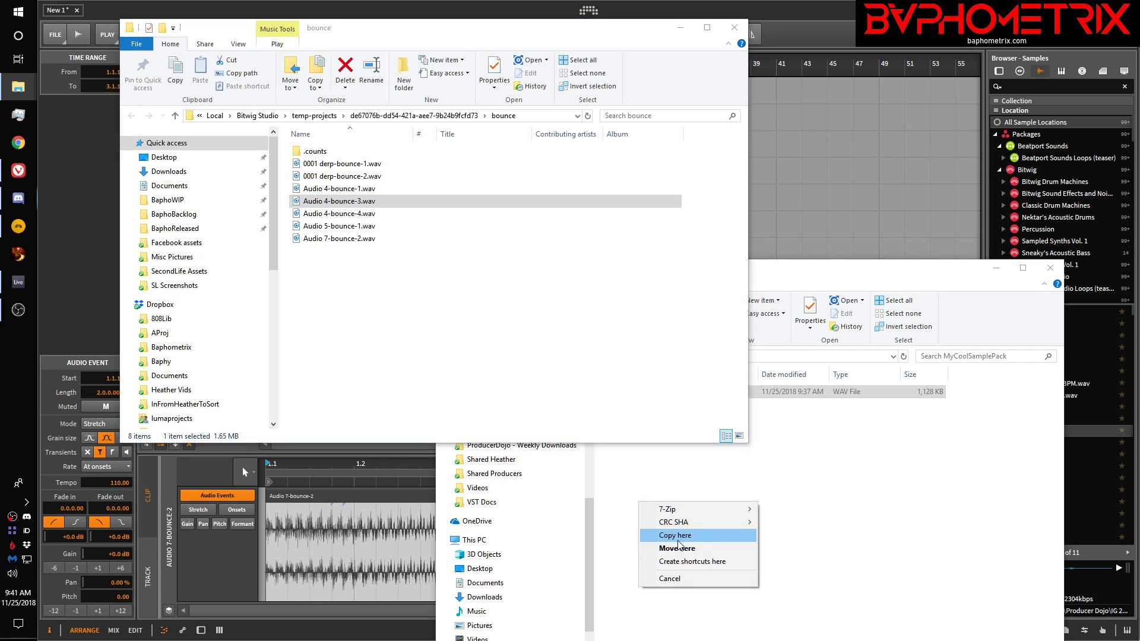
click(678, 536)
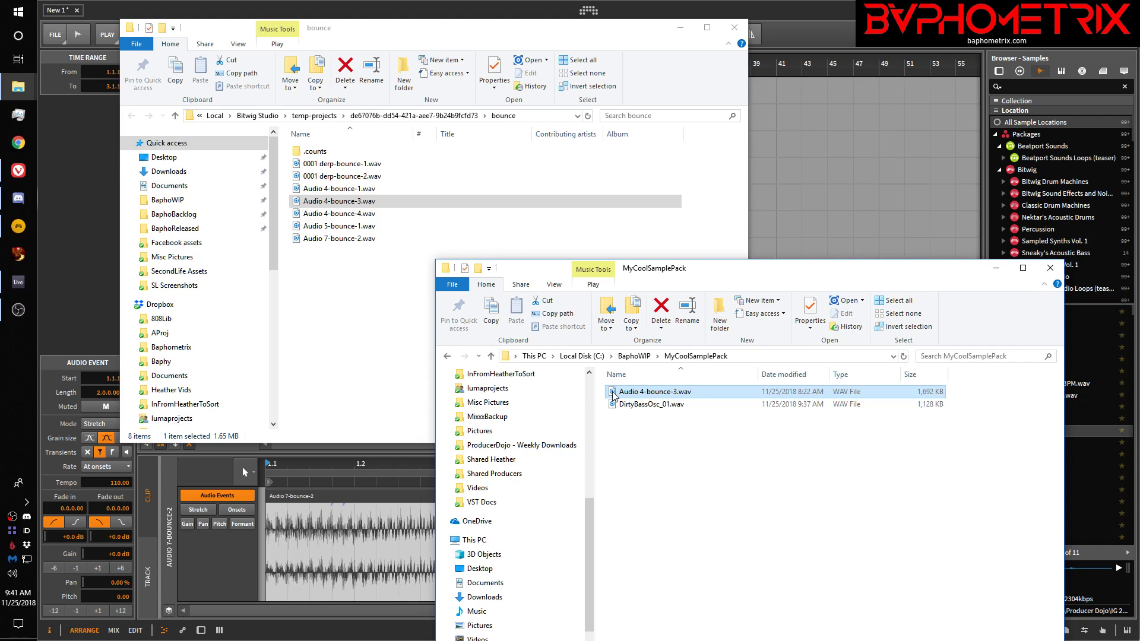
key(Delete)
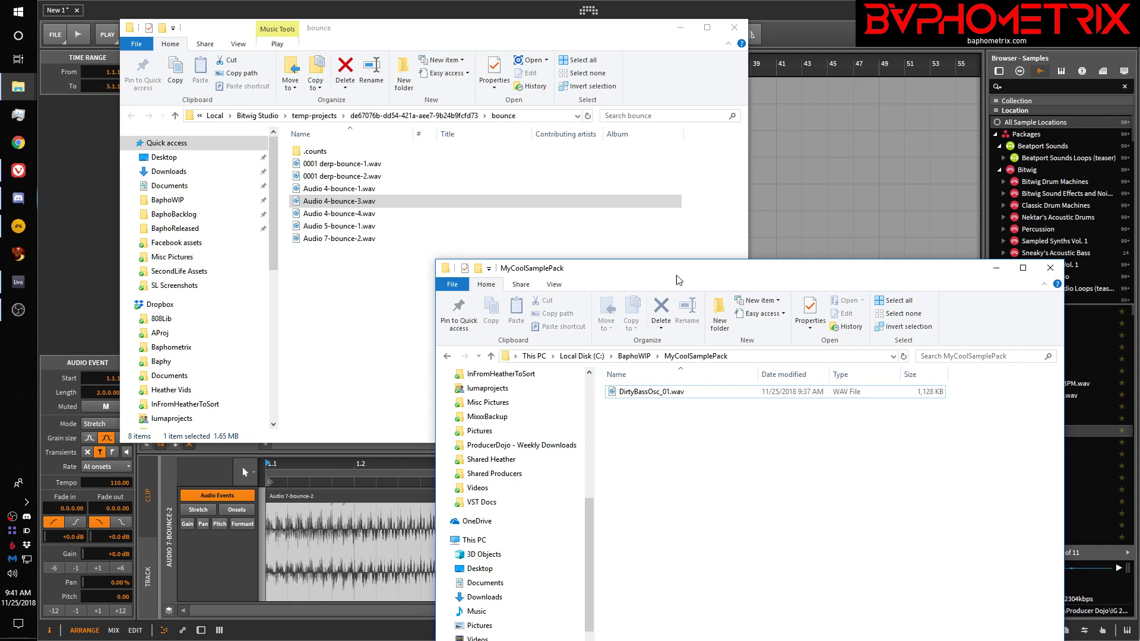
click(802, 18)
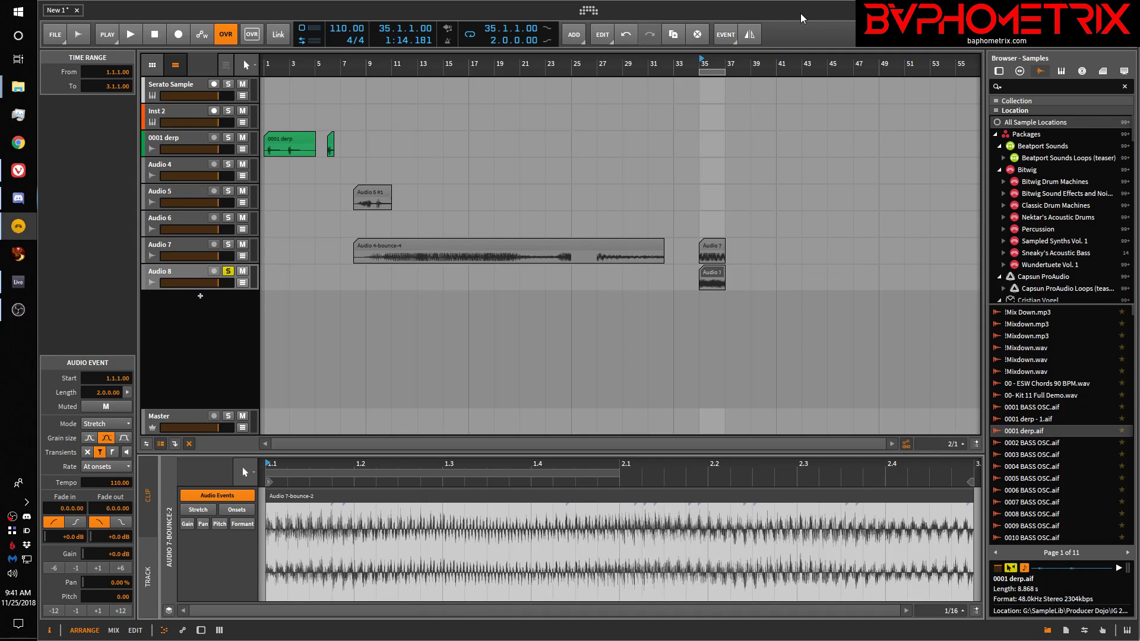